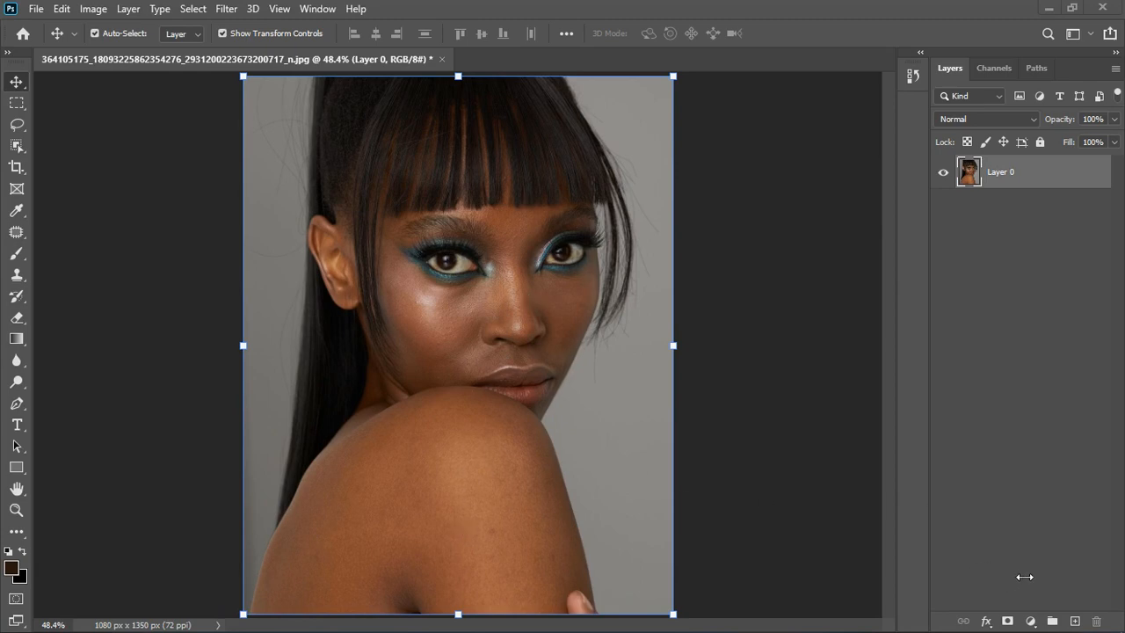
- Add a Hue/Saturation adjustment layer above the portrait layer
left_click(1035, 622)
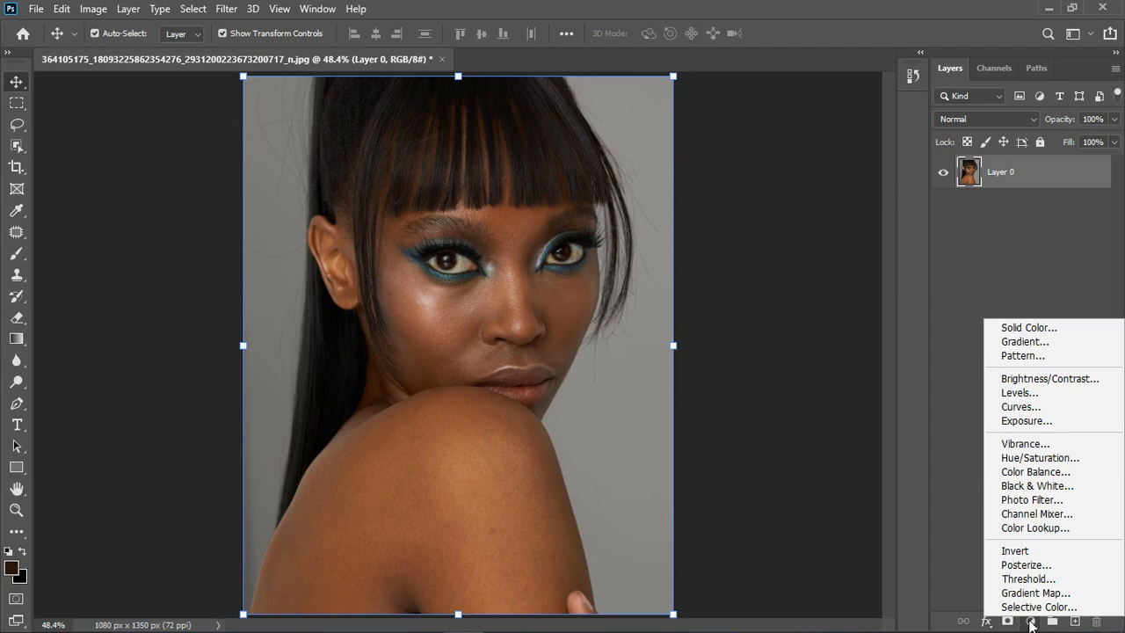
left_click(1020, 457)
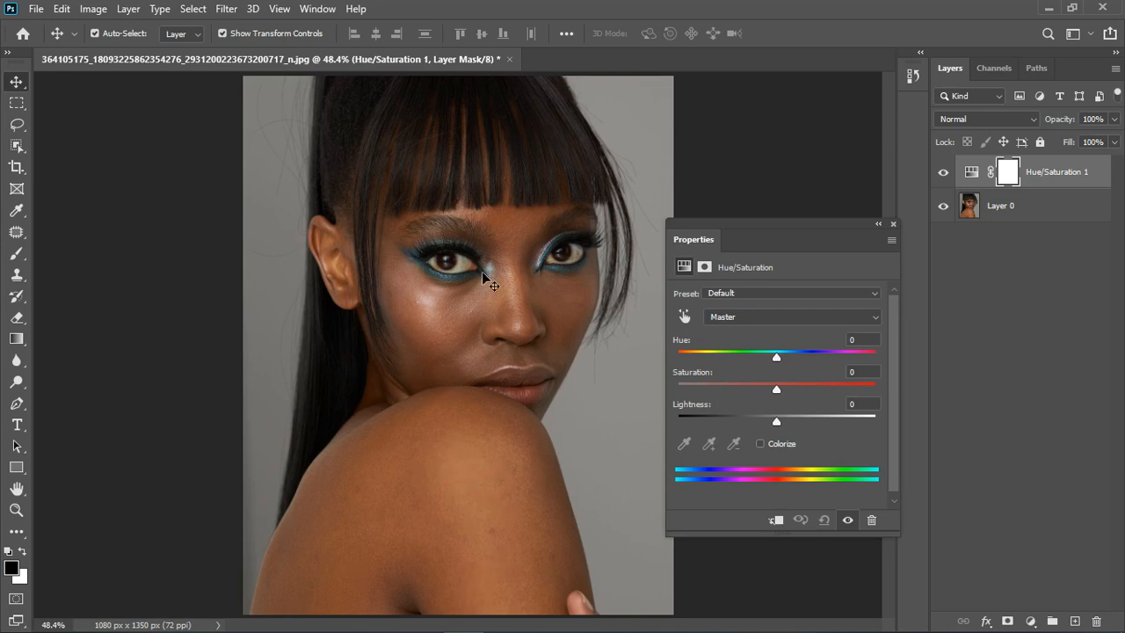
scroll(496, 272, "up", 3)
scroll(511, 172, "down", 3)
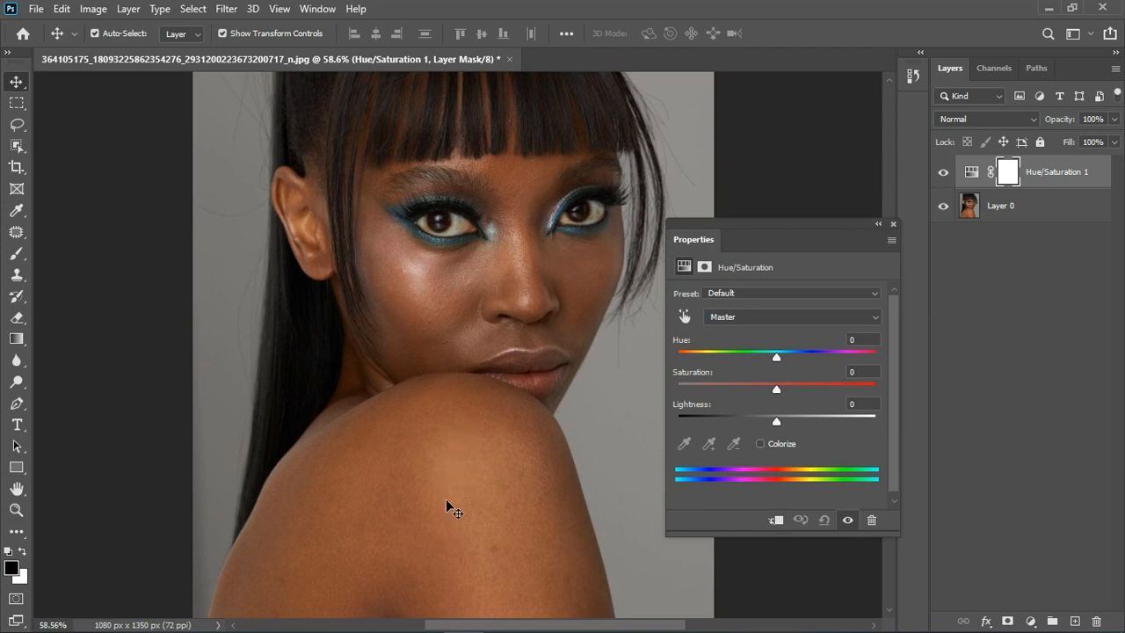
- Target the Yellows range of the Hue/Saturation adjustment, move its properties up, and keep the adjustment layer selected
left_click(746, 317)
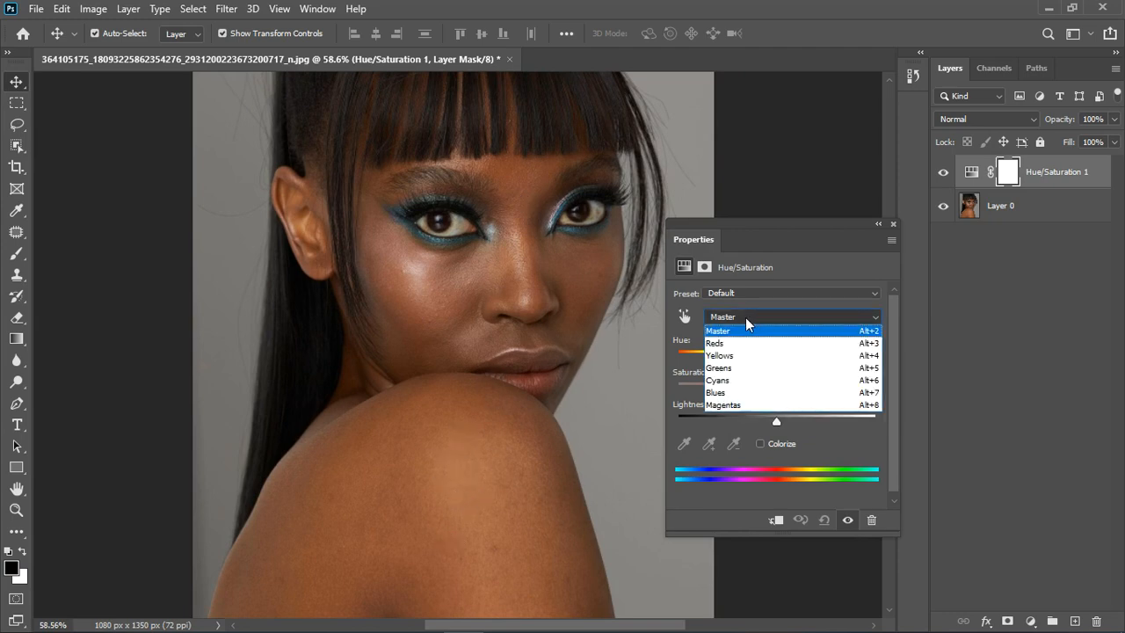
left_click(737, 356)
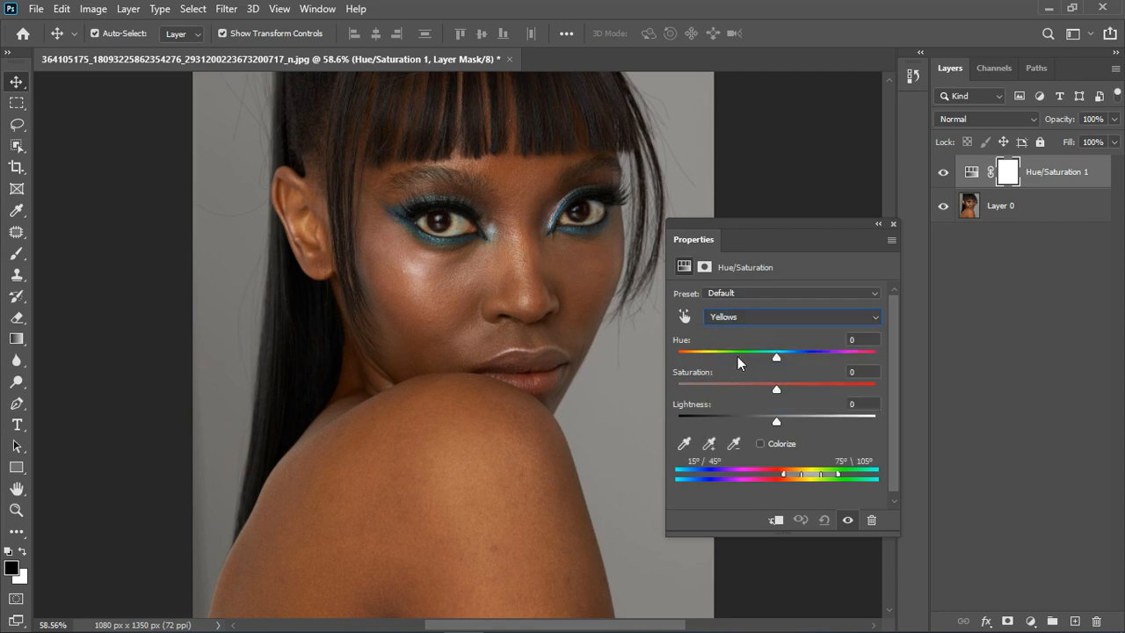
left_click_drag(774, 221, 767, 117)
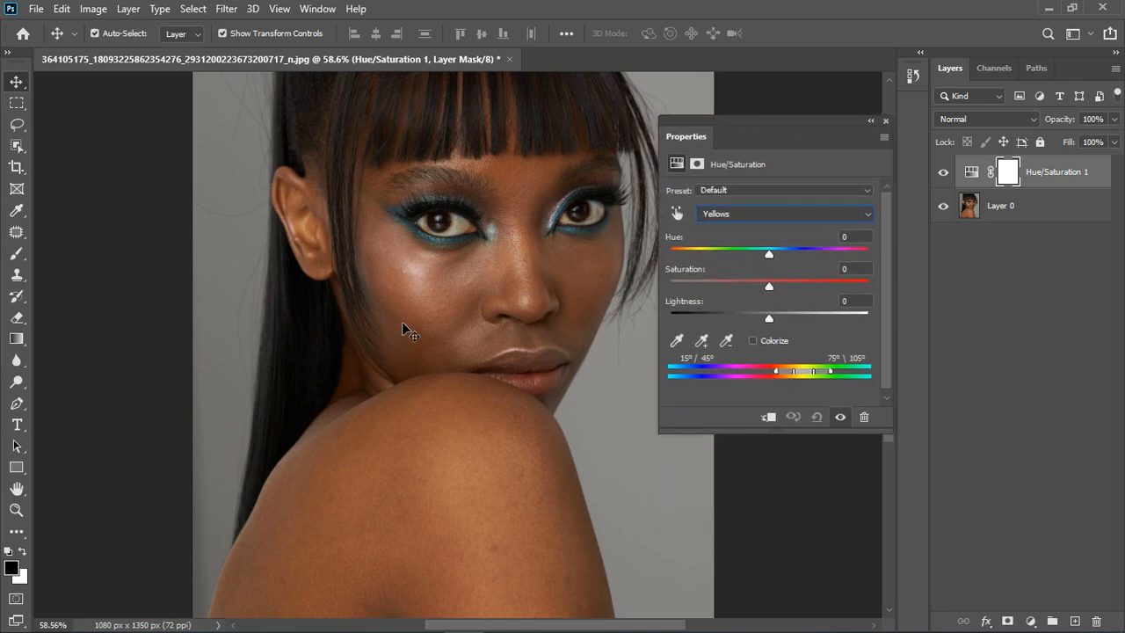
left_click(457, 425)
key("ctrl+0")
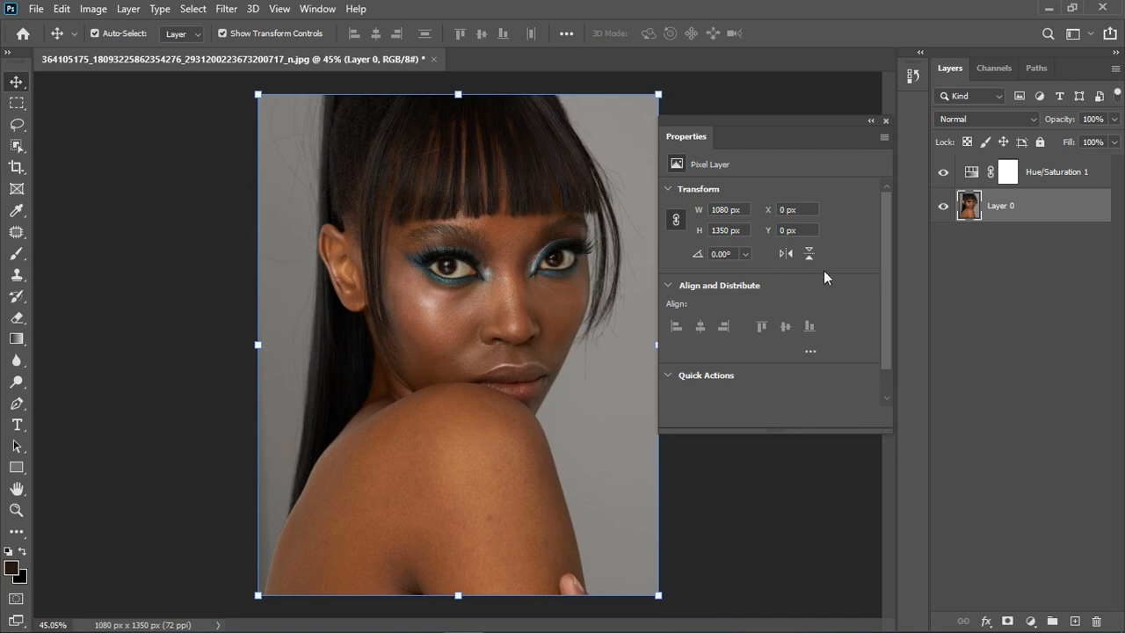
left_click(971, 176)
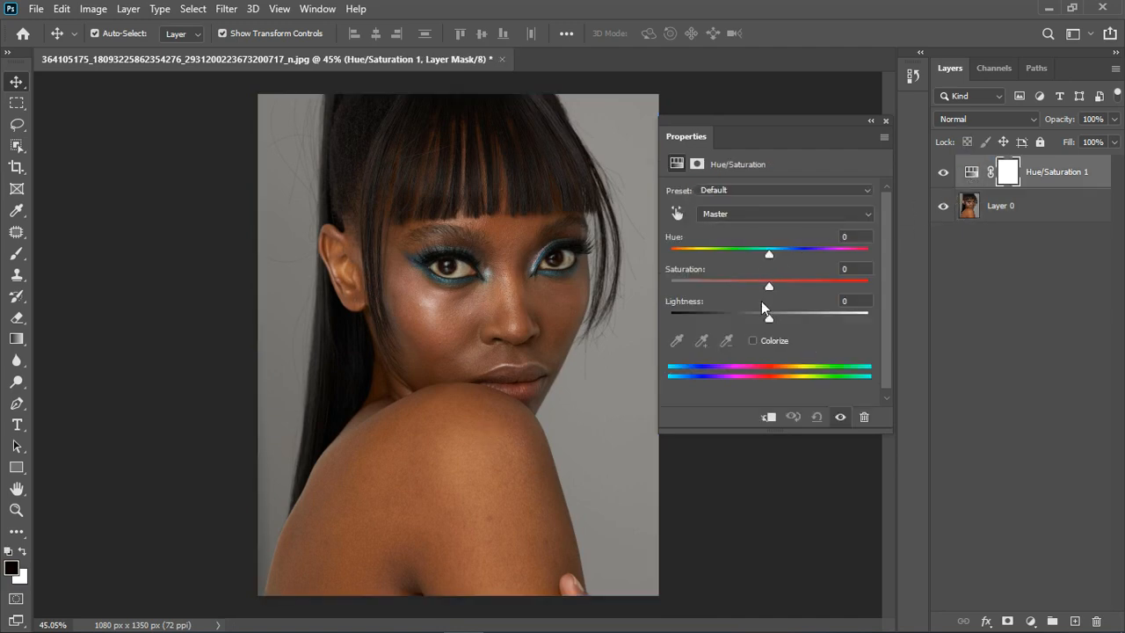
- Try a hue of +20 on the Master range and +180 on the Yellows range, resetting the adjustment after each test
mouse_move(769, 254)
left_mouse_down()
mouse_move(862, 255)
mouse_move(788, 254)
left_mouse_up()
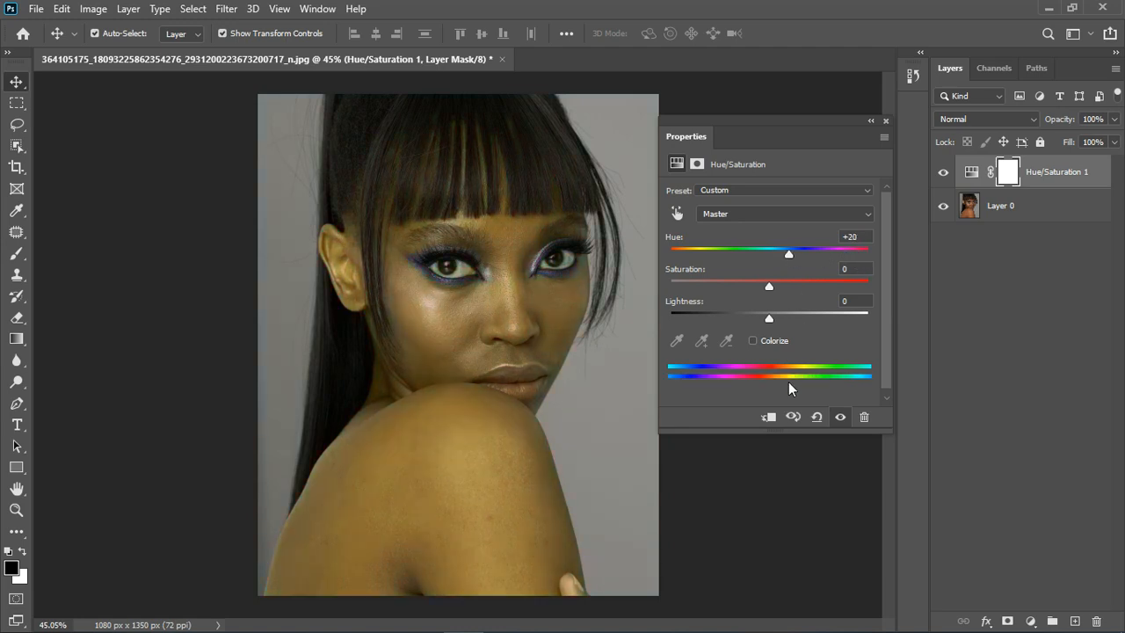
left_click(817, 417)
left_click(761, 214)
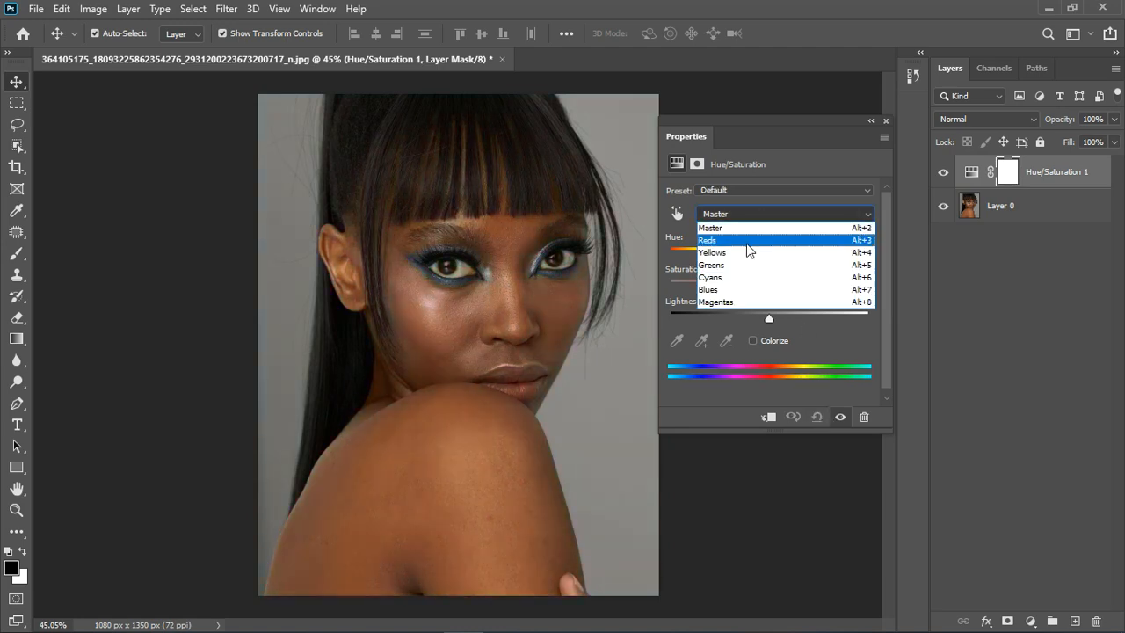
key("Escape")
key("Down")
key("Down")
left_click_drag(768, 253, 882, 262)
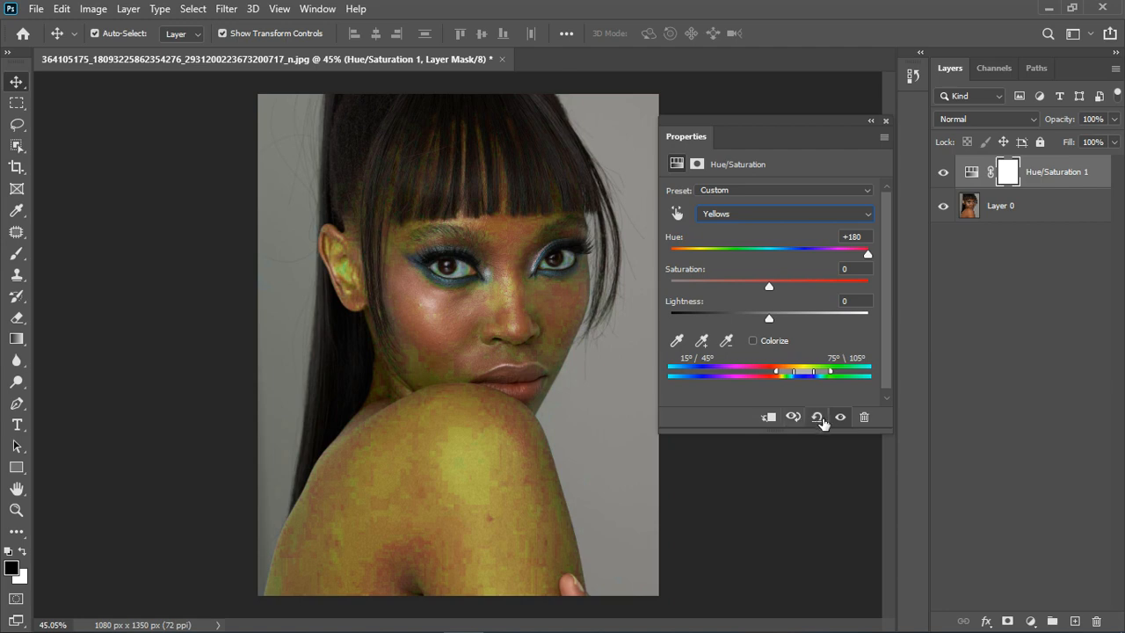
left_click(818, 418)
- Set the Yellows hue to -18, lower the Yellows saturation slightly, and compare the result with the adjustment hidden
left_click(769, 212)
left_click(761, 255)
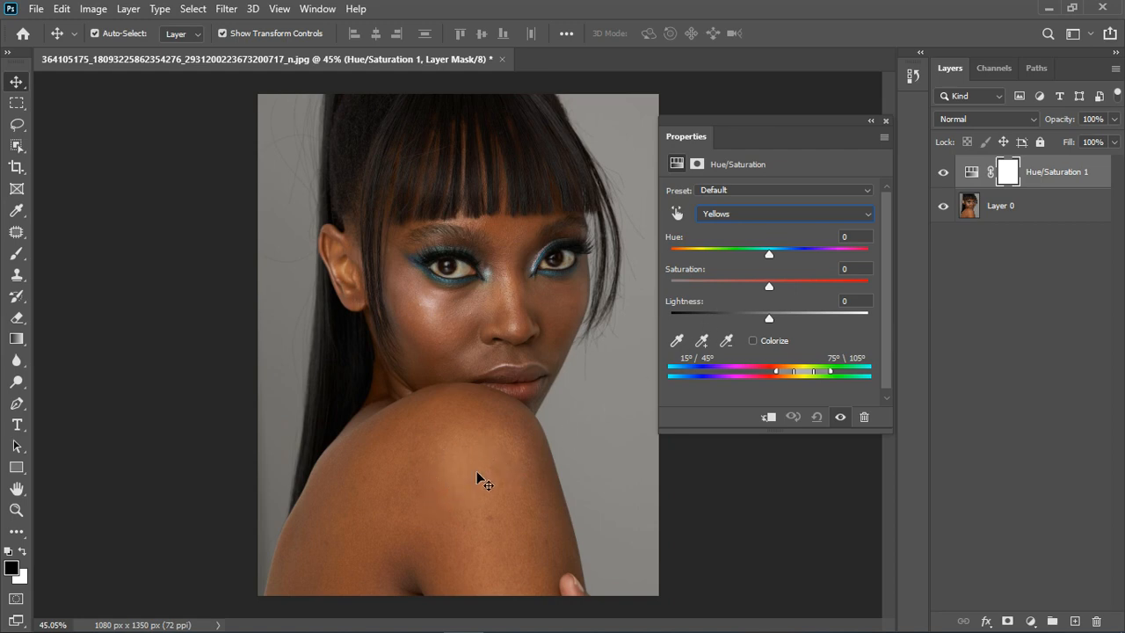
mouse_move(770, 253)
left_mouse_down()
mouse_move(713, 255)
mouse_move(753, 254)
left_mouse_up()
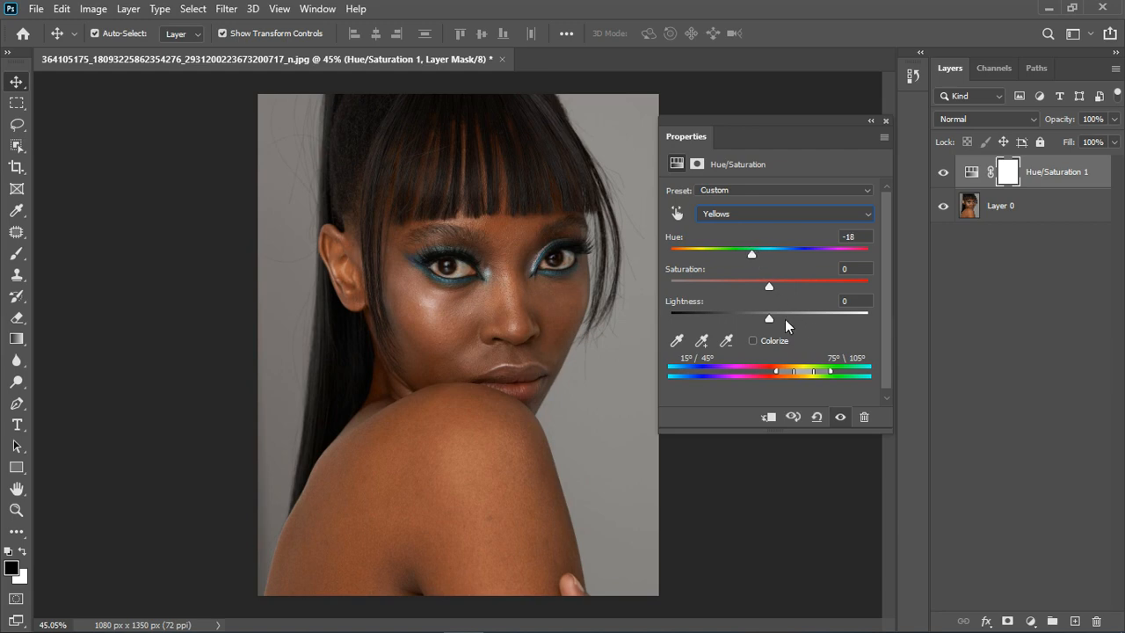
left_click_drag(773, 287, 754, 289)
left_click(850, 420)
left_click(850, 419)
- Widen the affected Yellows range slightly toward the greens and compare the skin with and without the adjustment
left_click_drag(831, 372, 840, 375)
left_click(842, 419)
left_click(850, 422)
- Close the layer properties and compare the portrait's skin tone with the Hue/Saturation layer hidden and shown
left_click(492, 505)
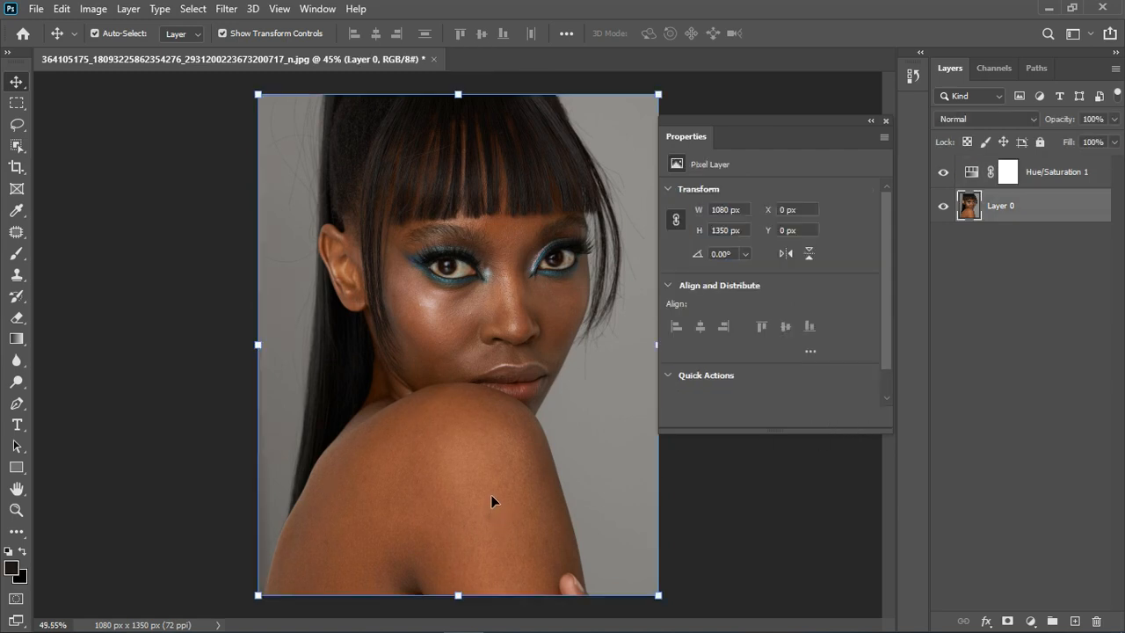
scroll(493, 494, "up", 3)
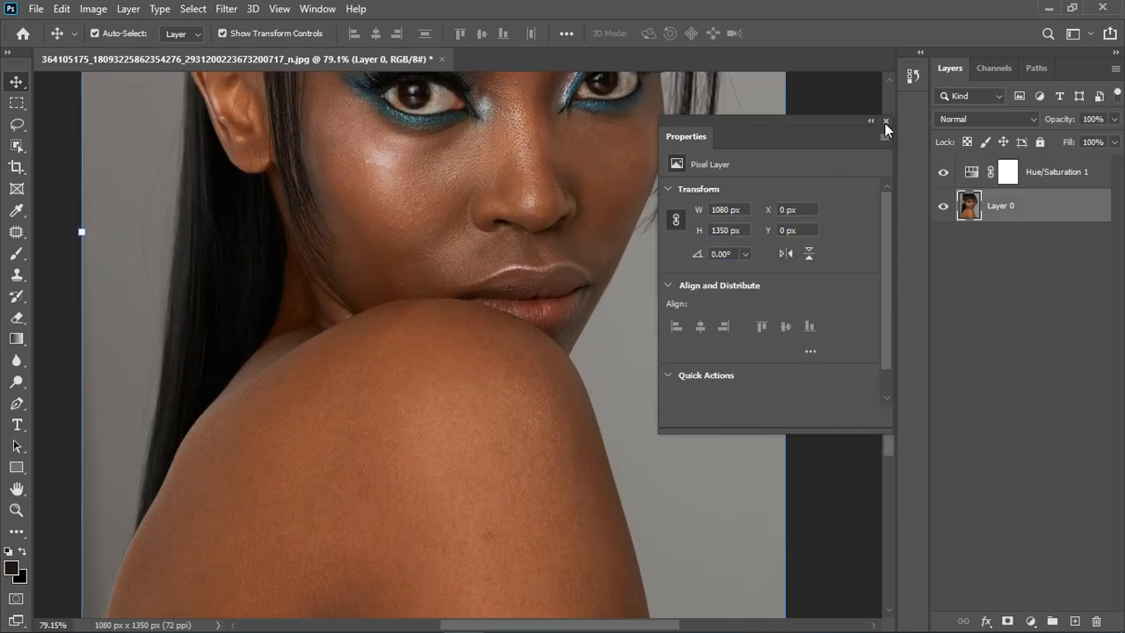
left_click(885, 121)
left_click(947, 175)
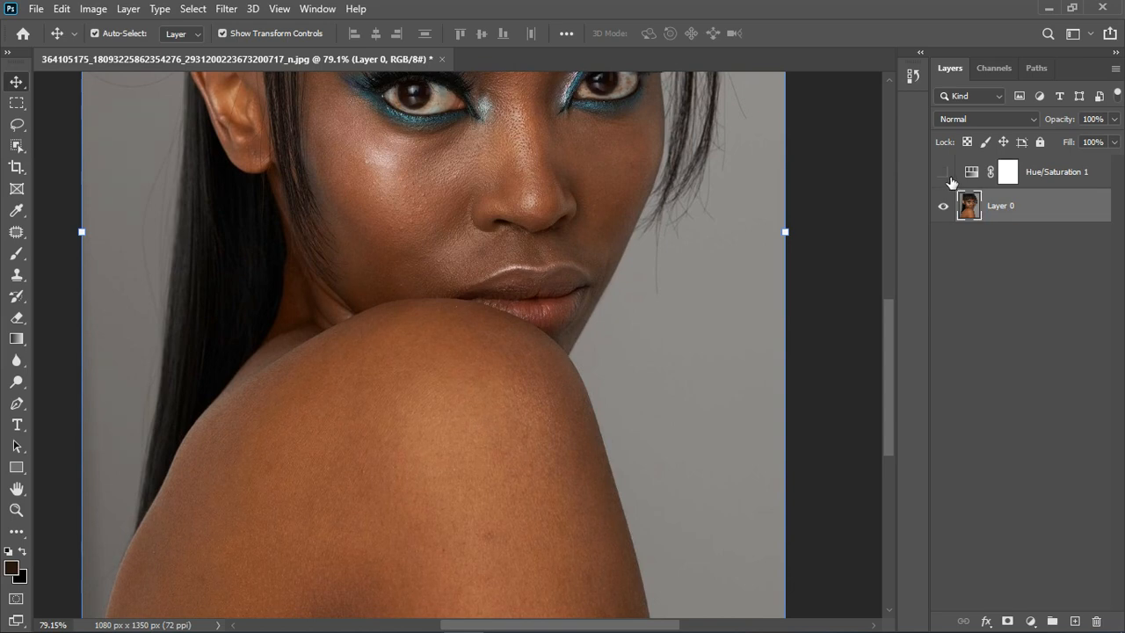
scroll(425, 406, "down", 5)
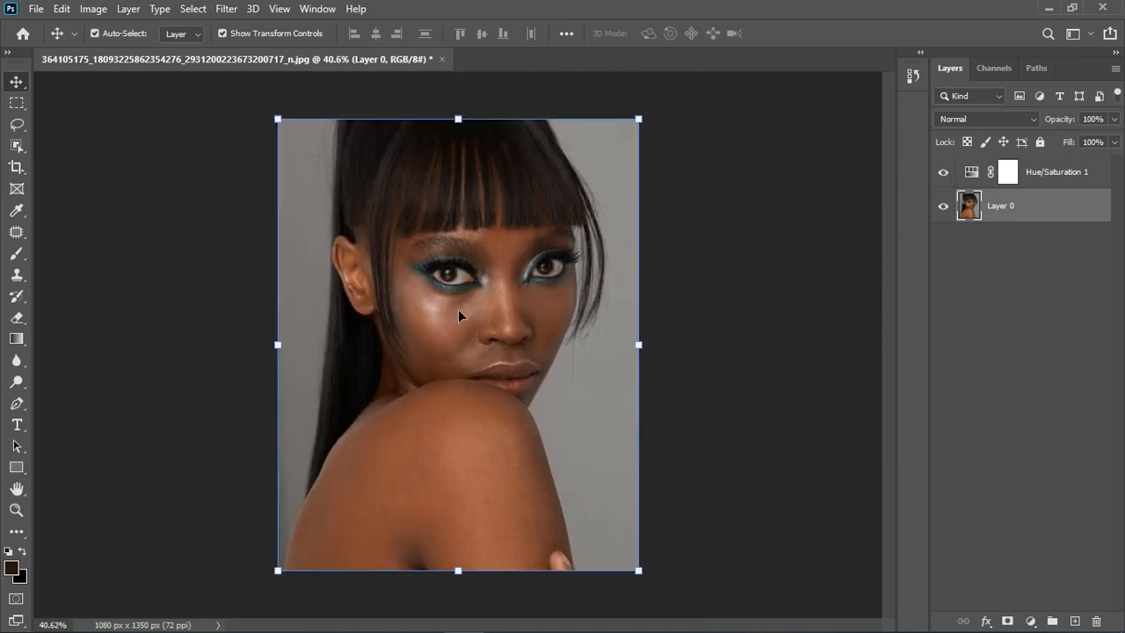
scroll(474, 313, "up", 2)
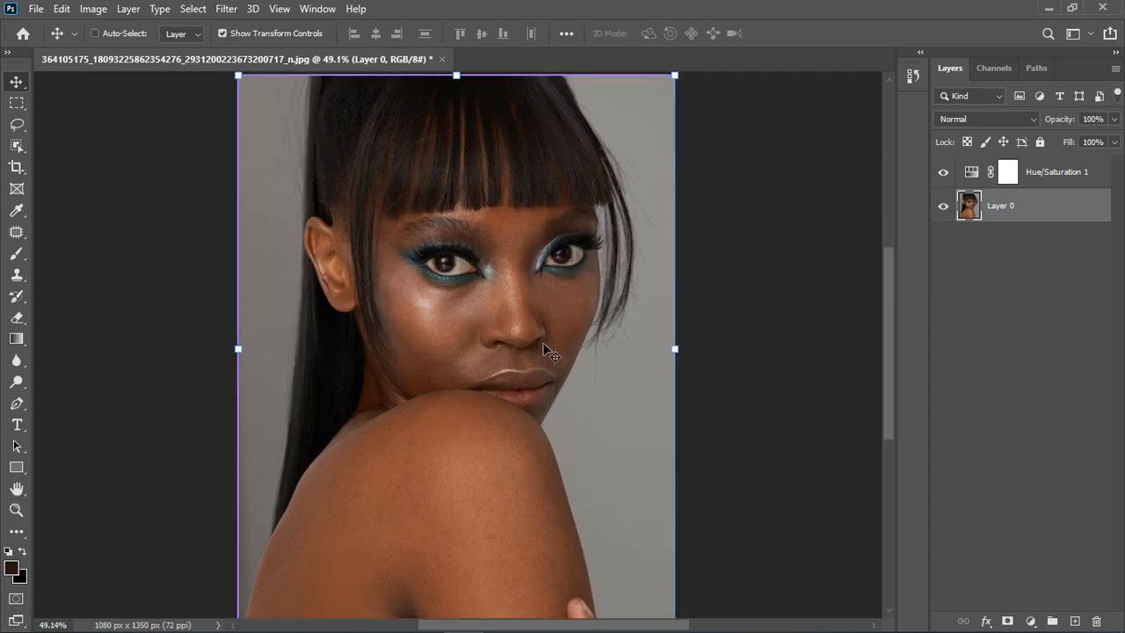
- Create a merged copy of the colour-corrected portrait on a new layer and place it above the Hue/Saturation layer
key("ctrl+j")
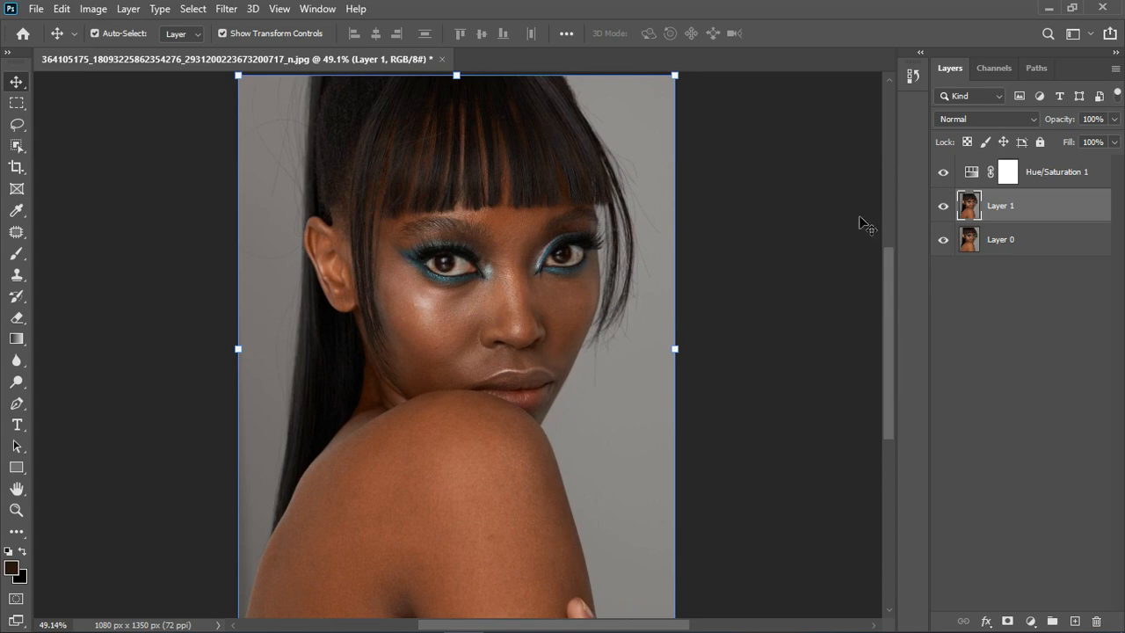
left_click_drag(1038, 215, 1044, 171)
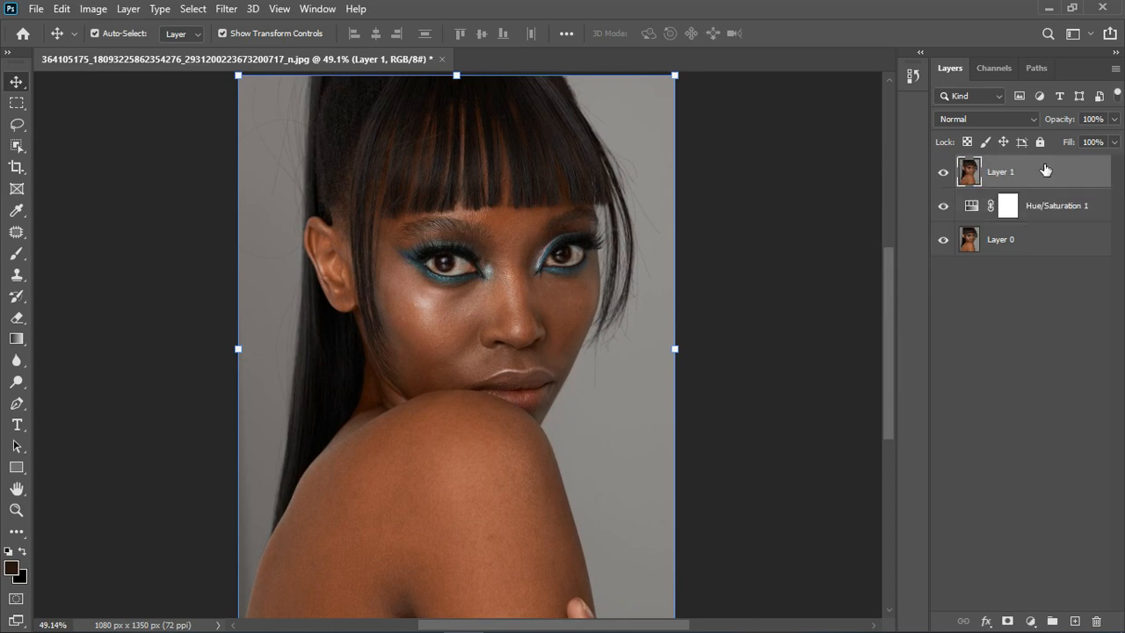
left_click(1052, 215)
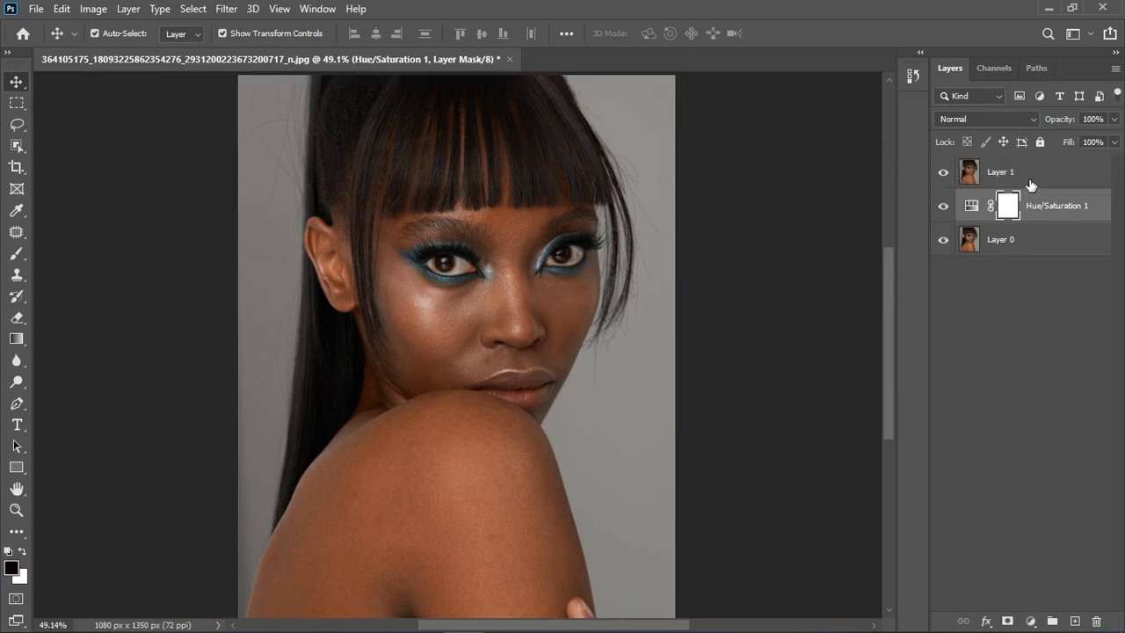
left_click(453, 303)
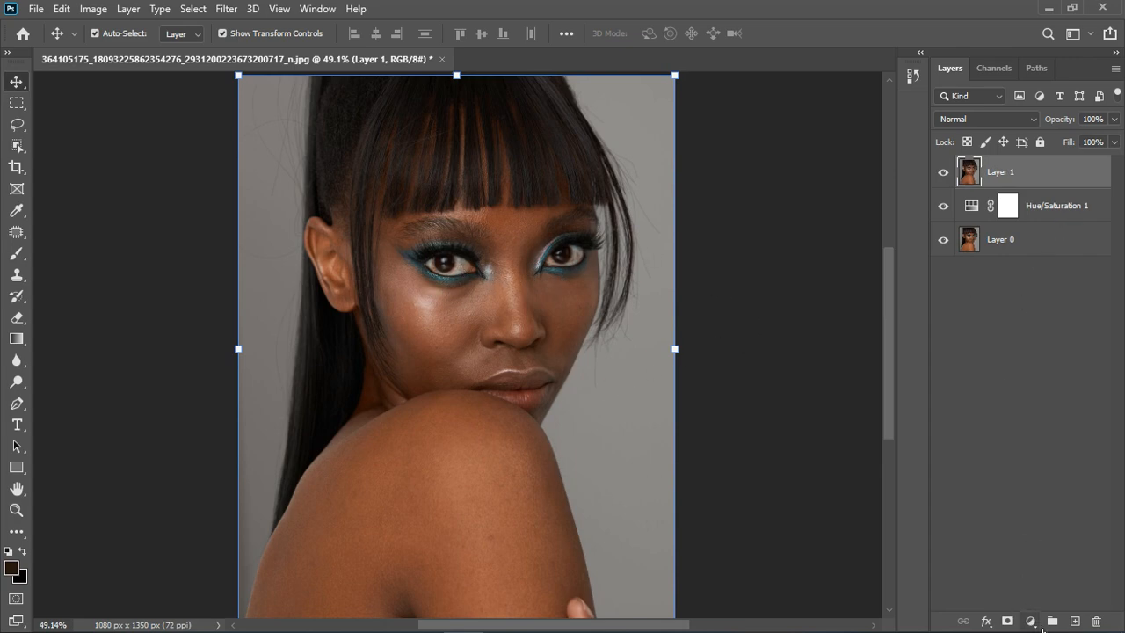
- Add a Solid Color fill layer in dark brown #29180d above the copied portrait and hide it
scroll(450, 255, "up", 3)
scroll(483, 290, "up", 1)
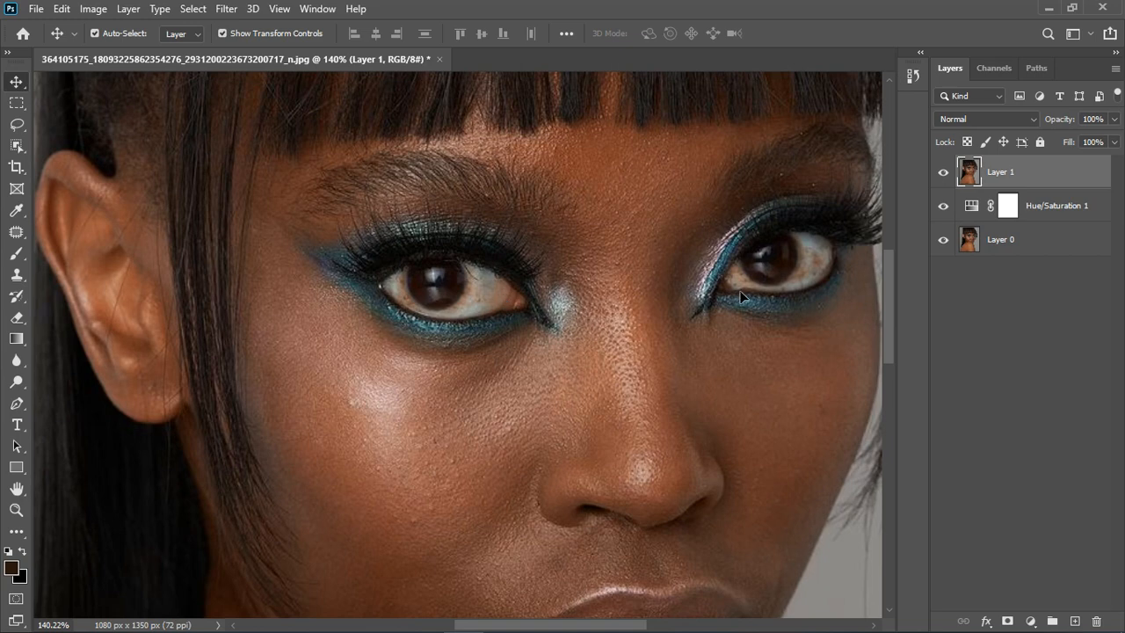
scroll(499, 311, "down", 1)
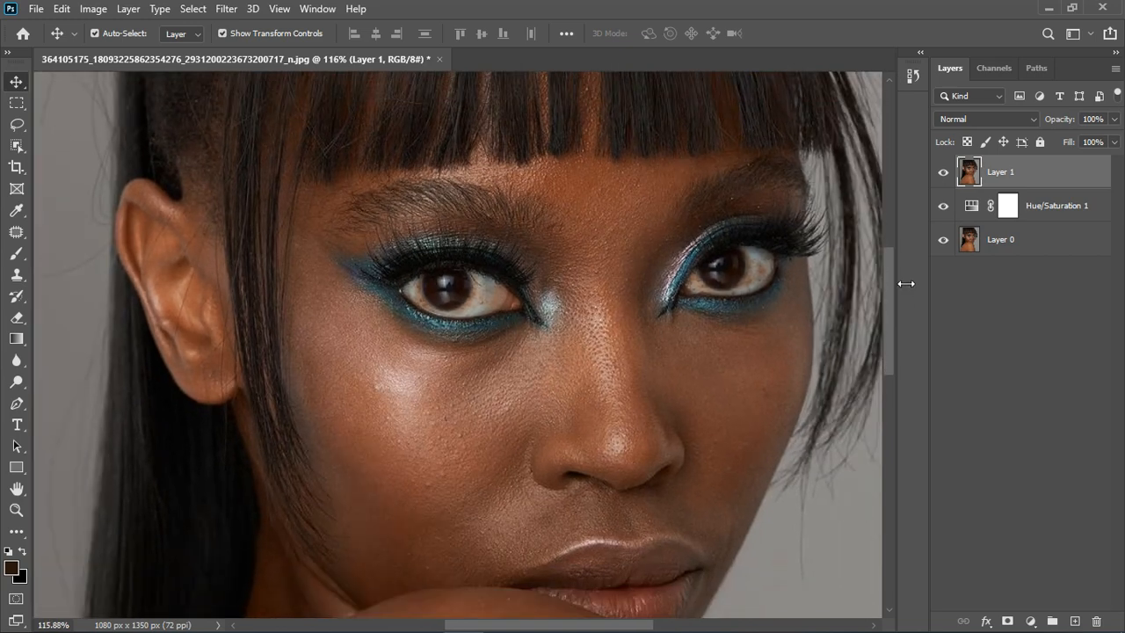
left_click(1031, 622)
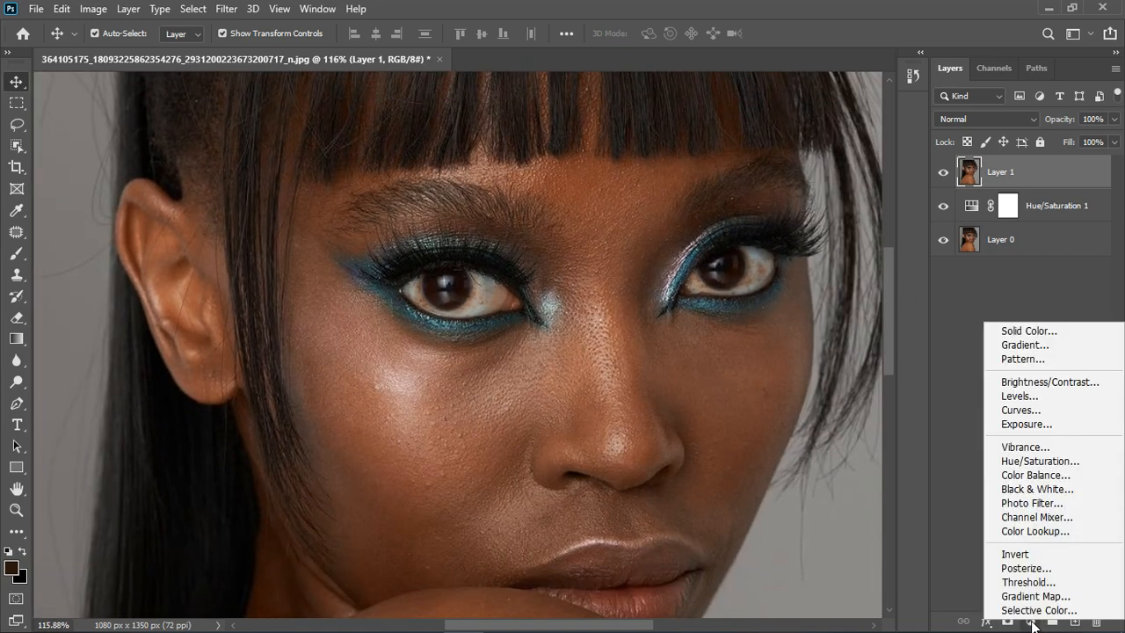
left_click(1054, 332)
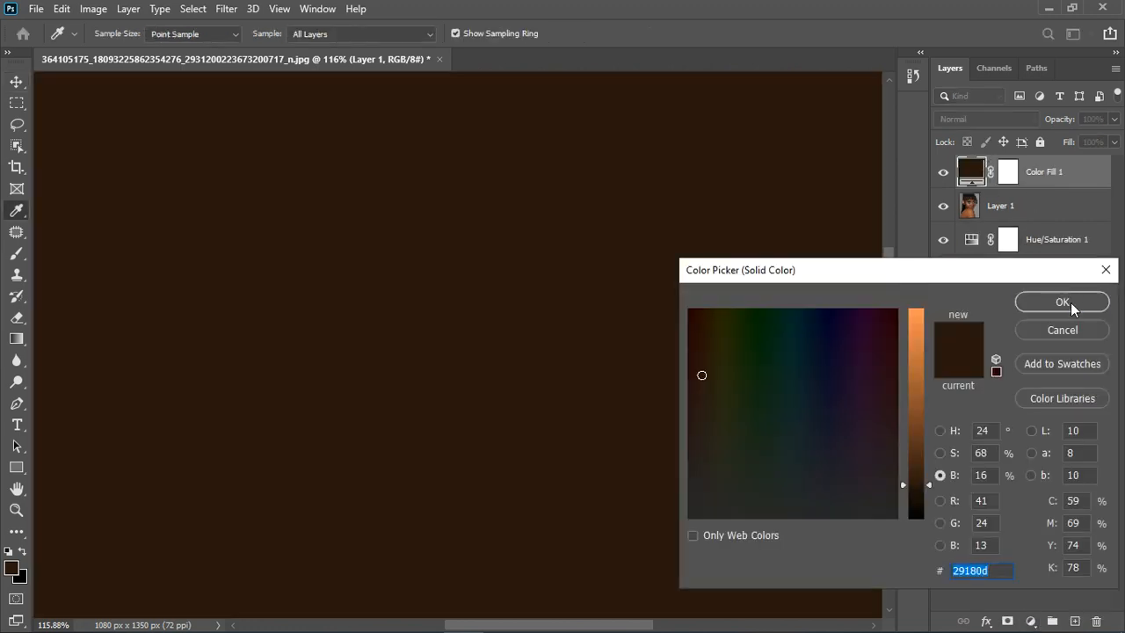
left_click(1062, 302)
key("v")
left_click(944, 171)
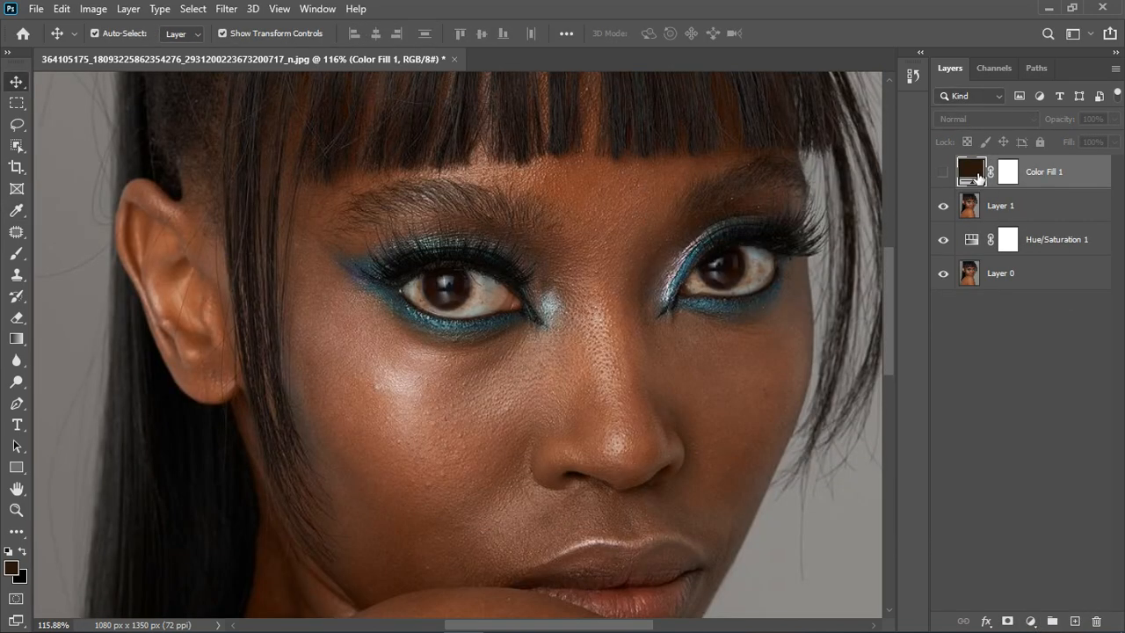
- Recolour the fill layer with the pale grey #9da095 sampled from the white of the eye, and raise its brightness
double_click(979, 179)
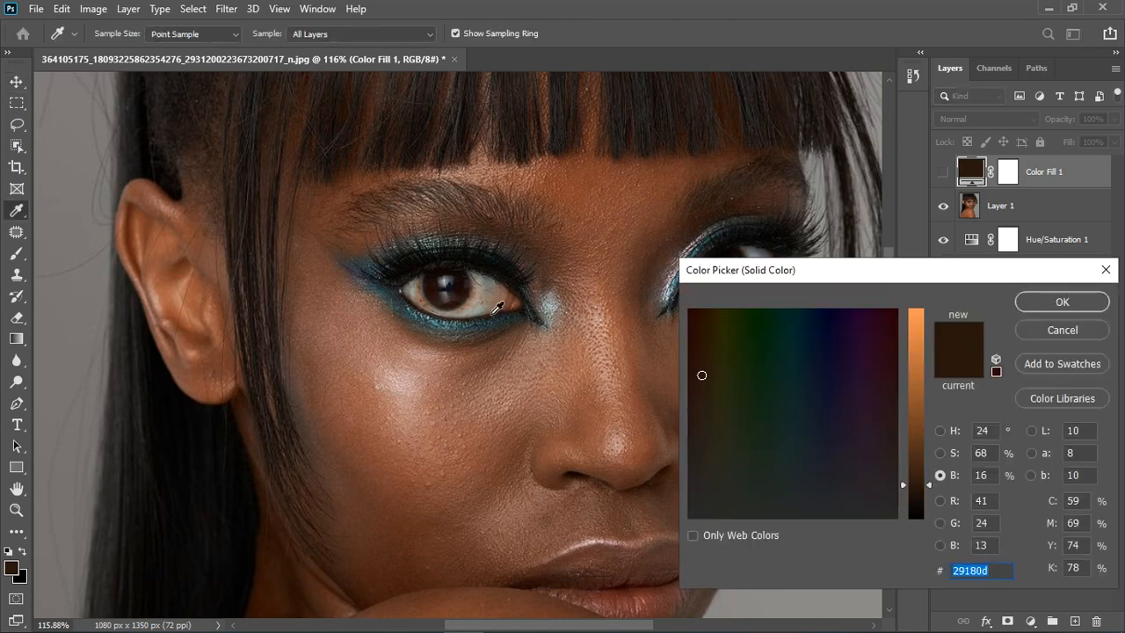
left_click(484, 319)
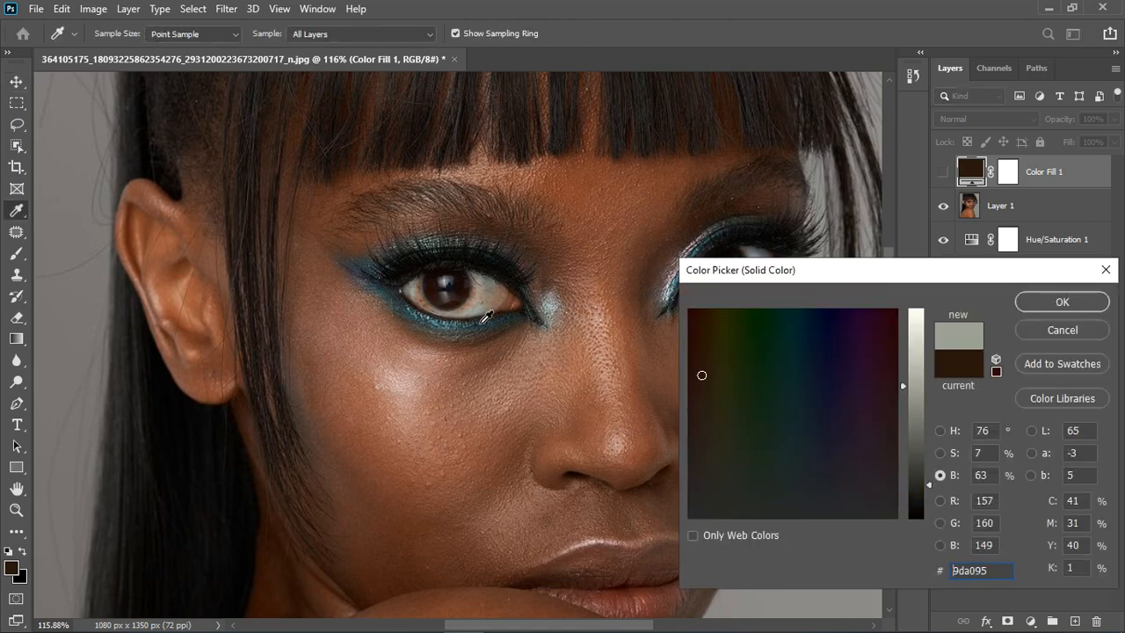
left_click_drag(929, 387, 930, 351)
left_click(1045, 302)
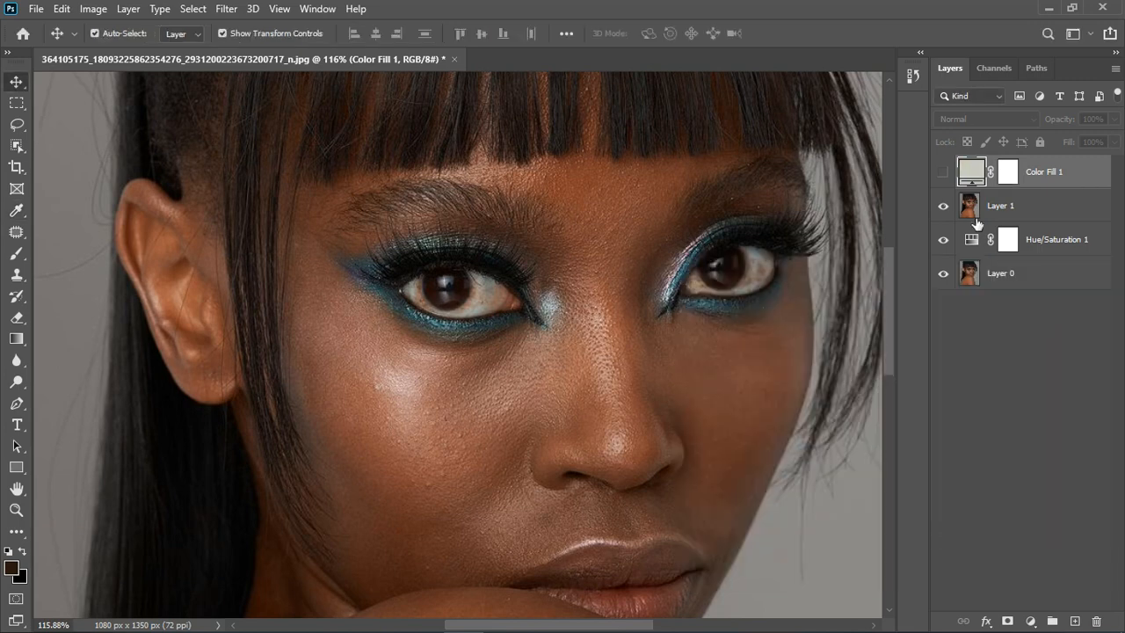
- Show the colour fill layer again and set its blend mode to Divide
scroll(663, 277, "down", 4)
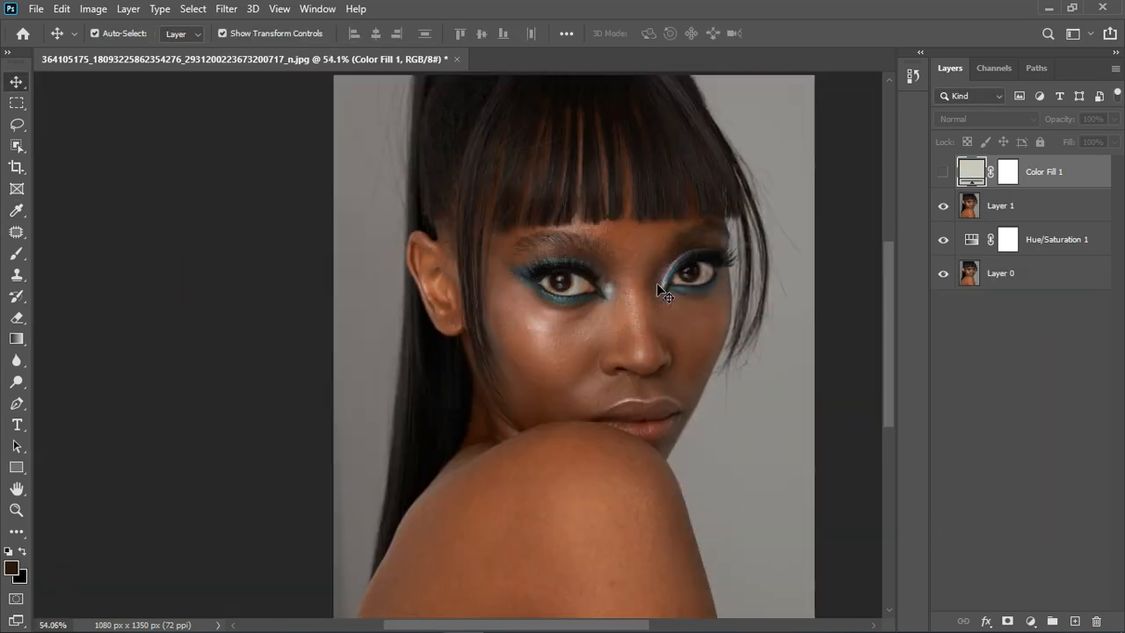
left_click(944, 172)
left_click(966, 119)
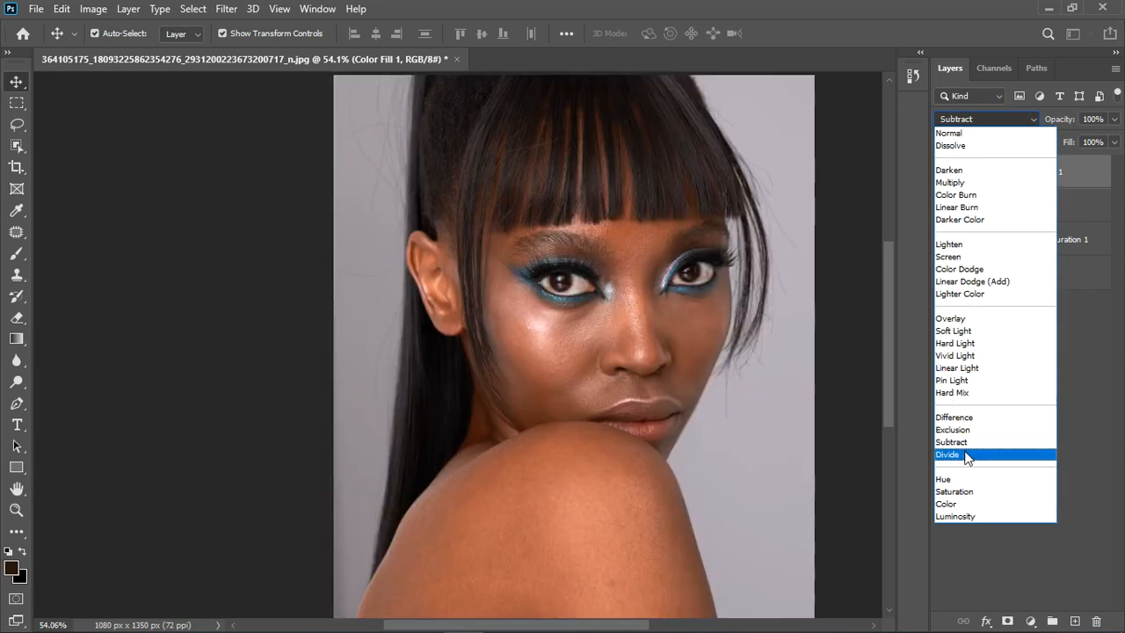
left_click(966, 455)
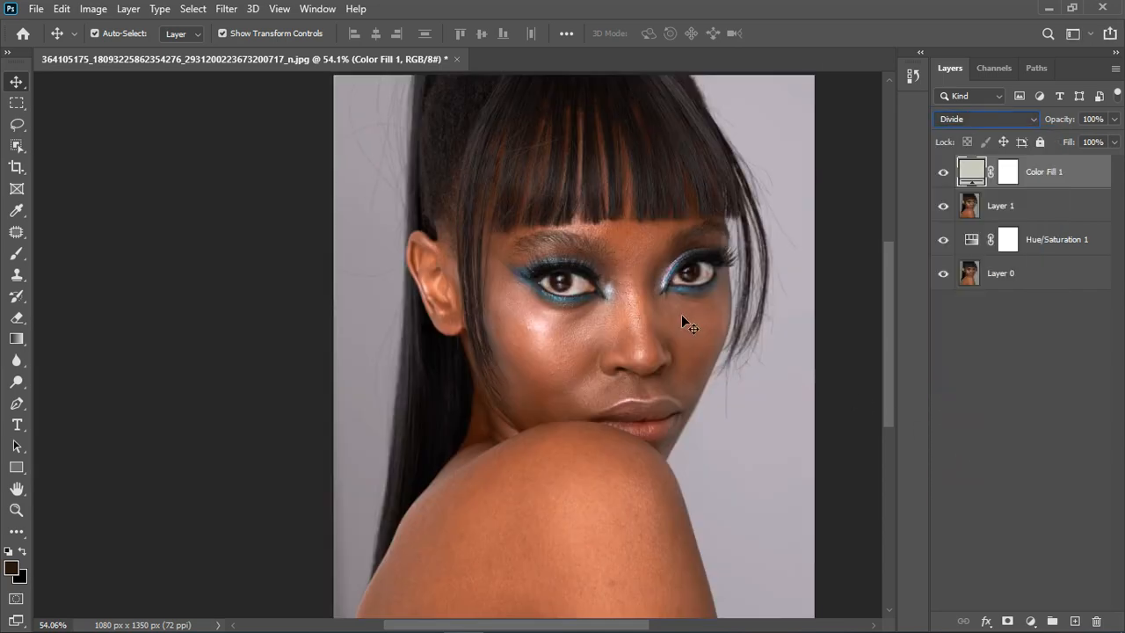
- Raise the brightness of the Divide-blended colour fill to 91%, giving #e5e9d9
scroll(621, 310, "up", 1)
scroll(618, 315, "down", 6)
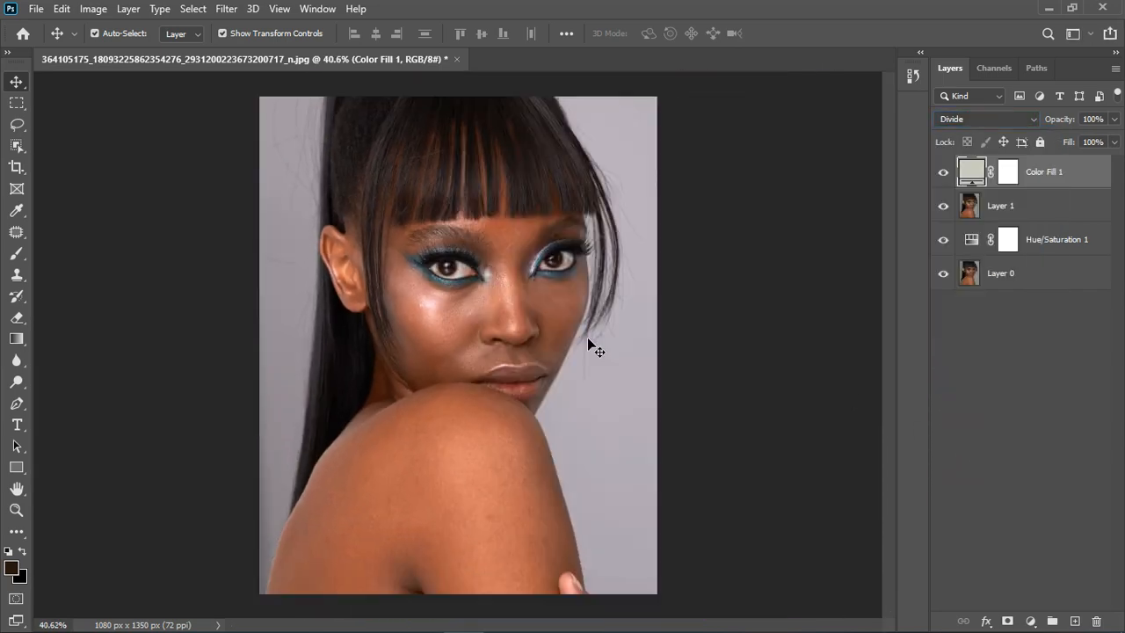
scroll(464, 353, "up", 5)
double_click(971, 173)
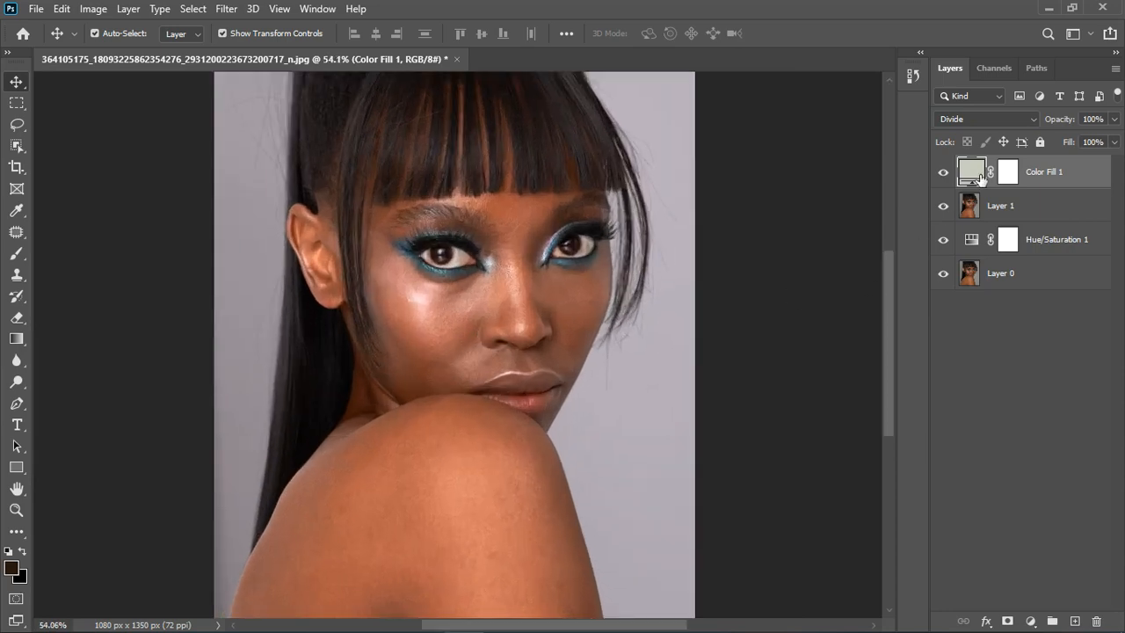
left_click_drag(930, 348, 932, 326)
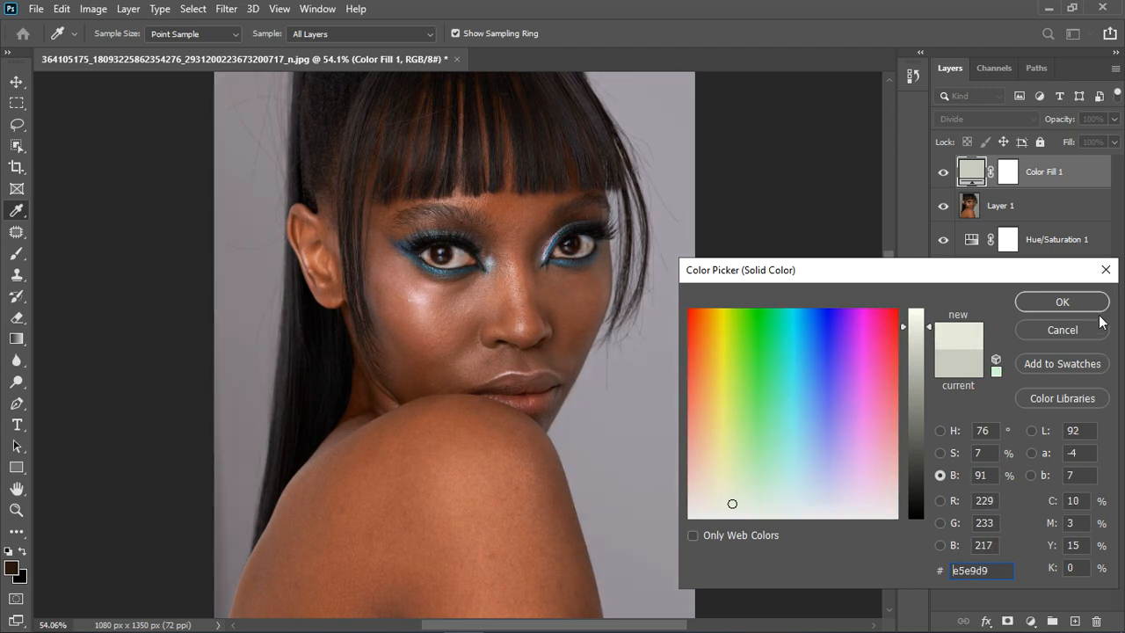
left_click(1029, 299)
key("v")
scroll(733, 317, "down", 3)
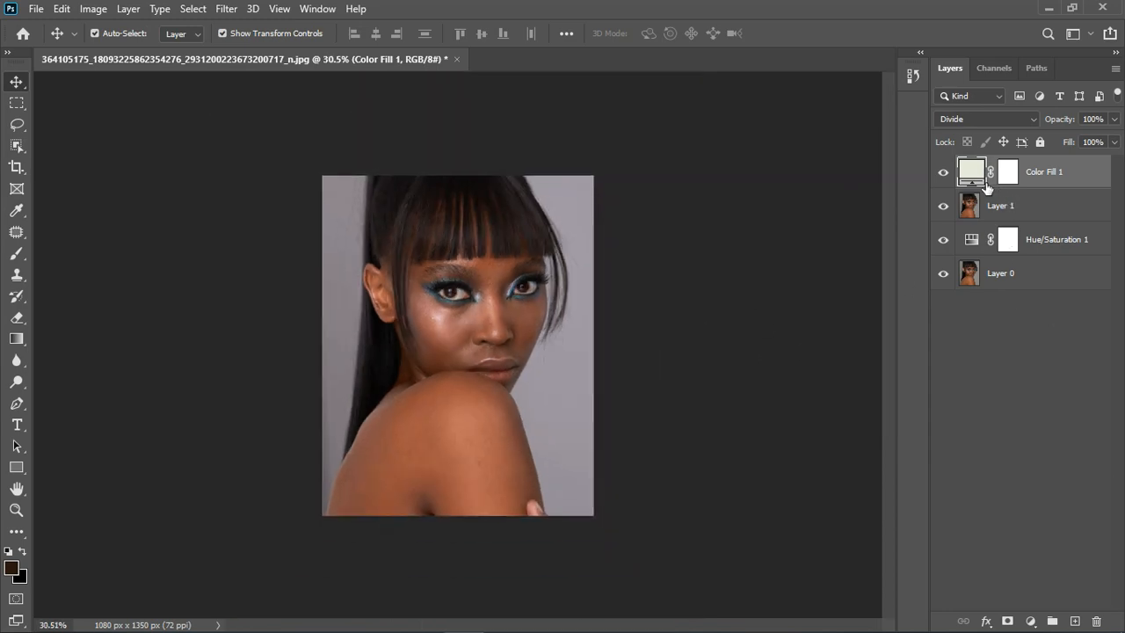
- Compare the portrait with and without the colour fill layer, leaving the layer shown
left_click(945, 174)
left_click(946, 175)
scroll(442, 288, "up", 3)
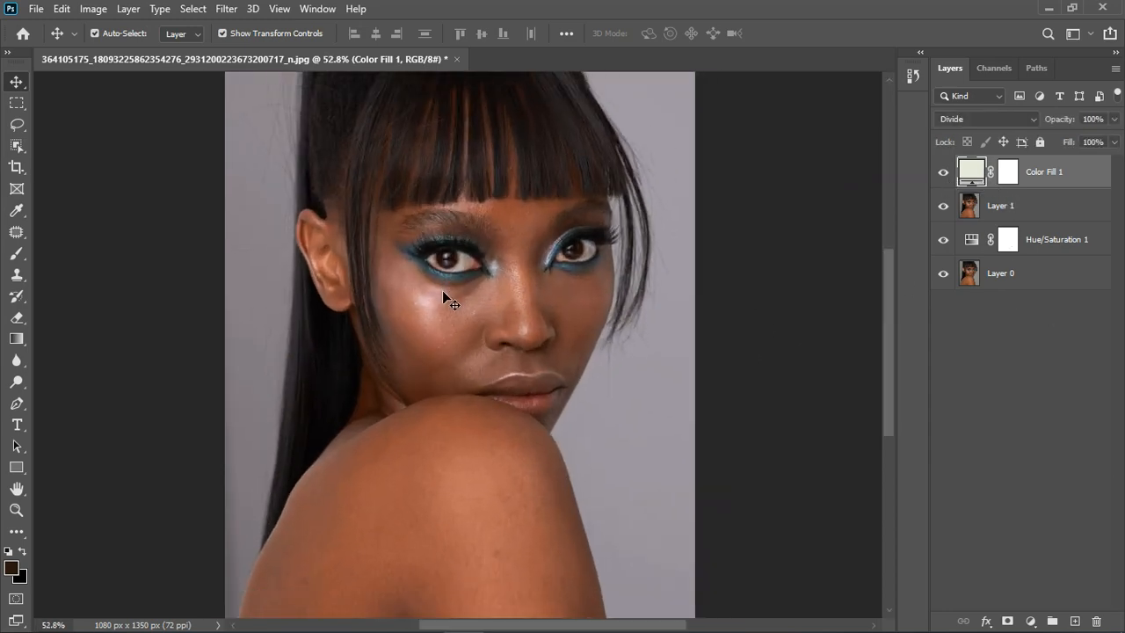
scroll(444, 293, "down", 1)
left_click(947, 175)
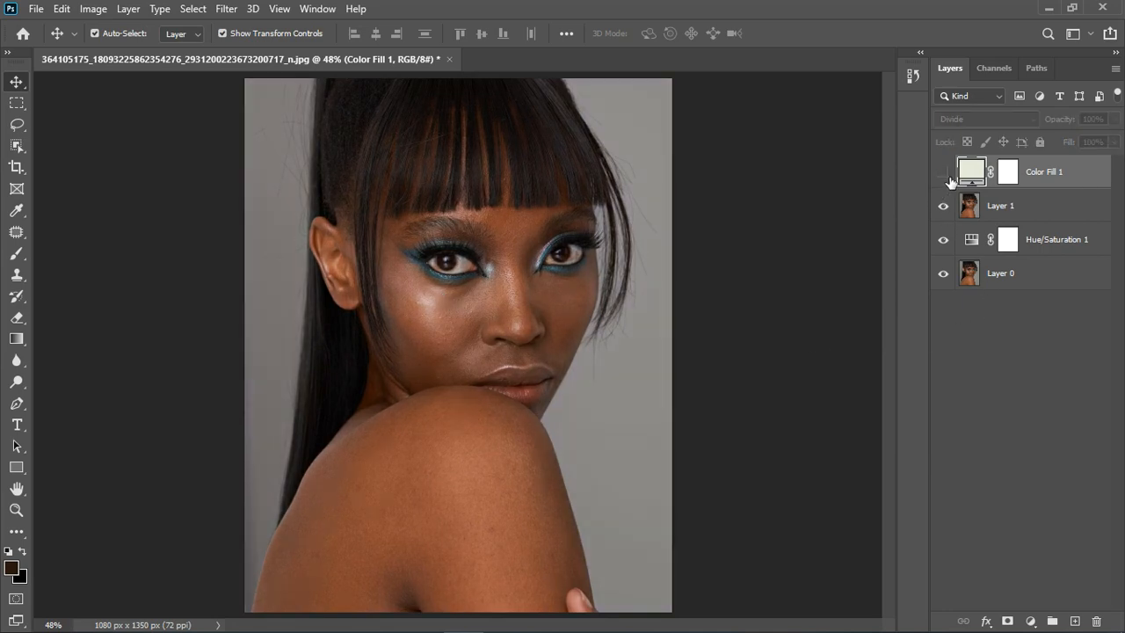
left_click(946, 175)
- Darken the pale colour of the fill layer slightly
double_click(971, 171)
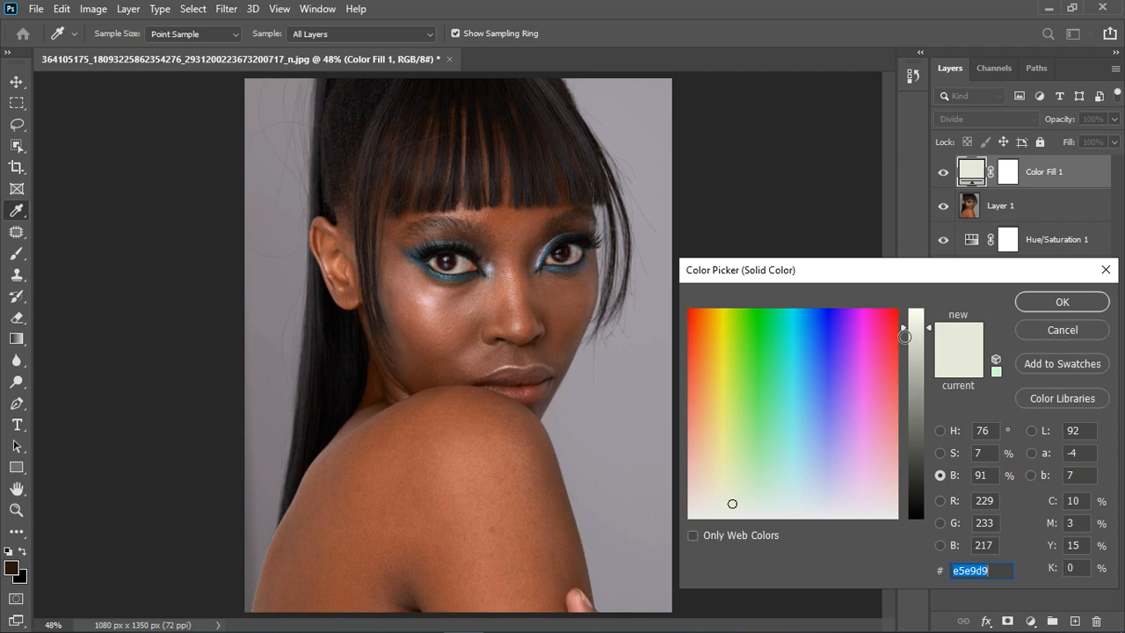
left_click_drag(925, 322, 930, 335)
left_click(1020, 304)
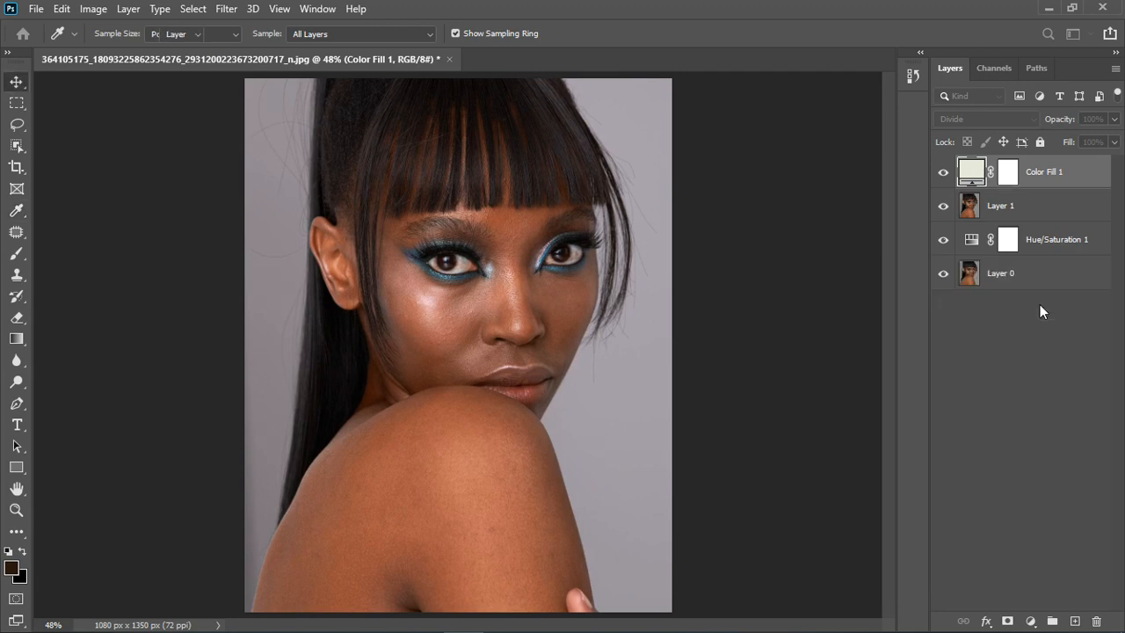
- Add a Hue/Saturation adjustment layer clipped to the colour fill and lower its saturation slightly
left_click(1032, 621)
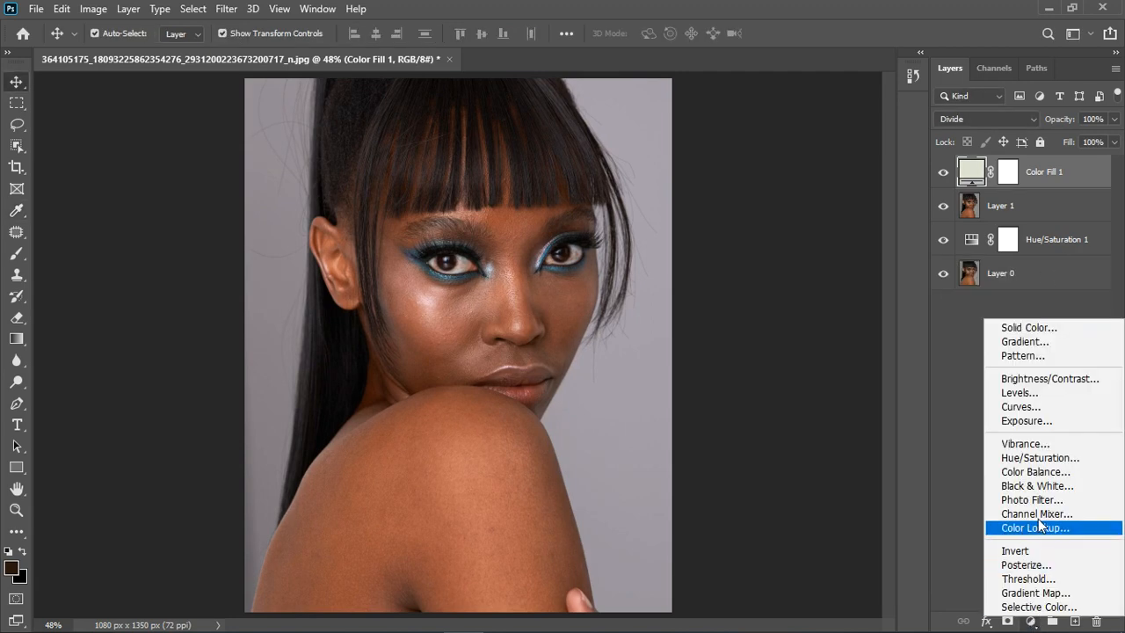
left_click(1046, 458)
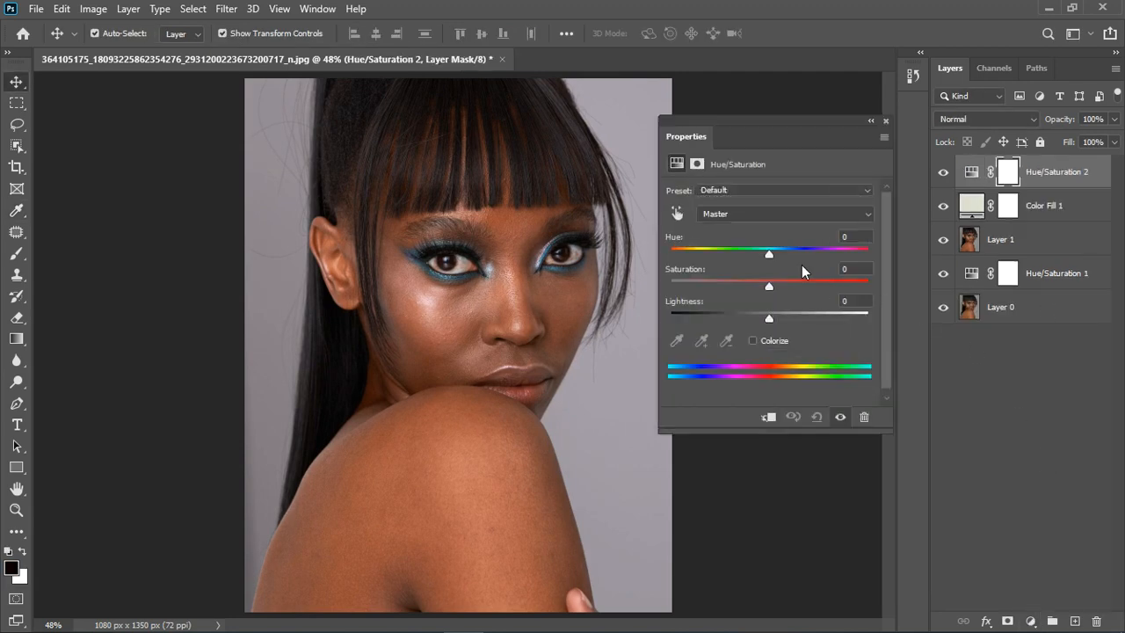
left_click(768, 419)
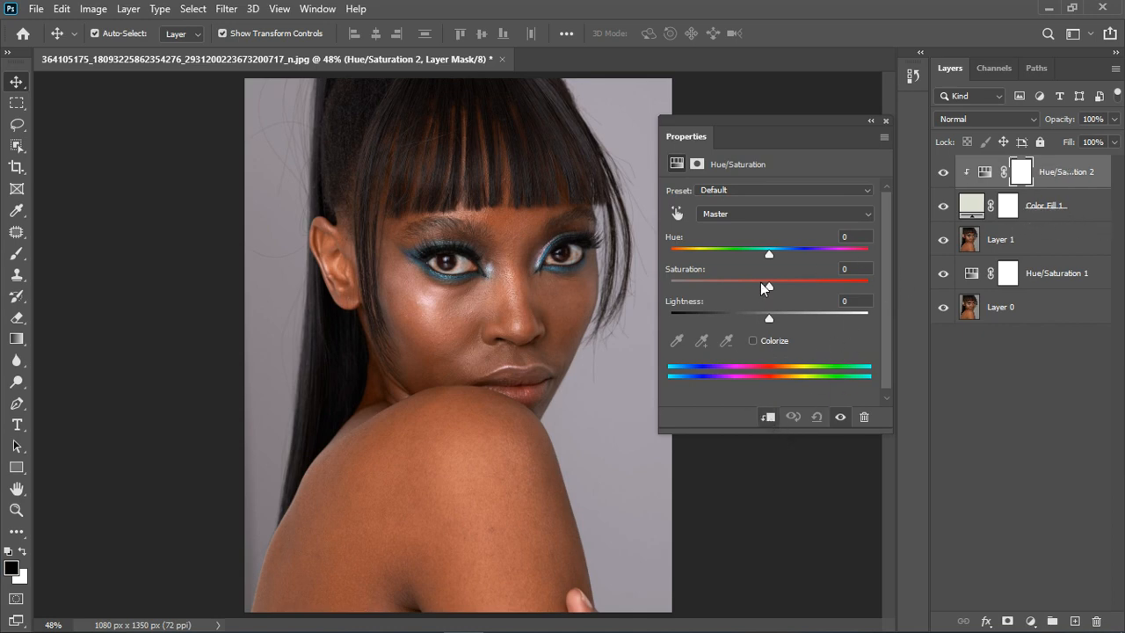
left_click_drag(771, 287, 790, 287)
left_click_drag(867, 286, 762, 292)
left_click(887, 122)
- Darken the fill colour beneath the clipped Hue/Saturation layer a touch and compare the portrait with and without the fill
double_click(971, 206)
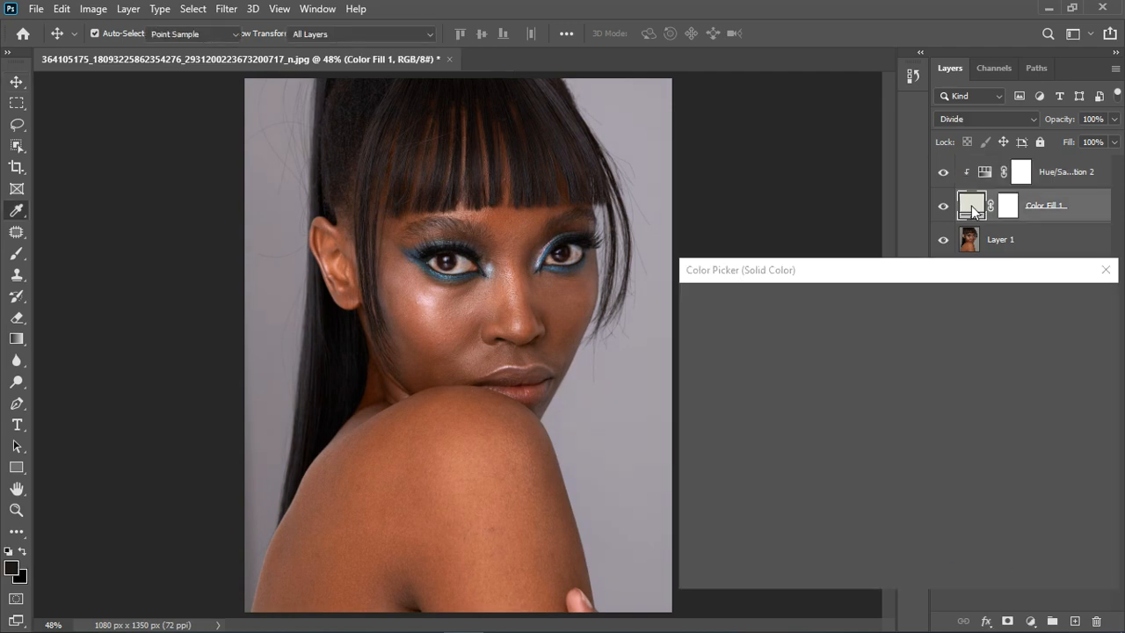
left_click_drag(933, 338, 933, 342)
left_click(1070, 306)
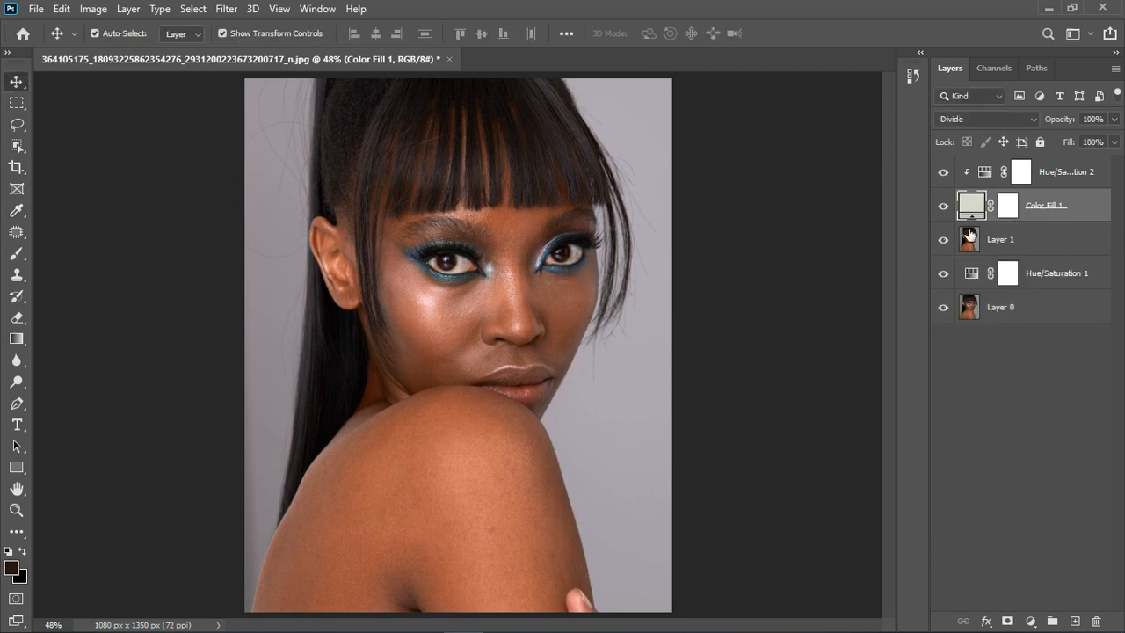
scroll(497, 185, "up", 3)
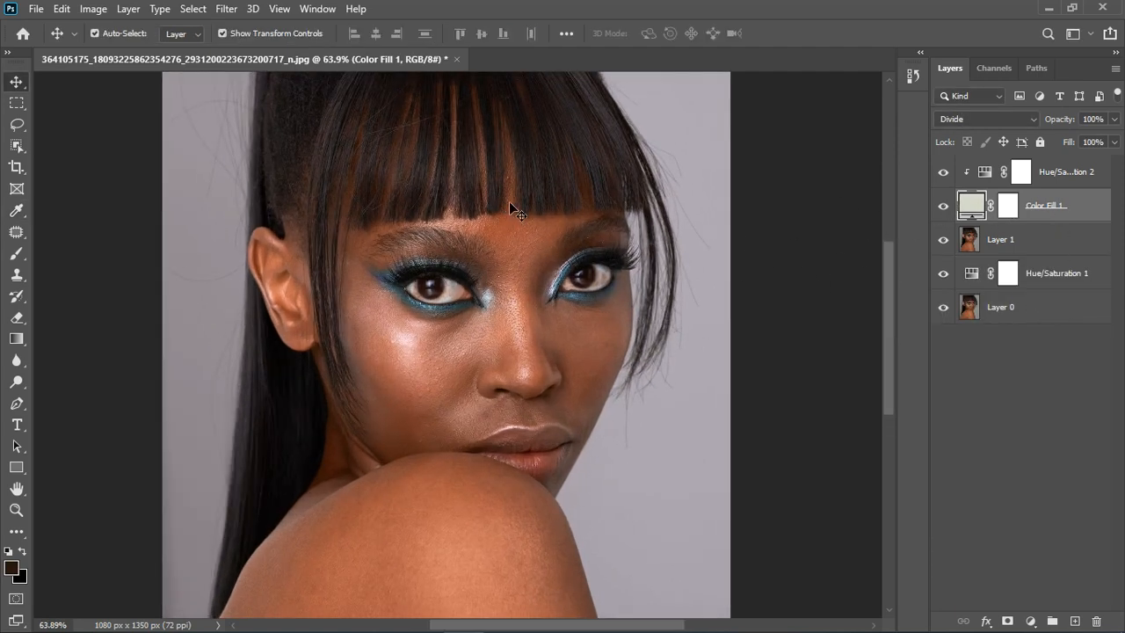
left_click(950, 213)
left_click(948, 209)
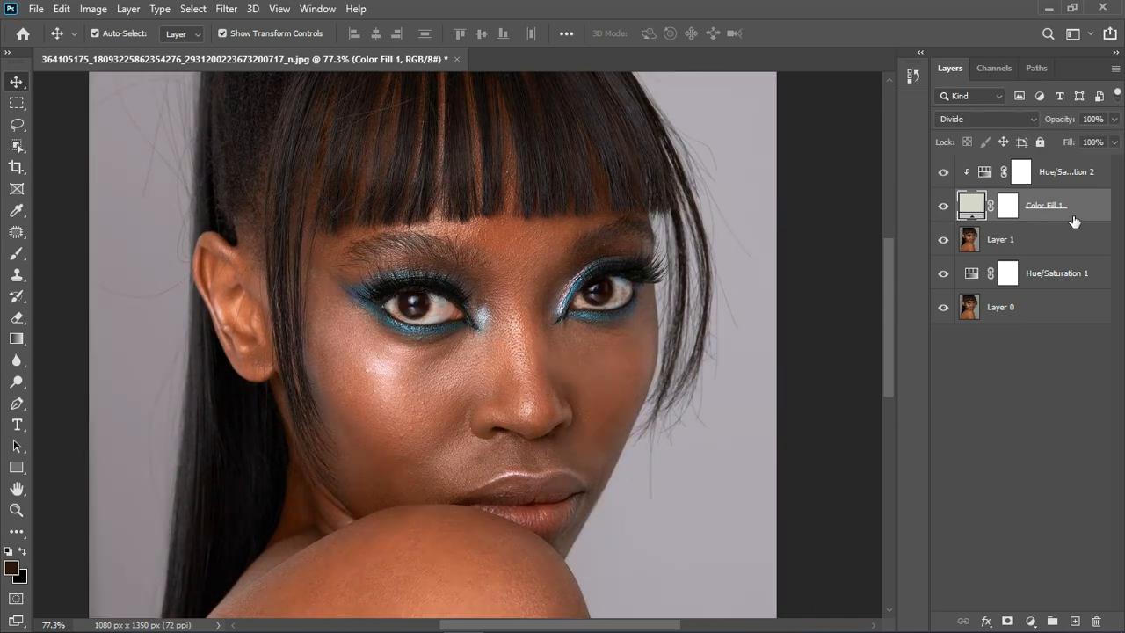
- Add a Photo Filter adjustment layer above the clipped Hue/Saturation layer and set it to Cooling Filter (82)
left_click(1083, 184)
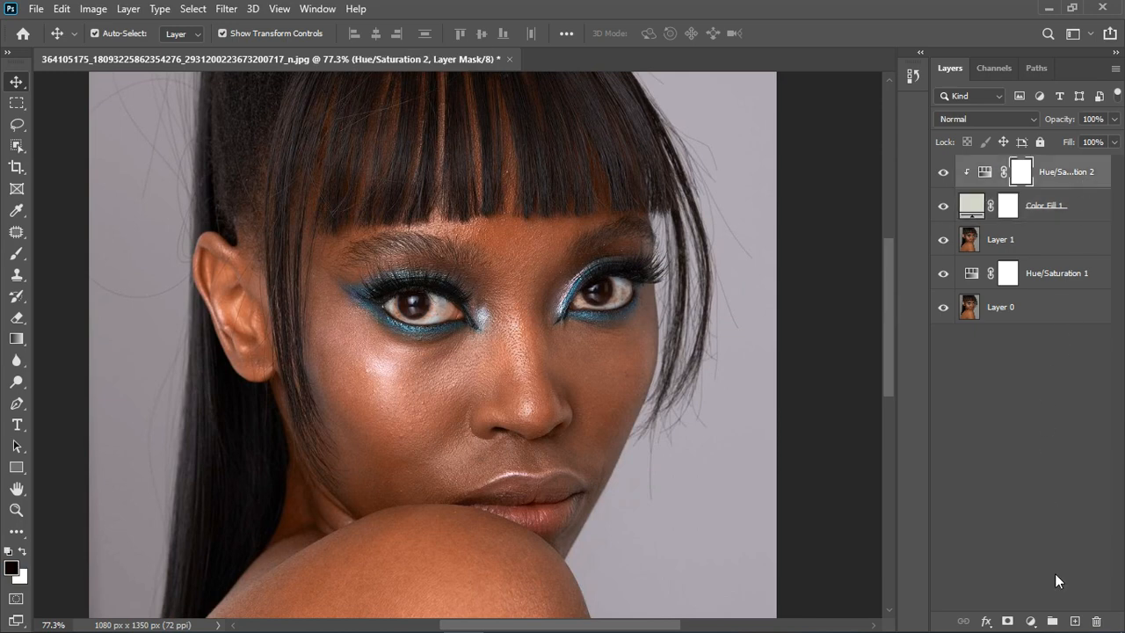
left_click(1032, 621)
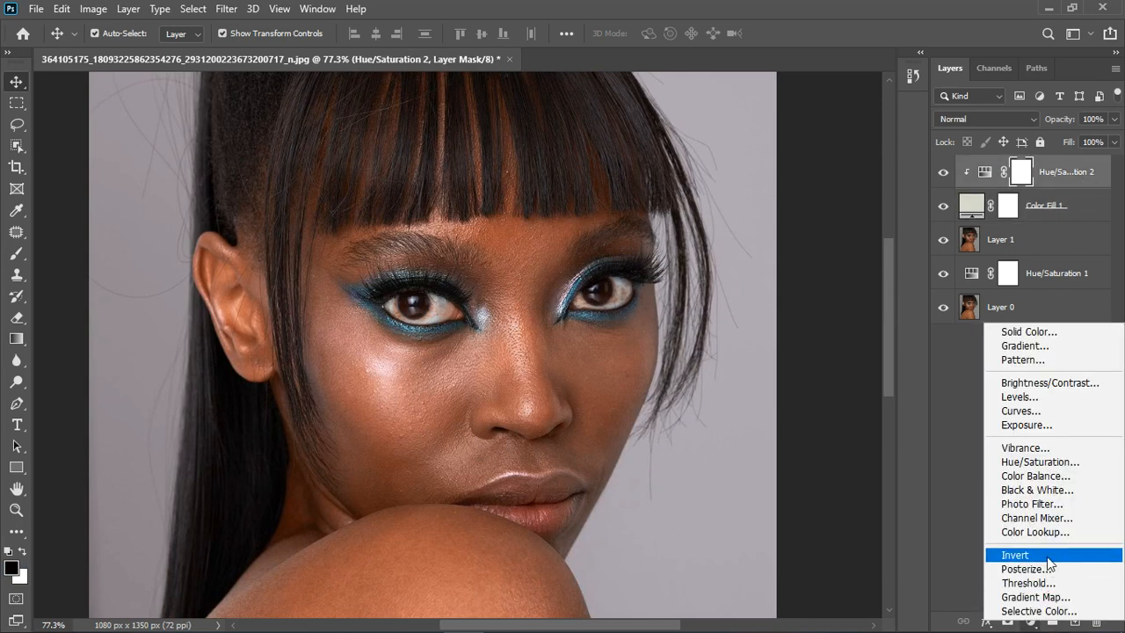
left_click(1052, 504)
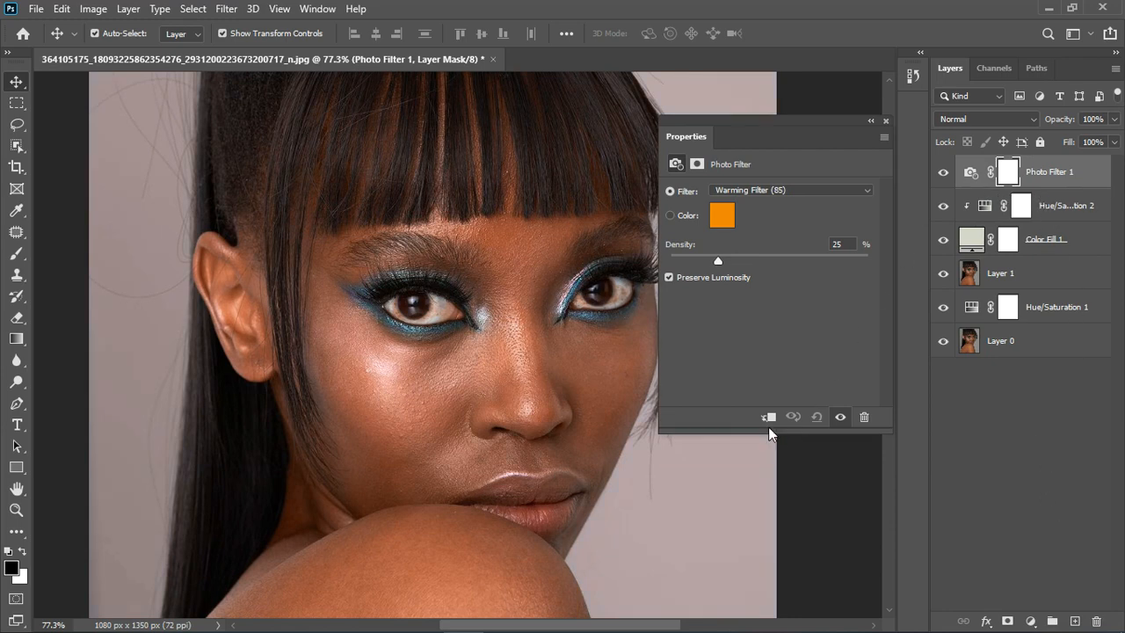
left_click(759, 193)
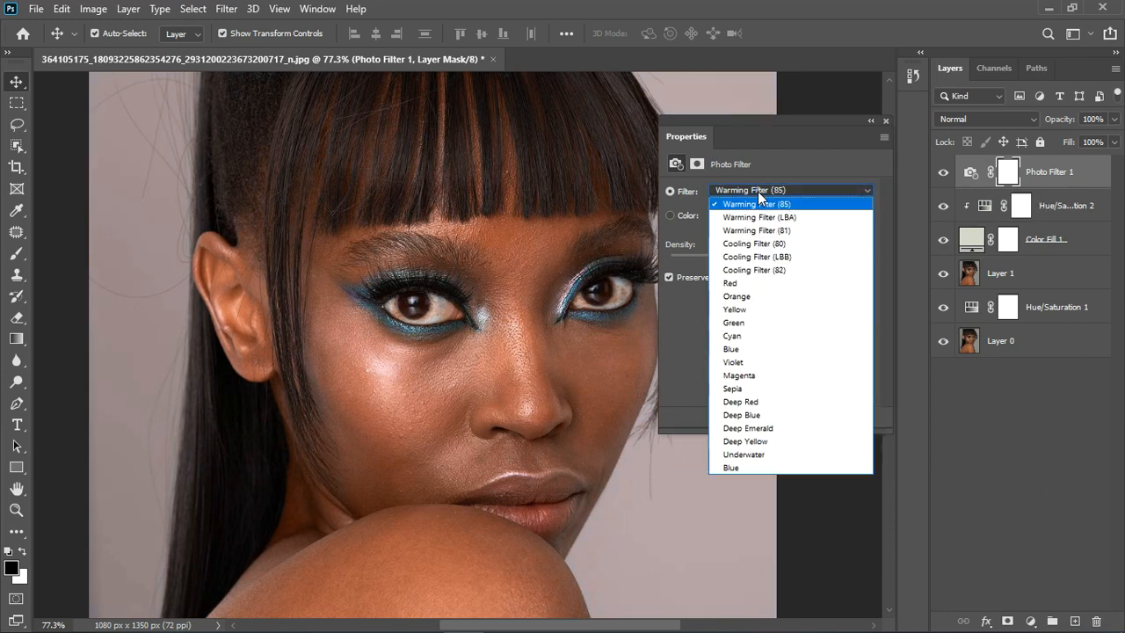
left_click(757, 271)
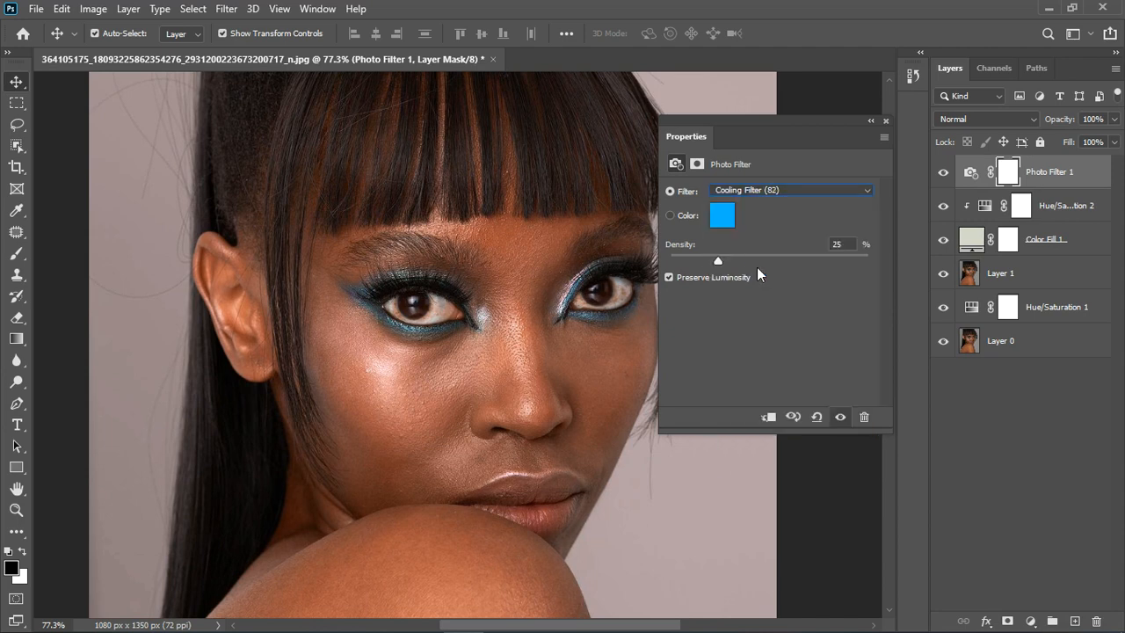
left_click(886, 122)
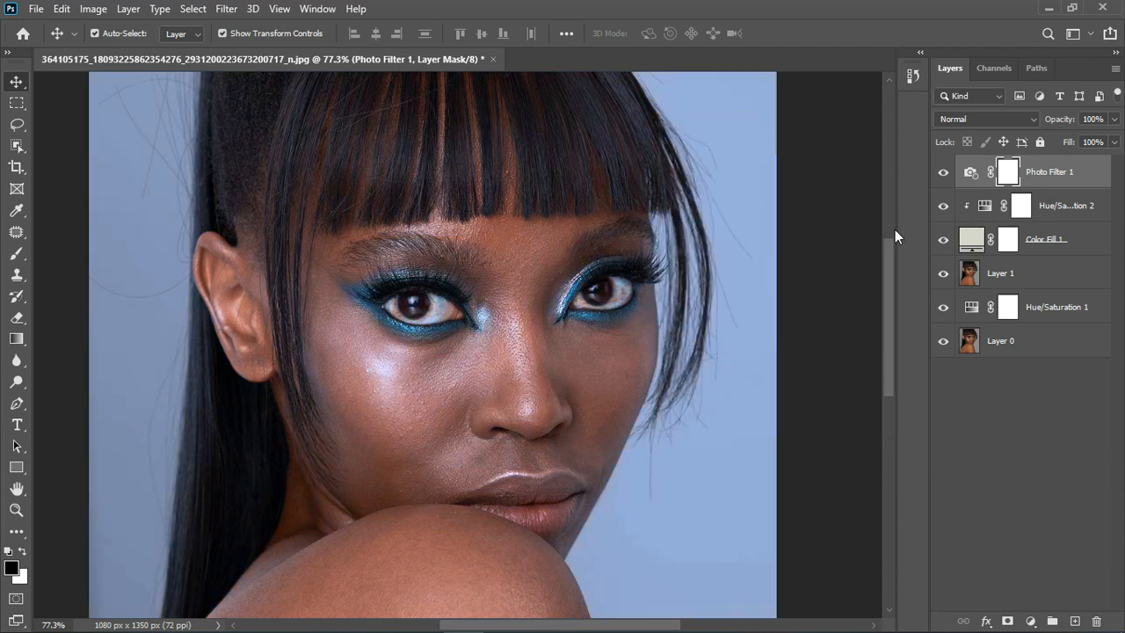
- Add a Black & White adjustment layer and group it with the Photo Filter layer under the name "eyes whiten"
left_click(1033, 622)
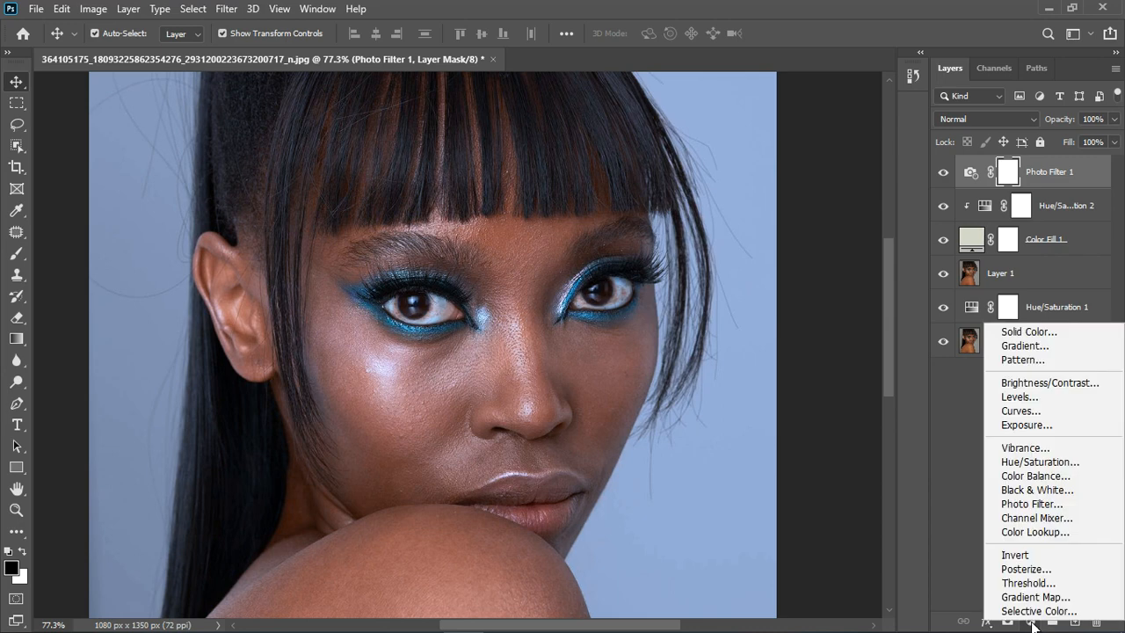
left_click(1037, 490)
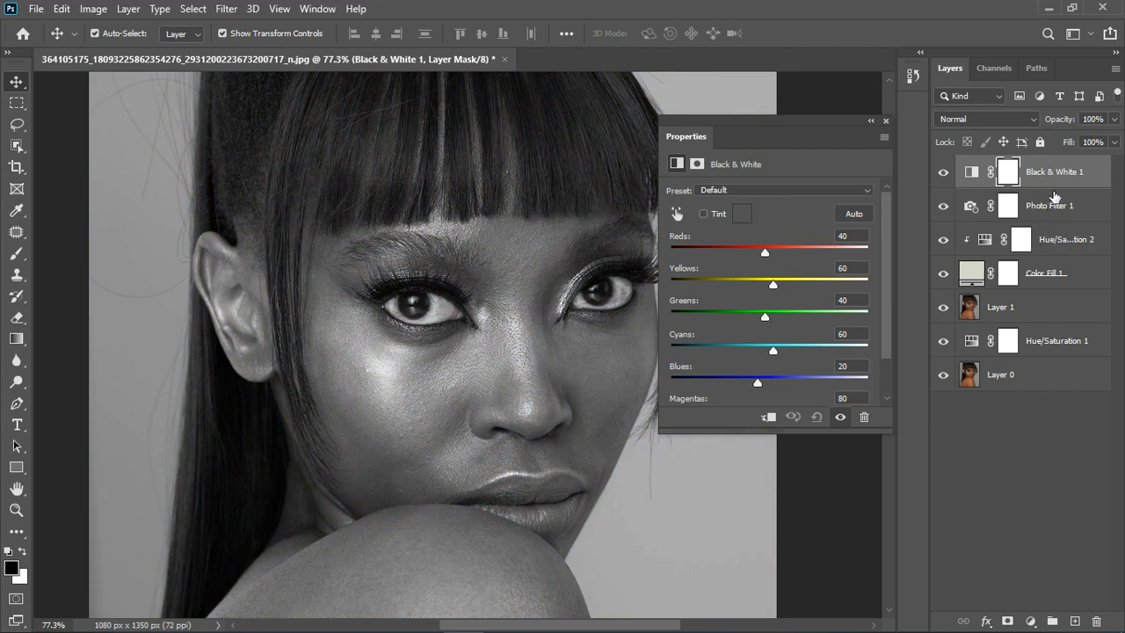
left_click(1069, 221, "ctrl")
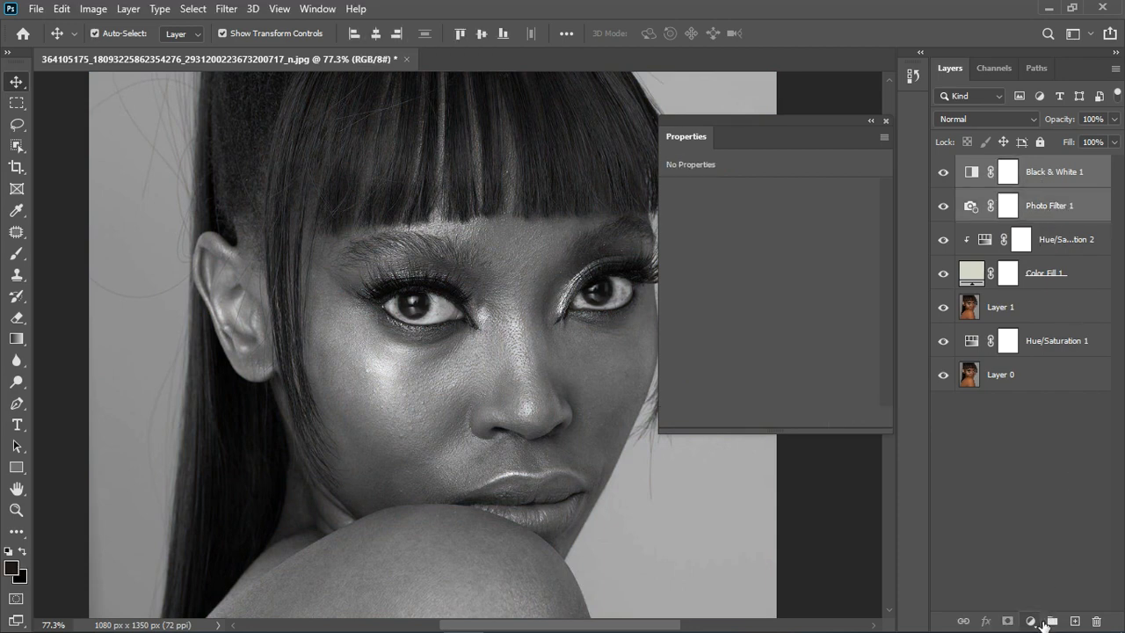
left_click(1053, 621)
double_click(1020, 169)
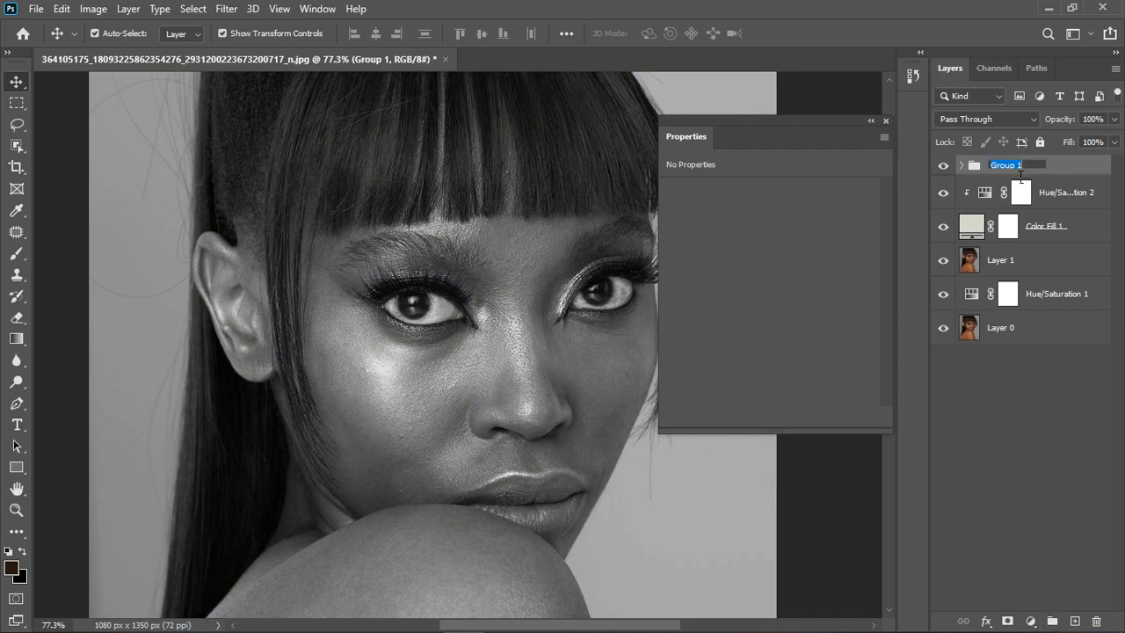
type("ev")
type("es whiten")
key("Return")
- Set the Black & White adjustment's Reds to 83 and Yellows to 40
left_click(962, 166)
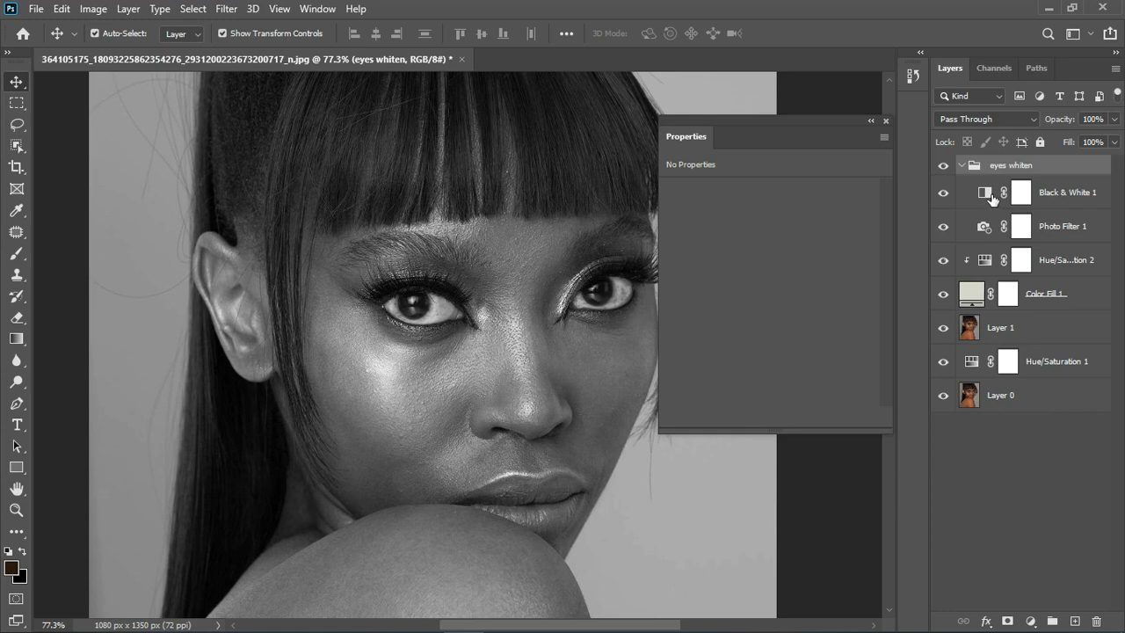
left_click(995, 201)
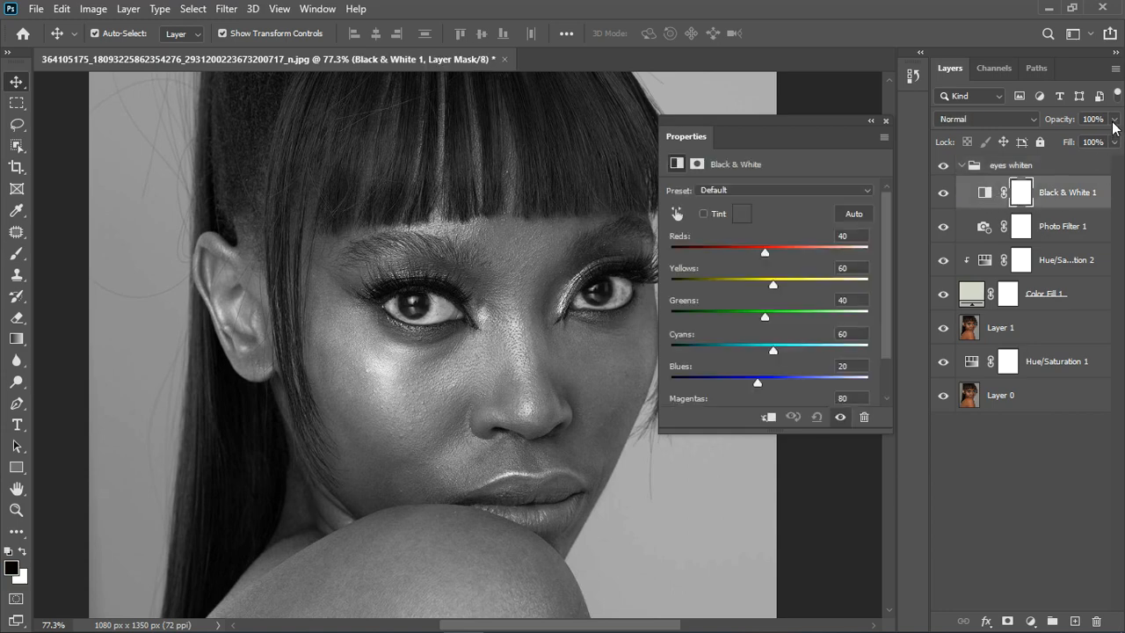
left_click_drag(766, 250, 766, 283)
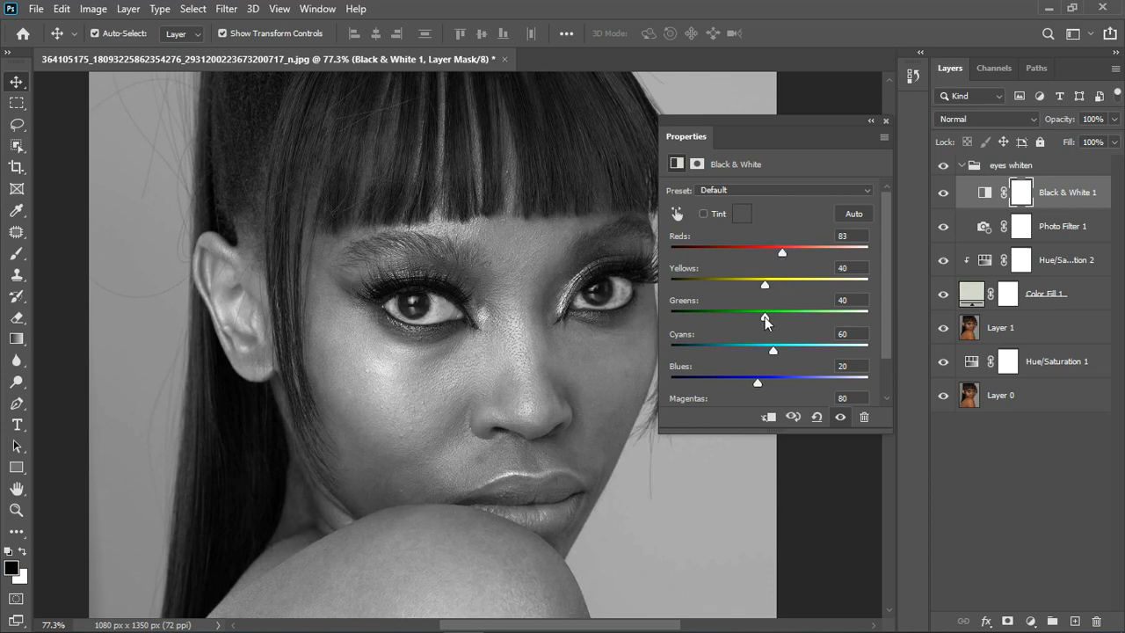
left_click(885, 121)
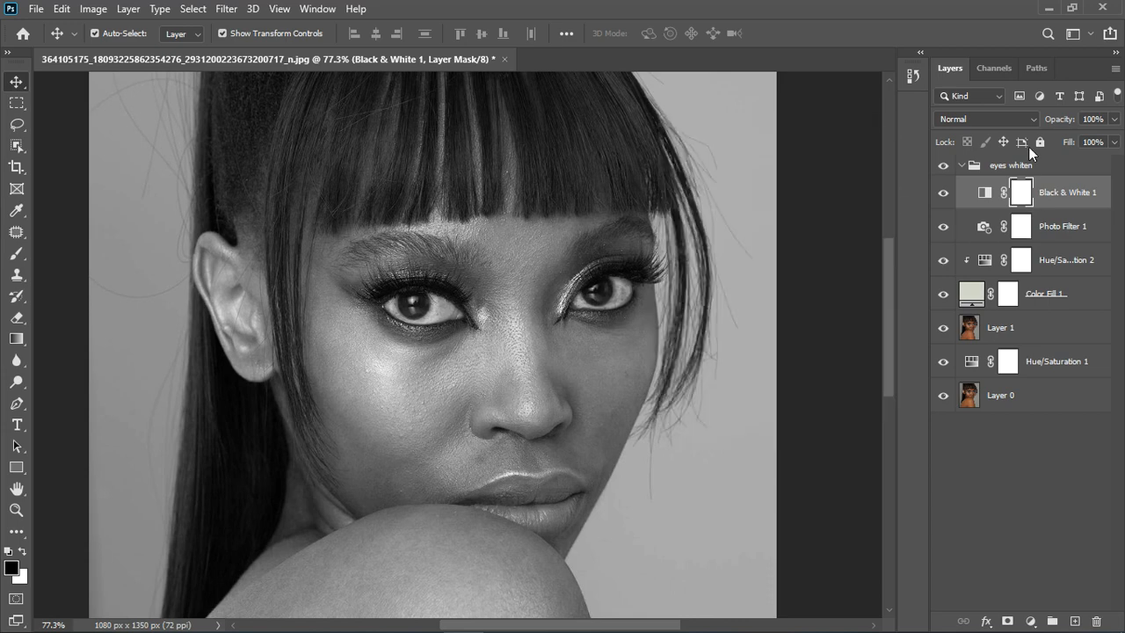
- Lower the Black & White layer's opacity to 85%
left_click(1114, 120)
left_click_drag(1114, 138, 1080, 138)
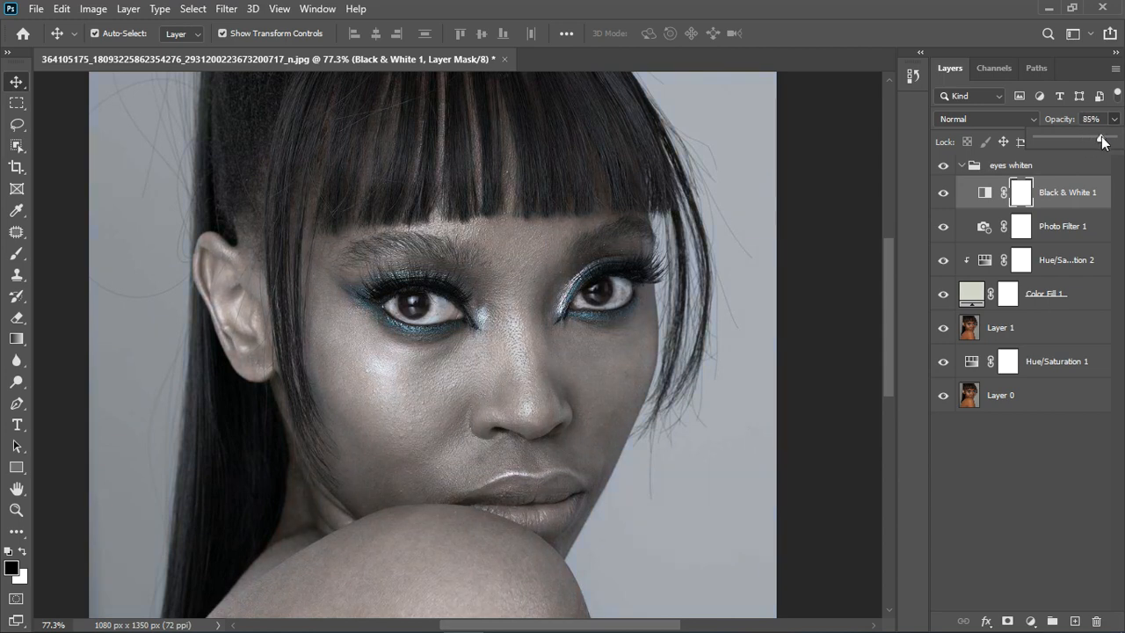
left_click(1114, 119)
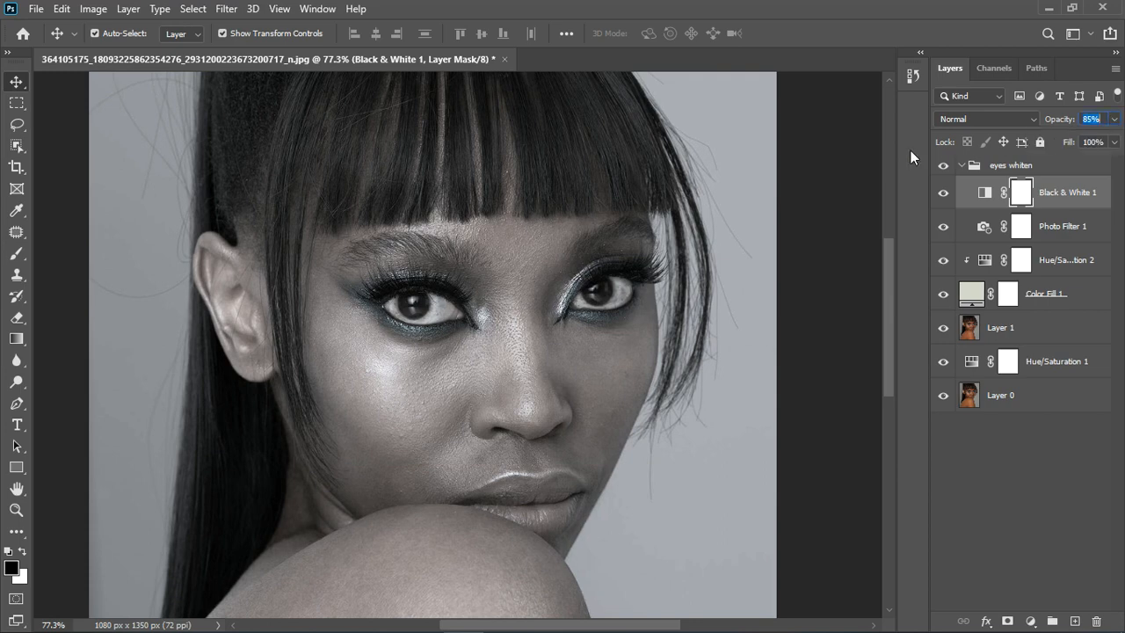
- Collapse the "eyes whiten" group, add a layer mask to it and invert the mask to black
left_click(962, 165)
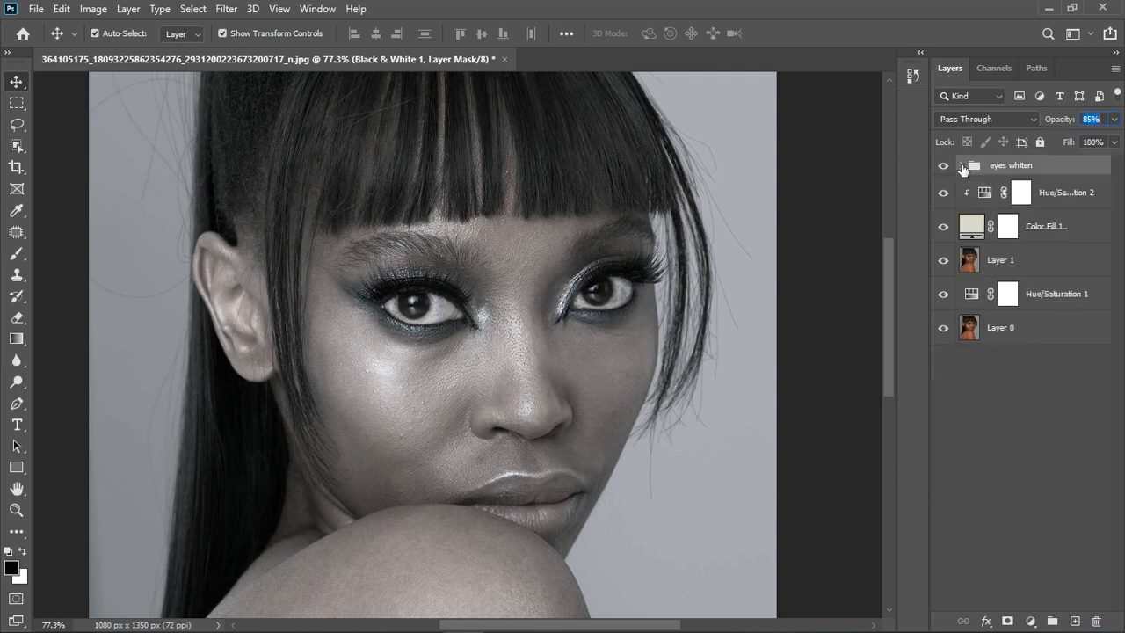
left_click(1008, 620)
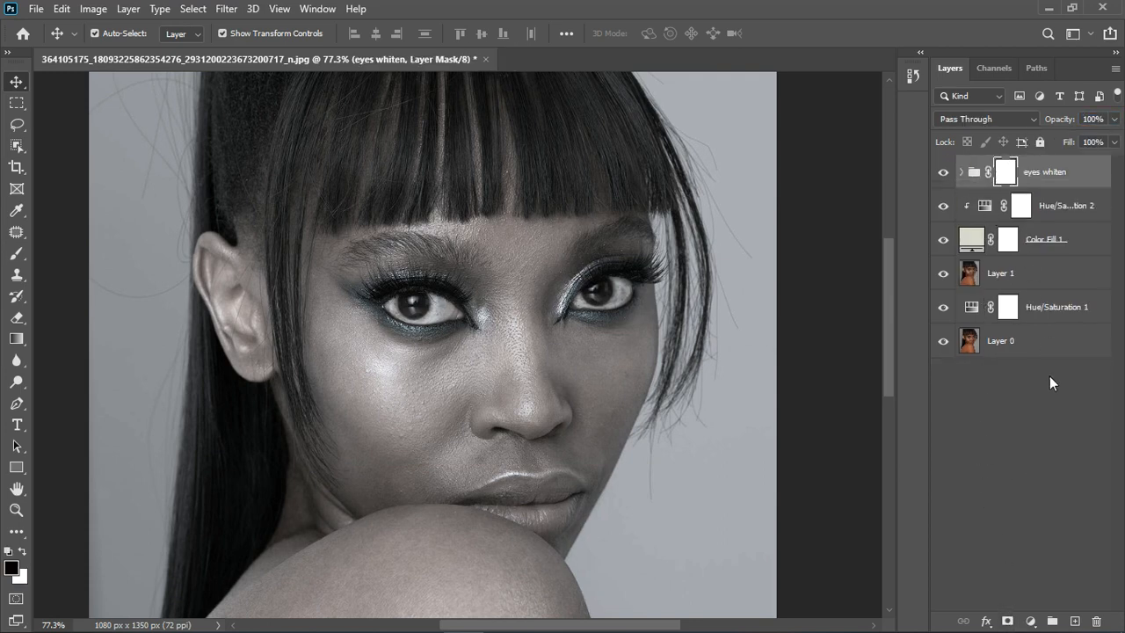
key("ctrl+i")
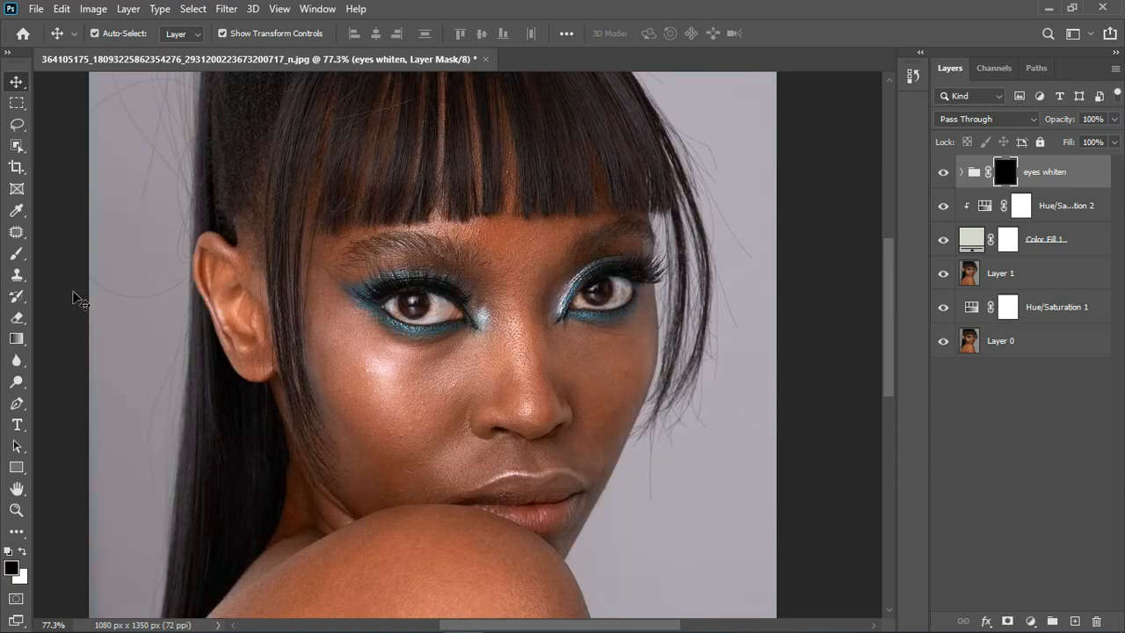
- Set up a soft Brush with 0% hardness and a size of 35 px
left_click(22, 259)
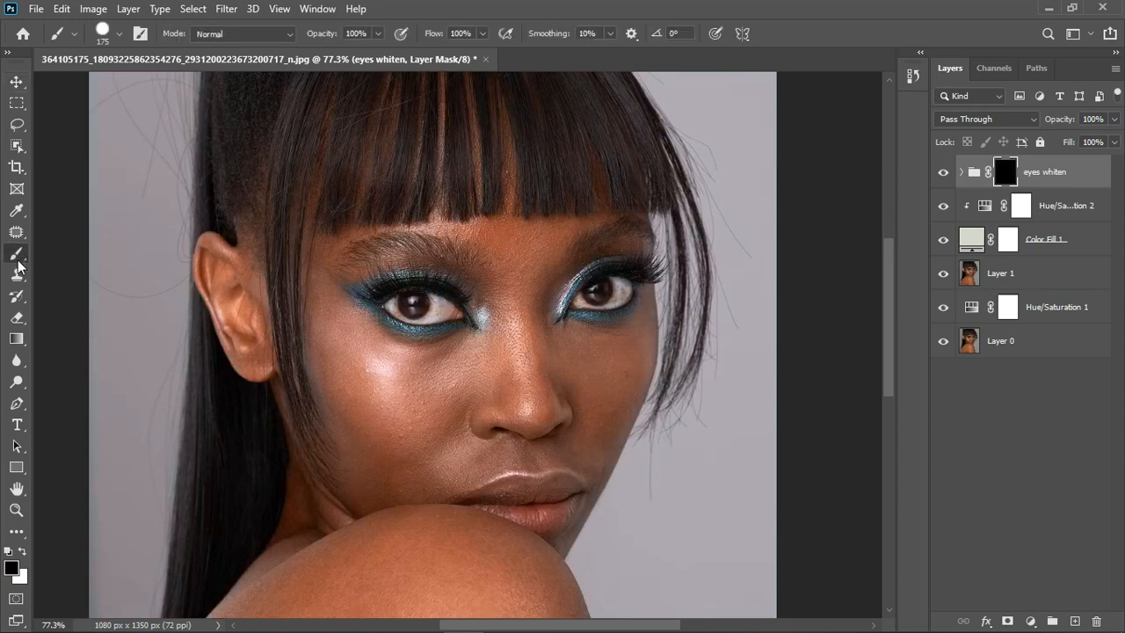
left_click(119, 33)
left_click_drag(194, 128, 91, 124)
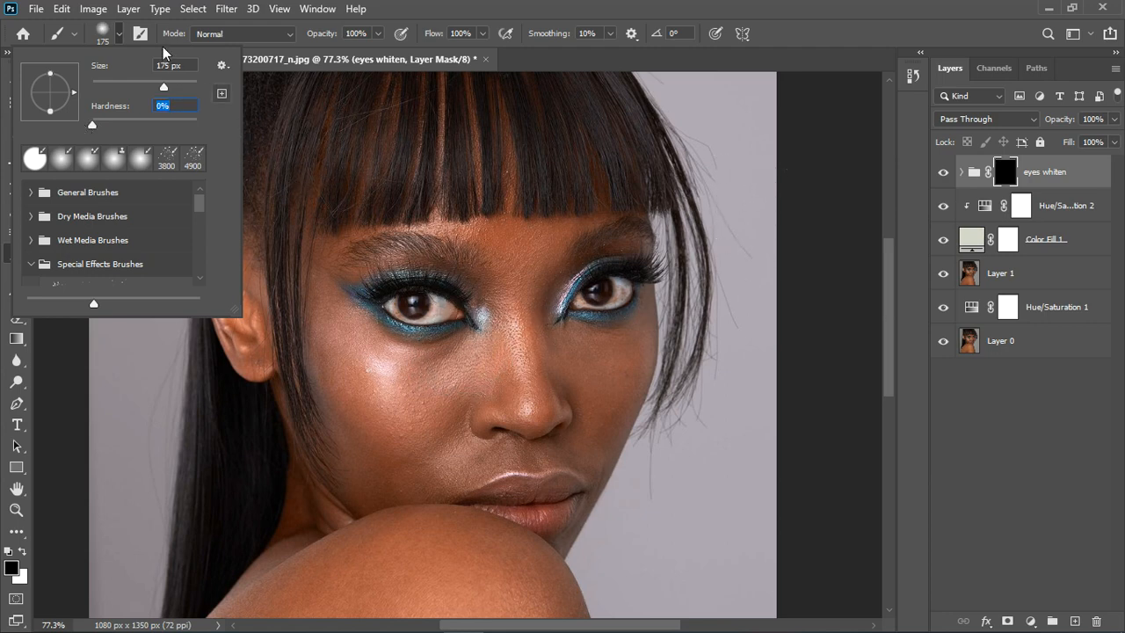
left_click(122, 40)
scroll(465, 327, "up", 5)
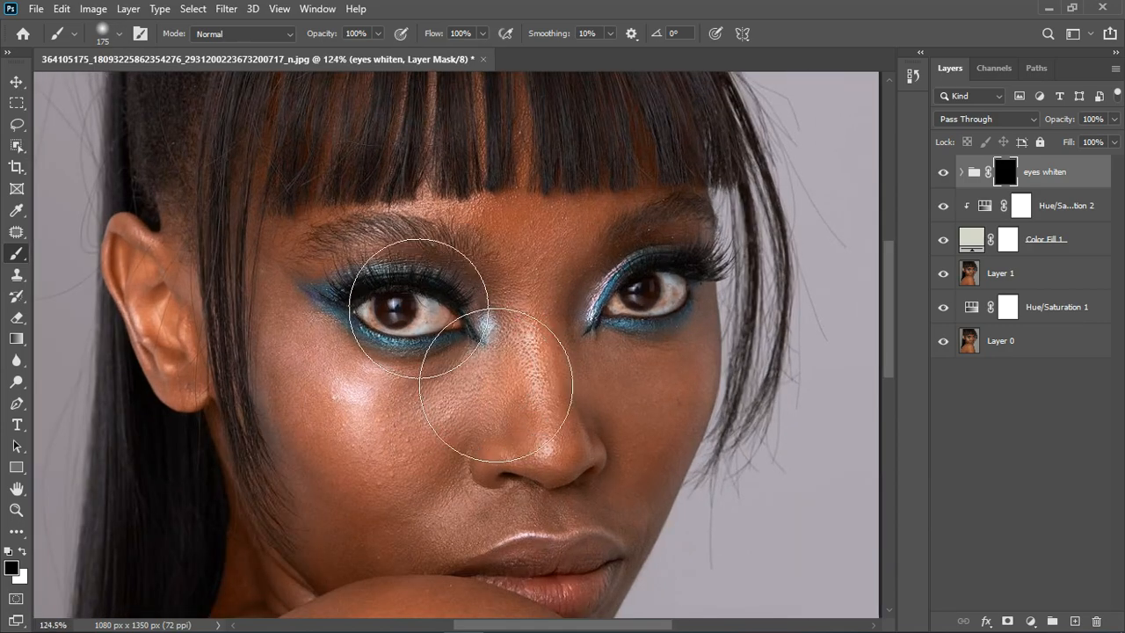
key("bracketleft")
key("bracketleft")
key("bracketleft")
key("bracketleft")
key("bracketleft")
key("bracketleft")
key("bracketleft")
key("bracketleft")
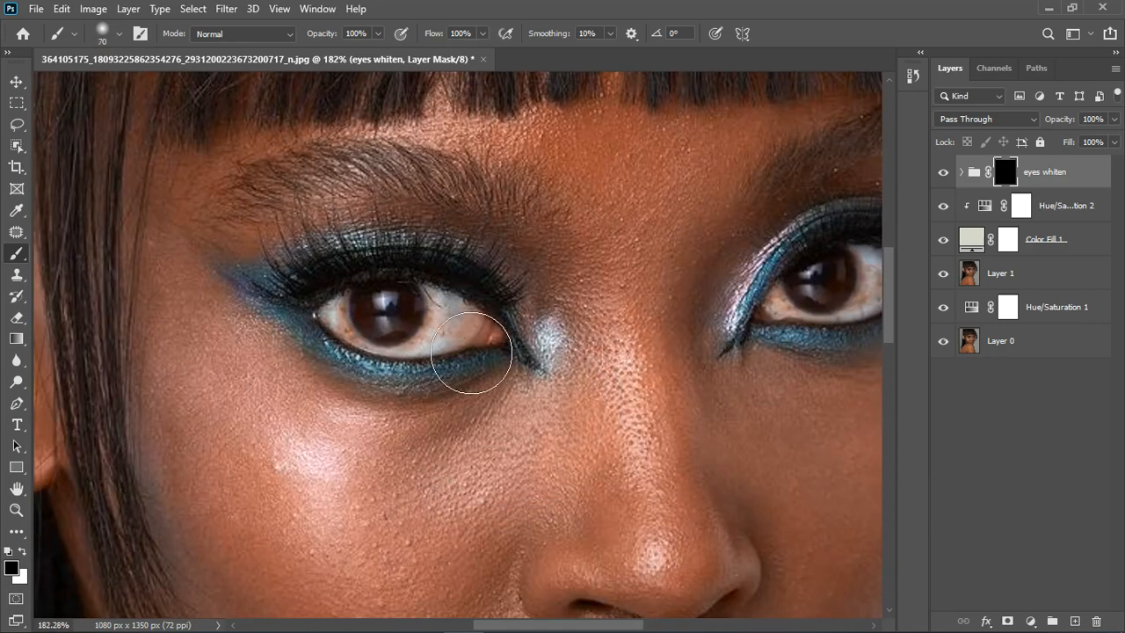
- Paint white on the "eyes whiten" group mask over the white of the portrait's left-hand eye
mouse_move(466, 332)
left_mouse_down()
mouse_move(453, 343)
mouse_move(470, 341)
left_mouse_up()
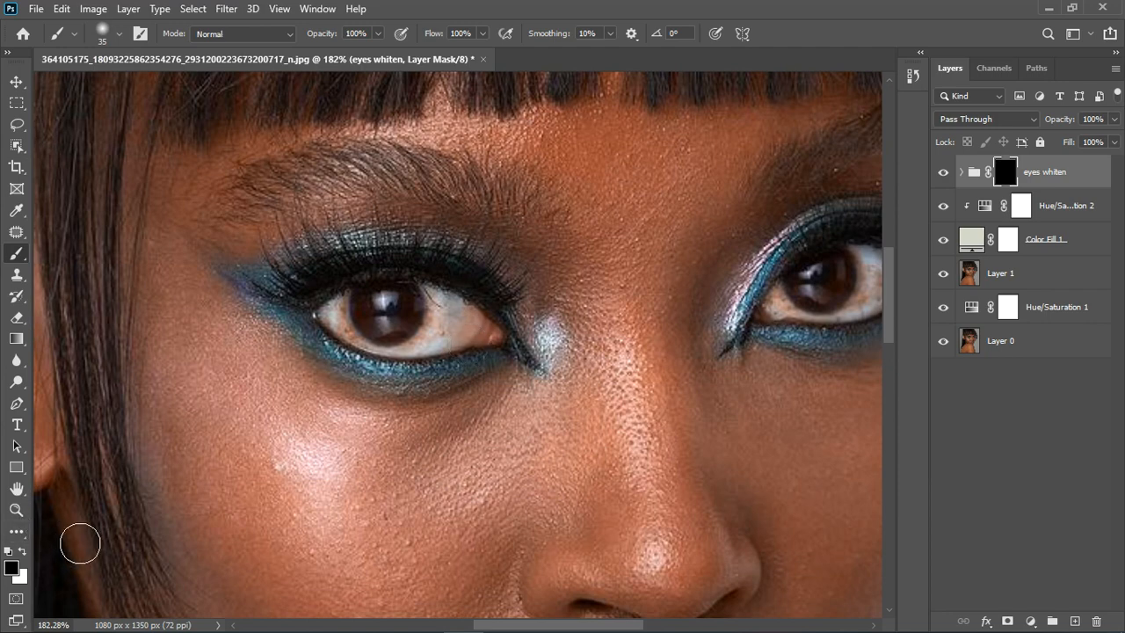
left_click(23, 554)
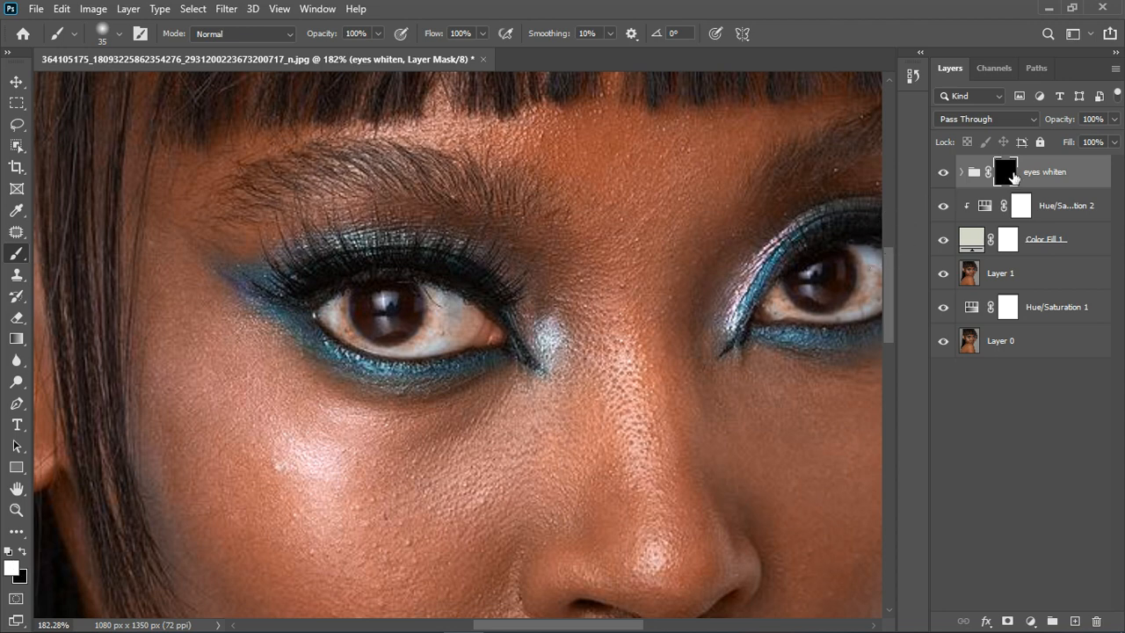
mouse_move(453, 345)
left_mouse_down()
mouse_move(483, 334)
mouse_move(495, 355)
mouse_move(373, 347)
mouse_move(366, 330)
mouse_move(380, 354)
mouse_move(372, 340)
mouse_move(410, 358)
mouse_move(451, 352)
mouse_move(446, 329)
mouse_move(449, 340)
mouse_move(400, 353)
mouse_move(365, 337)
mouse_move(431, 329)
mouse_move(437, 361)
mouse_move(451, 330)
mouse_move(446, 353)
mouse_move(363, 332)
mouse_move(412, 325)
left_mouse_up()
key("x")
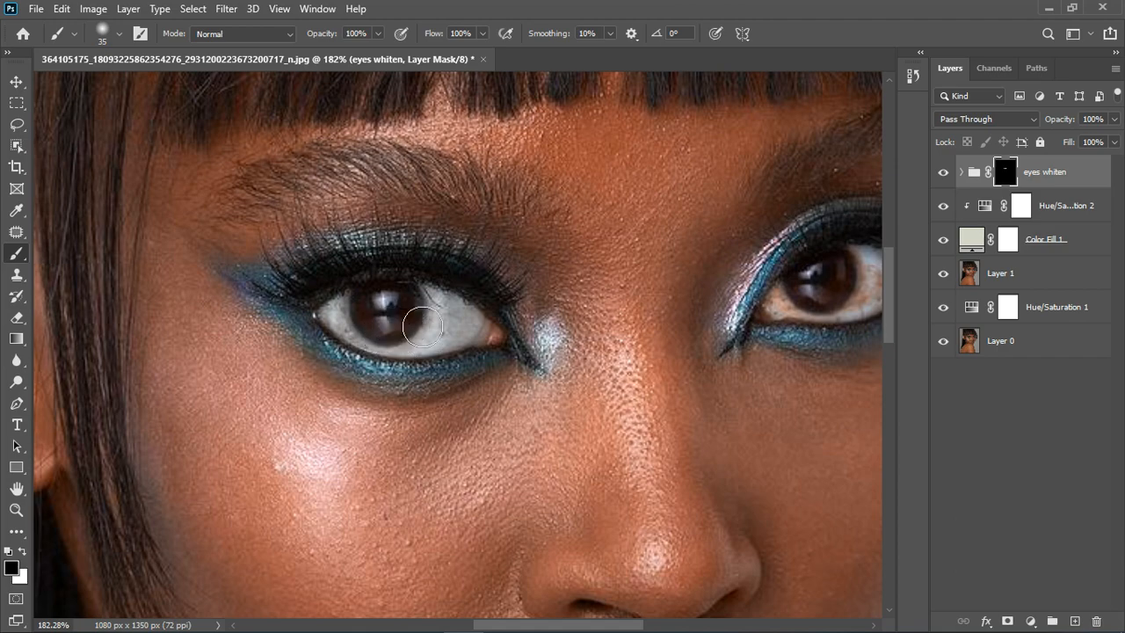
scroll(387, 306, "down", 4)
scroll(393, 314, "down", 4)
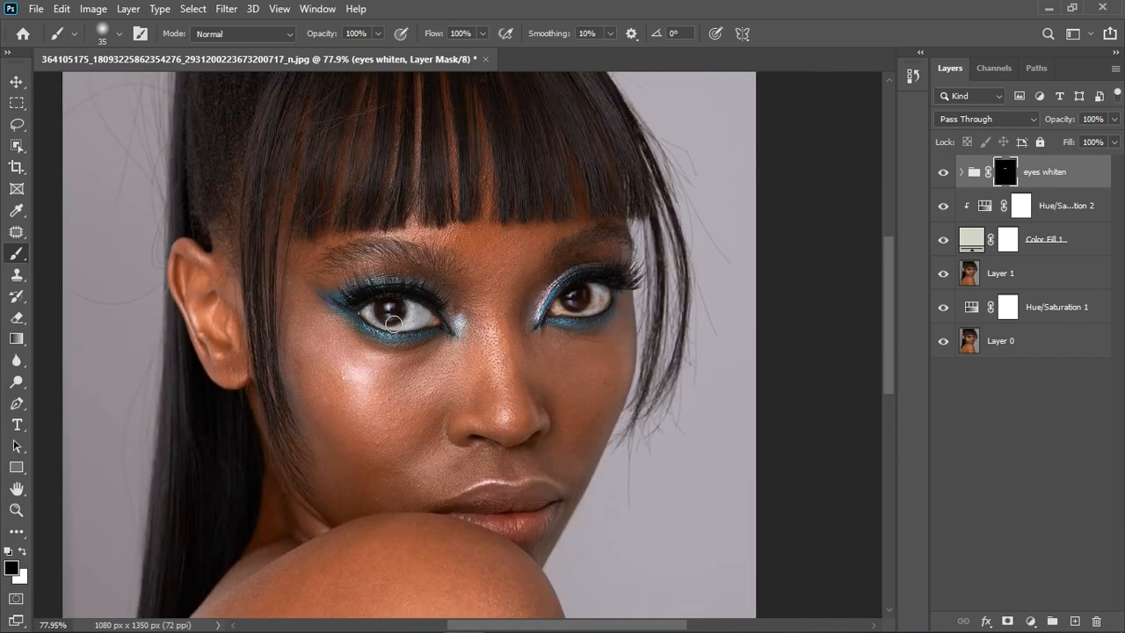
- Paint the right-hand eye's white into the group mask, and brush black over the left-hand eye's iris to clean it up
key("x")
scroll(414, 325, "up", 3)
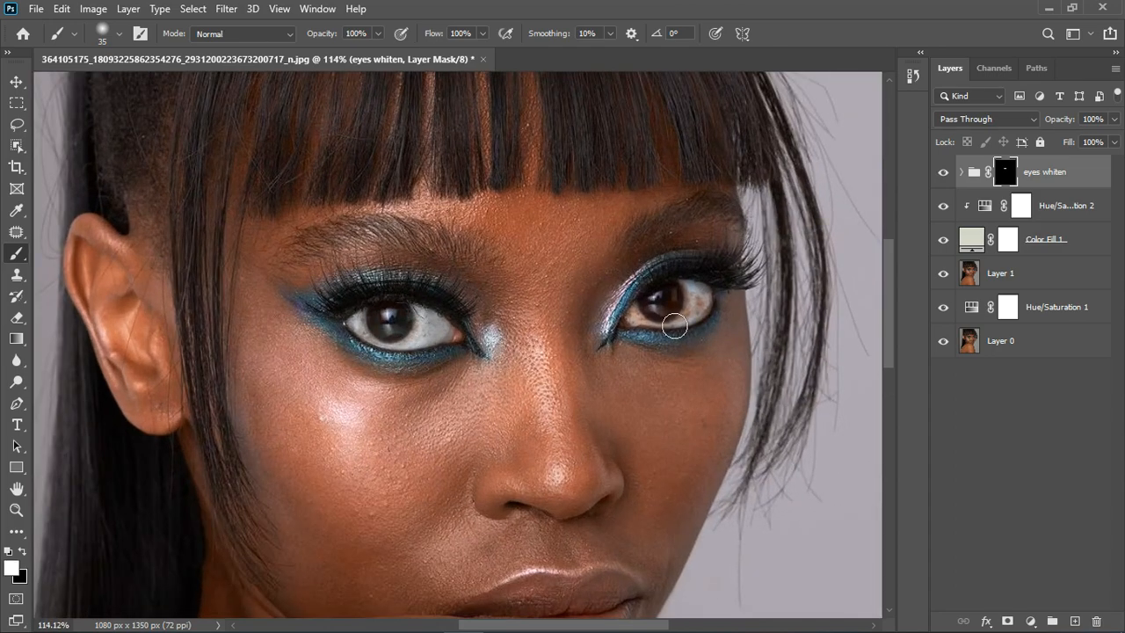
mouse_move(660, 326)
left_mouse_down()
mouse_move(689, 331)
mouse_move(715, 314)
mouse_move(712, 304)
mouse_move(676, 335)
mouse_move(651, 333)
mouse_move(689, 305)
left_mouse_up()
key("x")
left_click_drag(420, 339, 403, 334)
key("x")
- Compare the eyes with the "eyes whiten" group hidden and shown
scroll(494, 317, "down", 6)
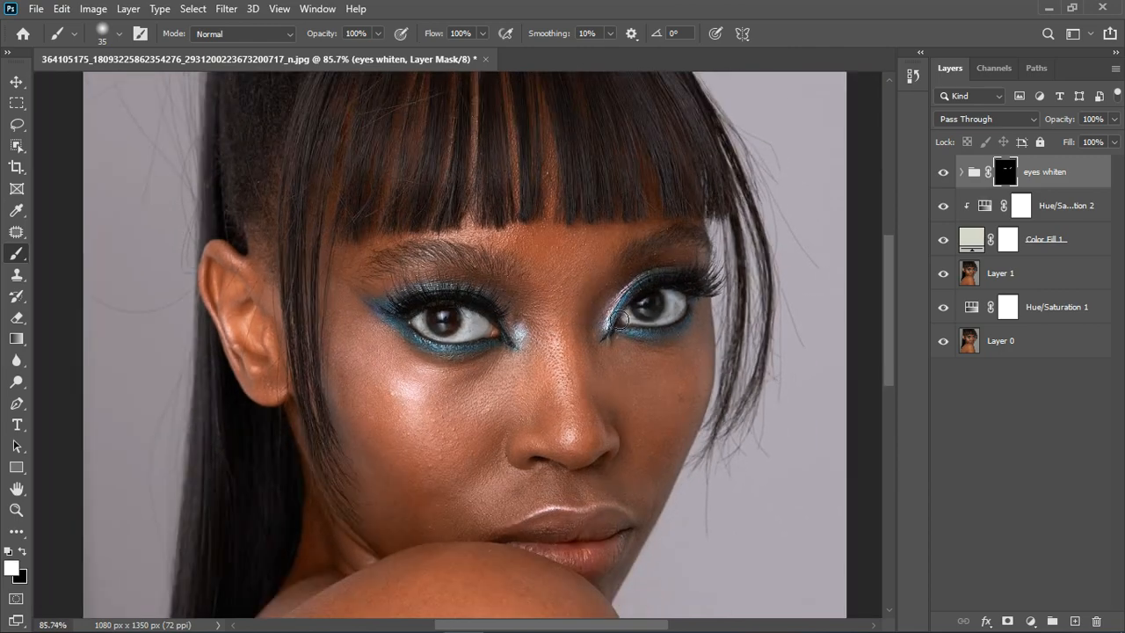
scroll(494, 317, "up", 3)
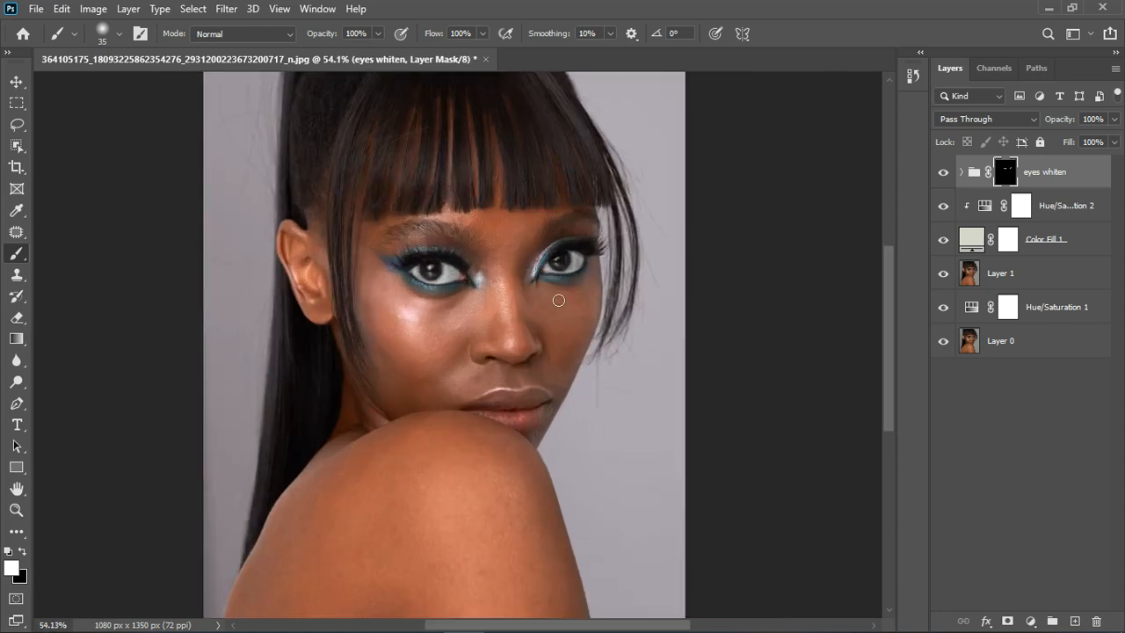
left_click(944, 173)
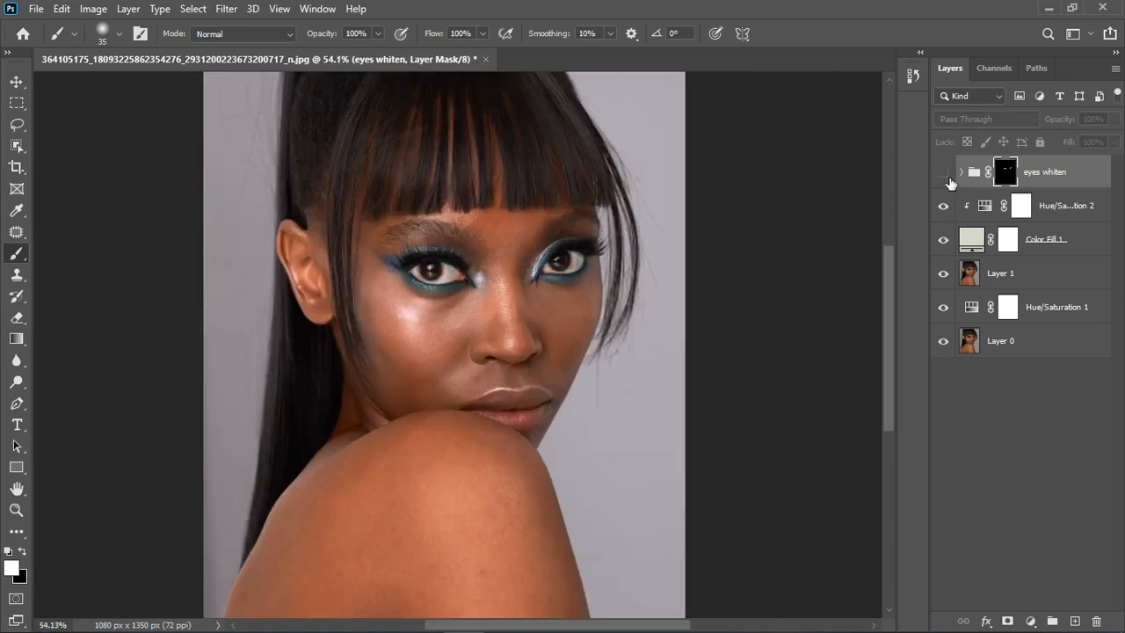
left_click(945, 174)
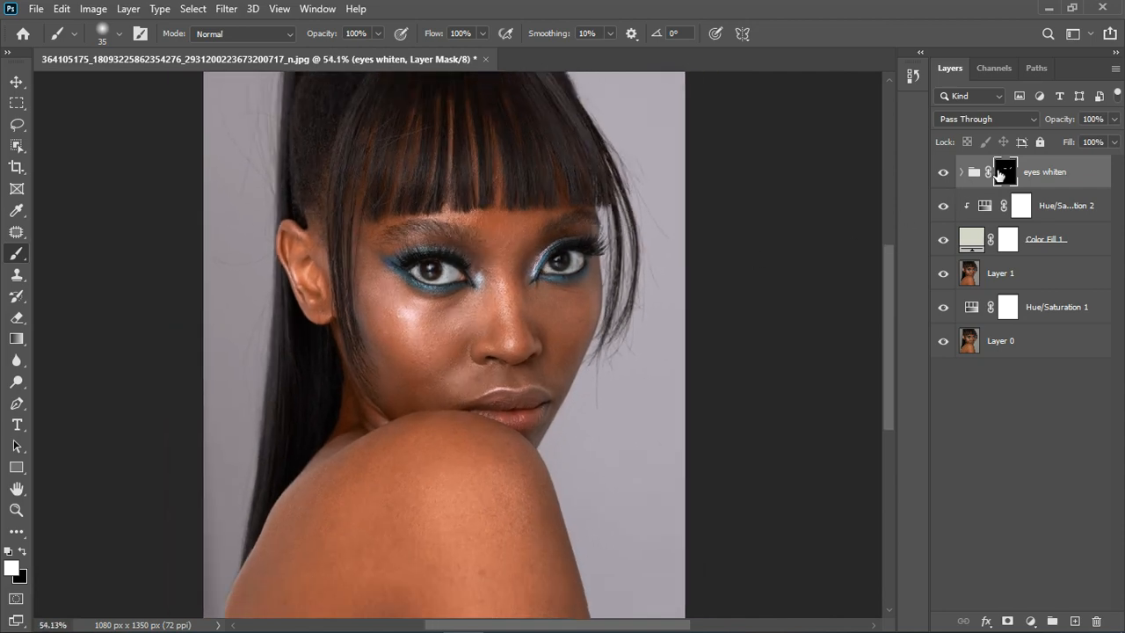
- Lower the "eyes whiten" group's opacity to 68%
left_click(1111, 123)
left_click_drag(1115, 142, 1085, 143)
left_click_drag(1089, 137, 1090, 137)
- Check the reduced whitening on the full portrait and up close, toggling the "eyes whiten" group off and on
scroll(469, 301, "down", 6)
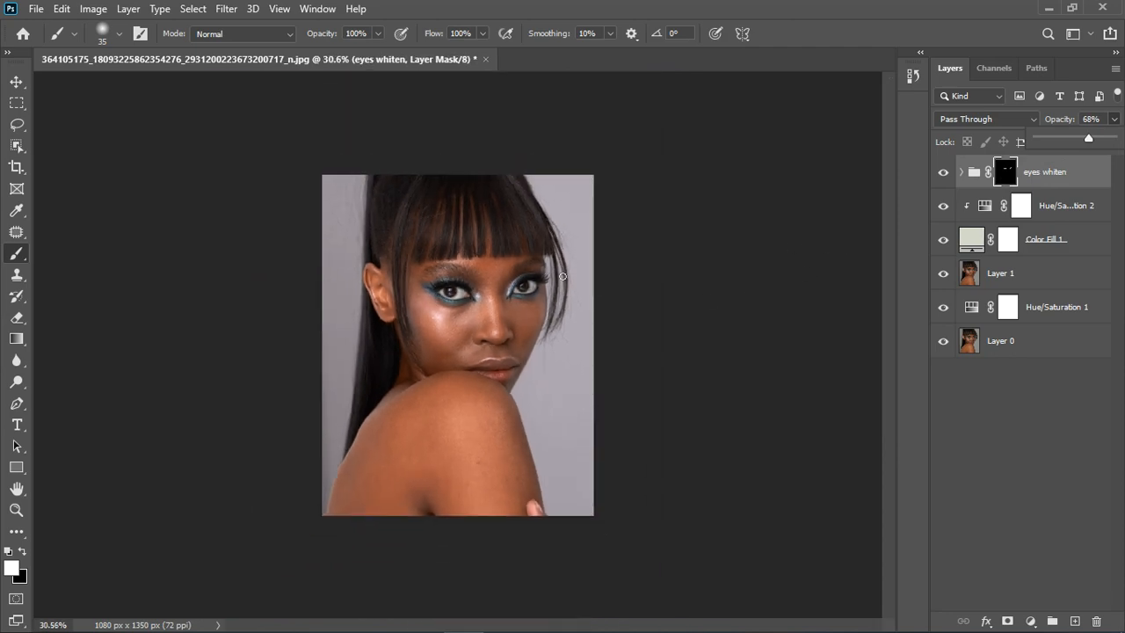
scroll(563, 277, "up", 2)
left_click(946, 176)
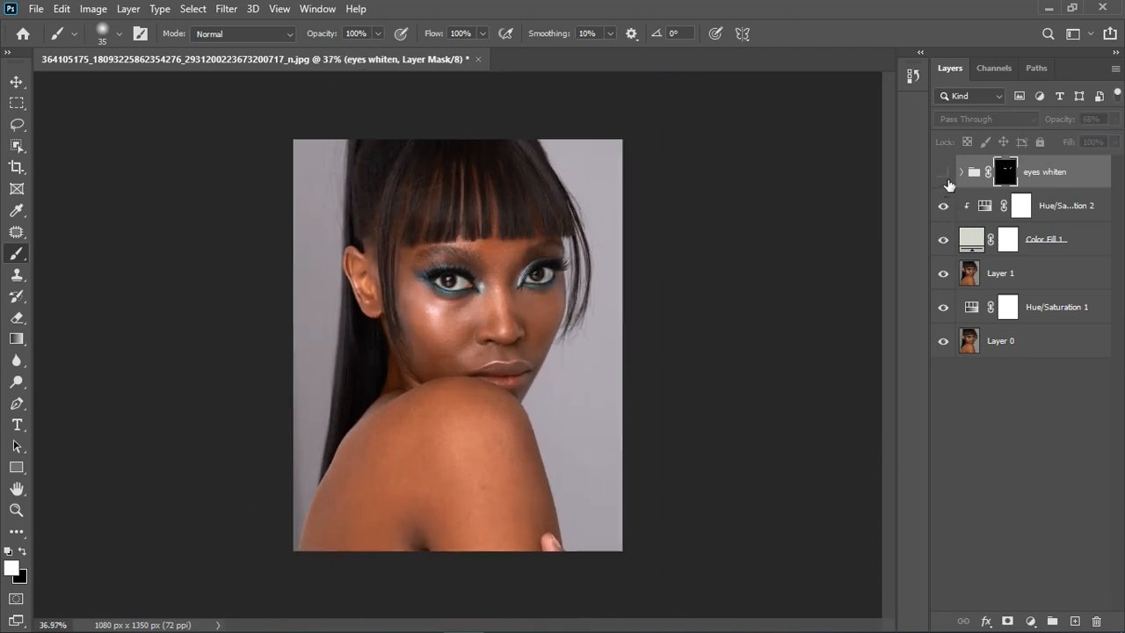
left_click(945, 173)
scroll(547, 256, "up", 5)
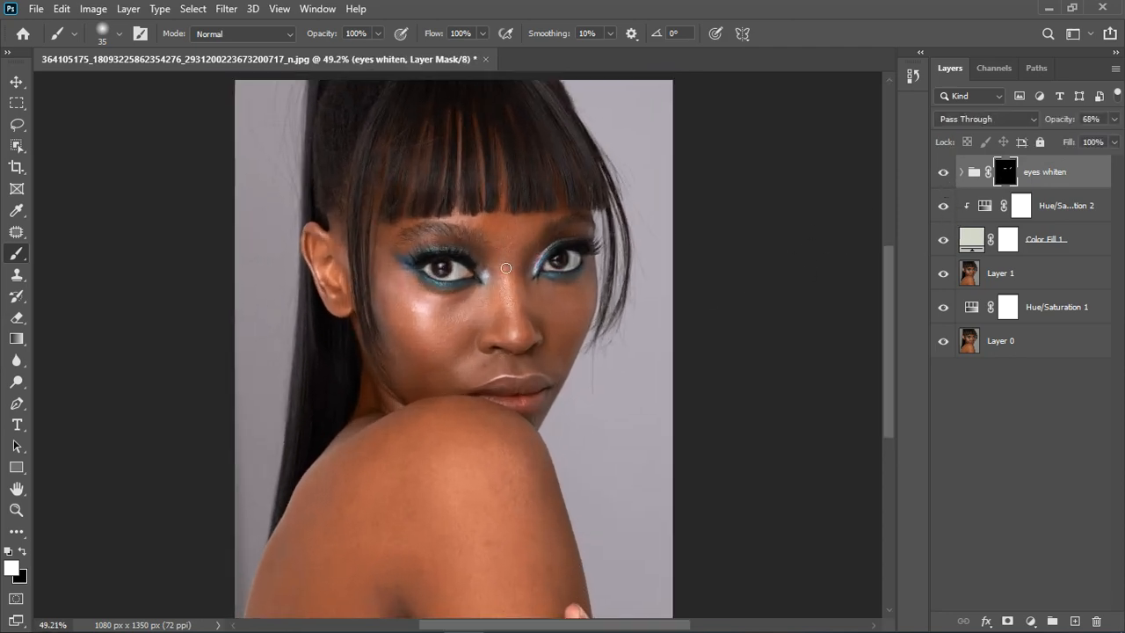
scroll(468, 269, "up", 2)
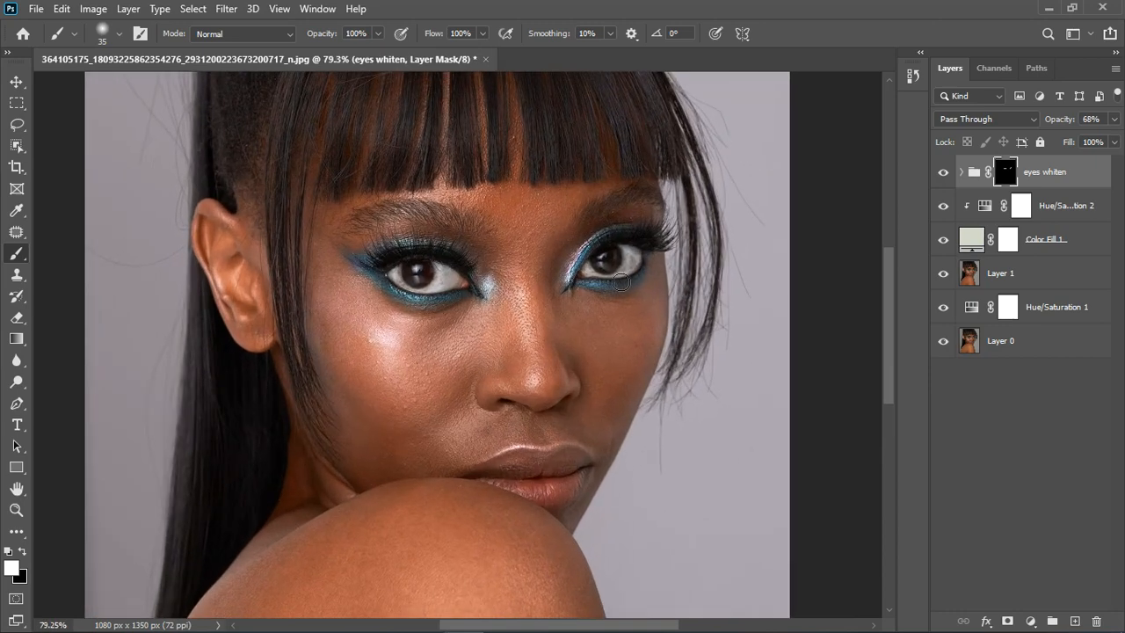
key("x")
scroll(534, 316, "down", 3)
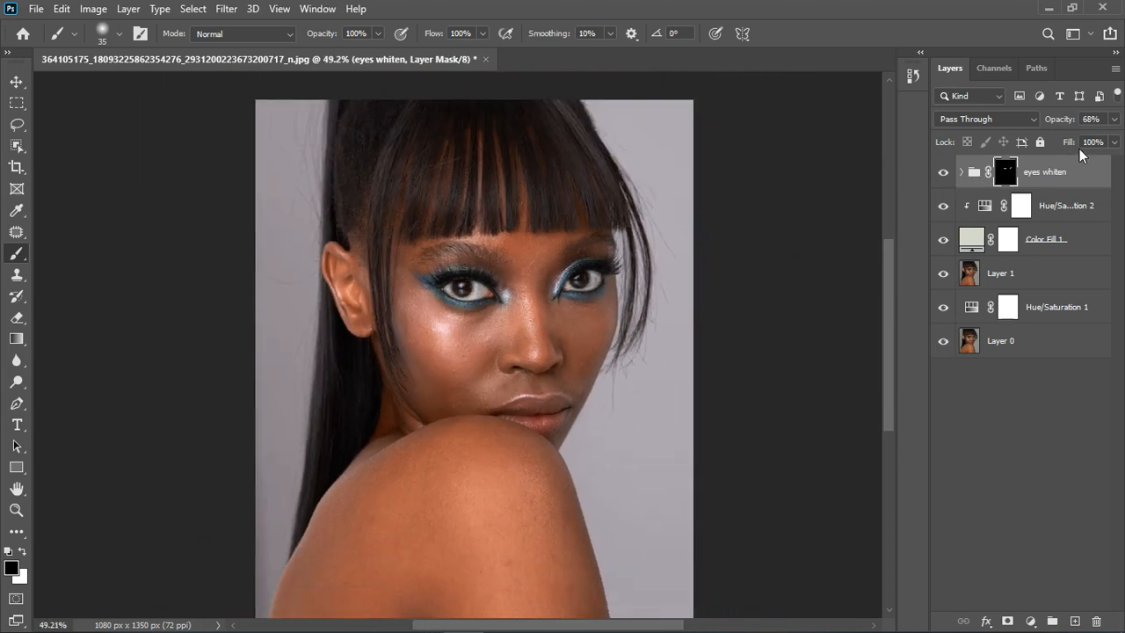
- Set the "eyes whiten" group's opacity to 79% and check the eyes across the whole portrait
left_click(1115, 119)
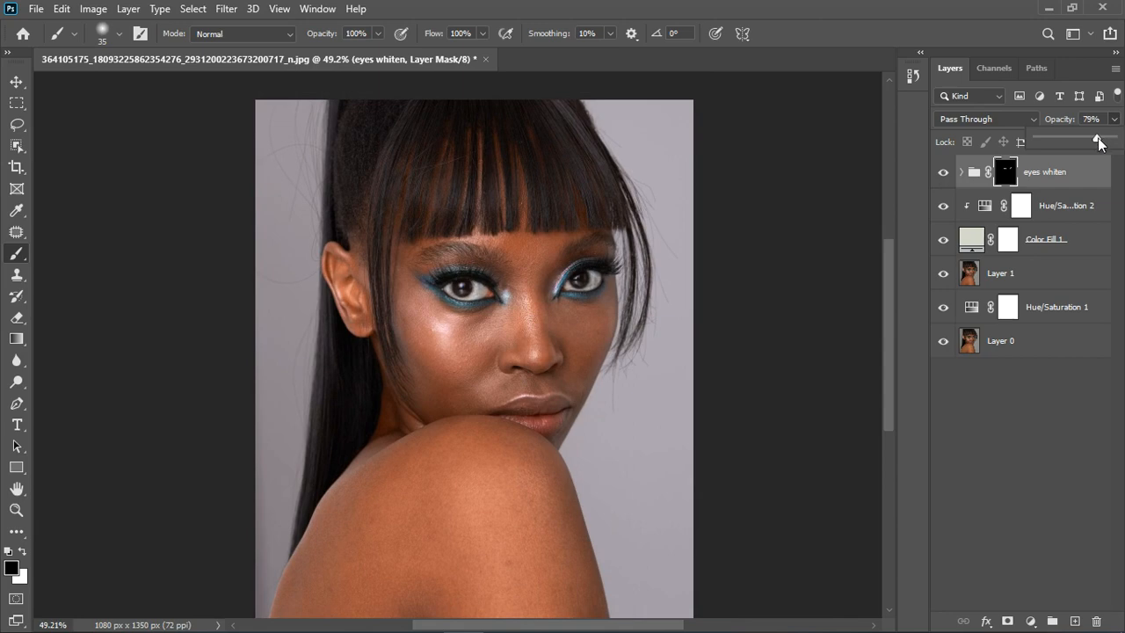
scroll(517, 341, "down", 3)
scroll(452, 361, "up", 5)
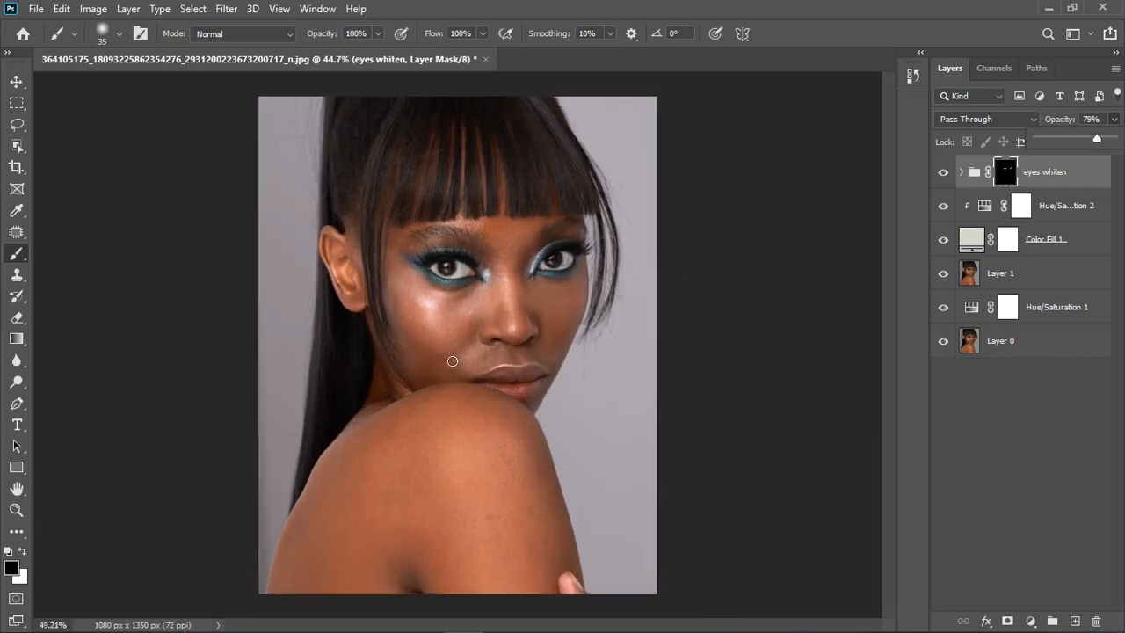
scroll(479, 410, "down", 2)
scroll(479, 411, "down", 1)
scroll(501, 256, "up", 2)
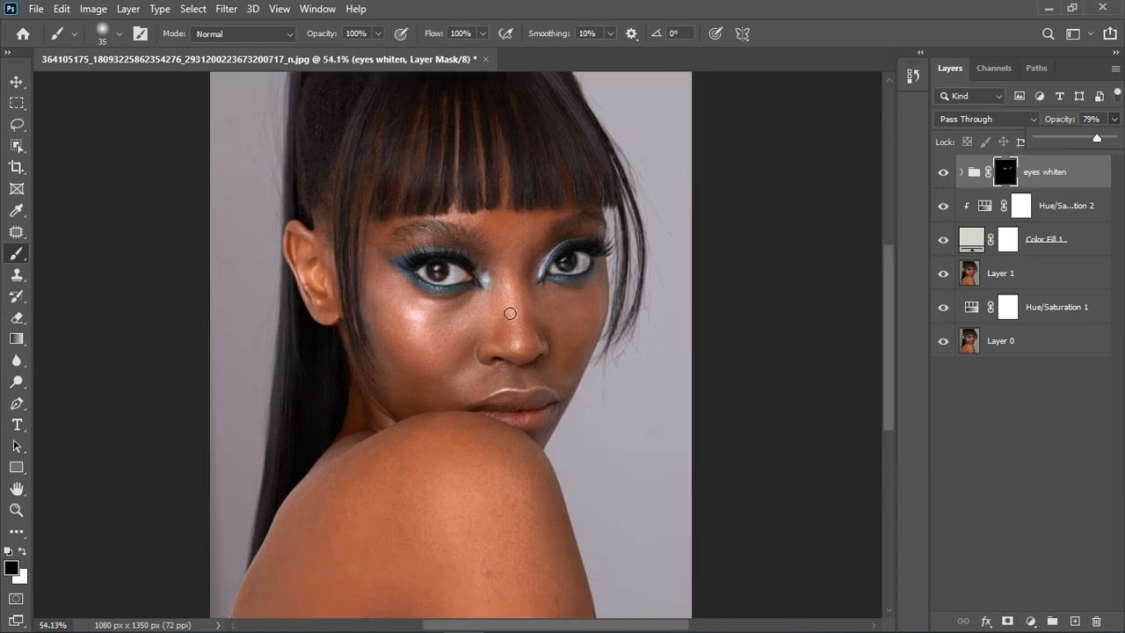
left_click(1085, 183)
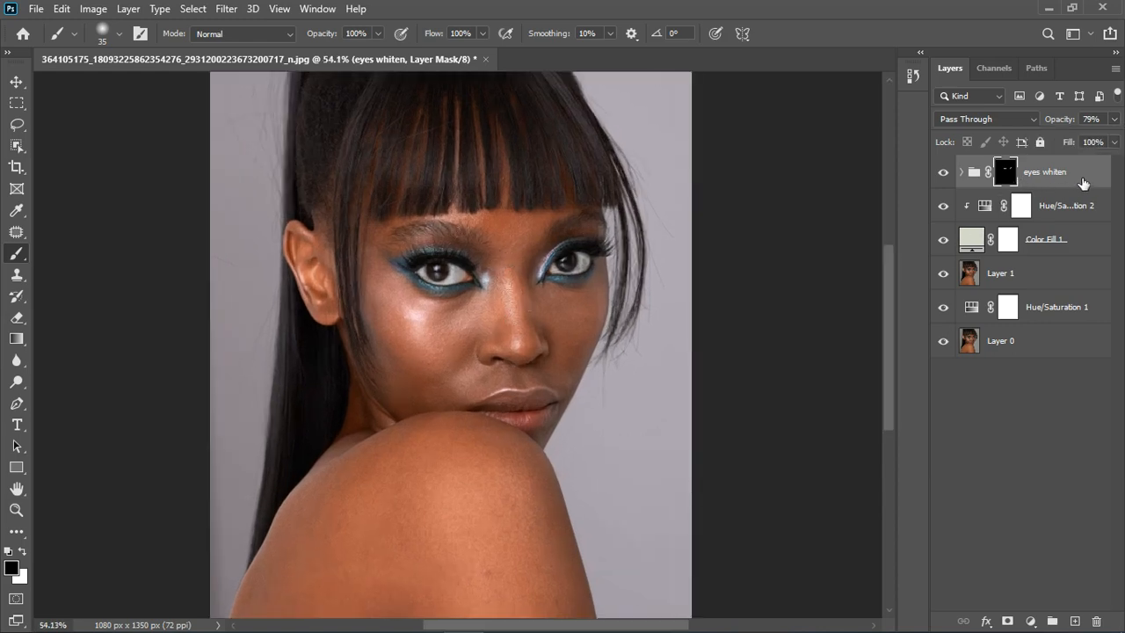
- Stamp all visible layers into a new layer above the "eyes whiten" group and duplicate it twice
left_click(1085, 183)
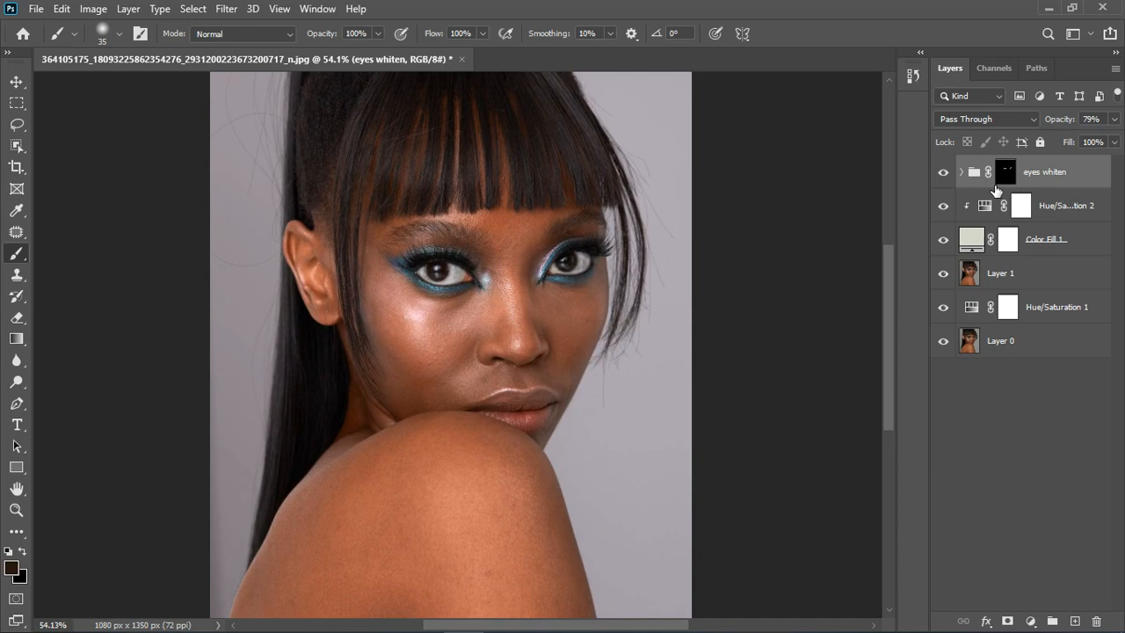
key("ctrl+shift+alt+e")
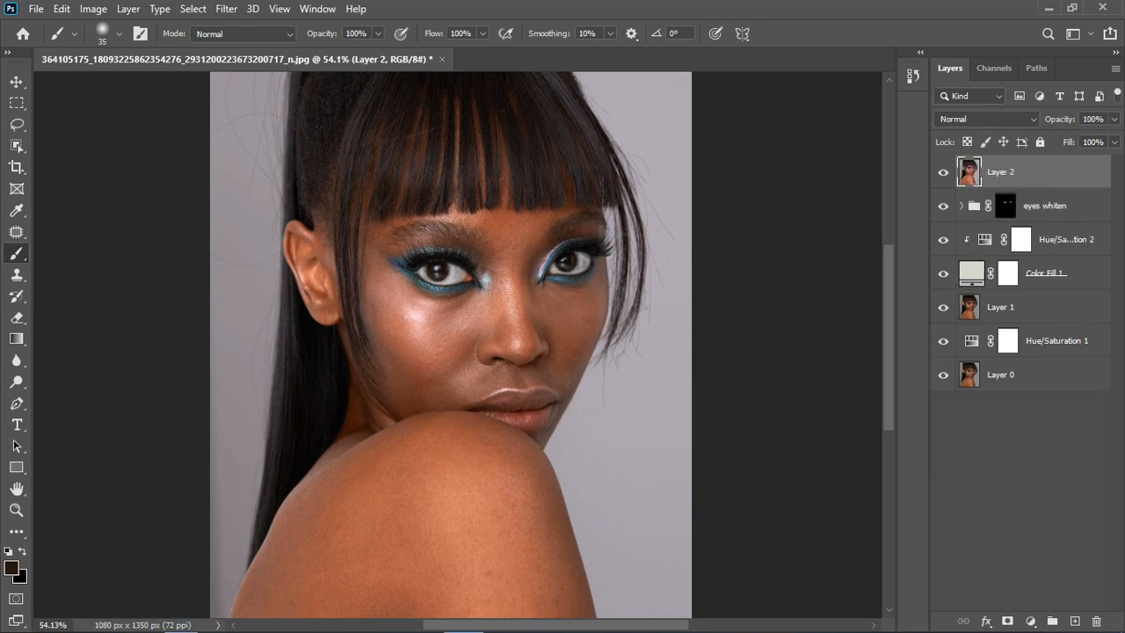
key("ctrl+j")
key("ctrl+j")
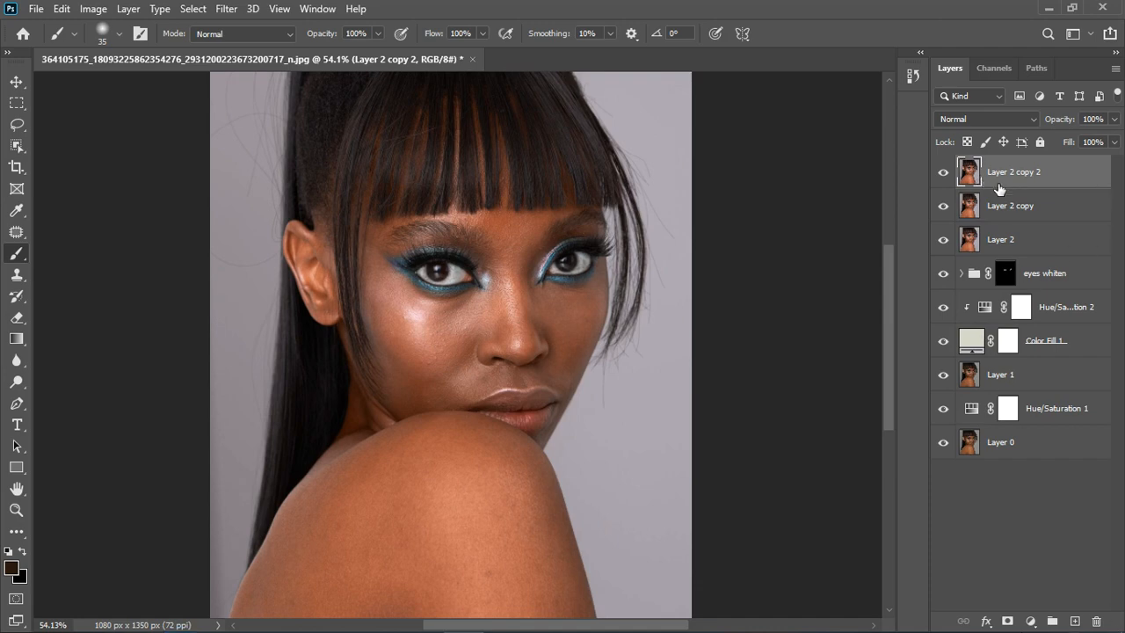
- Rename the middle of the three stamped layers "color"
double_click(1018, 208)
type("color")
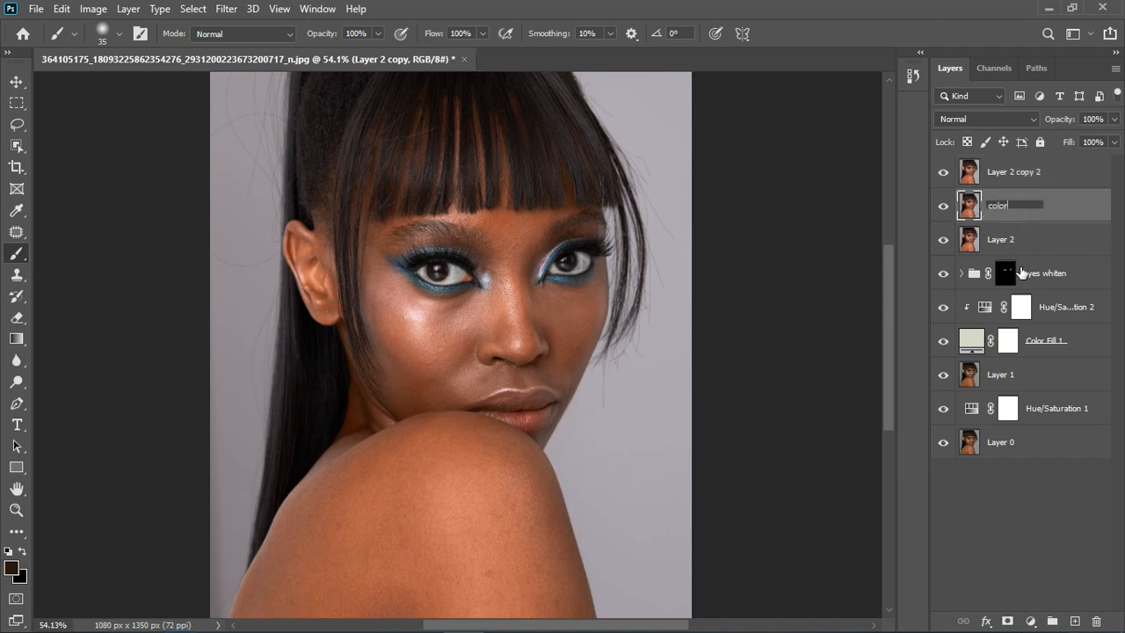
key("Return")
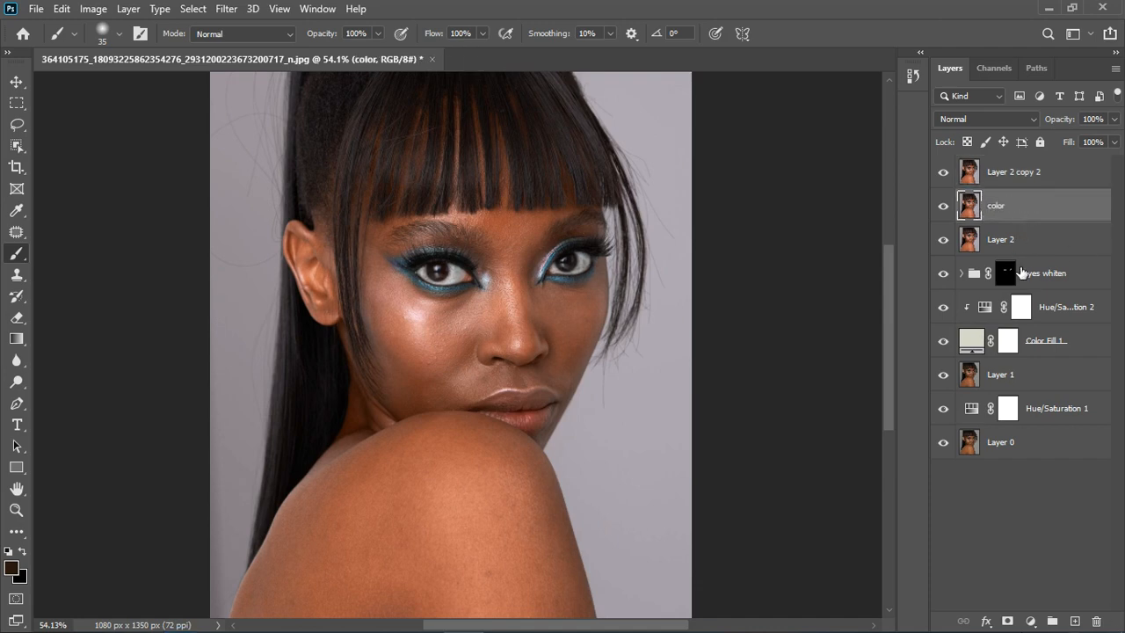
- Rename the topmost stamped copy "texture" and hide it
left_click(1024, 250)
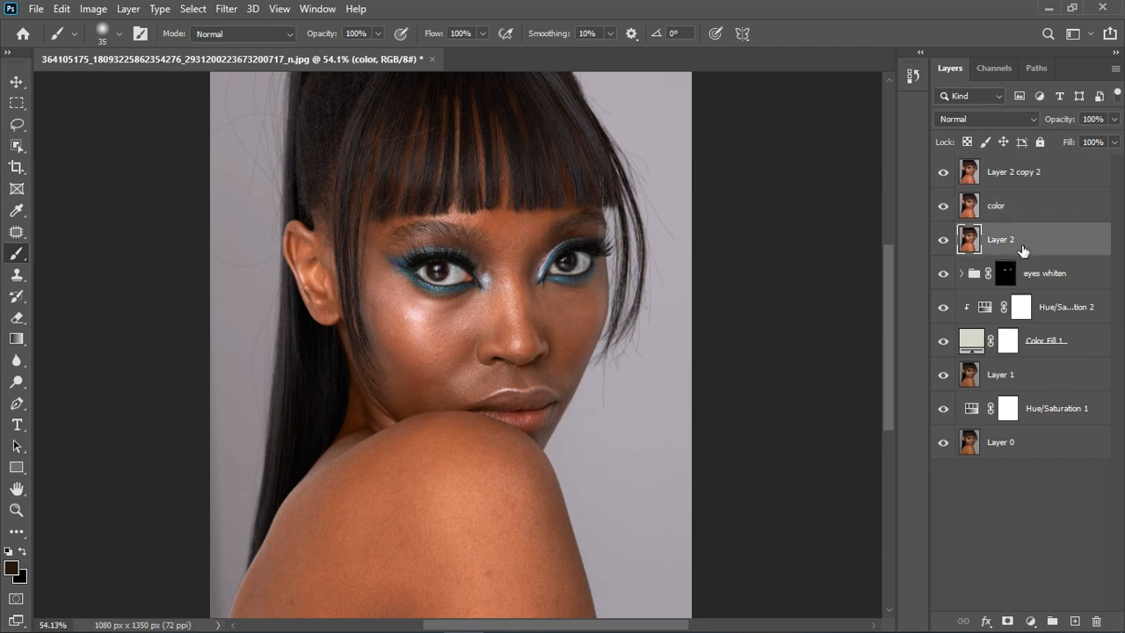
double_click(1022, 176)
type("t")
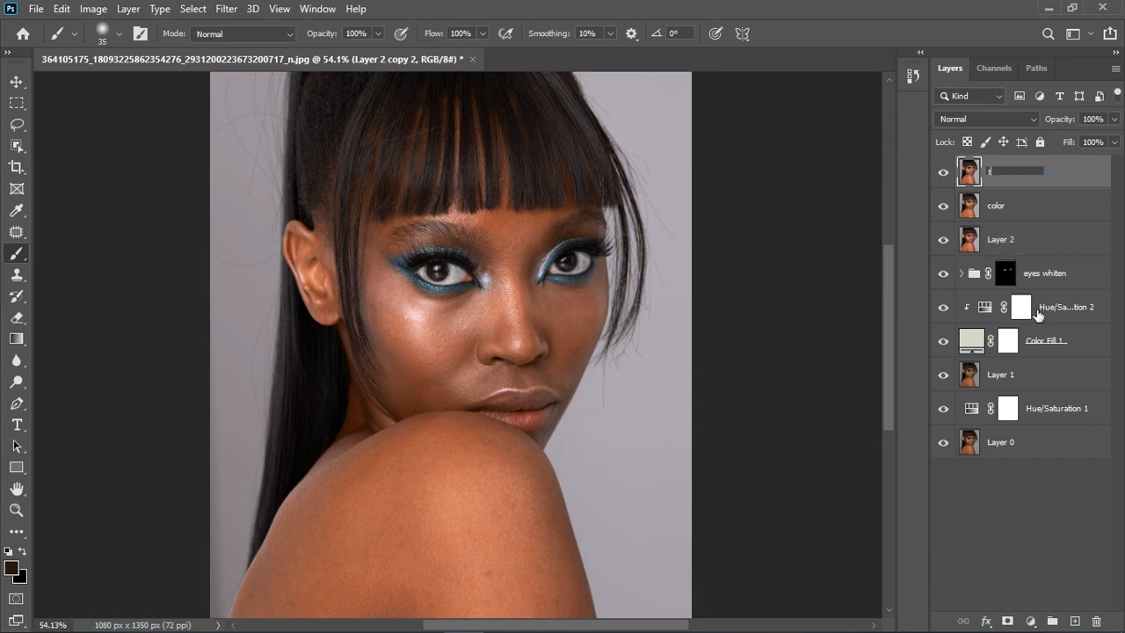
type("exture")
key("Return")
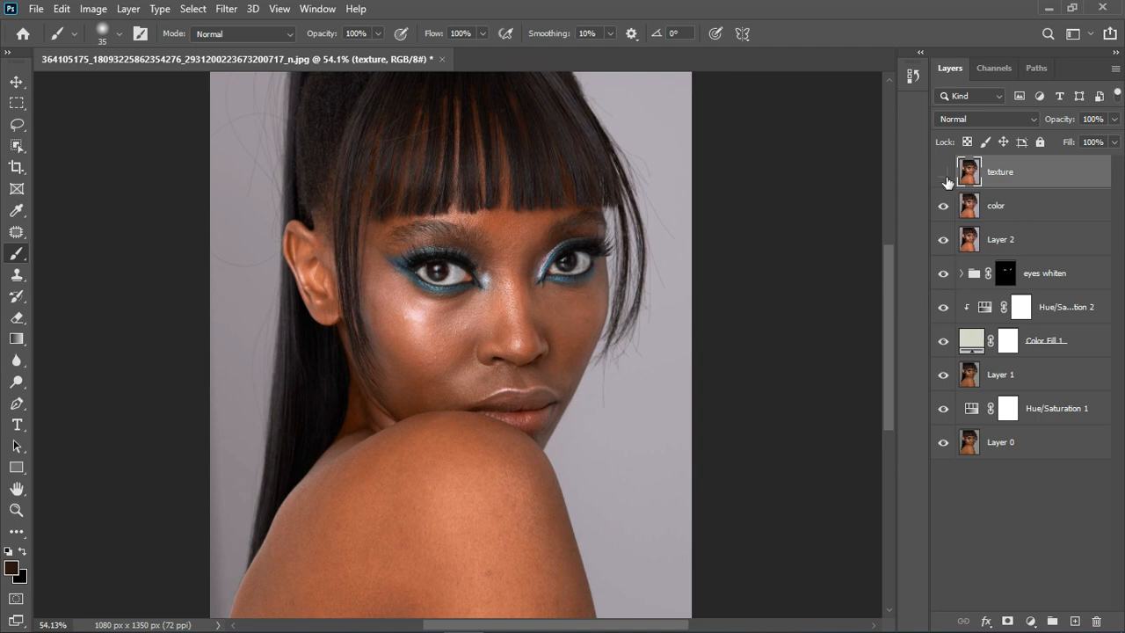
- Apply a Gaussian Blur with a radius of about 6 pixels to the "color" layer
left_click(1029, 213)
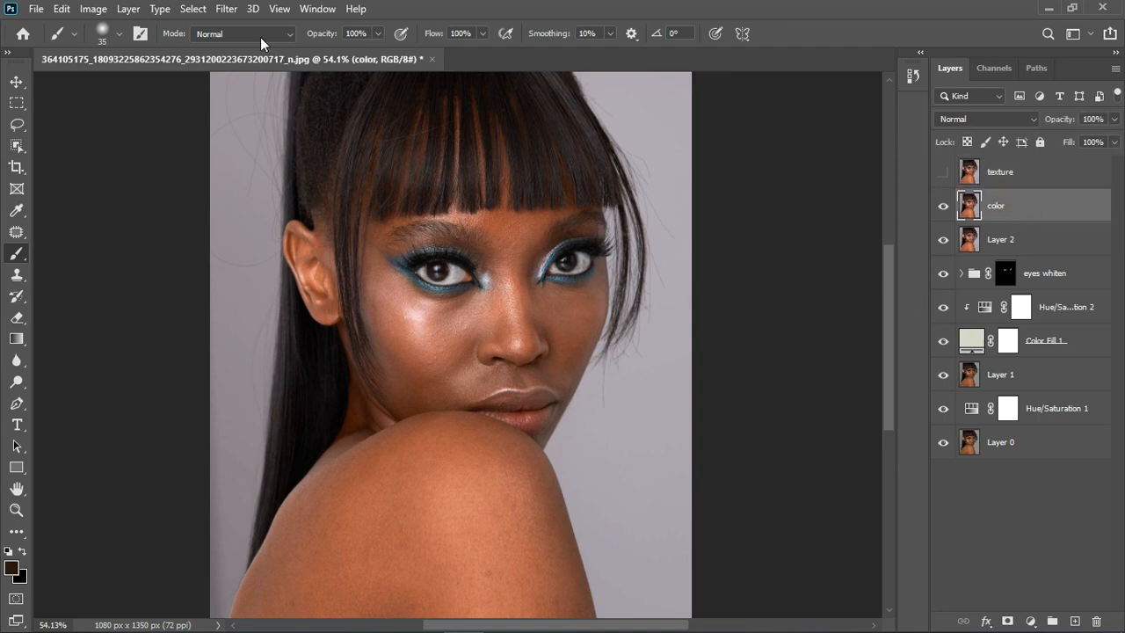
left_click(227, 11)
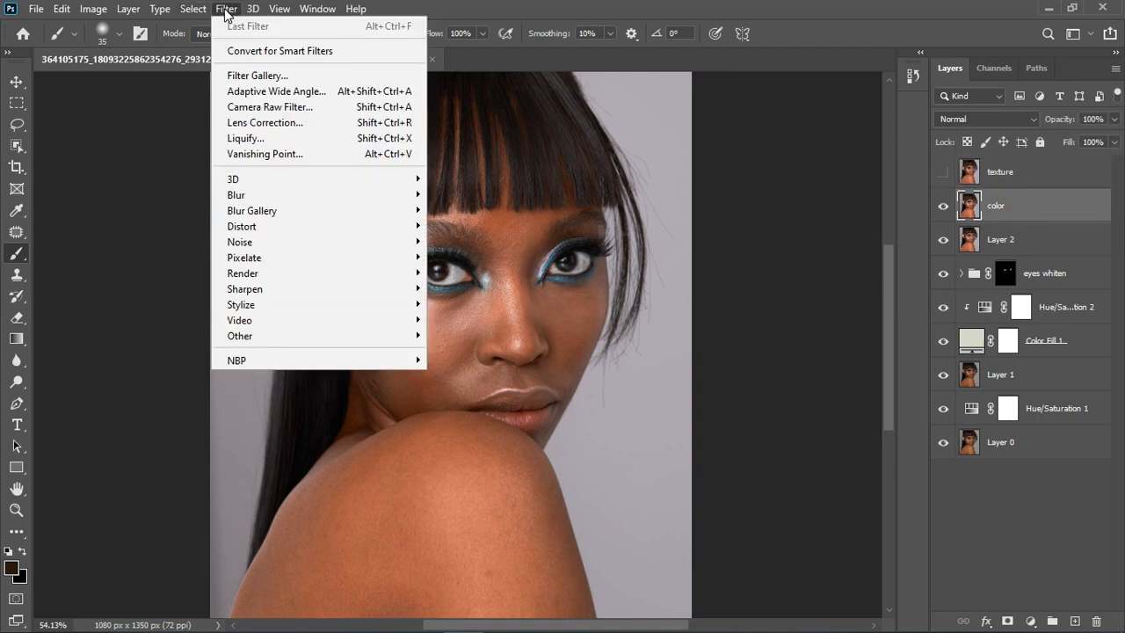
mouse_move(246, 198)
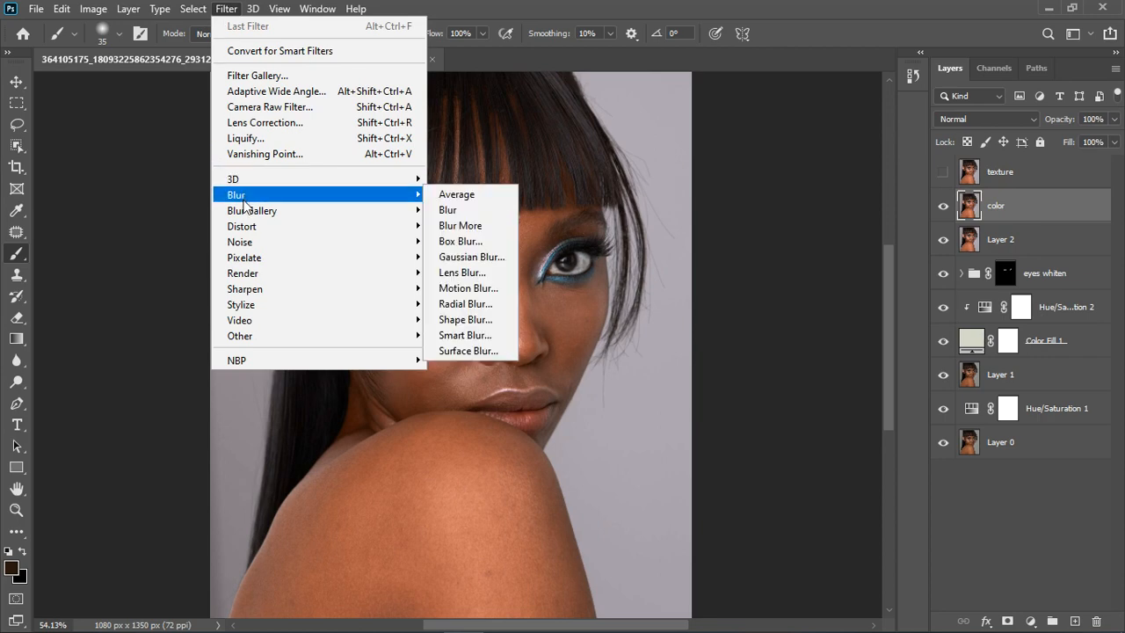
left_click(448, 257)
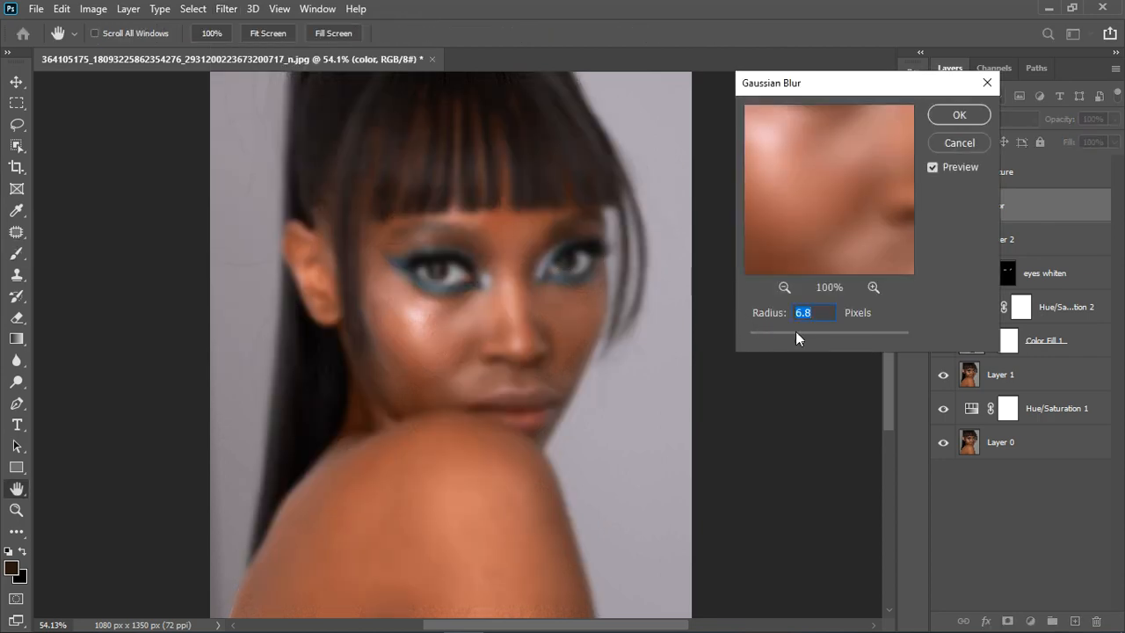
left_click_drag(737, 336, 736, 338)
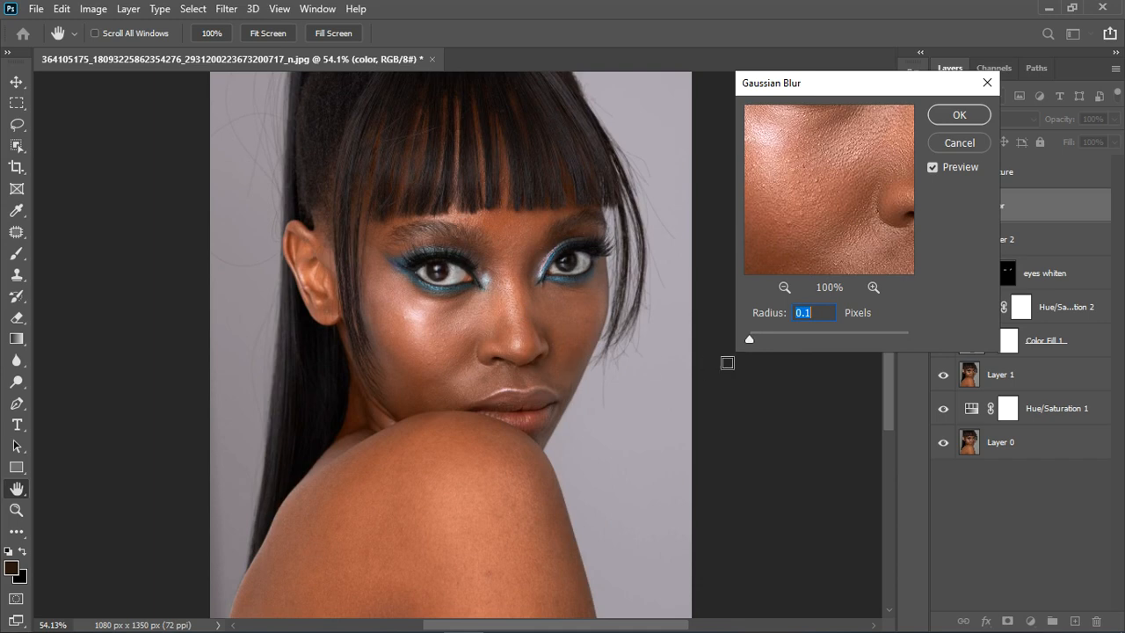
left_click_drag(748, 338, 782, 338)
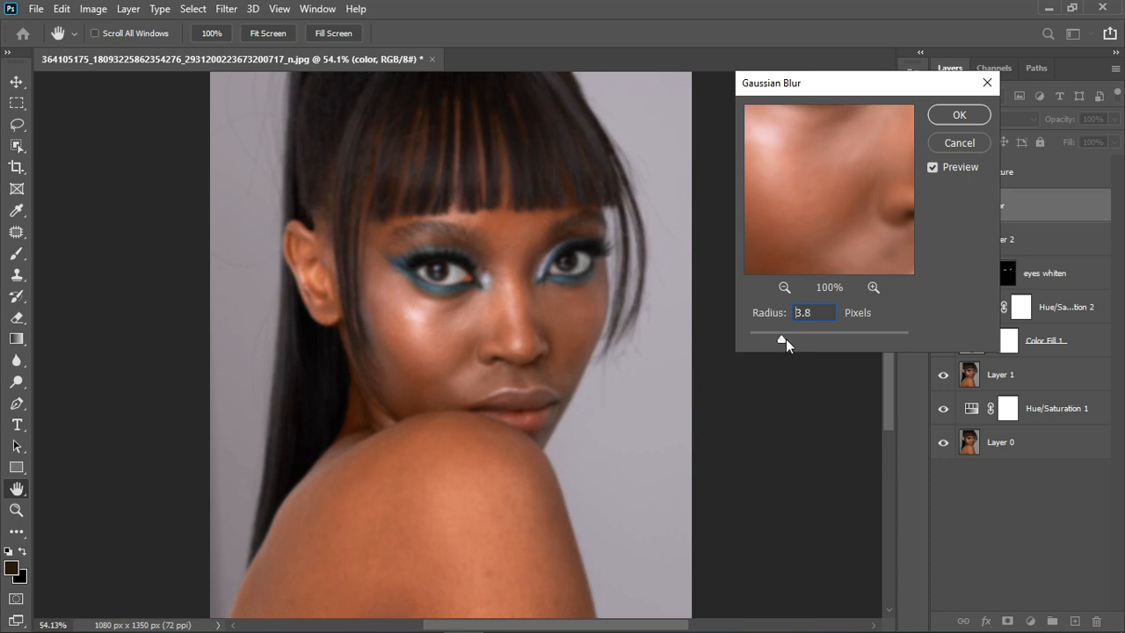
left_click_drag(798, 338, 800, 339)
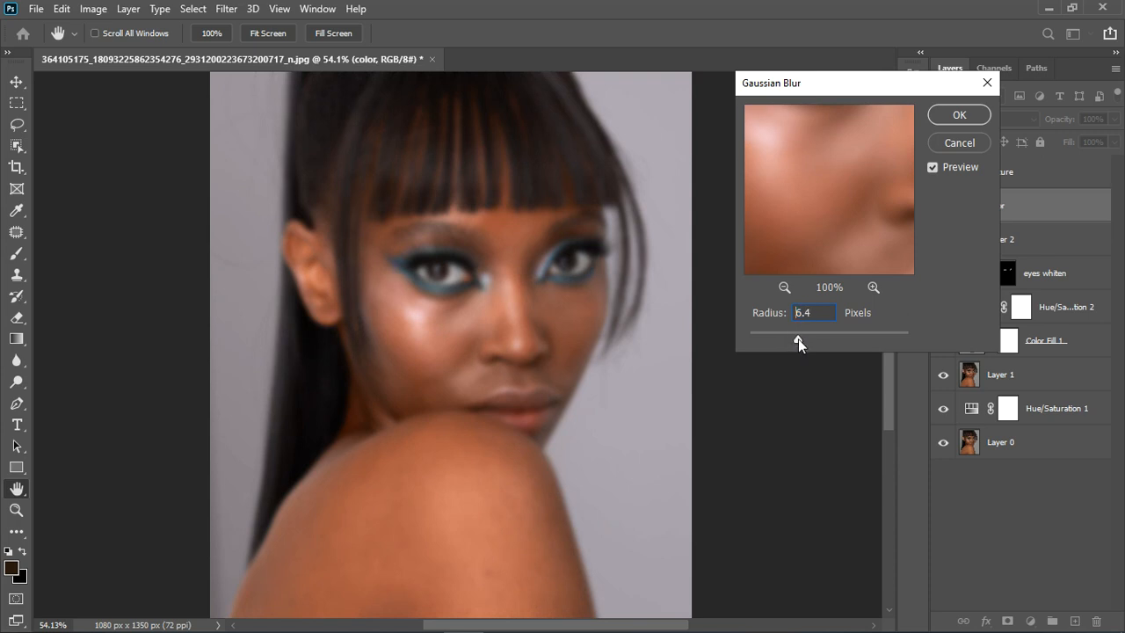
left_click_drag(799, 338, 794, 339)
left_click(971, 121)
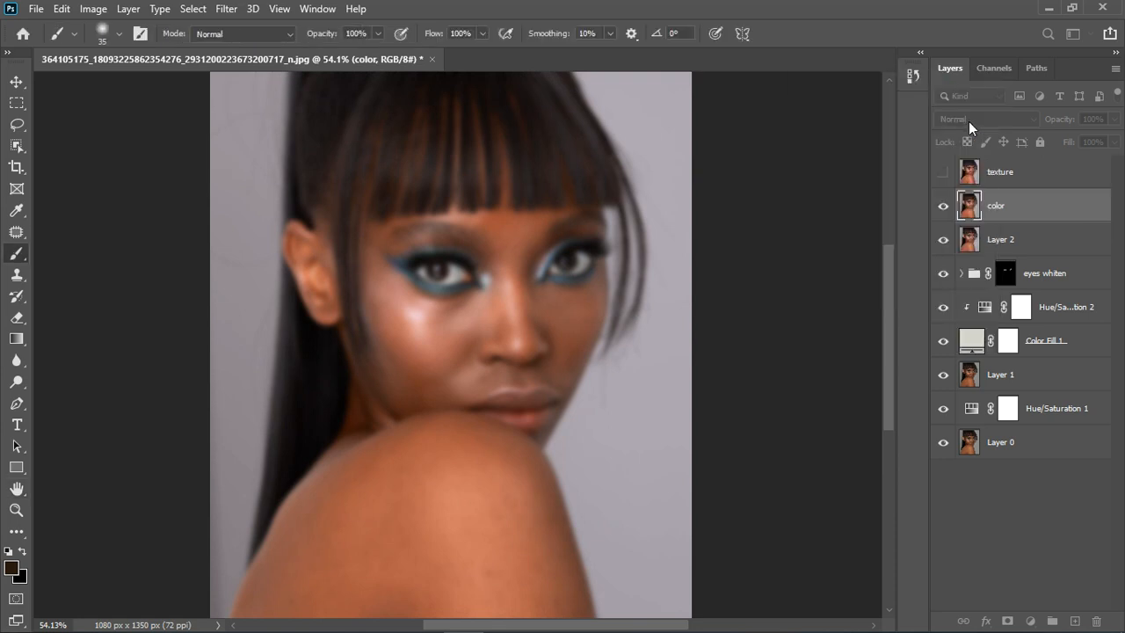
- Show the "texture" layer and apply the "color" layer's image to it using Subtract blending, scale 2 and offset 128
left_click(945, 172)
left_click(1011, 172)
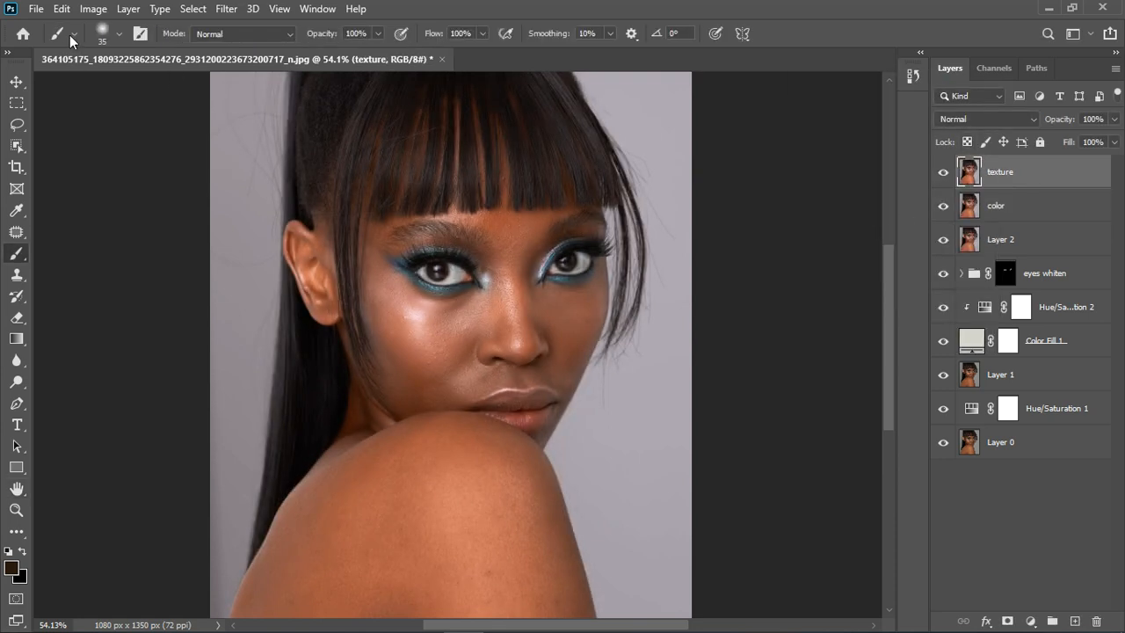
left_click(95, 9)
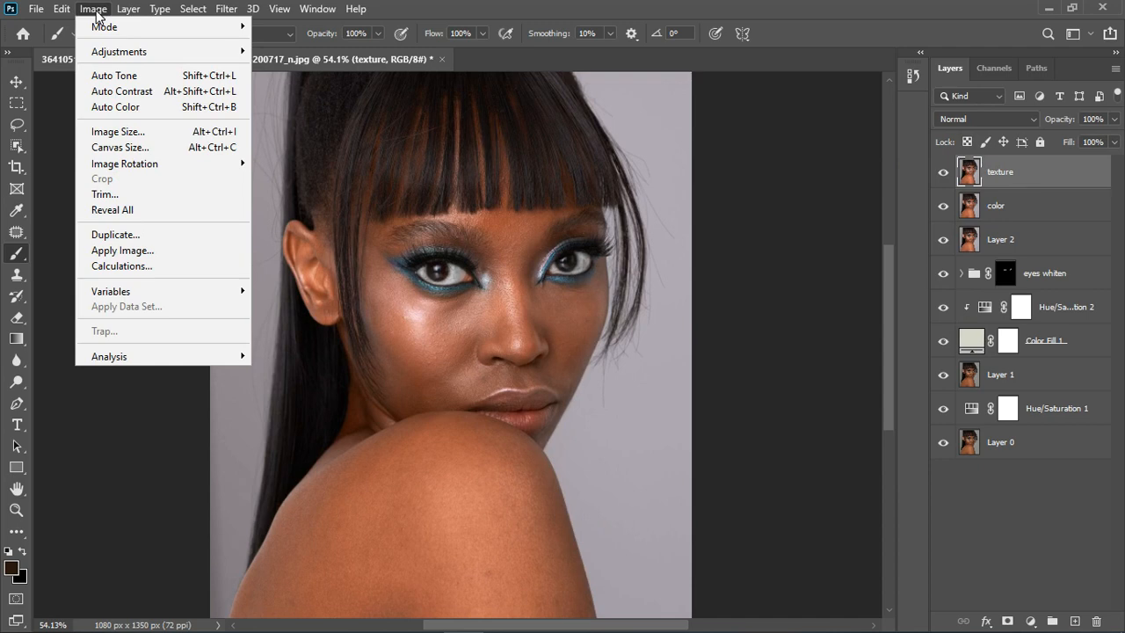
left_click(120, 250)
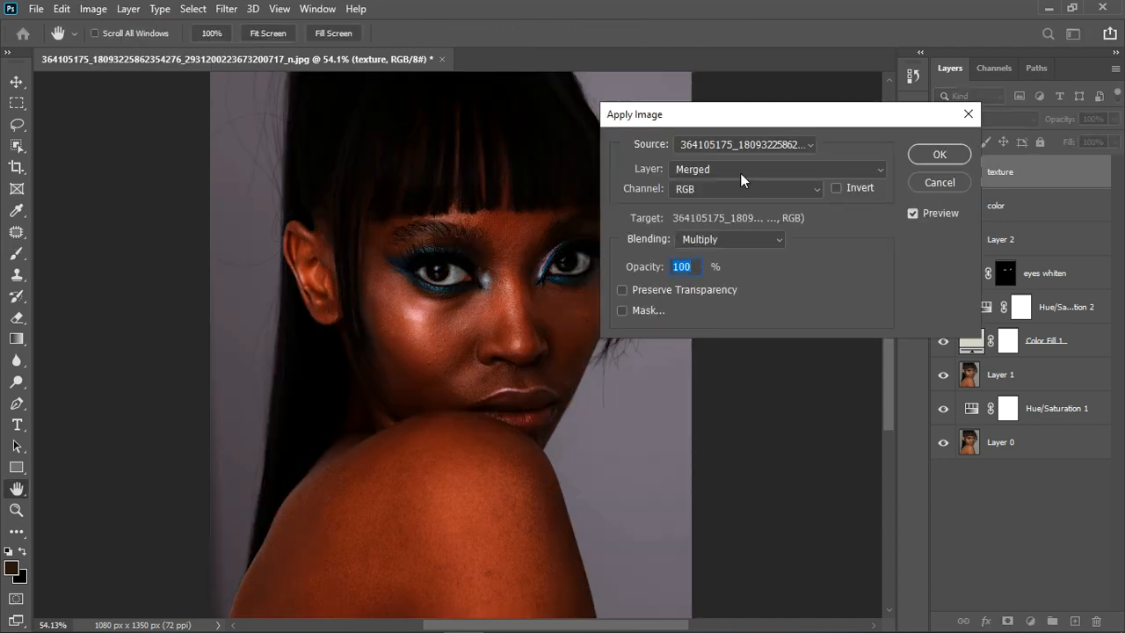
left_click(741, 175)
left_click(753, 167)
left_click(752, 172)
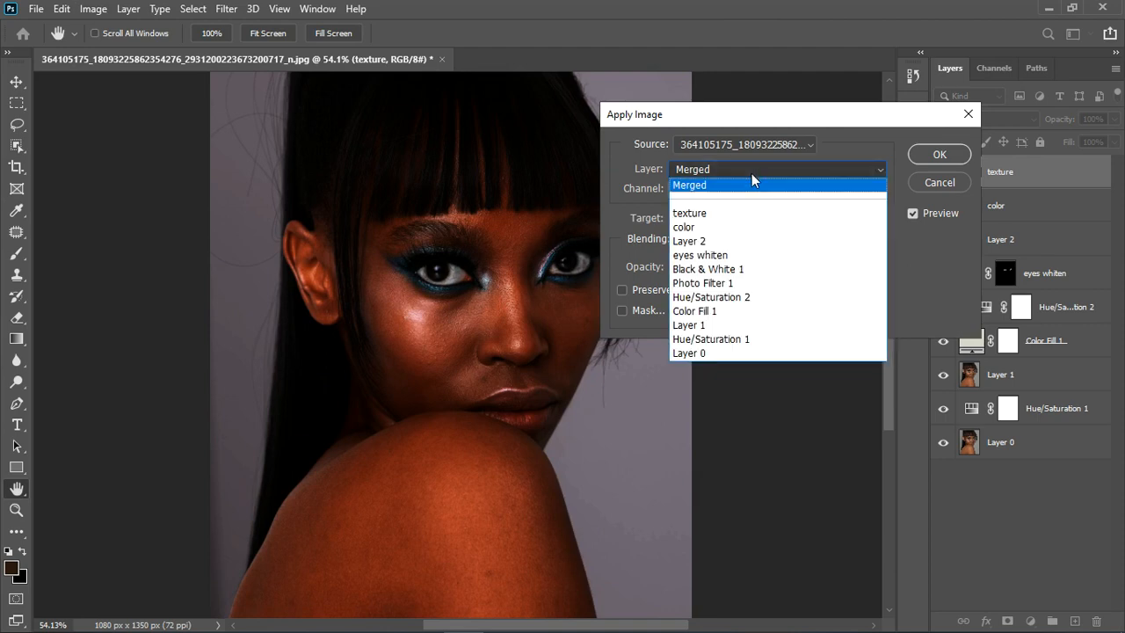
left_click(724, 230)
left_click(742, 239)
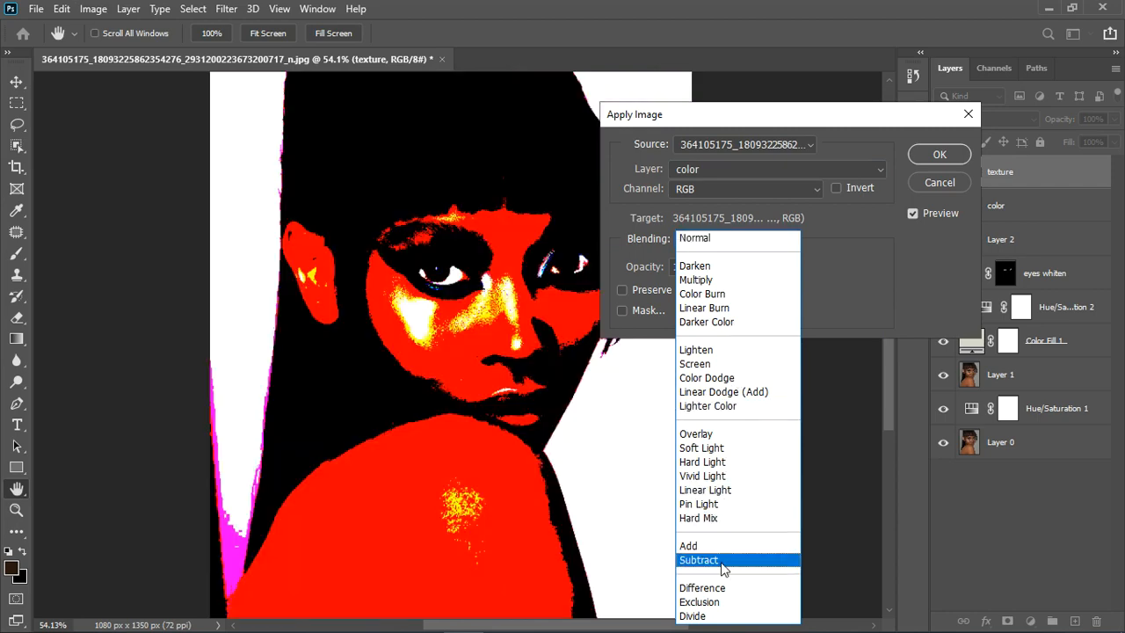
left_click(726, 560)
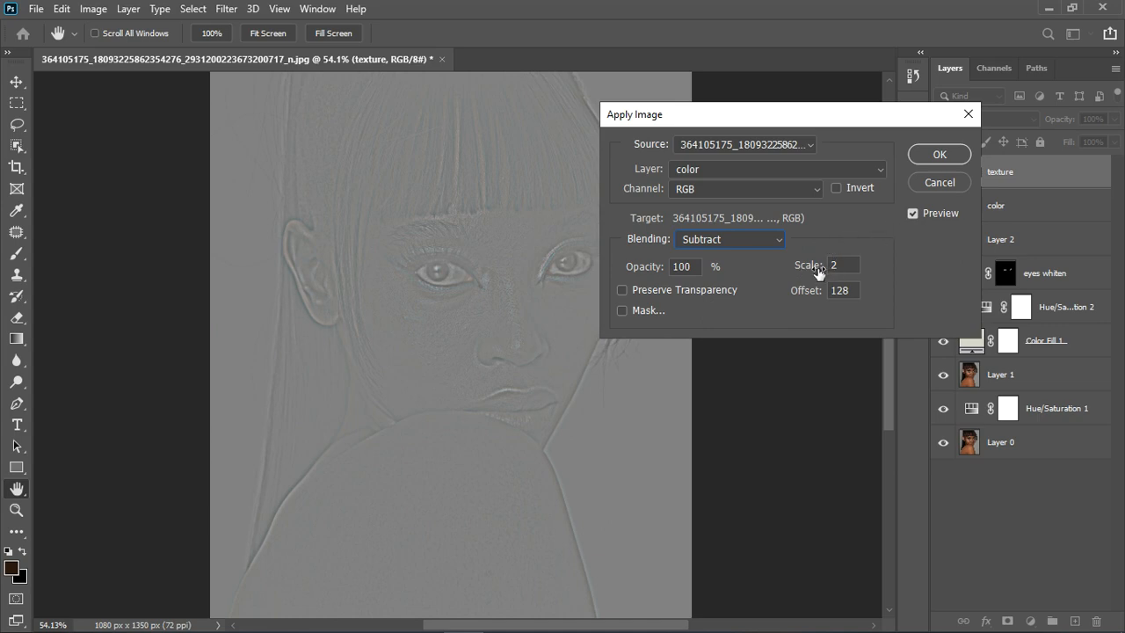
left_click(943, 157)
- Group the "texture" and "color" layers together and expand the new group
left_click(1042, 211, "shift")
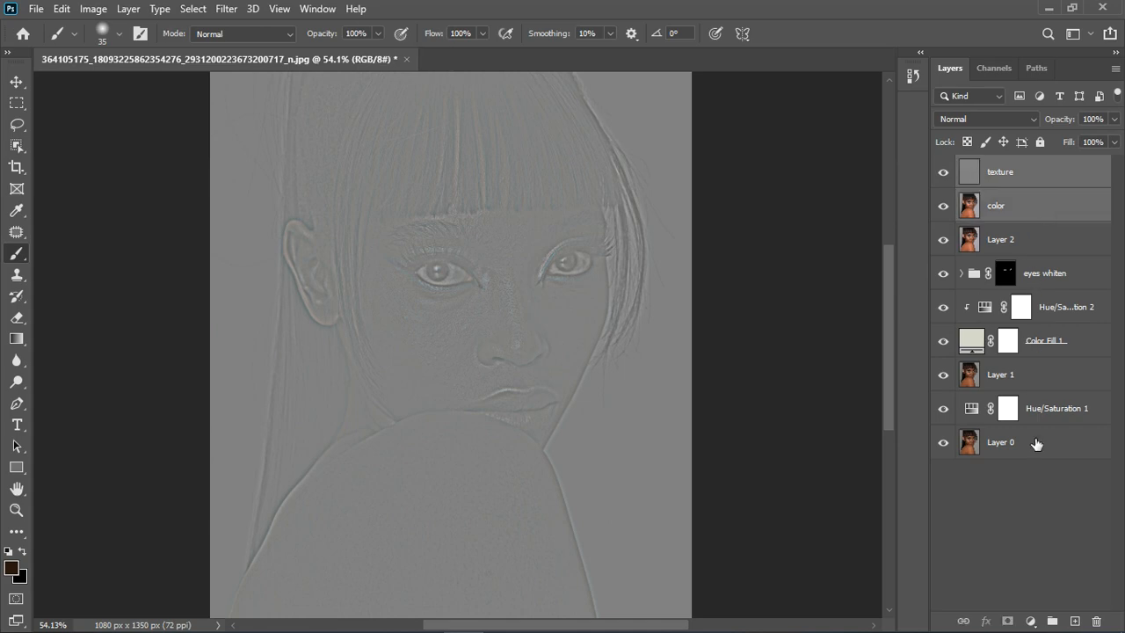
left_click(1052, 621)
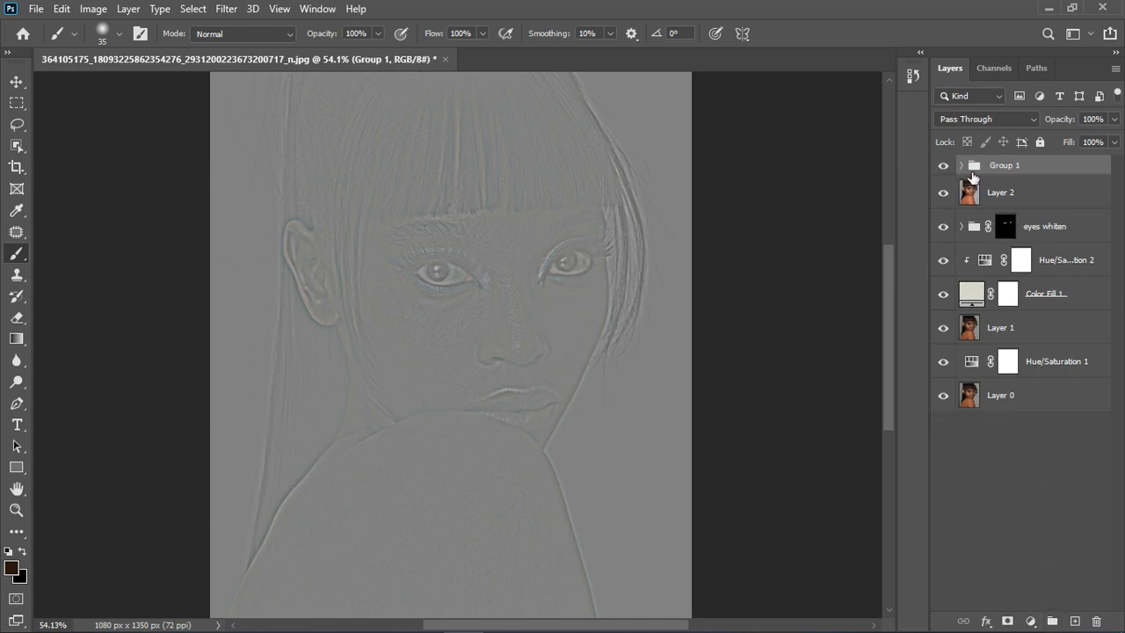
left_click(962, 166)
- Set the "texture" layer's blend mode to Linear Light
left_click(1063, 203)
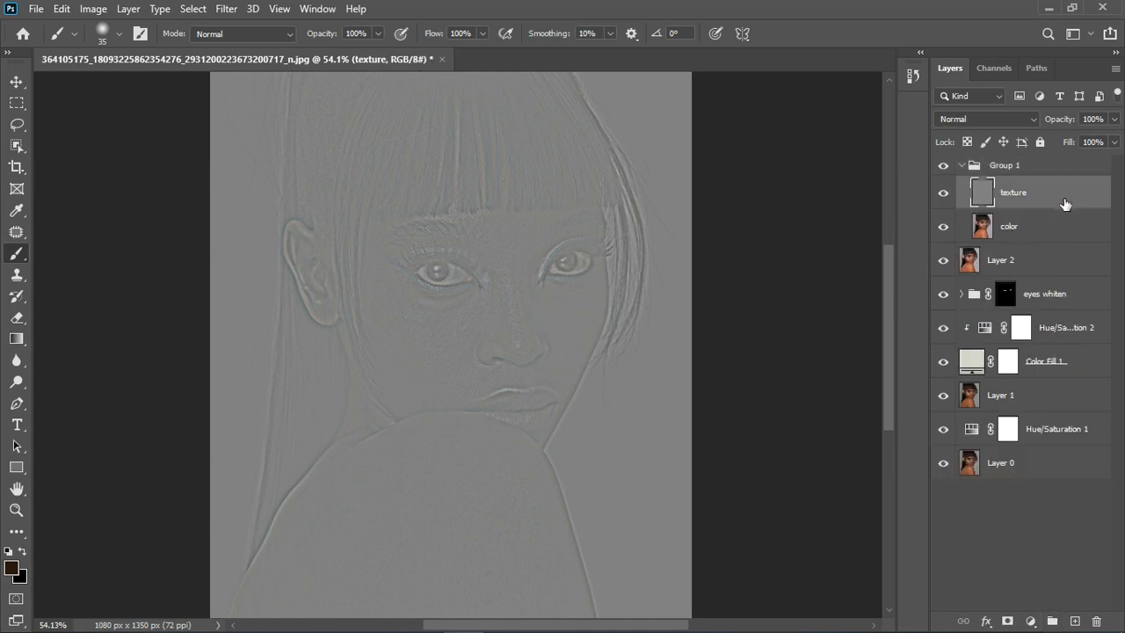
left_click(1002, 115)
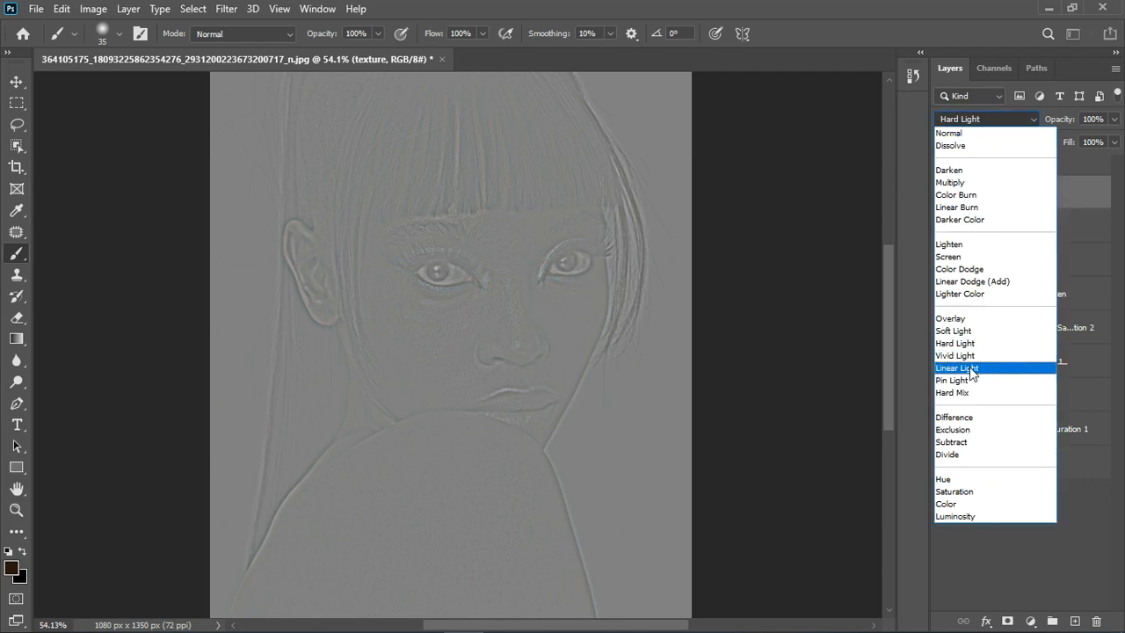
left_click(976, 373)
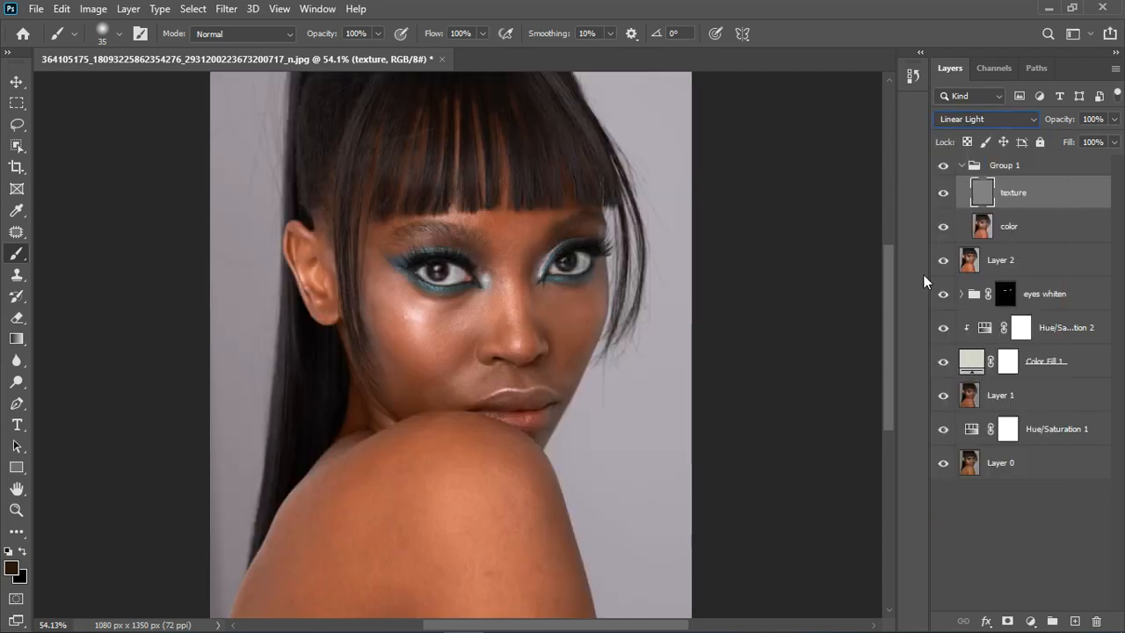
- Make the "color" layer active and choose the Mixer Brush tool for it
left_click(1037, 234)
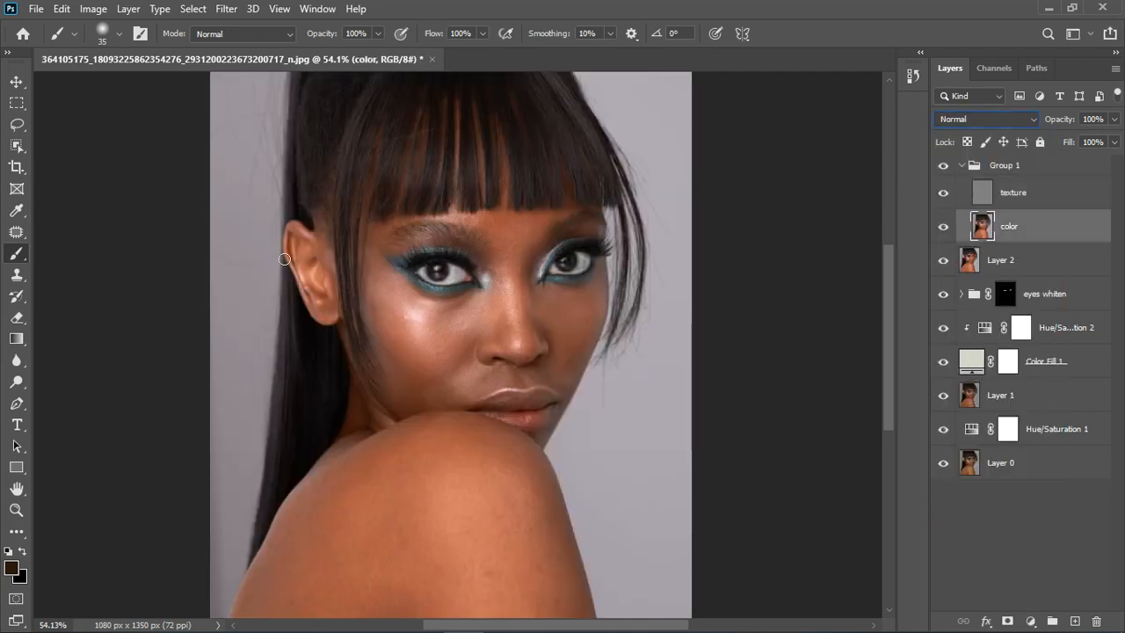
right_click(18, 256)
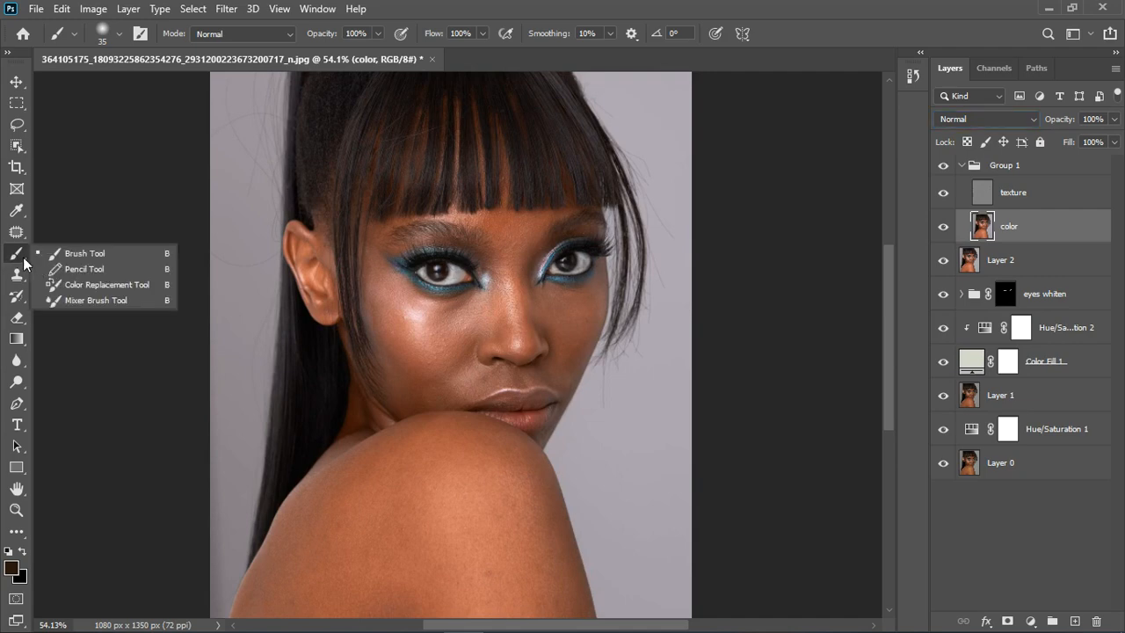
left_click(58, 302)
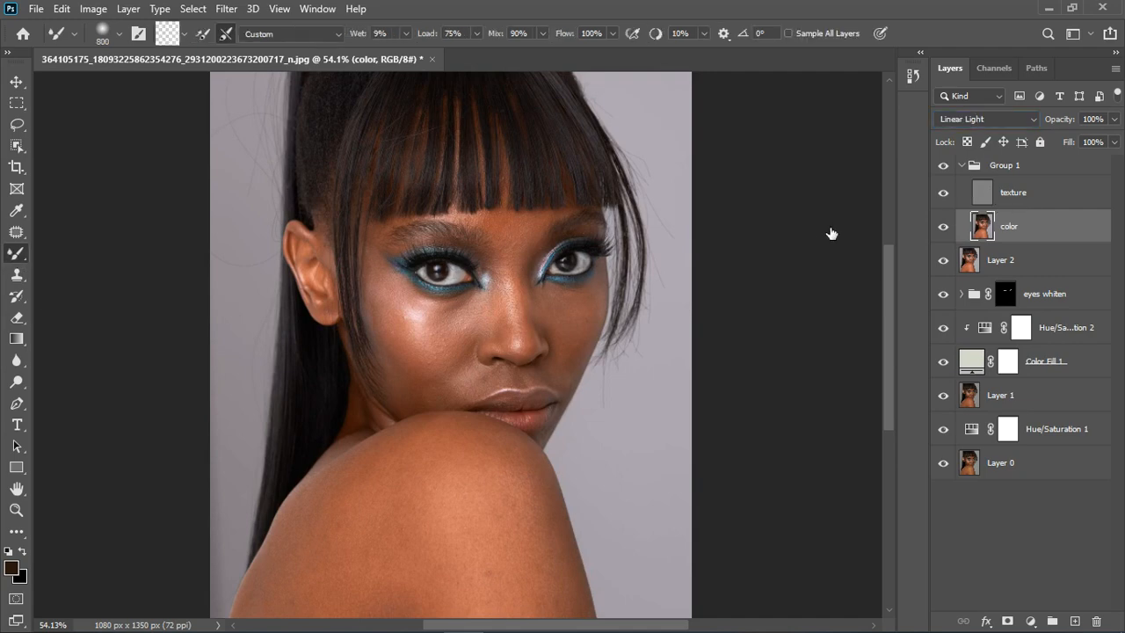
- Make the "texture" layer active and choose the Clone Stamp tool for it
key("alt+bracketright")
left_click(16, 275)
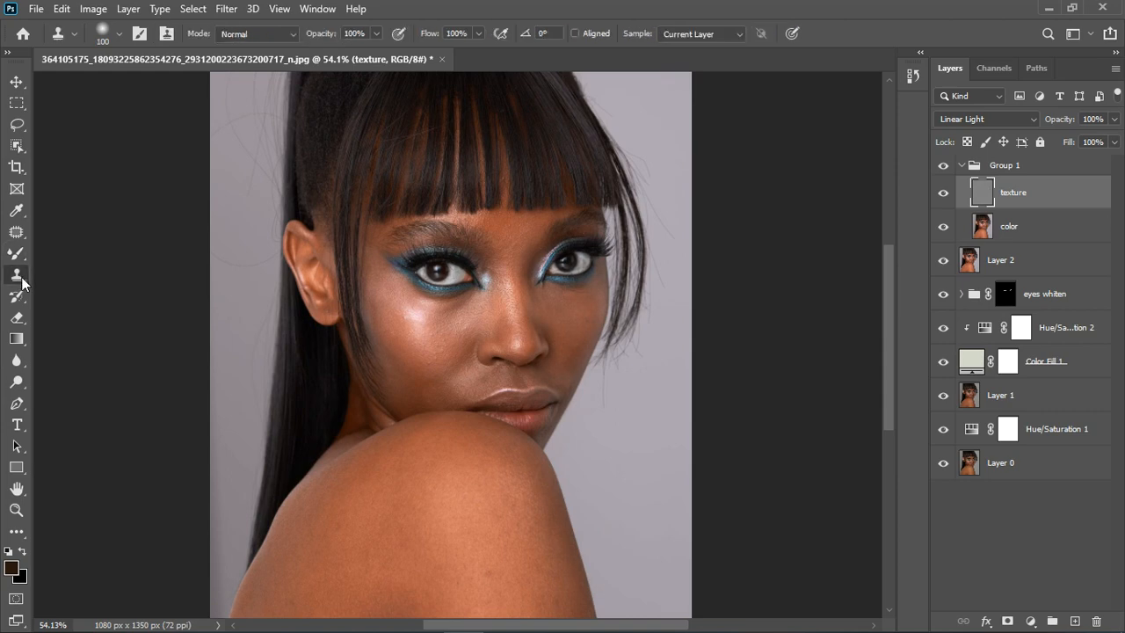
right_click(20, 275)
left_click(57, 279)
- Return to the Mixer Brush on the "color" layer and reduce it to 50 px for blending the skin between the eyebrows
left_click(22, 257)
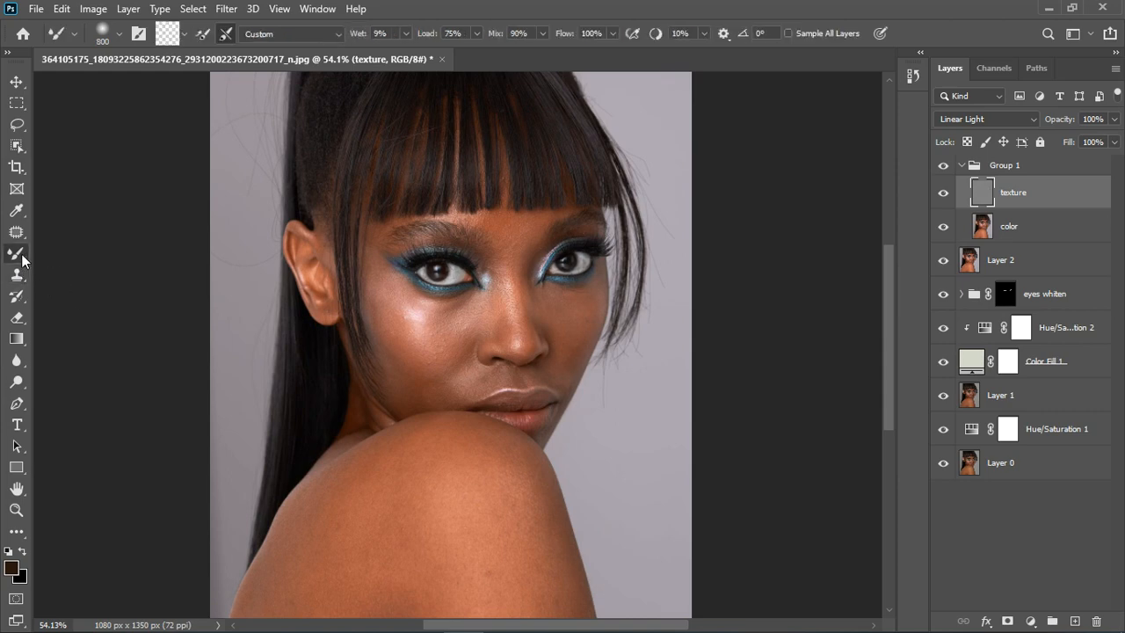
left_click(1063, 243)
scroll(479, 317, "down", 4)
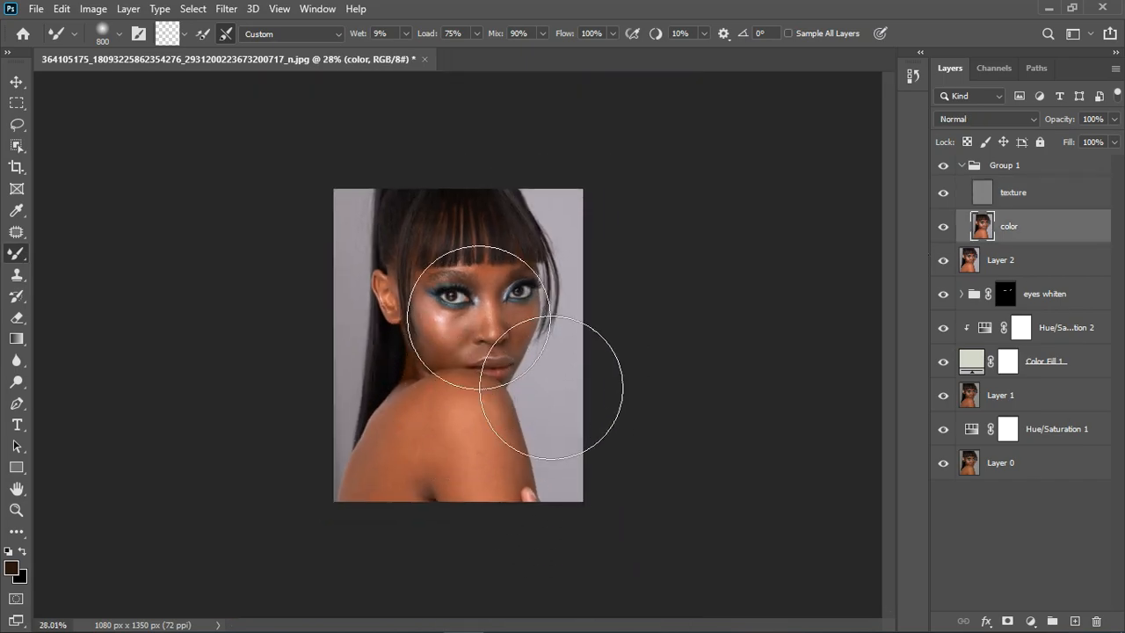
scroll(479, 316, "up", 5)
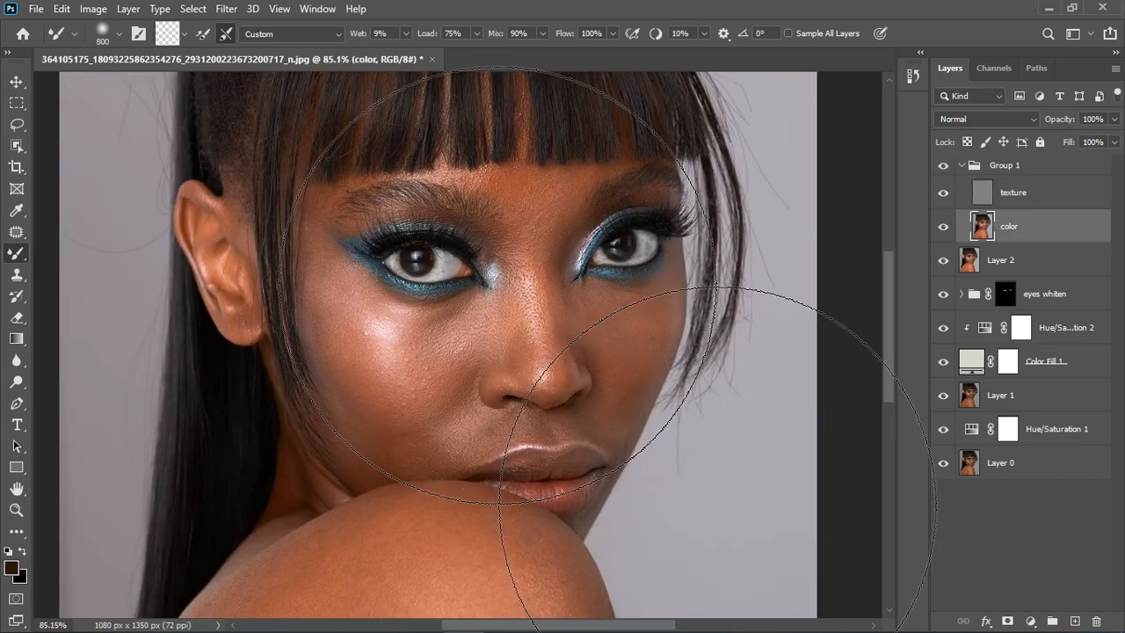
key("bracketleft")
key("bracketleft")
key("bracketleft")
key("bracketleft")
key("bracketleft")
key("bracketleft")
key("bracketleft")
key("bracketleft")
key("bracketleft")
key("bracketleft")
key("bracketleft")
key("bracketleft")
scroll(559, 195, "up", 1)
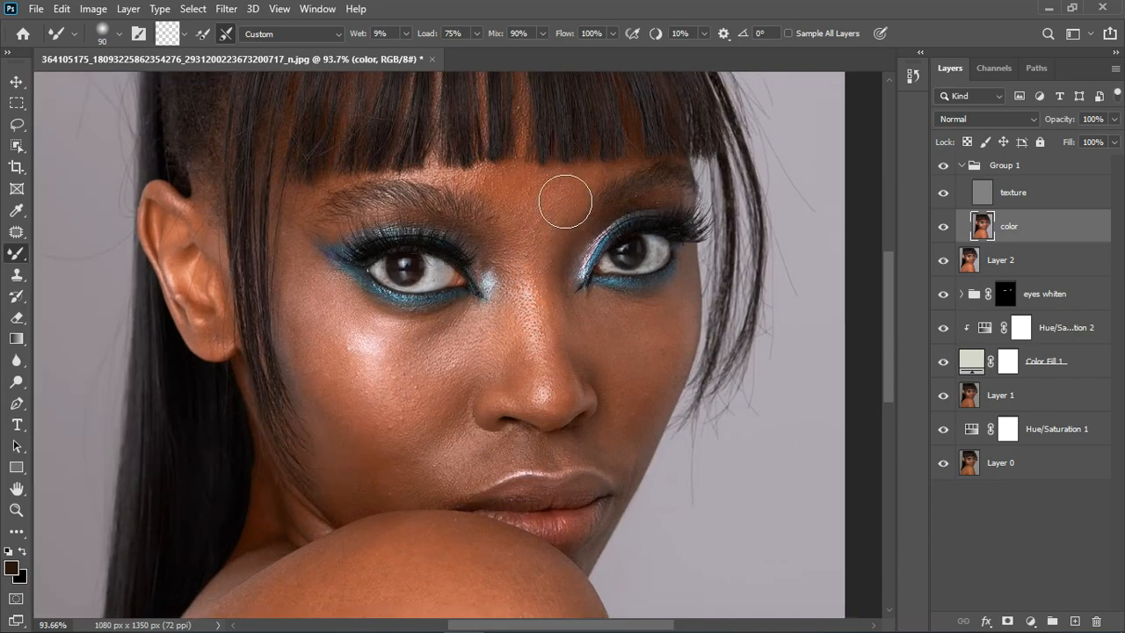
scroll(565, 202, "up", 3)
key("bracketleft")
key("bracketleft")
key("bracketleft")
key("bracketleft")
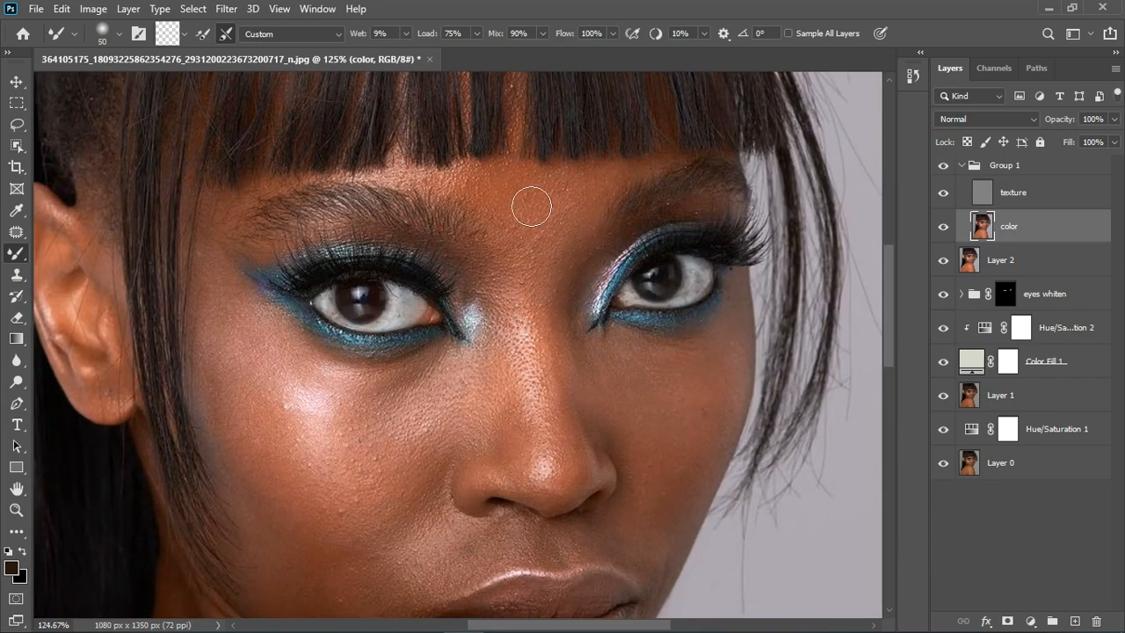
- Smooth the facial skin tones on the "color" layer with the Mixer Brush, starting at 60 px and adapting its size to each area
key("bracketright")
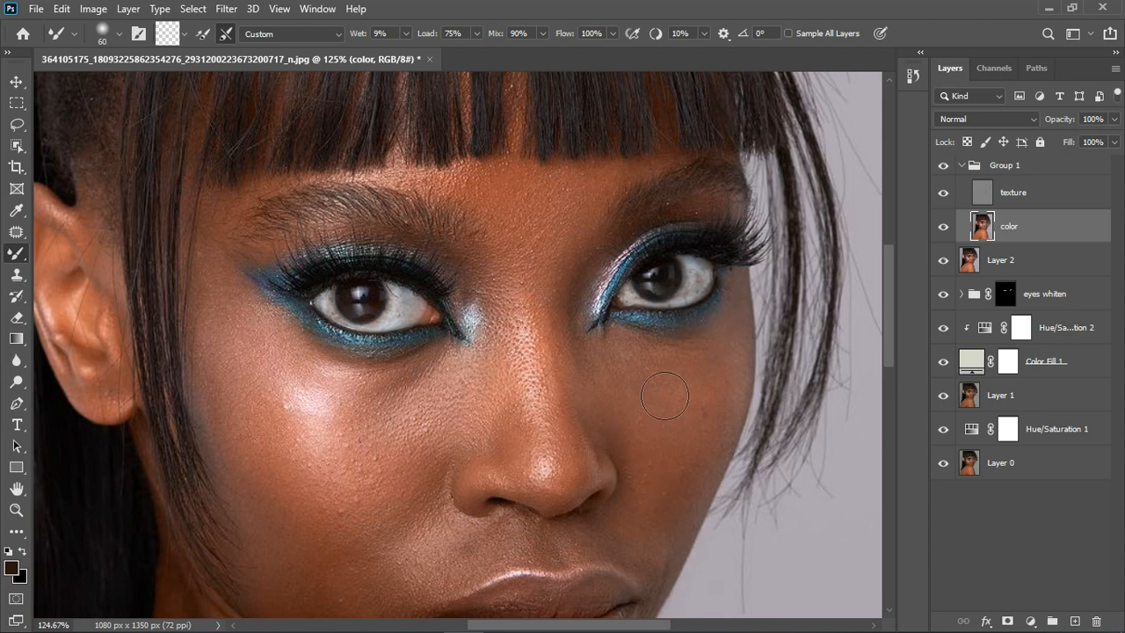
scroll(687, 417, "down", 1)
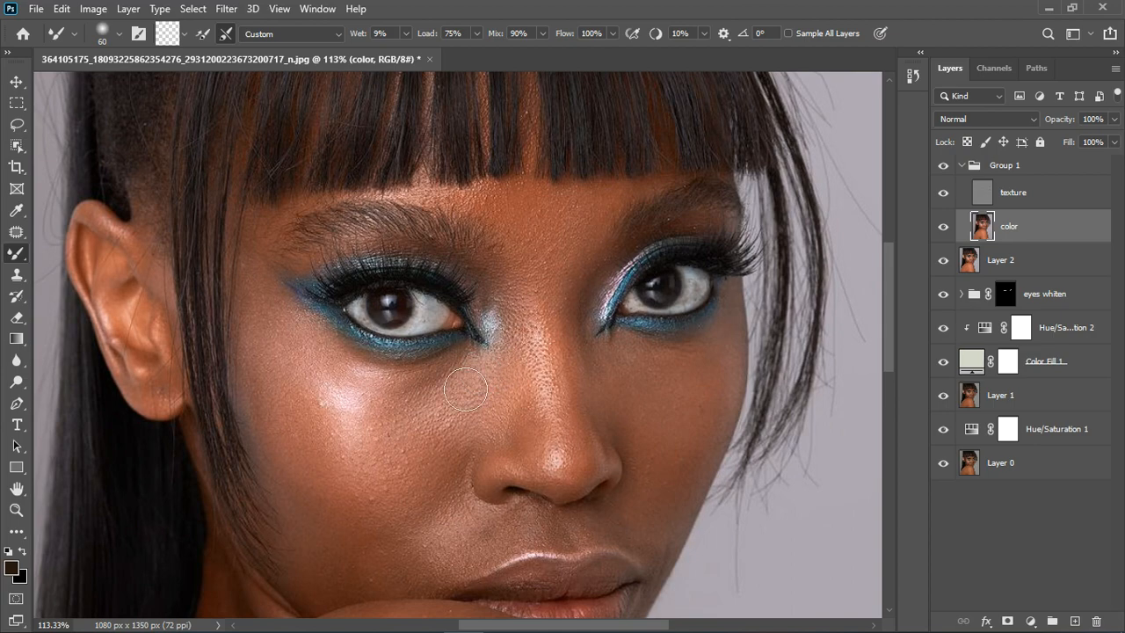
key("bracketleft")
key("bracketleft")
scroll(378, 378, "up", 3)
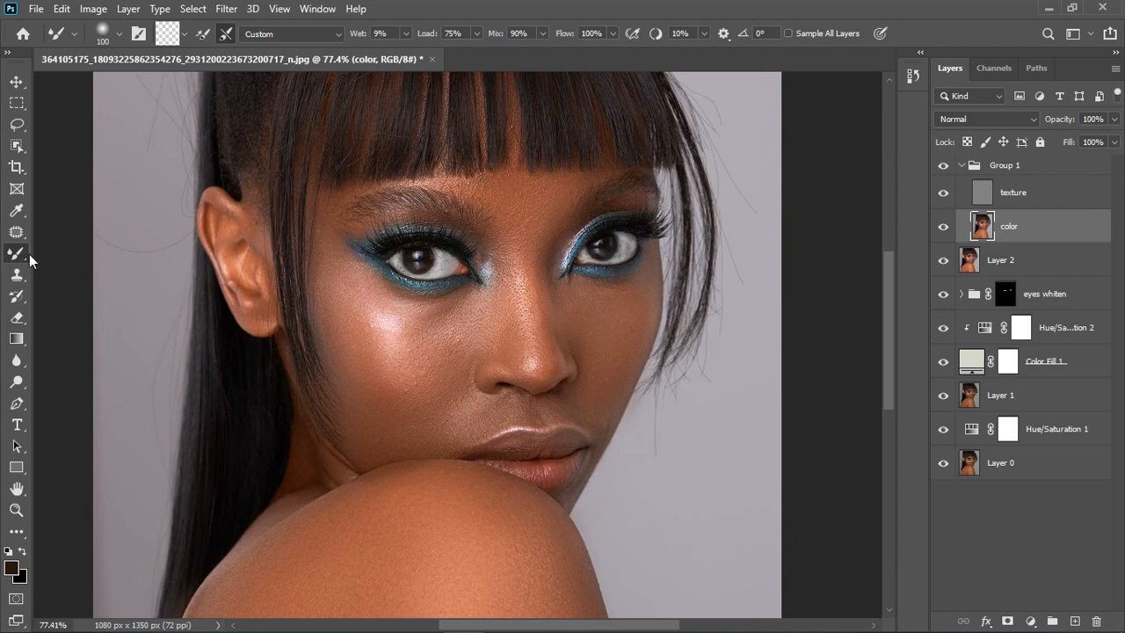
- Make the "texture" layer active and set up the Clone Stamp tool at 25 px for the cheek
left_click(1055, 201)
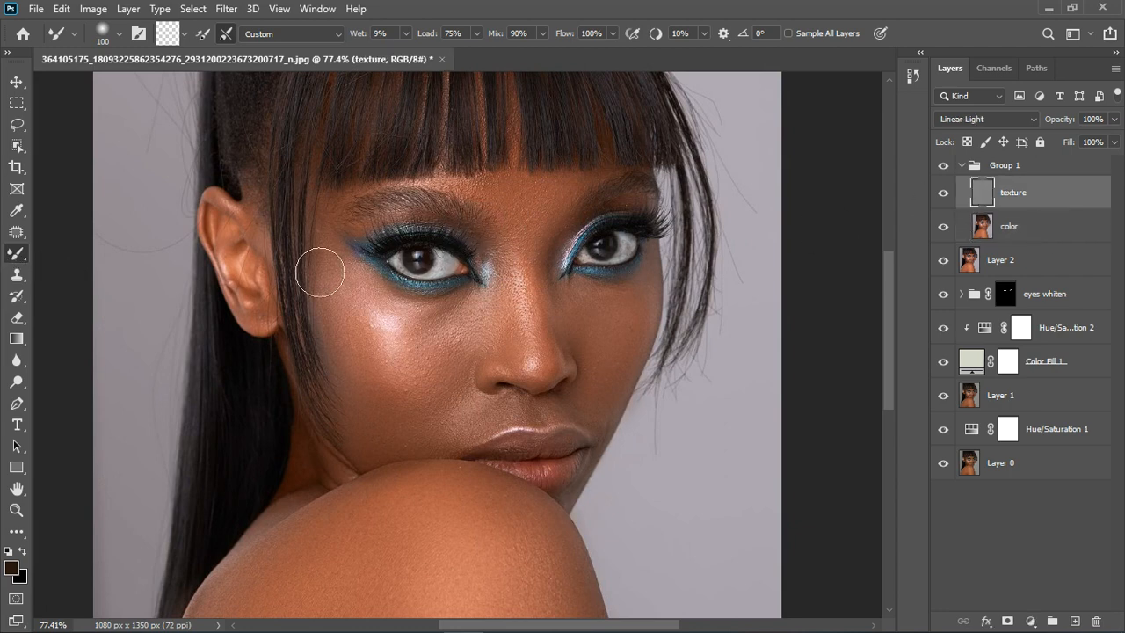
left_click(16, 275)
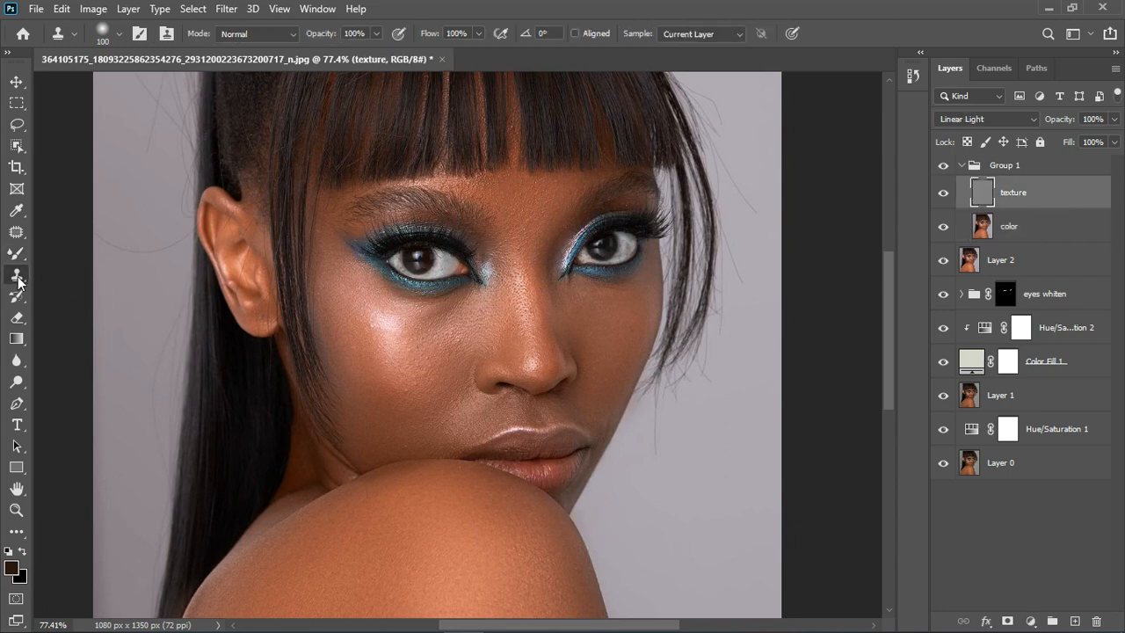
scroll(416, 342, "up", 5)
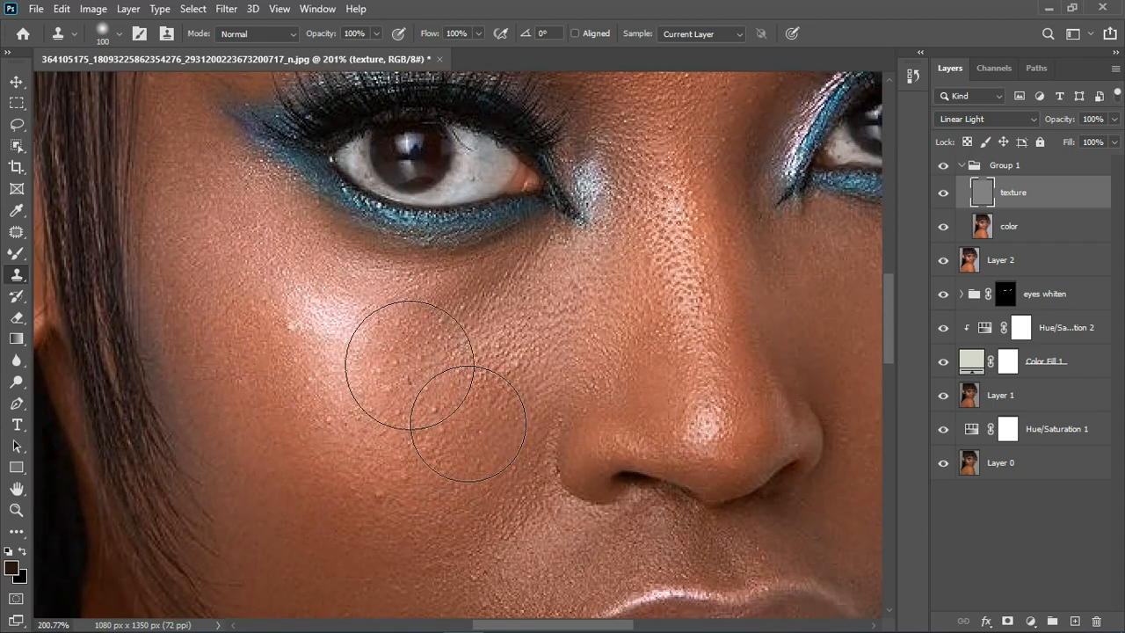
key("bracketleft")
key("bracketleft")
key("bracketleft")
key("bracketleft")
key("bracketleft")
key("bracketleft")
key("bracketleft")
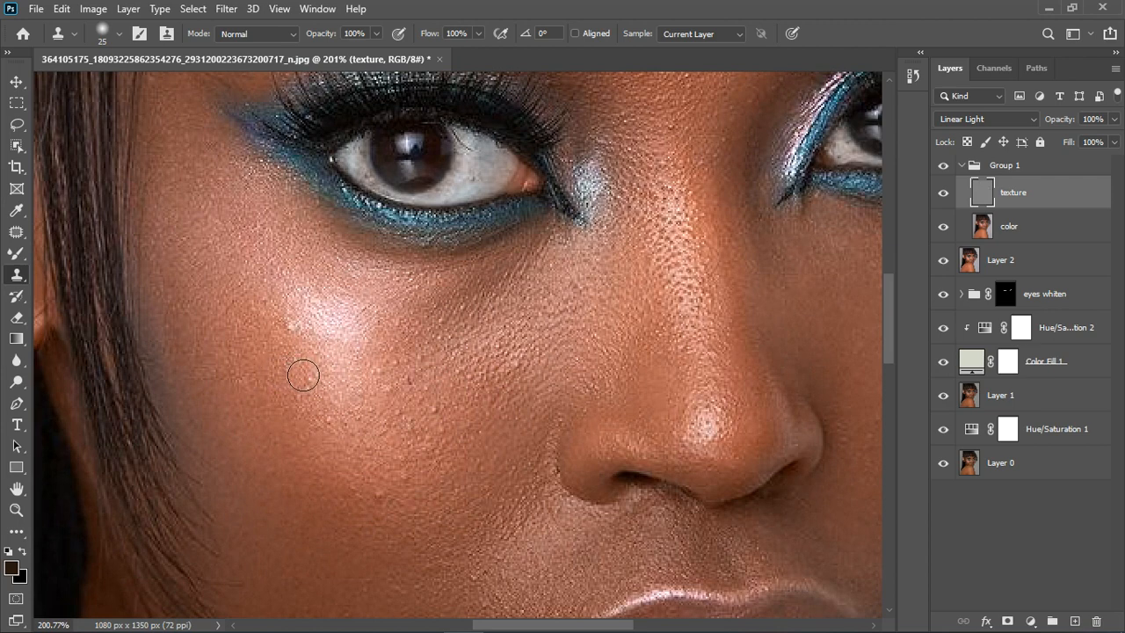
- Clone smoother skin texture over the bumps on the upper cheek below the eye, undoing unsuitable strokes
left_click(277, 294, "alt")
left_click_drag(276, 293, 305, 344)
key("ctrl+z")
left_click(309, 354)
key("ctrl+z")
left_click(434, 303)
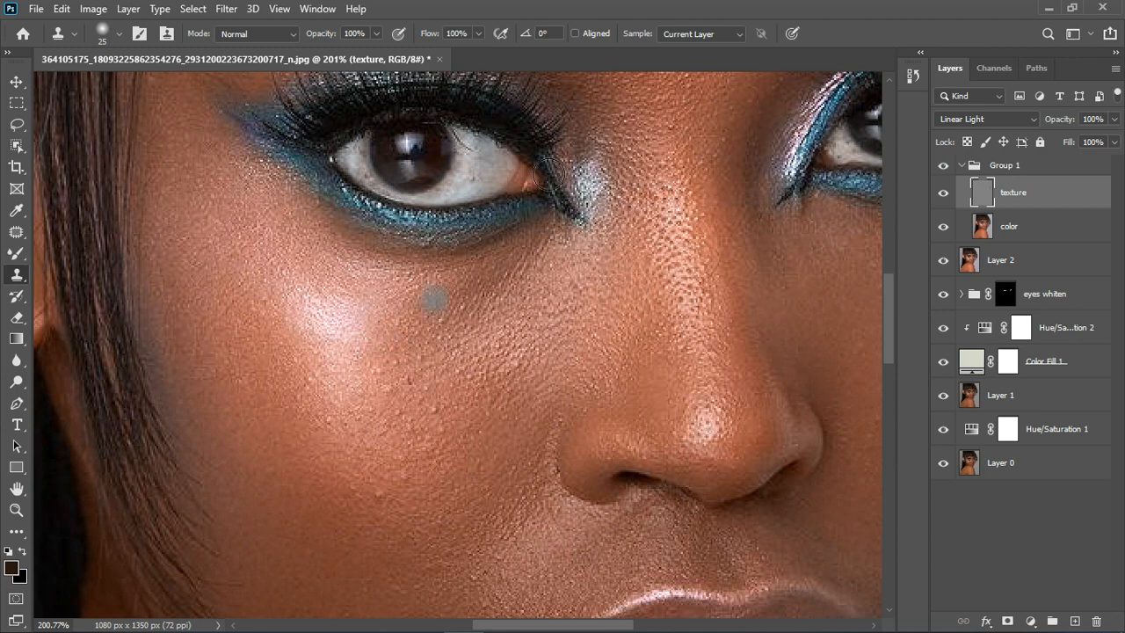
key("ctrl+z")
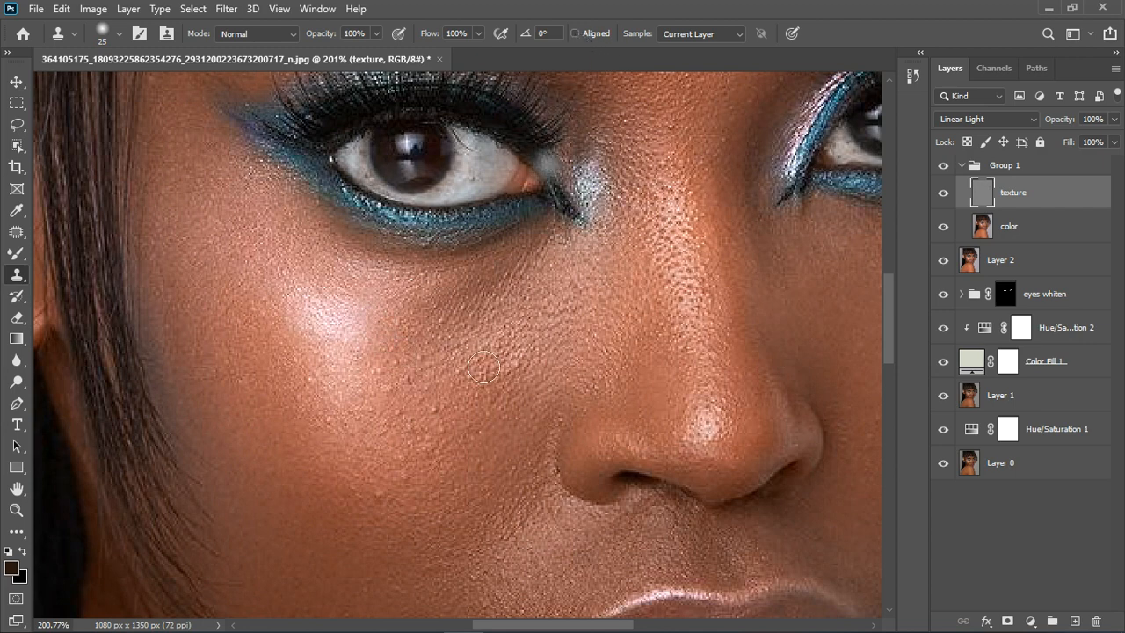
left_click(447, 321)
key("ctrl+z")
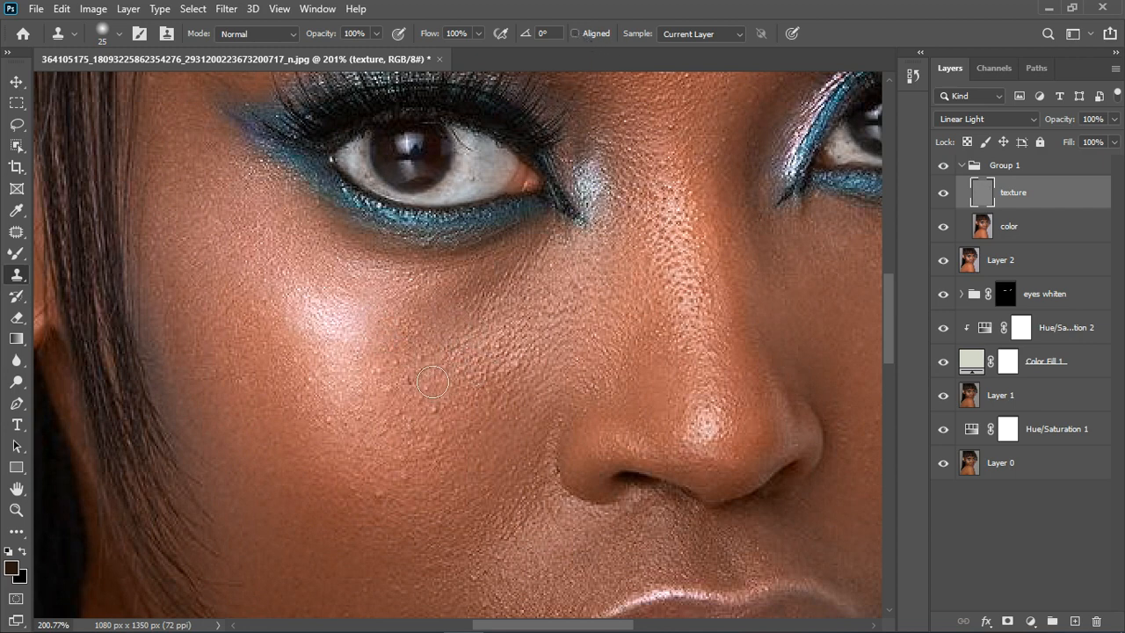
- Clone clean skin texture over the bumps on the middle and lower cheek, resampling from nearby skin
left_click(364, 378)
key("ctrl+z")
left_click(342, 402)
key("ctrl+z")
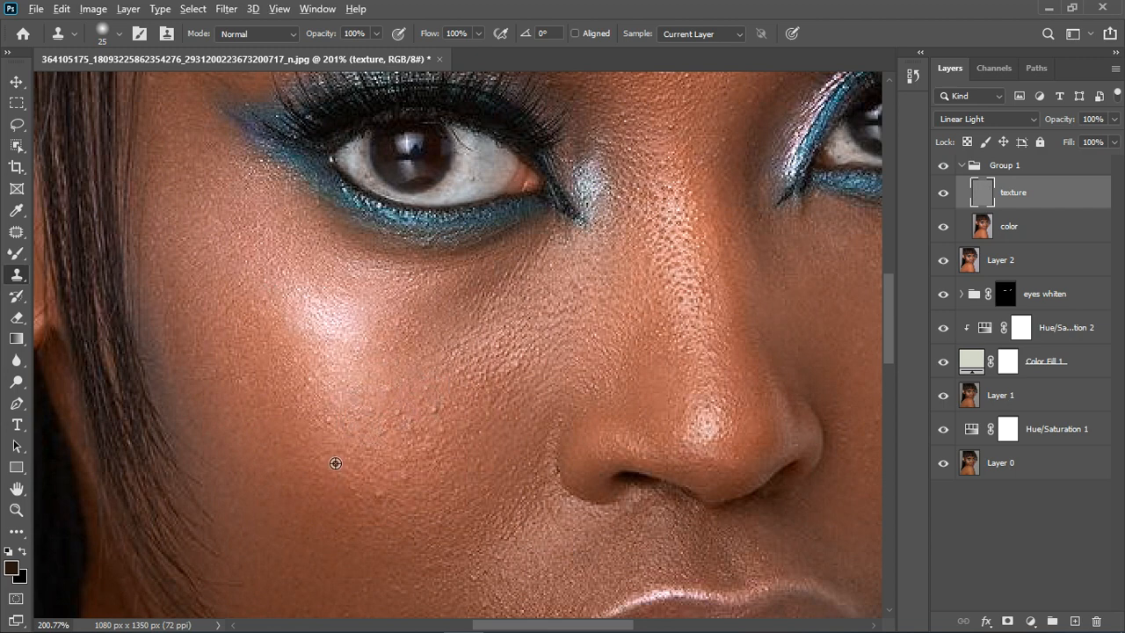
left_click(326, 422)
key("ctrl+z")
left_click(328, 398)
key("ctrl+z")
left_click(403, 516, "alt")
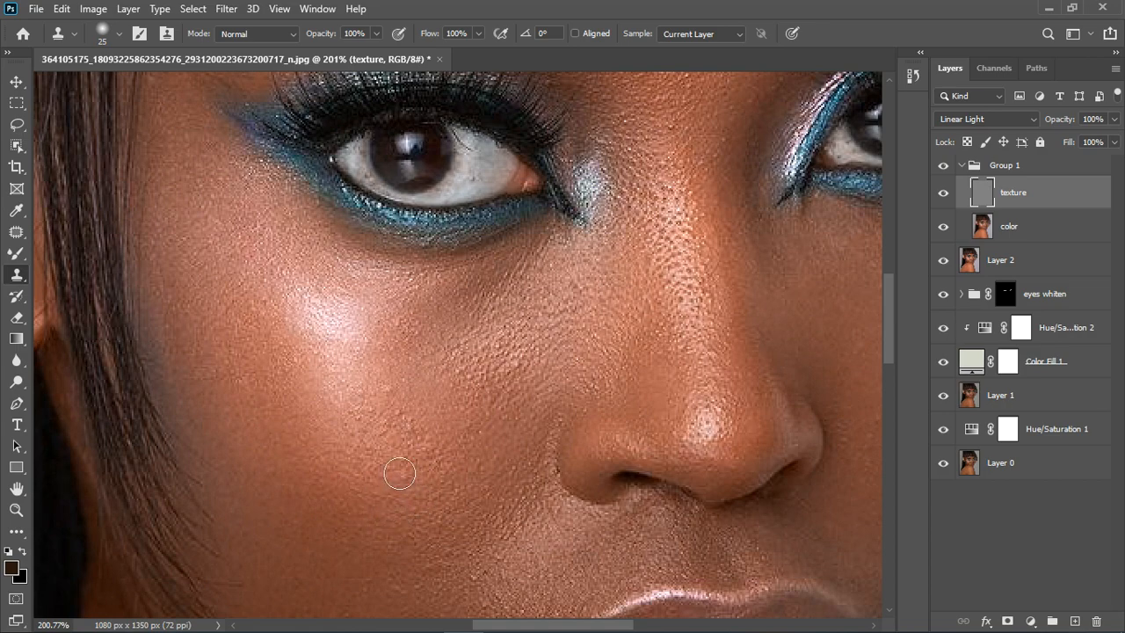
mouse_move(432, 459)
left_mouse_down()
mouse_move(406, 437)
mouse_move(380, 438)
mouse_move(408, 413)
left_mouse_up()
left_click(384, 446)
- Clone smooth skin texture over the rough patches beside the corner of the mouth on the "texture" layer
scroll(384, 446, "down", 3)
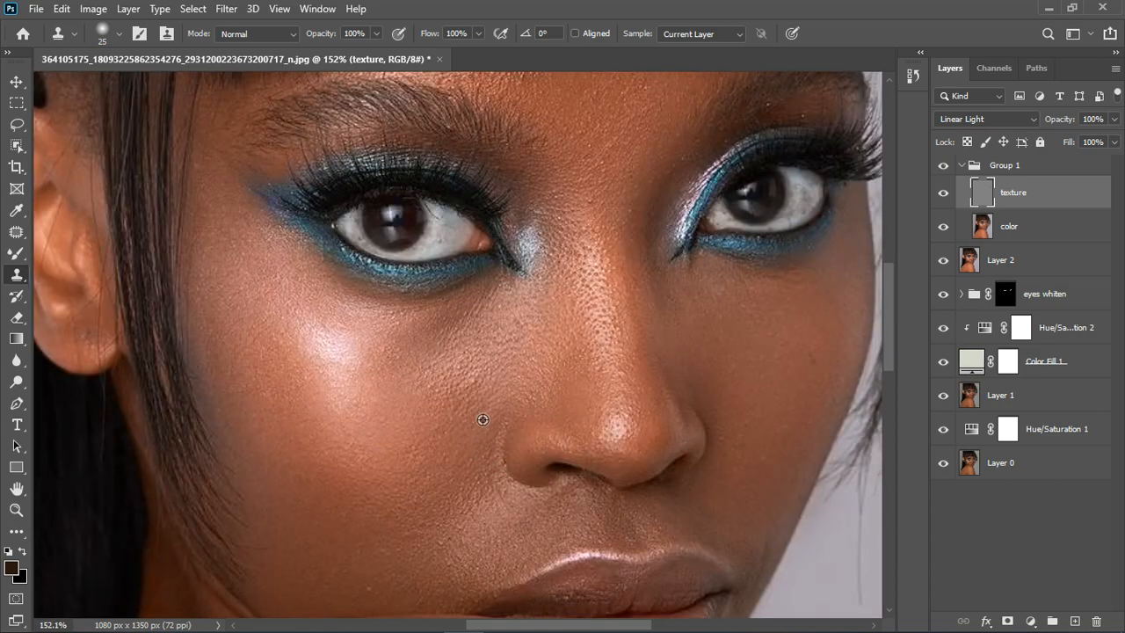
scroll(422, 417, "down", 4)
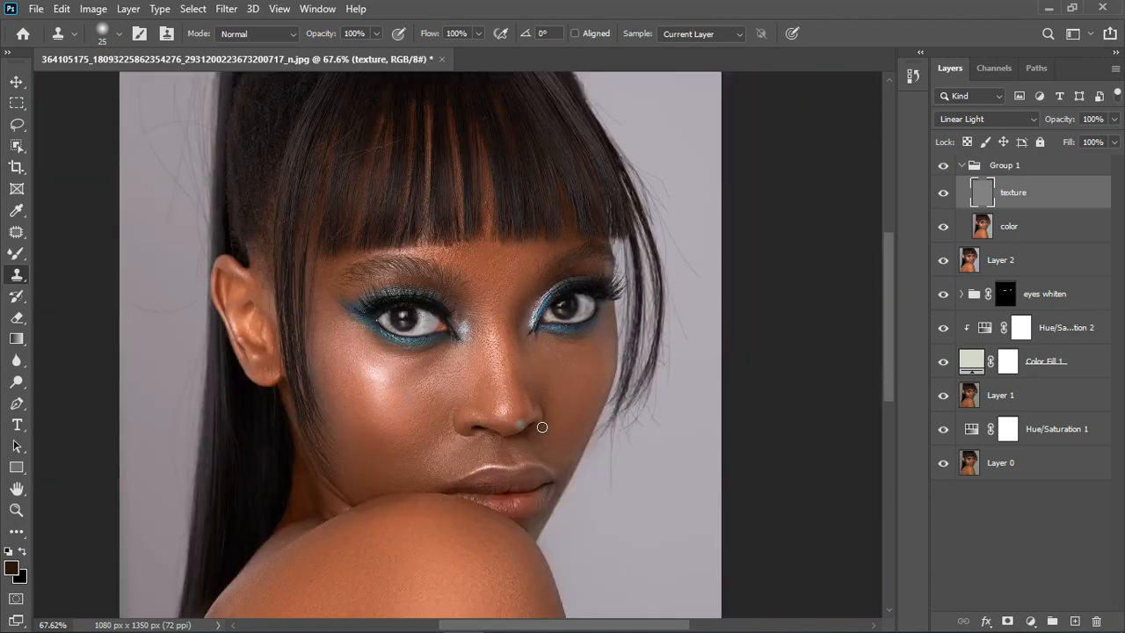
scroll(426, 422, "down", 2)
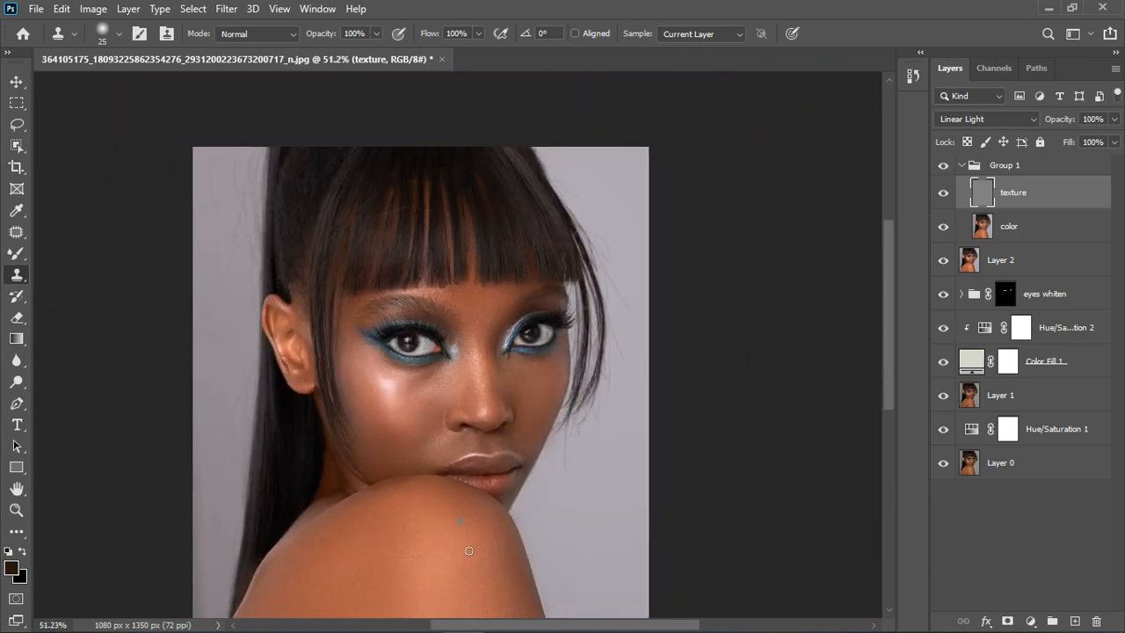
scroll(470, 551, "up", 5)
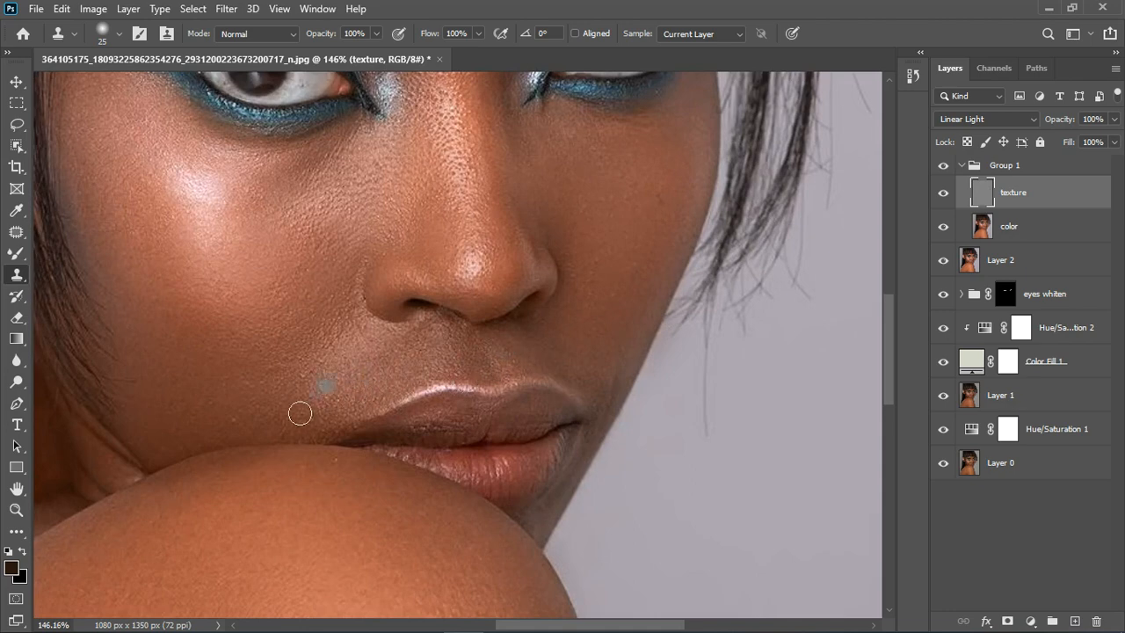
scroll(290, 422, "up", 2)
mouse_move(295, 387)
left_mouse_down()
mouse_move(279, 367)
mouse_move(345, 366)
mouse_move(344, 396)
mouse_move(352, 391)
left_mouse_up()
left_click(295, 371, "alt")
left_click_drag(317, 393, 273, 400)
scroll(269, 396, "down", 1)
left_click(266, 390, "alt")
- Examine the skin between the eyebrows and the overall portrait for remaining texture flaws
scroll(350, 322, "down", 3)
scroll(369, 322, "down", 3)
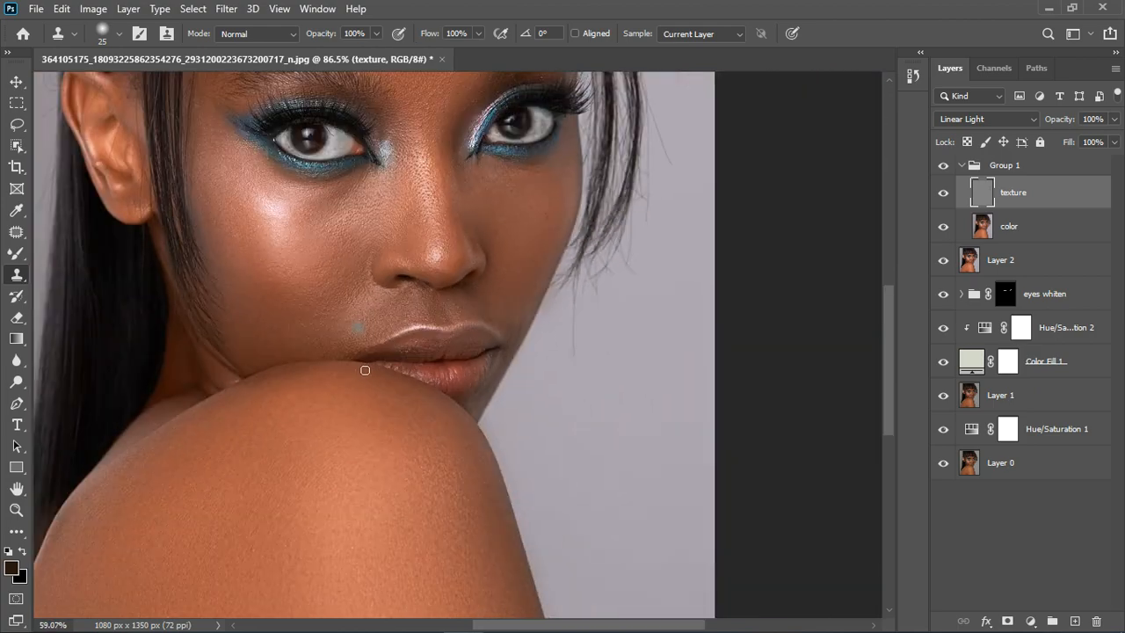
scroll(440, 101, "up", 3)
scroll(400, 209, "up", 2)
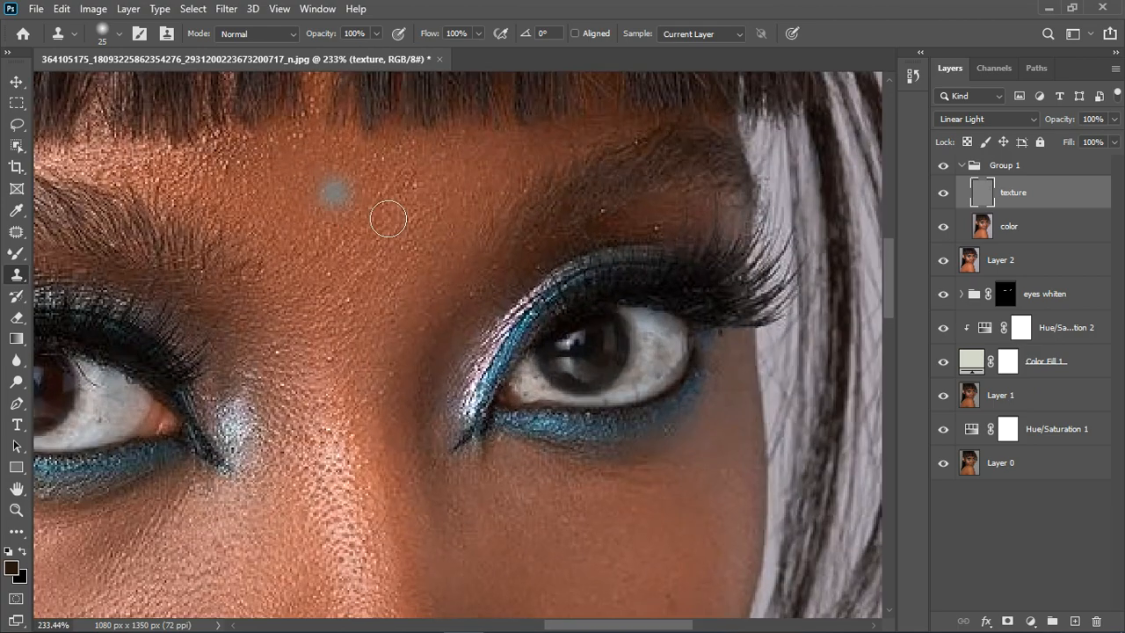
scroll(378, 301, "down", 1)
scroll(376, 320, "down", 2)
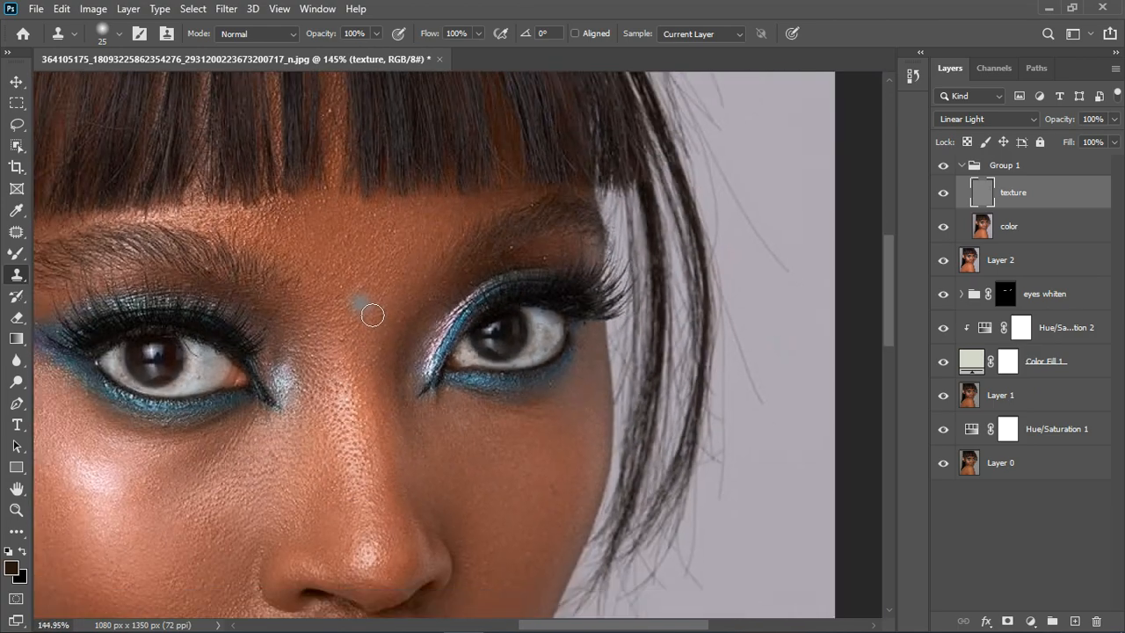
scroll(369, 307, "down", 2)
scroll(384, 302, "down", 2)
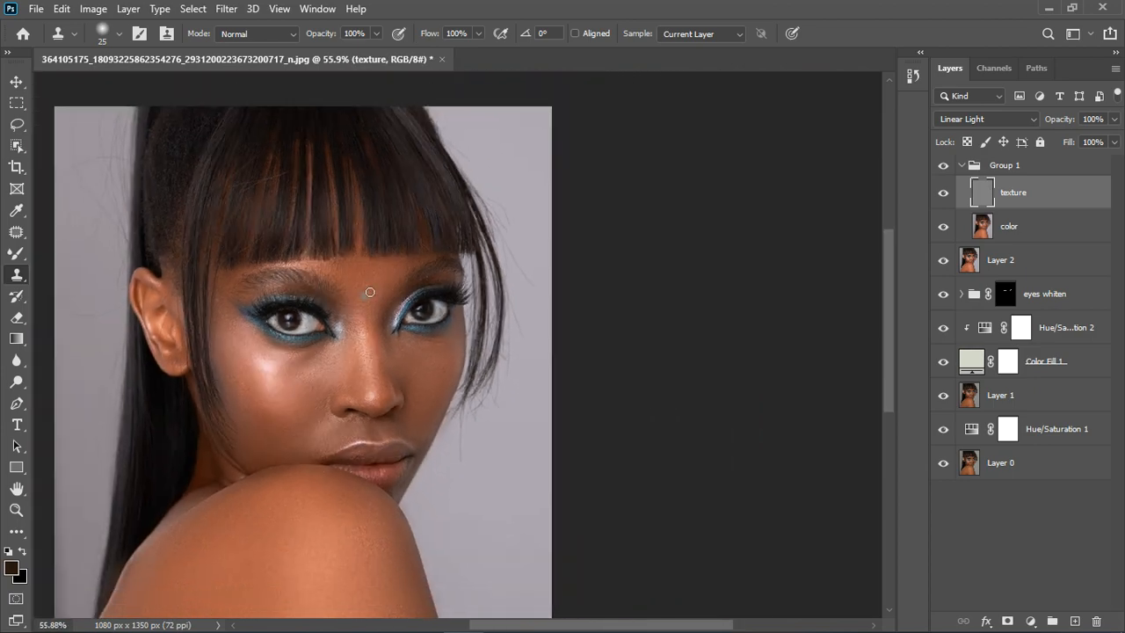
scroll(585, 305, "up", 1)
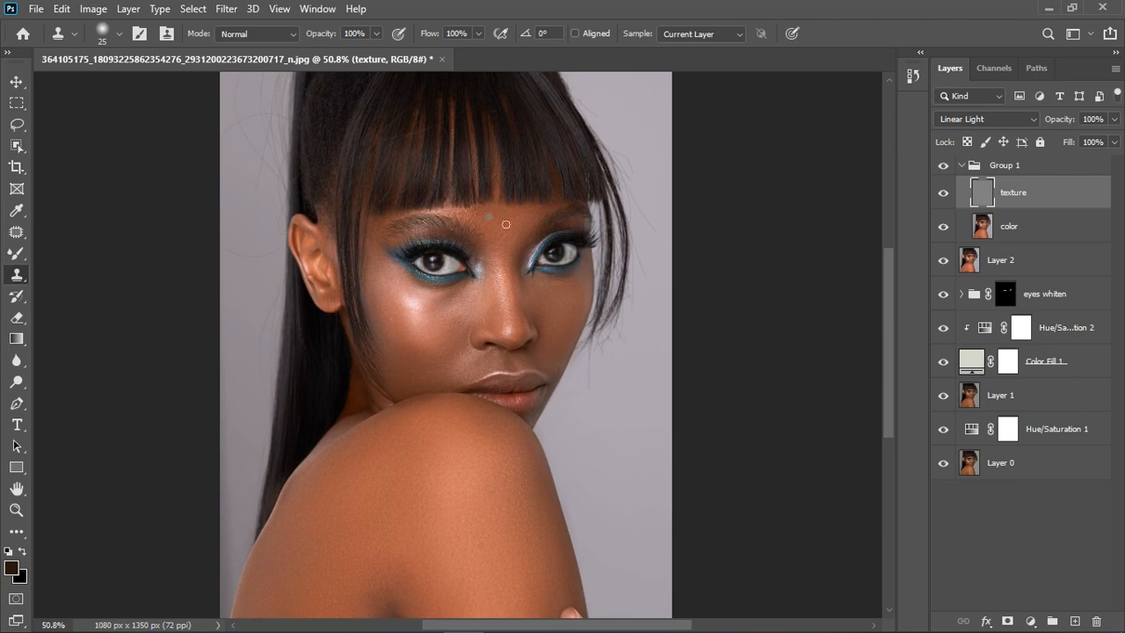
- Collapse Group 1 and toggle its visibility to compare the portrait before and after the skin smoothing
left_click(962, 167)
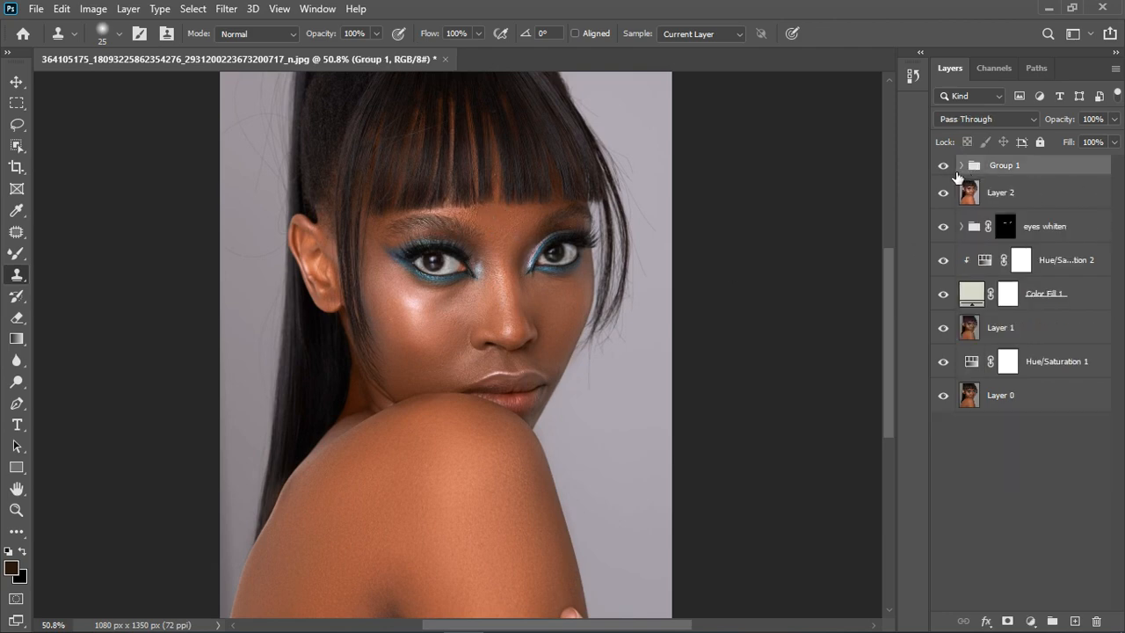
left_click(945, 166)
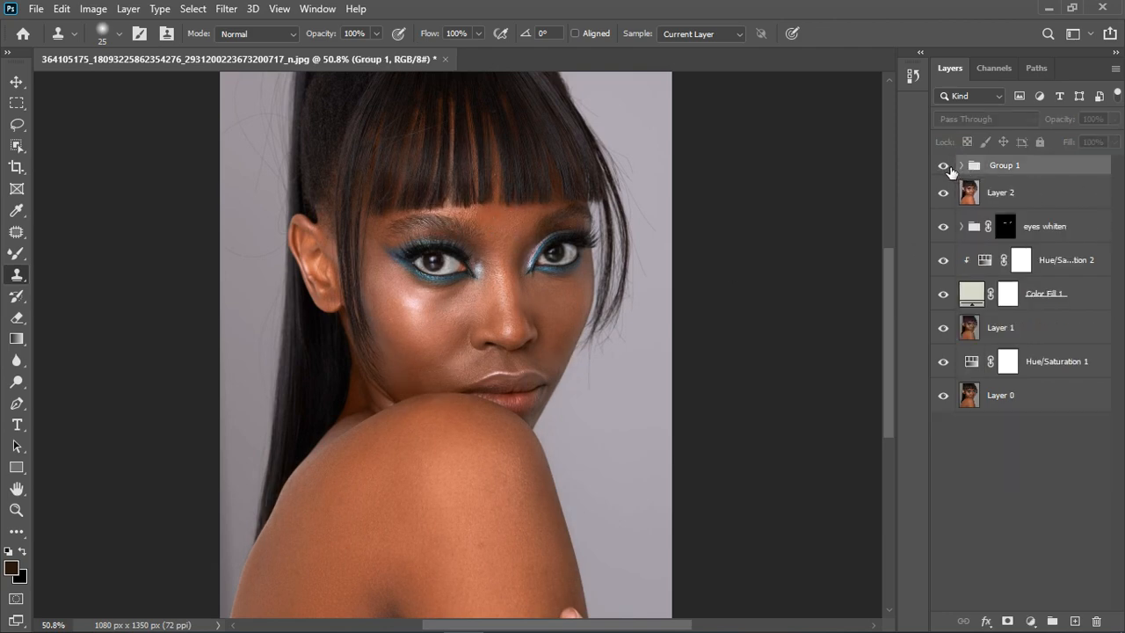
left_click(946, 167)
left_click(948, 167)
left_click(948, 167)
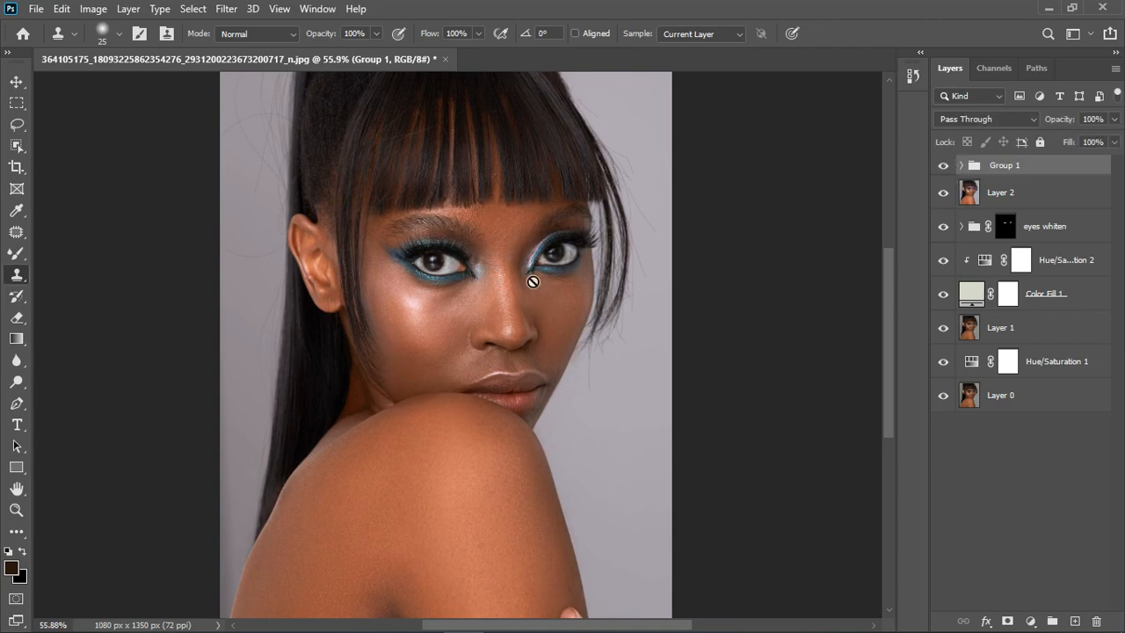
scroll(534, 282, "up", 1)
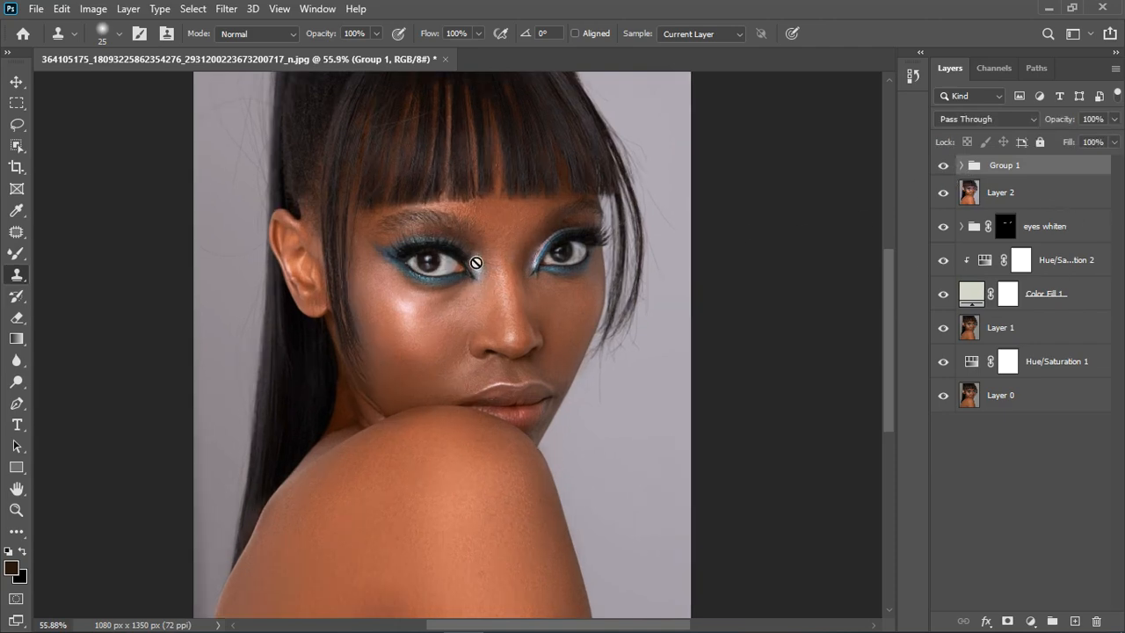
scroll(519, 290, "up", 2)
scroll(508, 259, "down", 2)
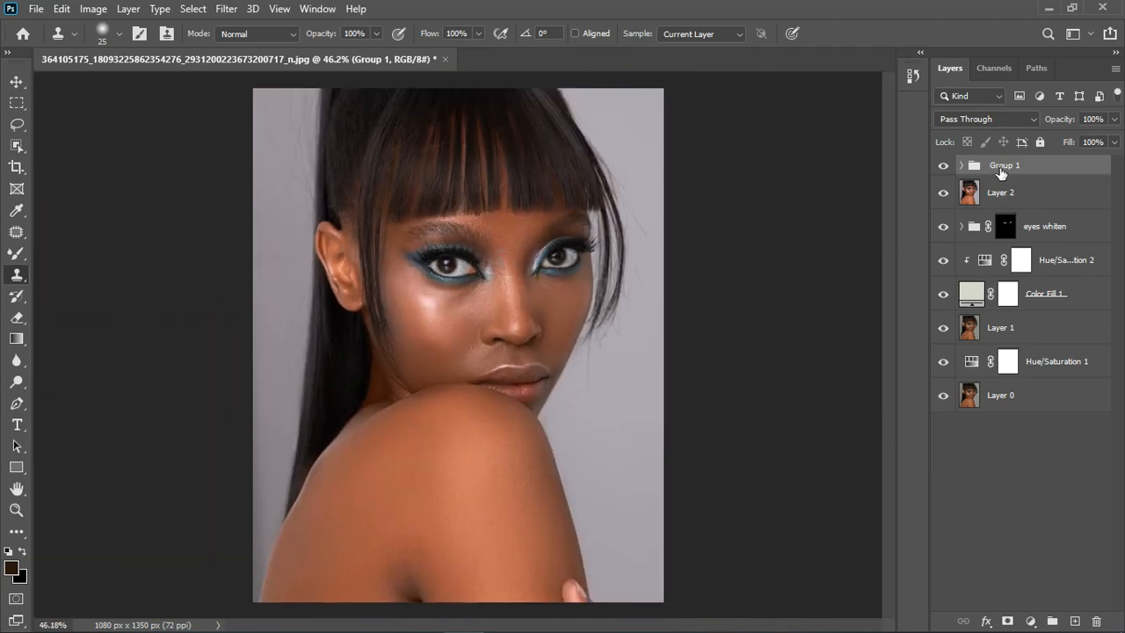
left_click(962, 166)
left_click(963, 166)
- Add two Curves adjustment layers above Group 1
left_click(1032, 620)
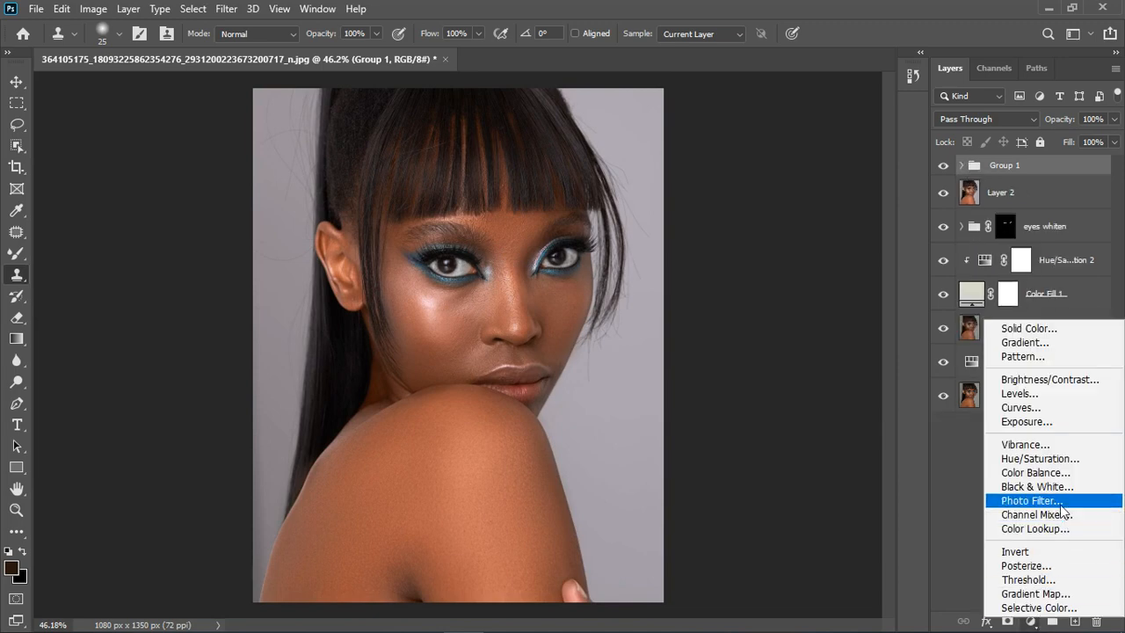
left_click(1043, 408)
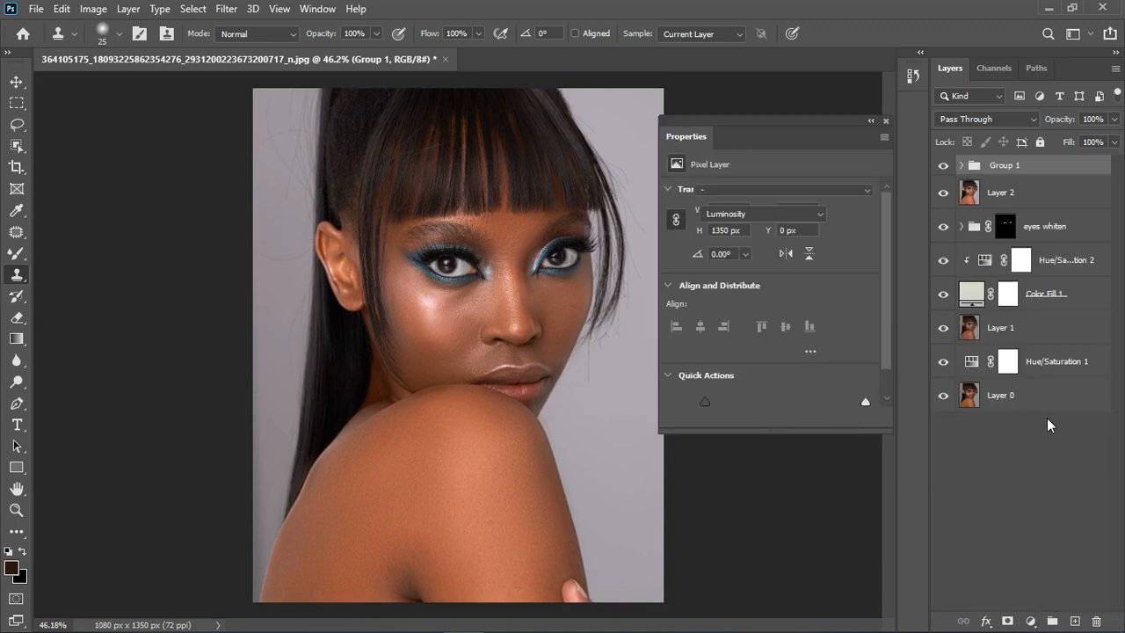
left_click(1032, 621)
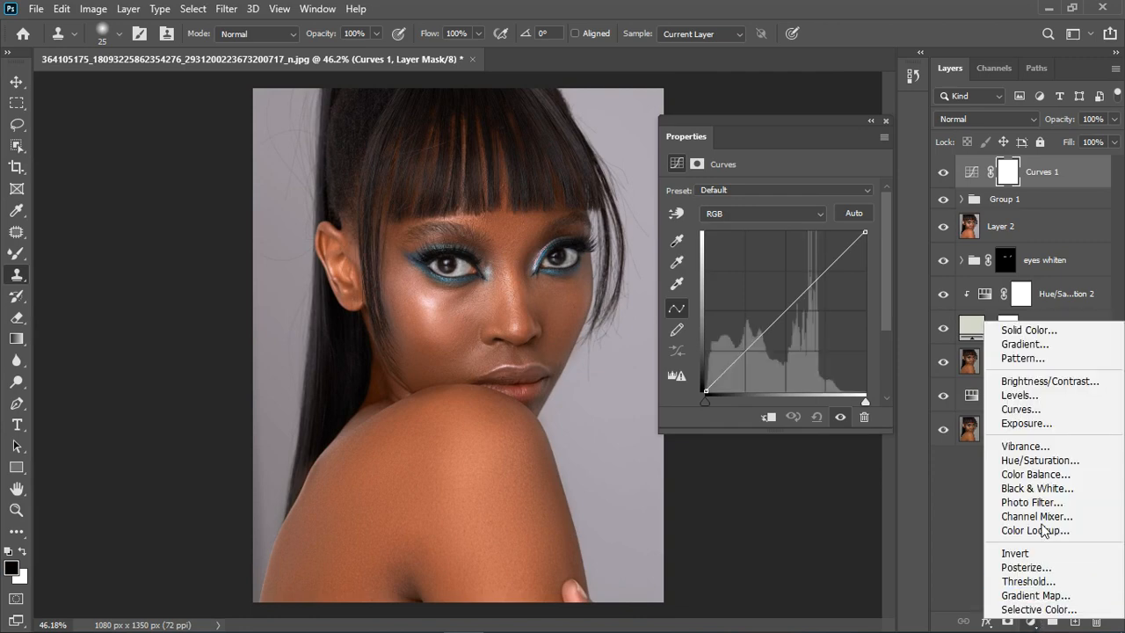
left_click(1038, 409)
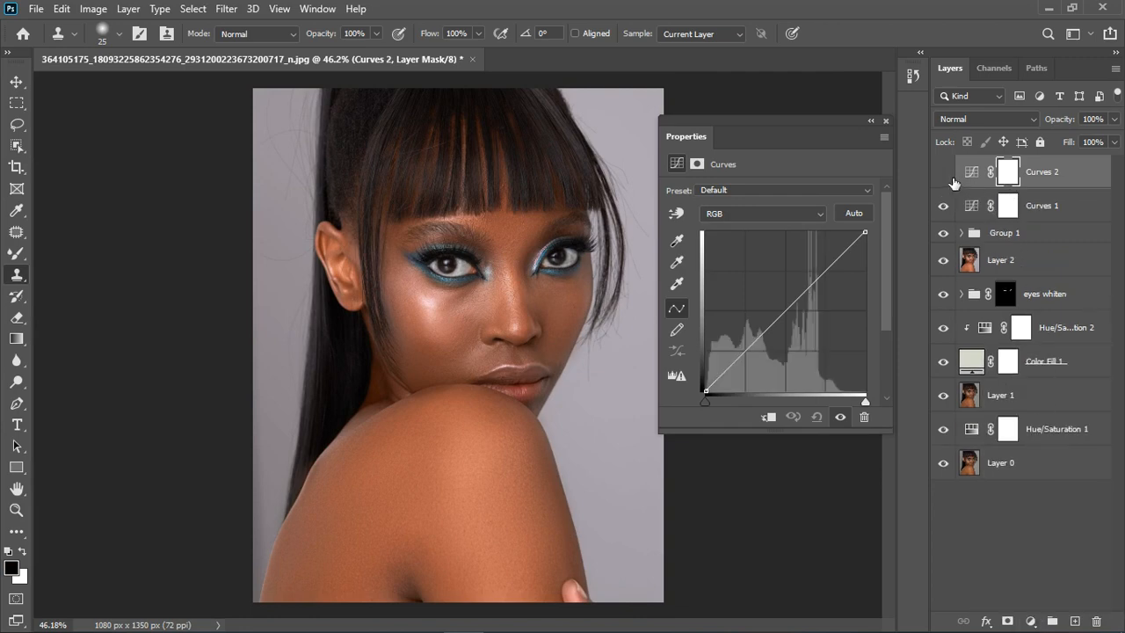
- Lower the RGB midtones in Curves 1 to darken the image, and invert its layer mask to black
left_click(976, 210)
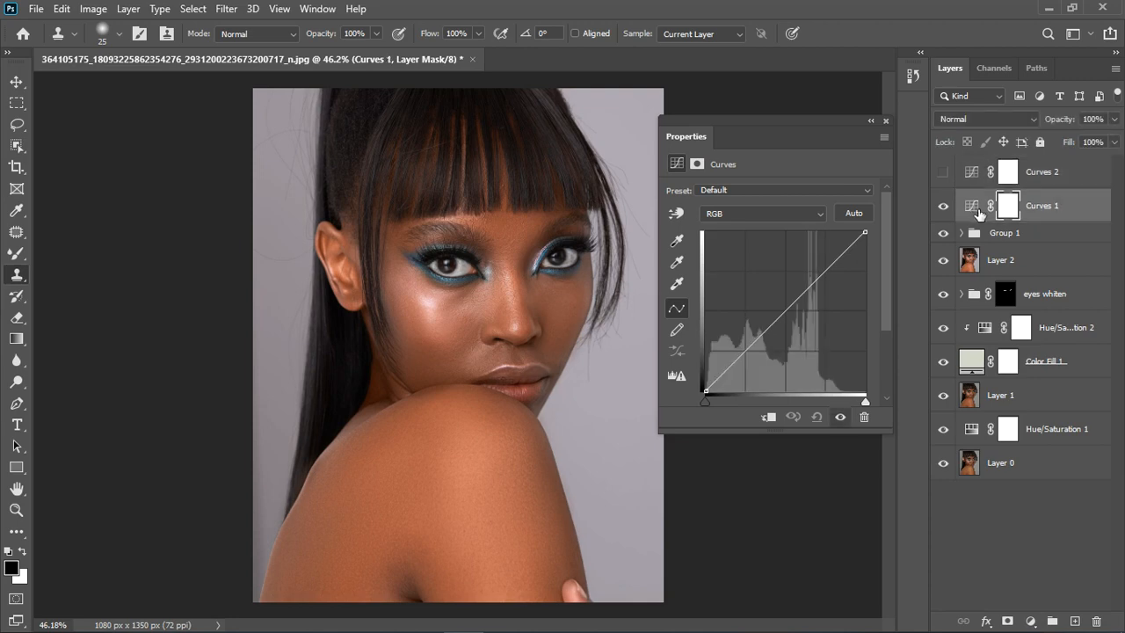
left_click(974, 207)
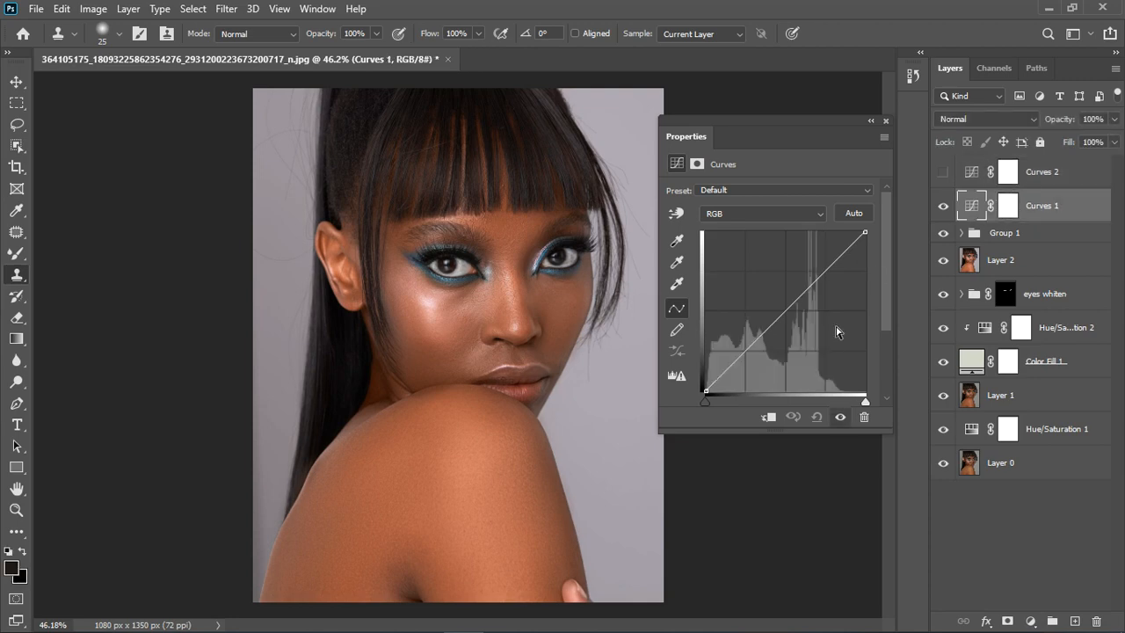
left_click(795, 321)
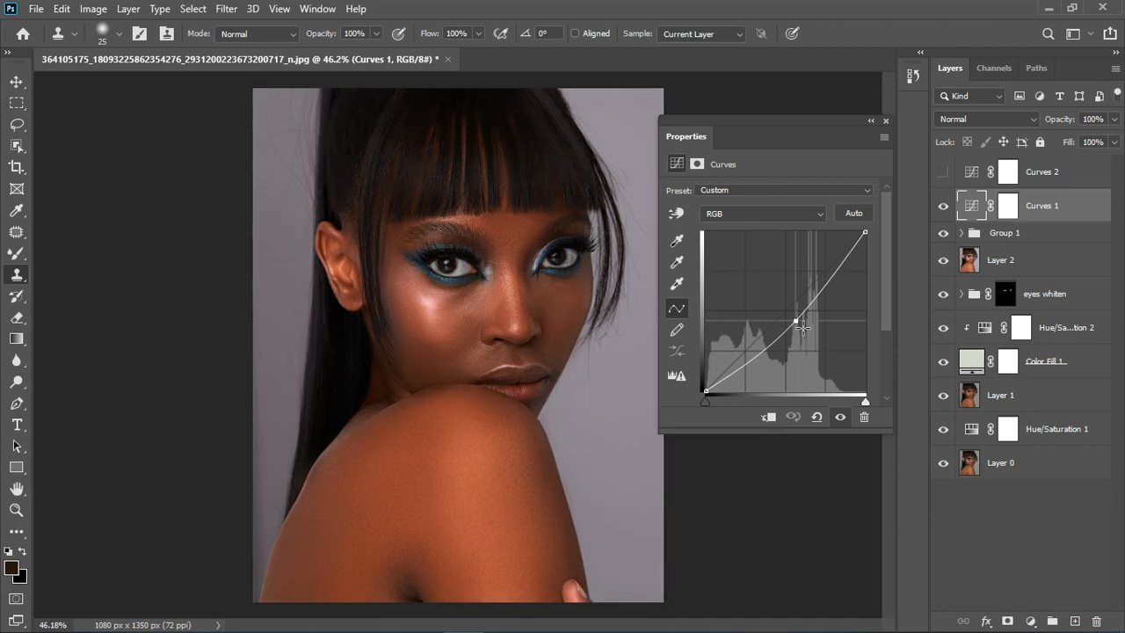
left_click_drag(805, 328, 805, 328)
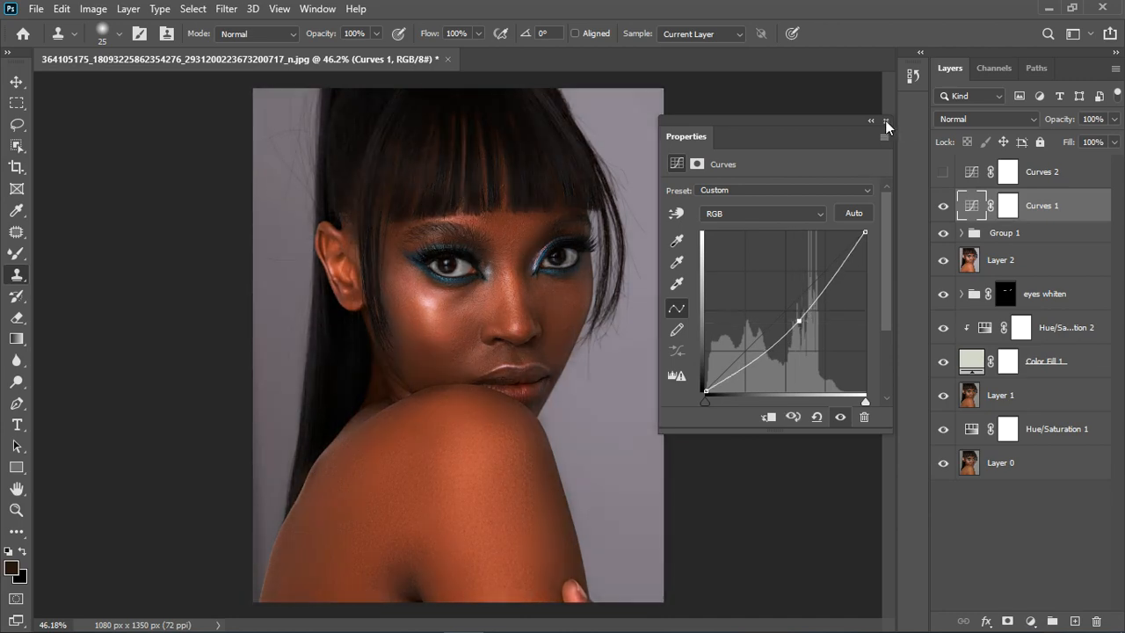
left_click(885, 121)
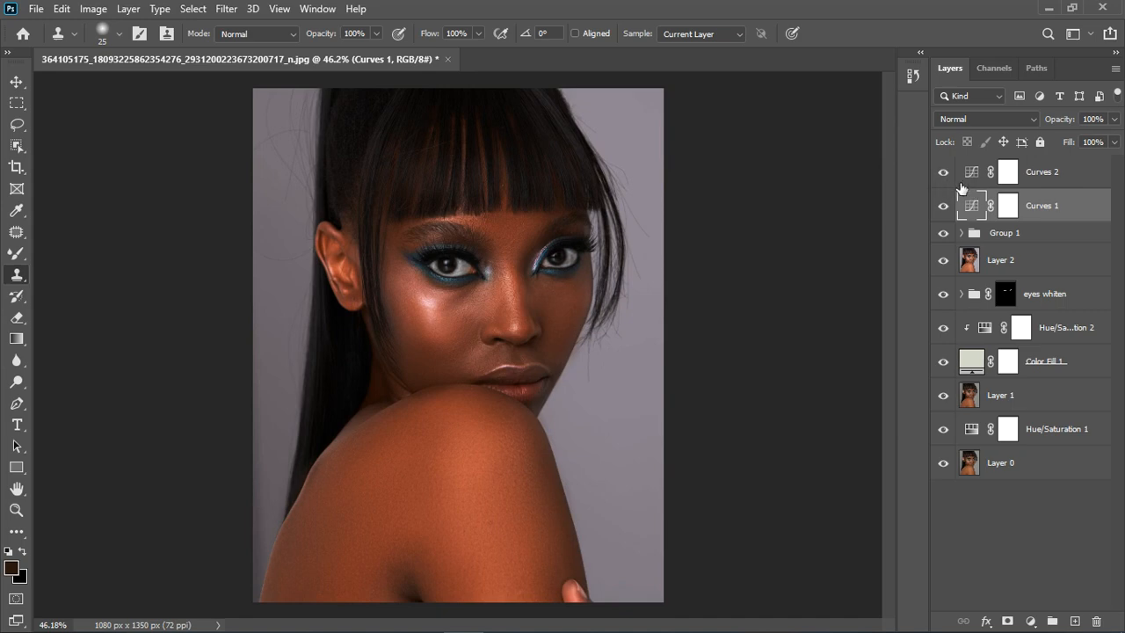
left_click(1009, 209)
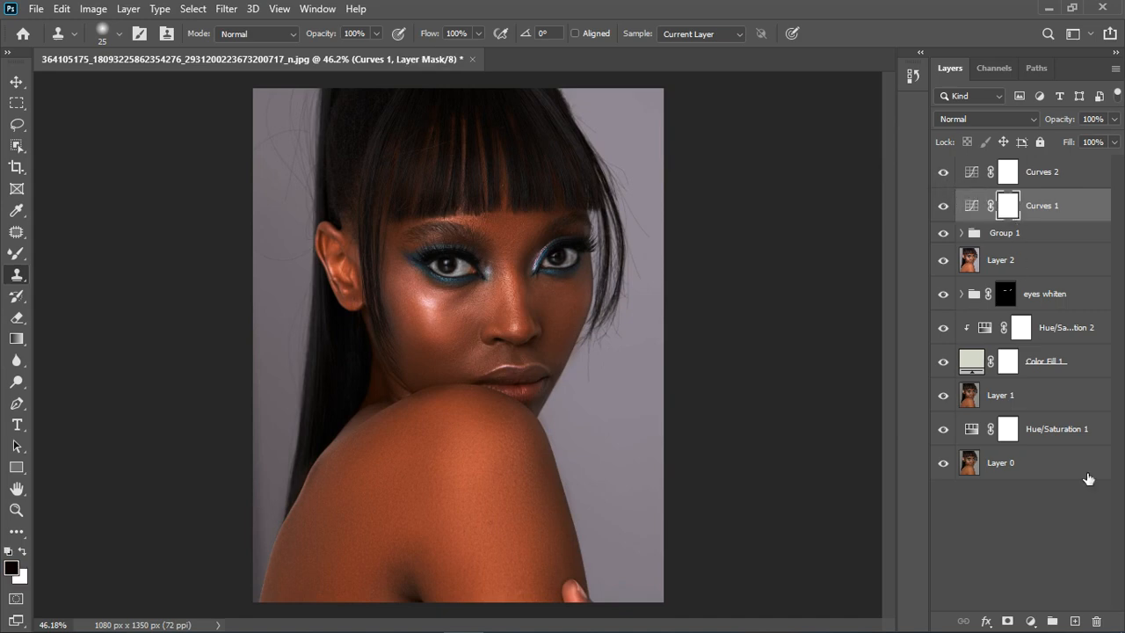
key("ctrl+i")
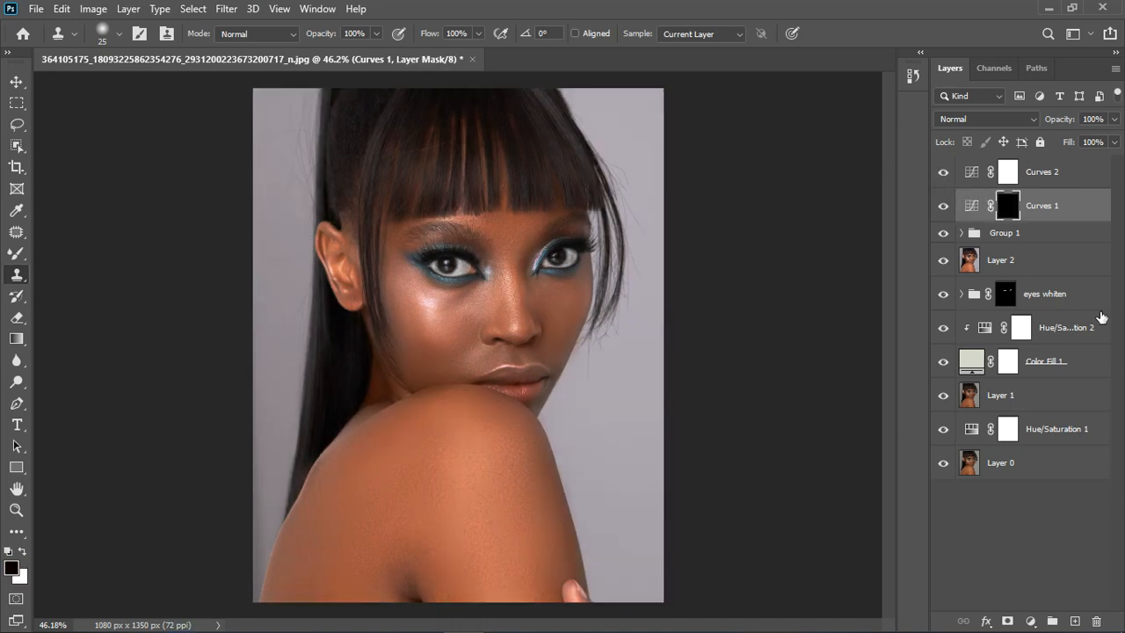
- Raise the RGB midtones in Curves 2 to brighten the image, and invert its layer mask to black
double_click(986, 181)
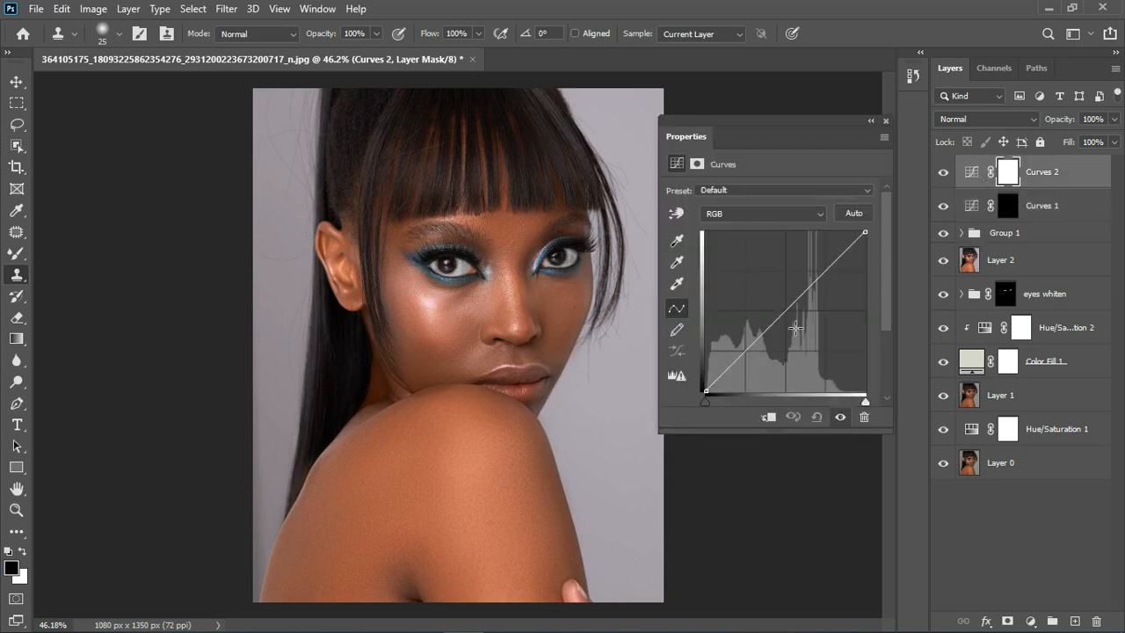
left_click_drag(794, 324, 782, 314)
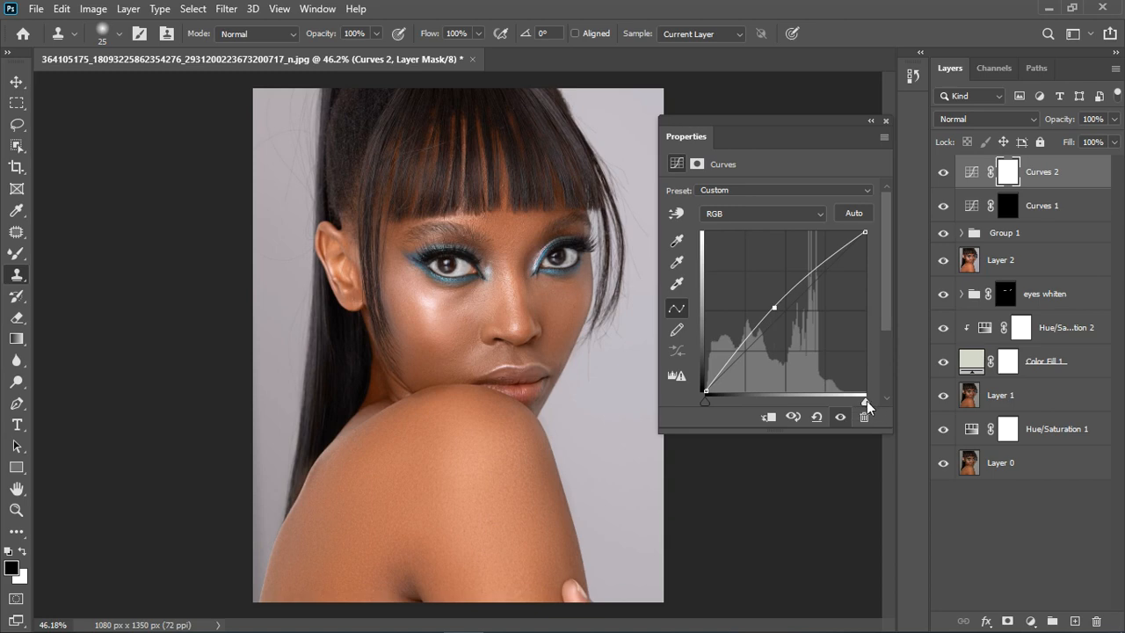
left_click_drag(866, 401, 865, 397)
left_click(886, 121)
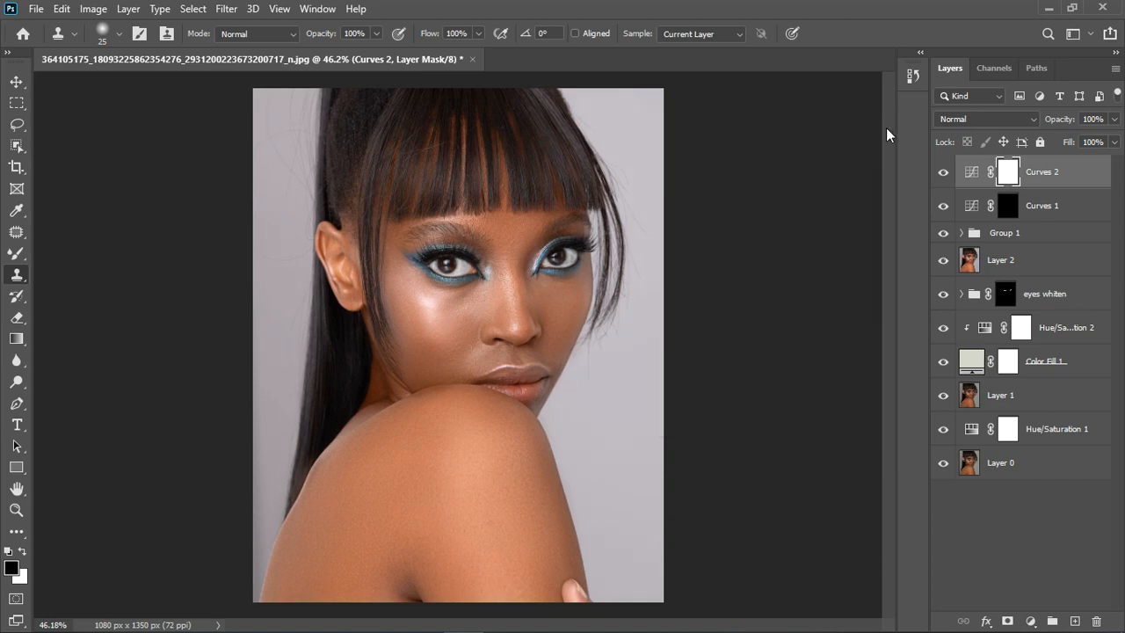
key("ctrl+i")
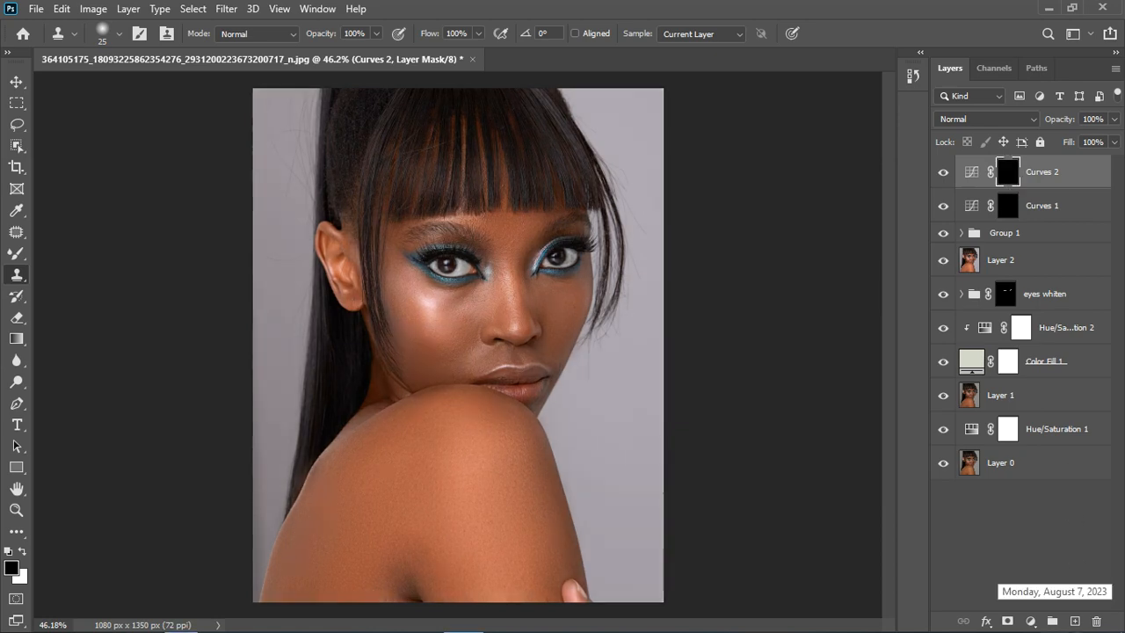
- Switch to the Brush tool for painting on the Curves layer masks
scroll(513, 278, "up", 2)
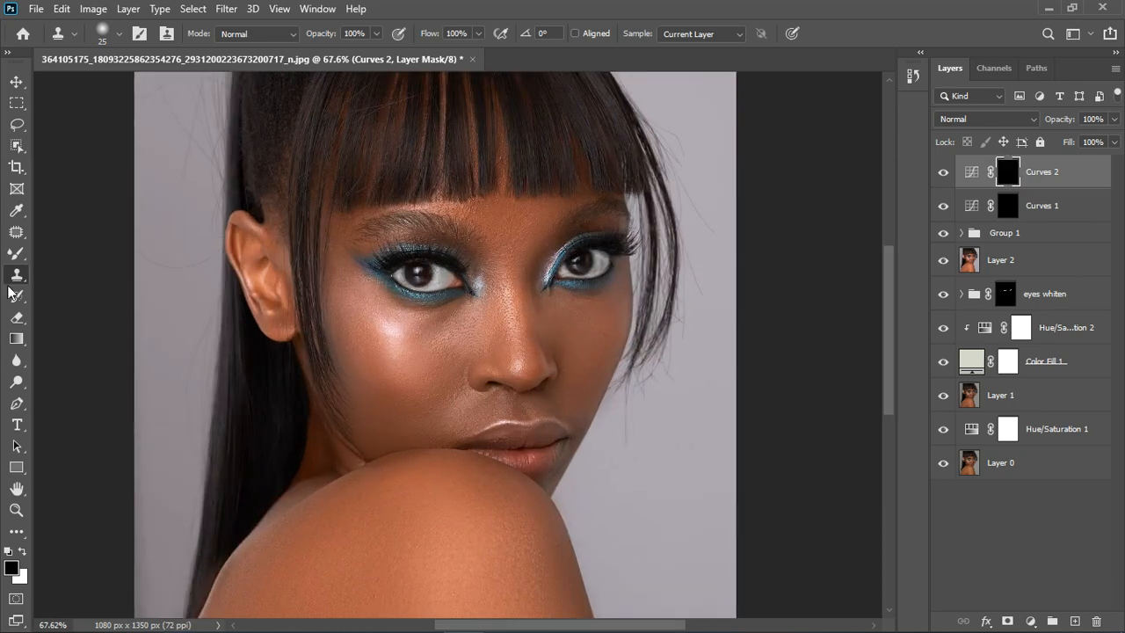
left_click(16, 256)
key("shift+b")
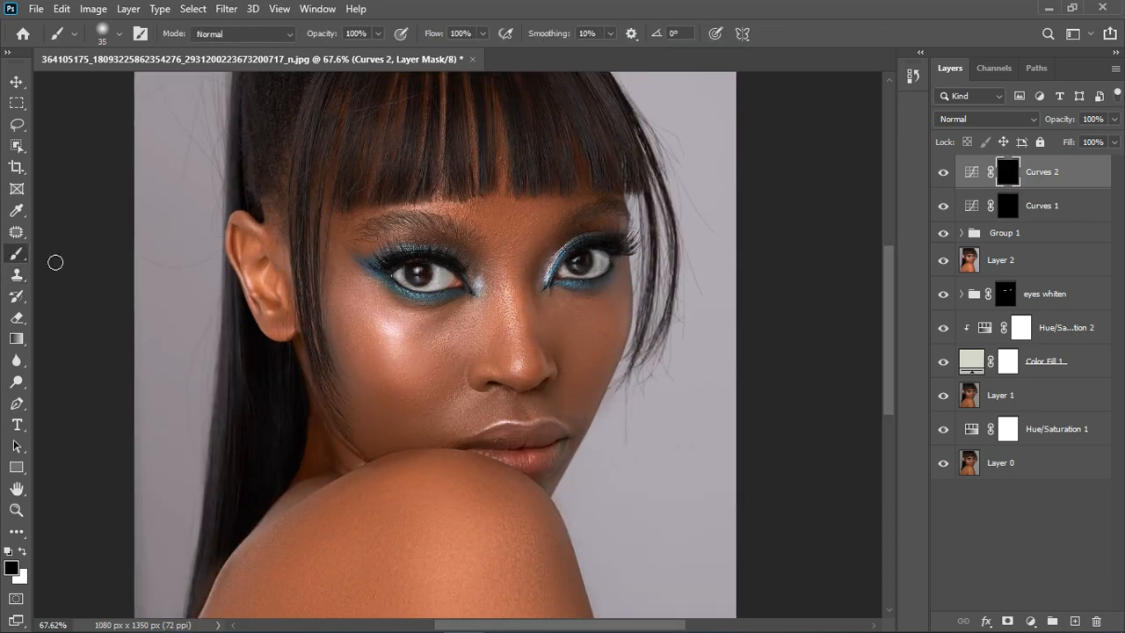
scroll(385, 312, "up", 3)
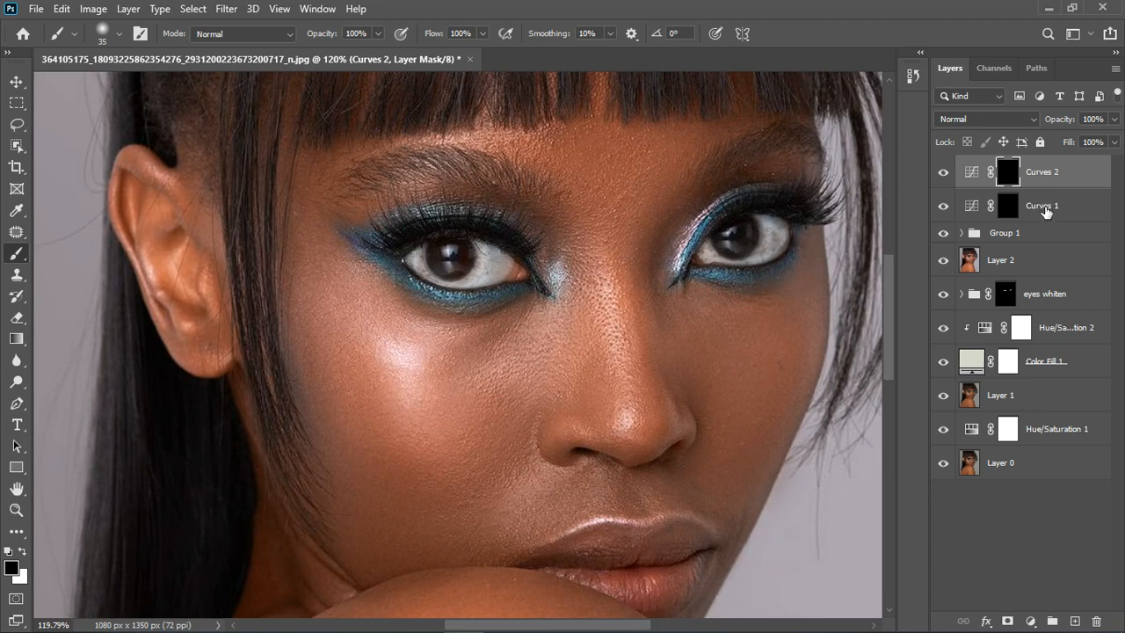
- Rename the Curves 1 layer as burn and the Curves 2 layer as dodge
double_click(1042, 206)
type("b")
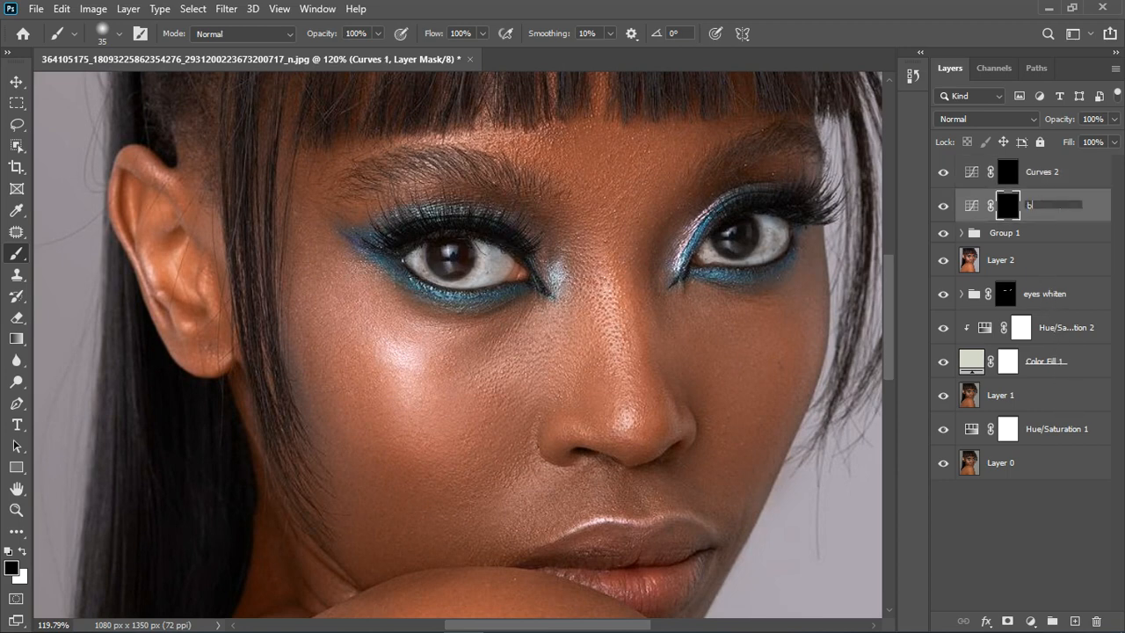
type("urn")
key("Return")
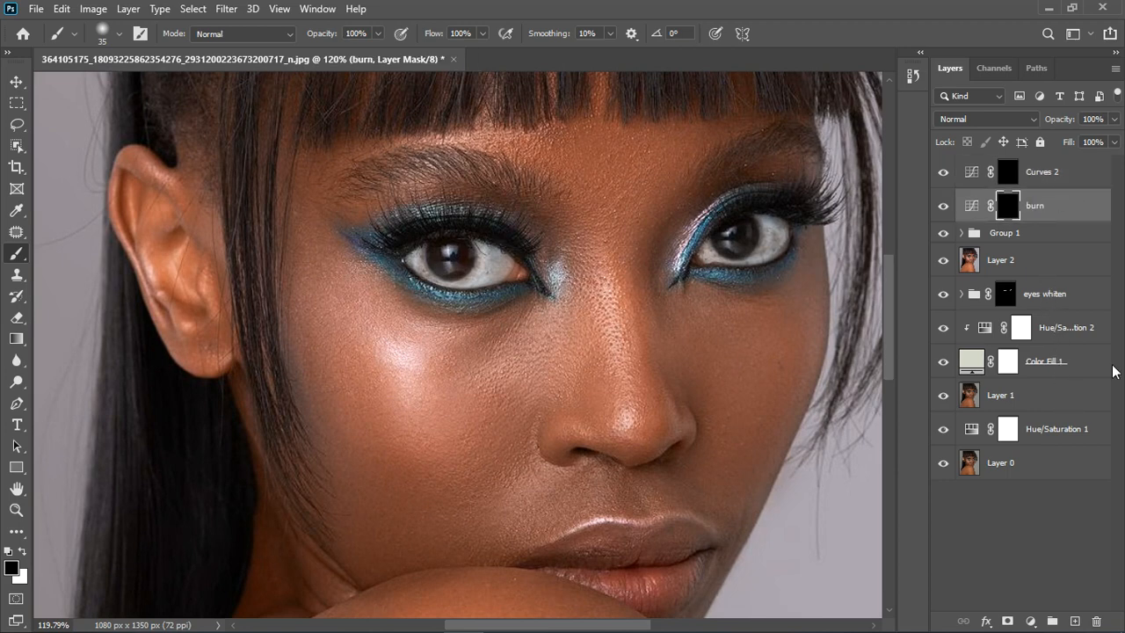
double_click(1052, 176)
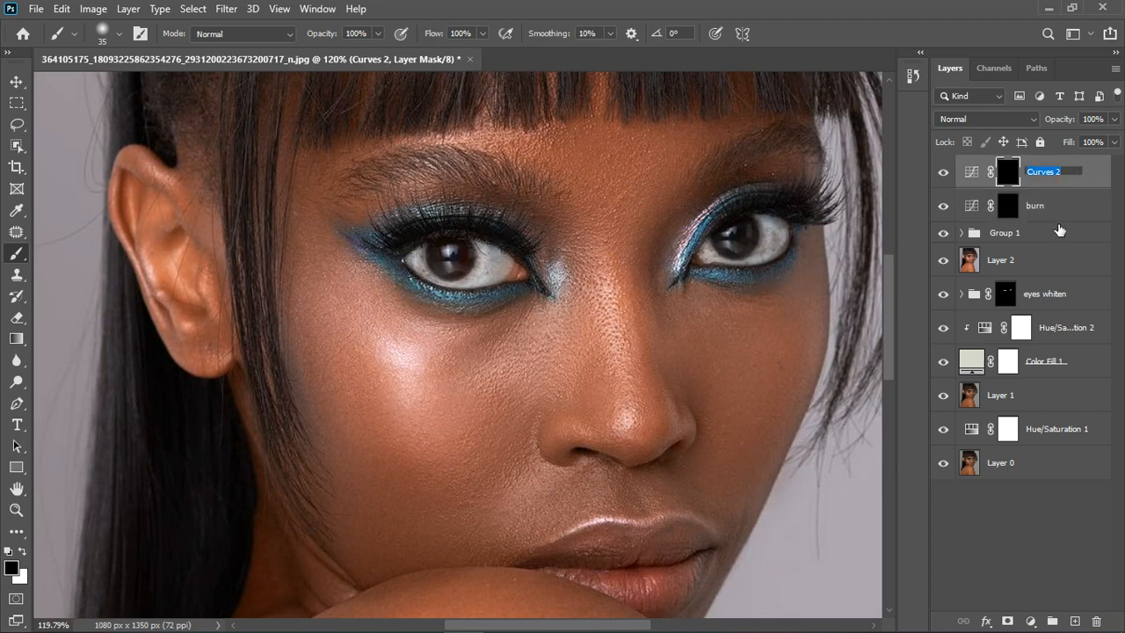
type("dodge")
key("Return")
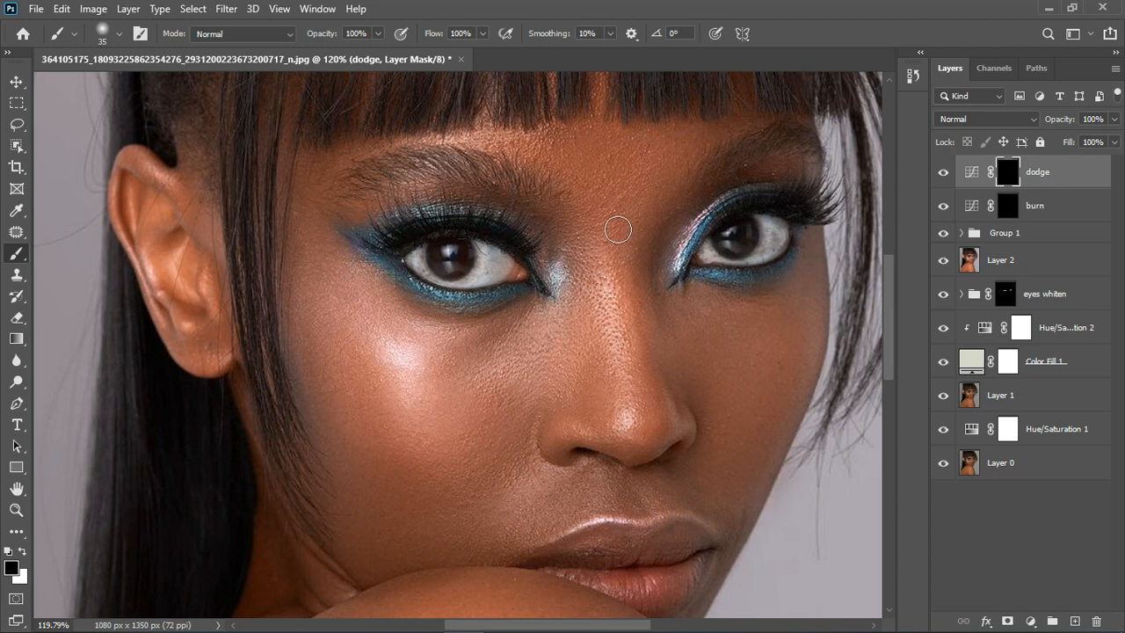
- Paint a straight white highlight down the nose bridge on the dodge mask with a 35 px brush at 98% hardness
left_click(23, 551)
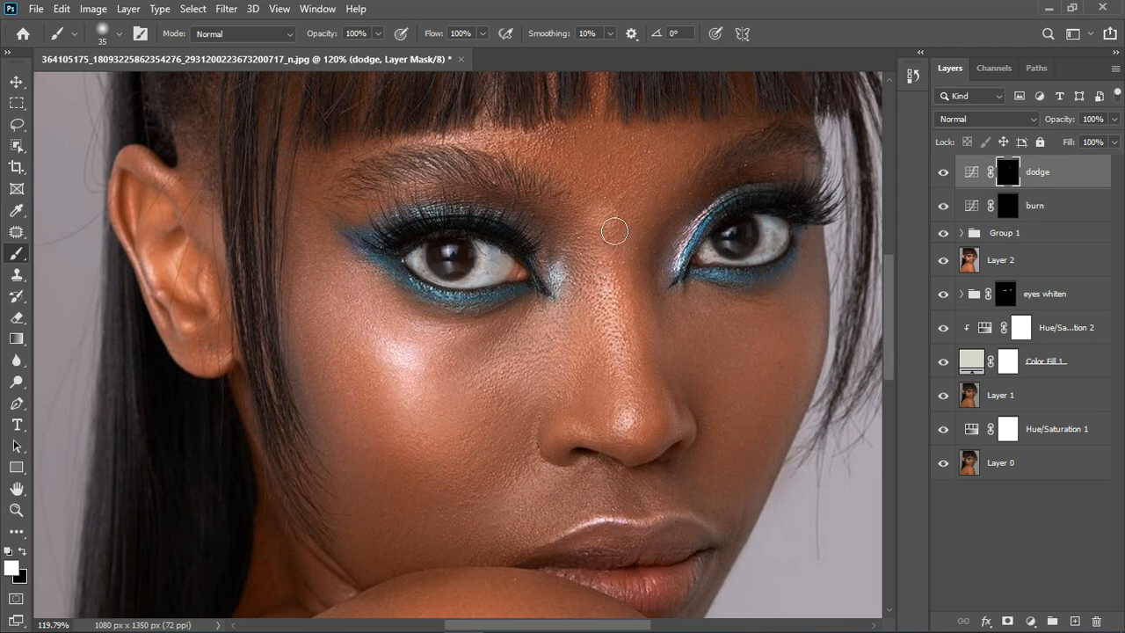
left_click(118, 34)
left_click_drag(94, 124, 195, 124)
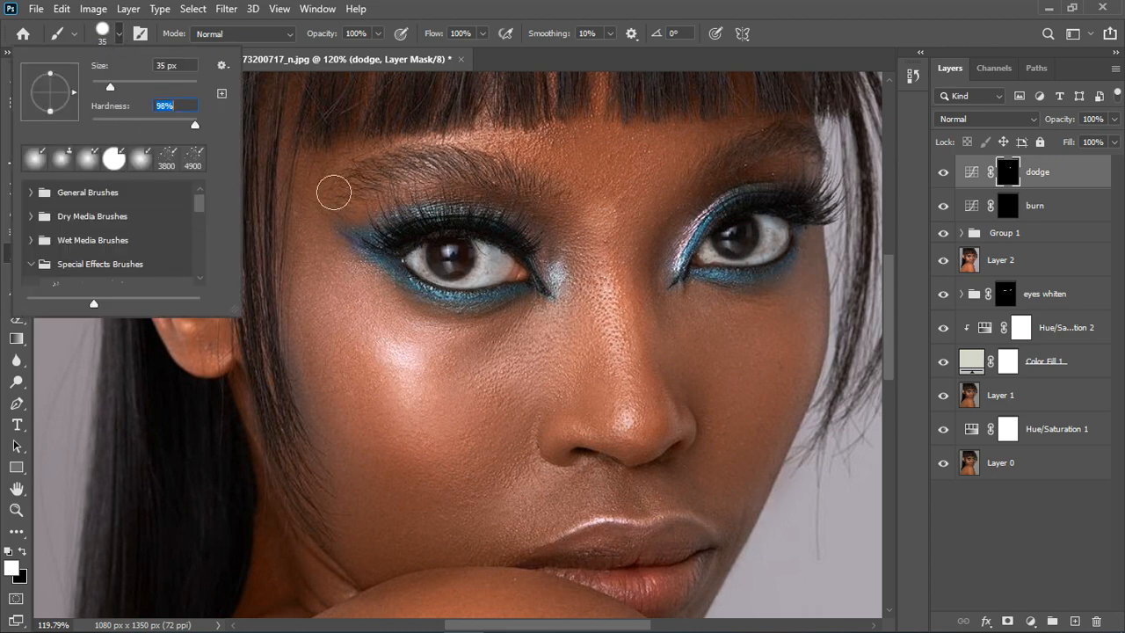
key("Return")
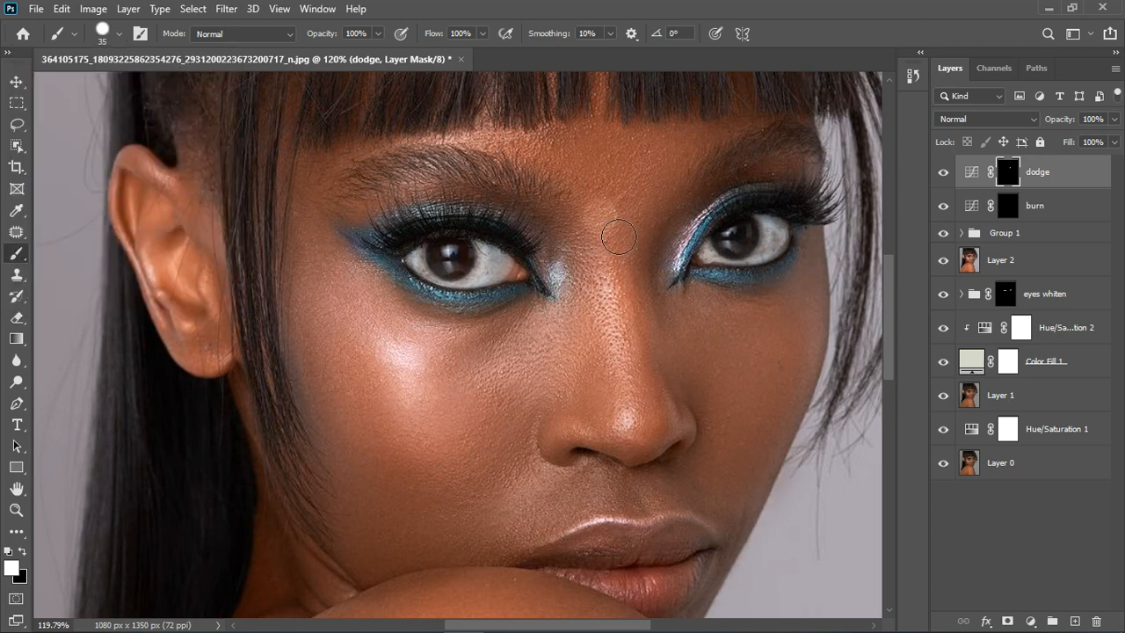
left_click(651, 436, "shift")
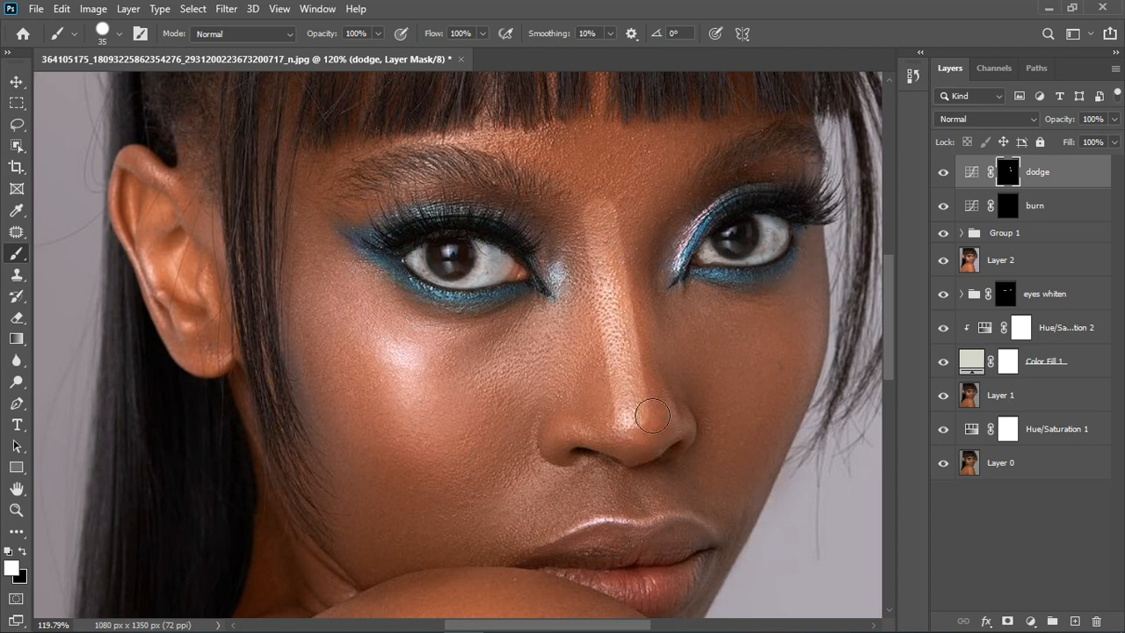
- Paint a short white highlight on the nearer cheekbone in the dodge mask, undoing the stray stroke that crosses from the nose
left_click(388, 346, "shift")
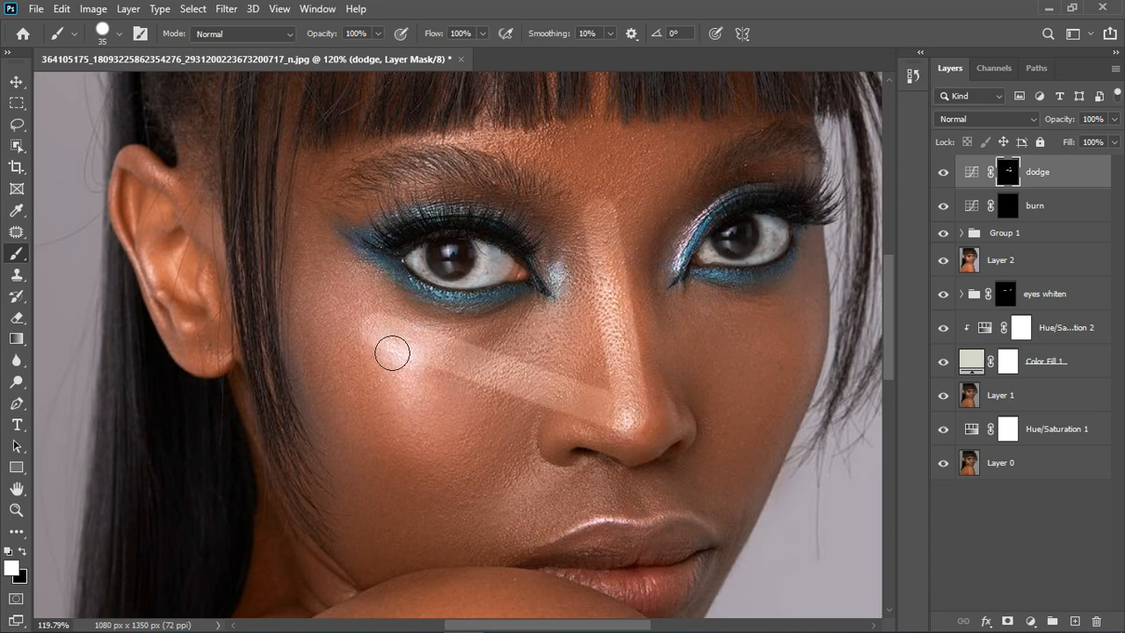
key("ctrl+z")
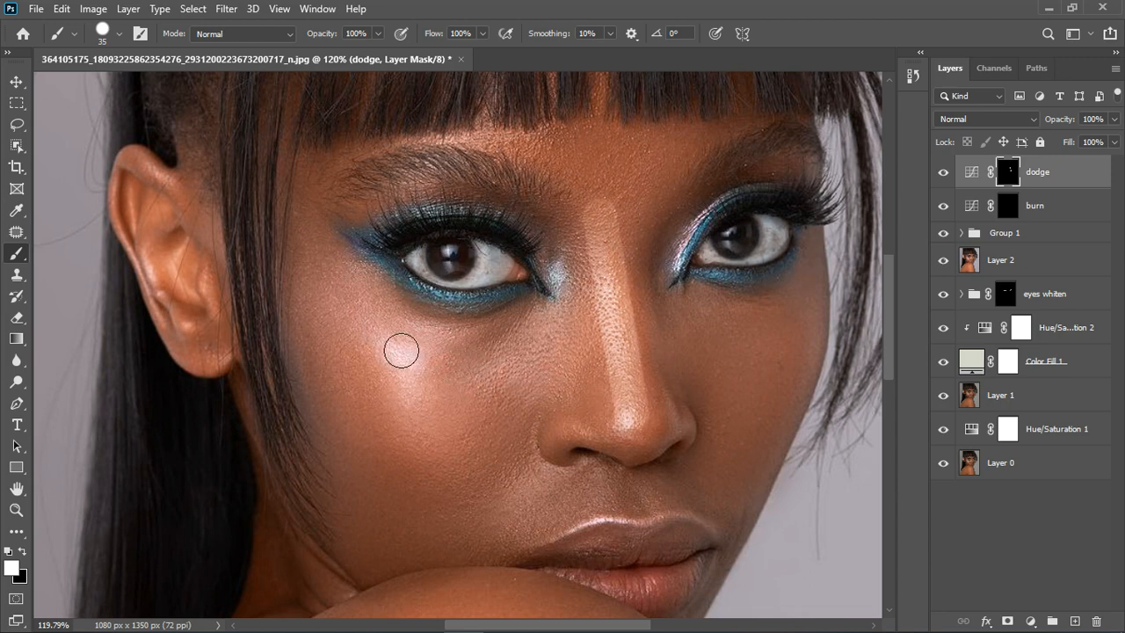
left_click(438, 432, "shift")
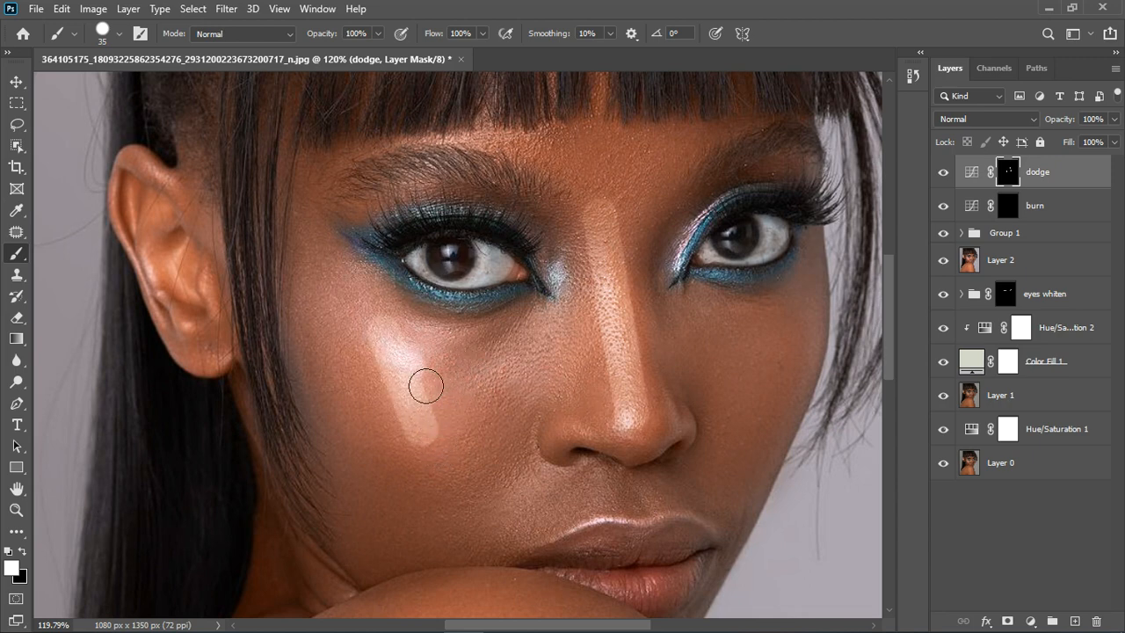
left_click(431, 357)
- Paint a small white highlight on the far cheek in the dodge mask, undoing the stroke across the face
scroll(492, 378, "down", 2)
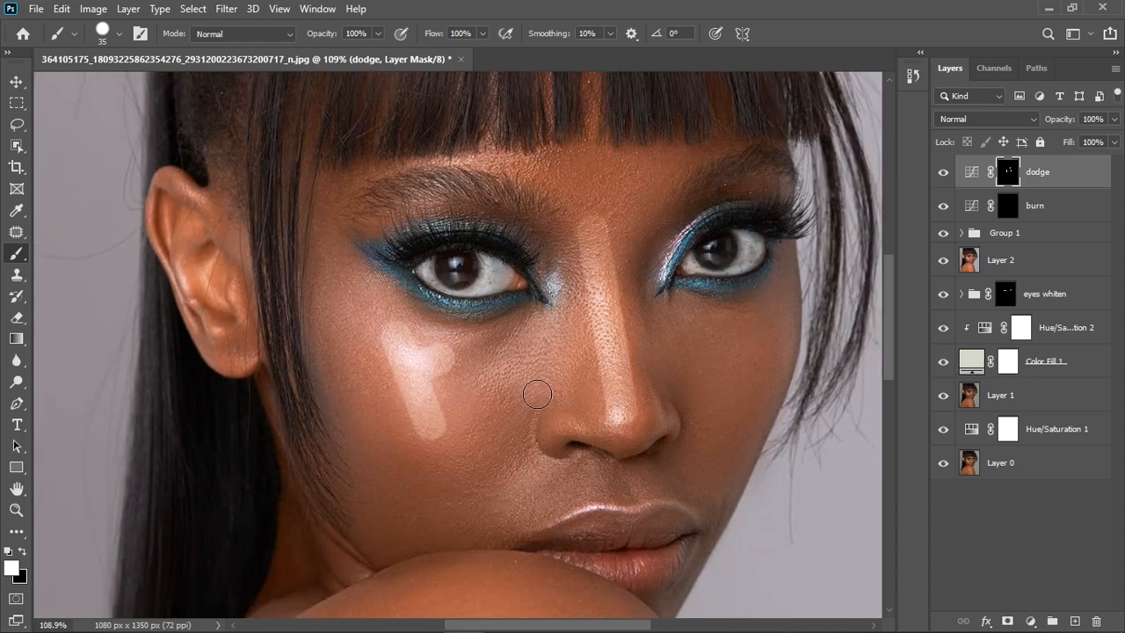
left_click(763, 345, "shift")
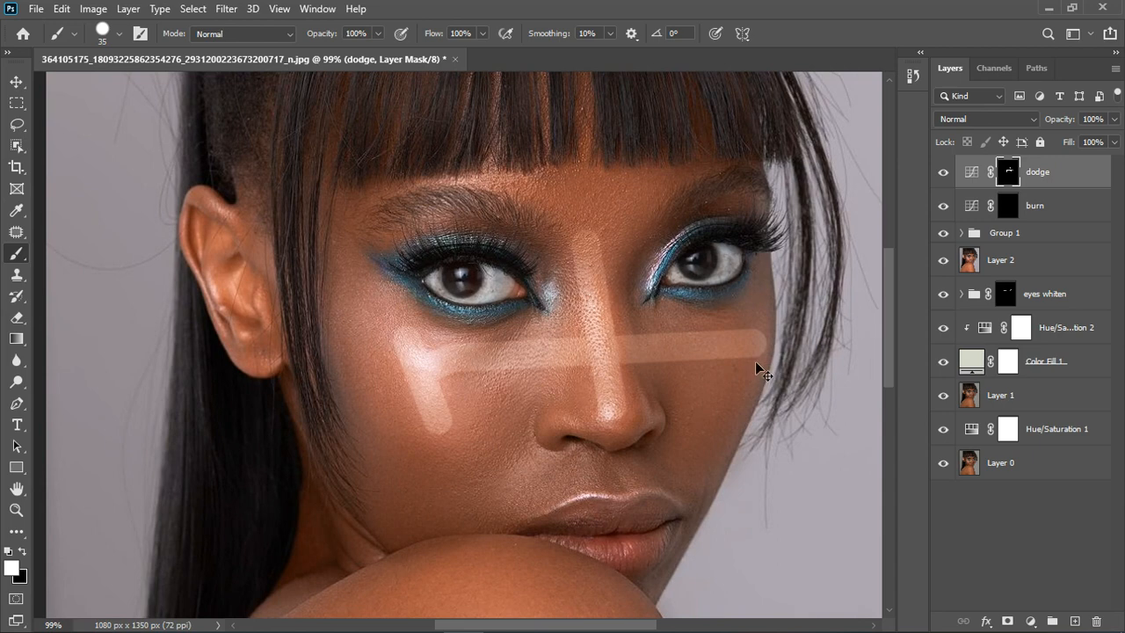
key("ctrl+z")
left_click(756, 344)
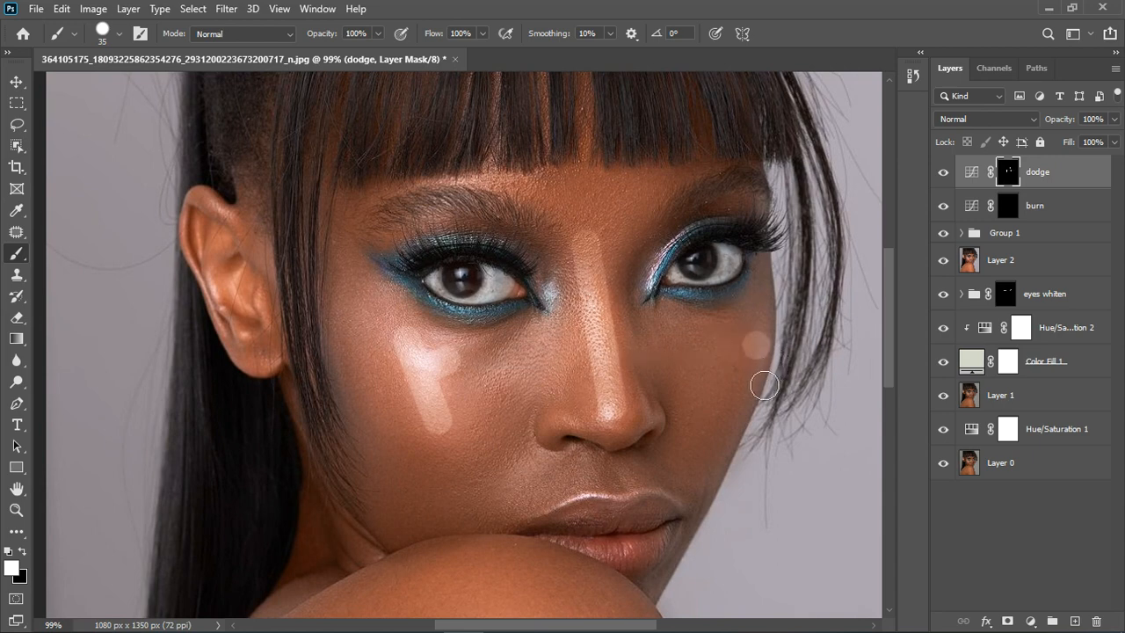
left_click(753, 362)
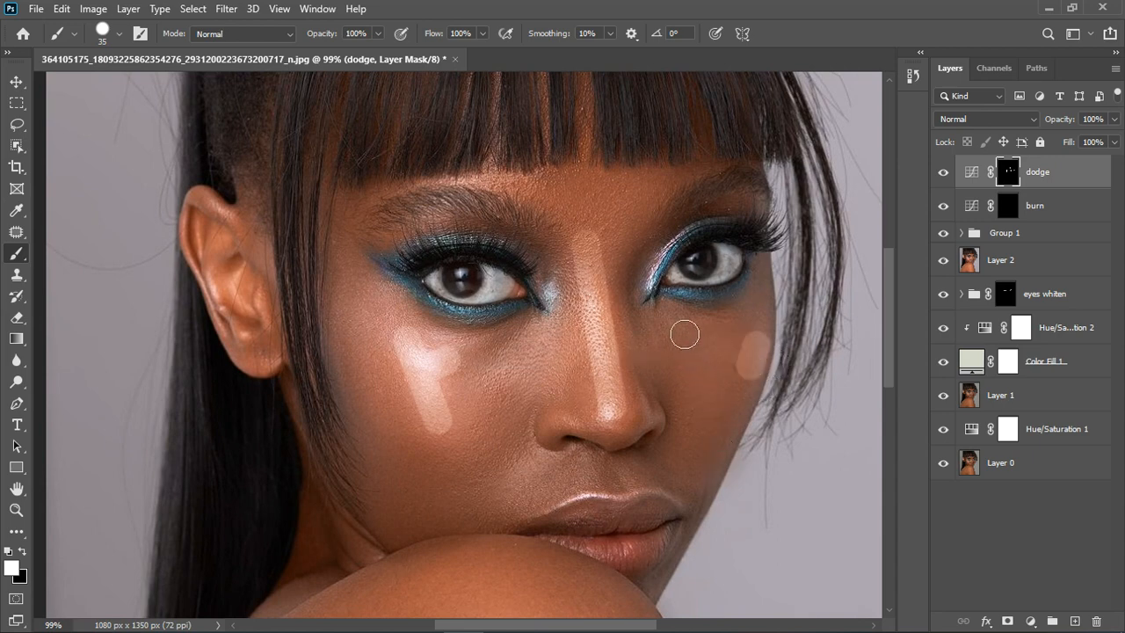
- Trace the upper lip's edge in white on the dodge mask with a 9 px brush, redoing the stroke that overshoots the lip corner
scroll(668, 317, "down", 2)
scroll(572, 501, "up", 4)
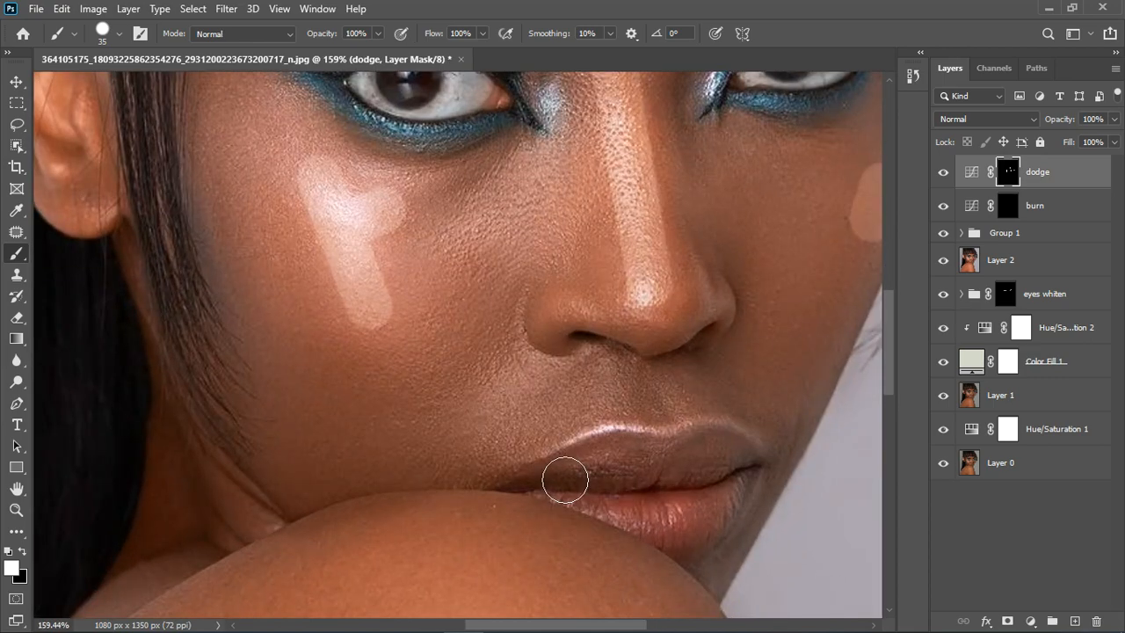
key("bracketleft")
key("bracketleft")
key("bracketleft")
key("bracketleft")
key("bracketleft")
mouse_move(545, 464)
left_mouse_down()
mouse_move(598, 439)
mouse_move(708, 428)
mouse_move(784, 441)
left_mouse_up()
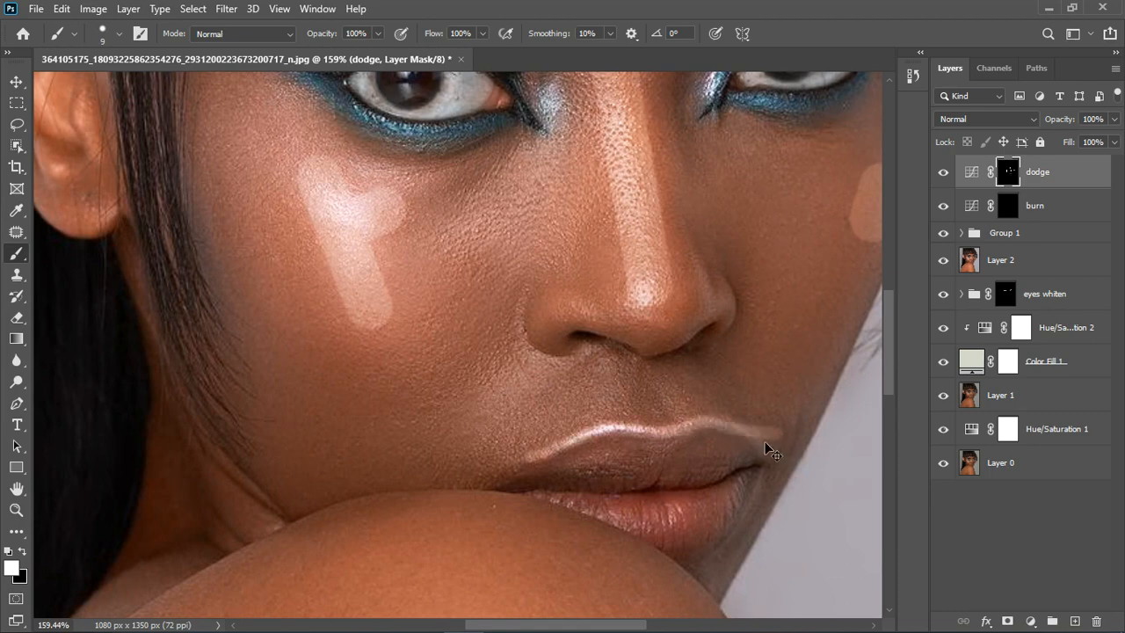
key("ctrl+z")
key("ctrl+z")
mouse_move(538, 462)
left_mouse_down()
mouse_move(606, 431)
mouse_move(728, 425)
mouse_move(763, 452)
left_mouse_up()
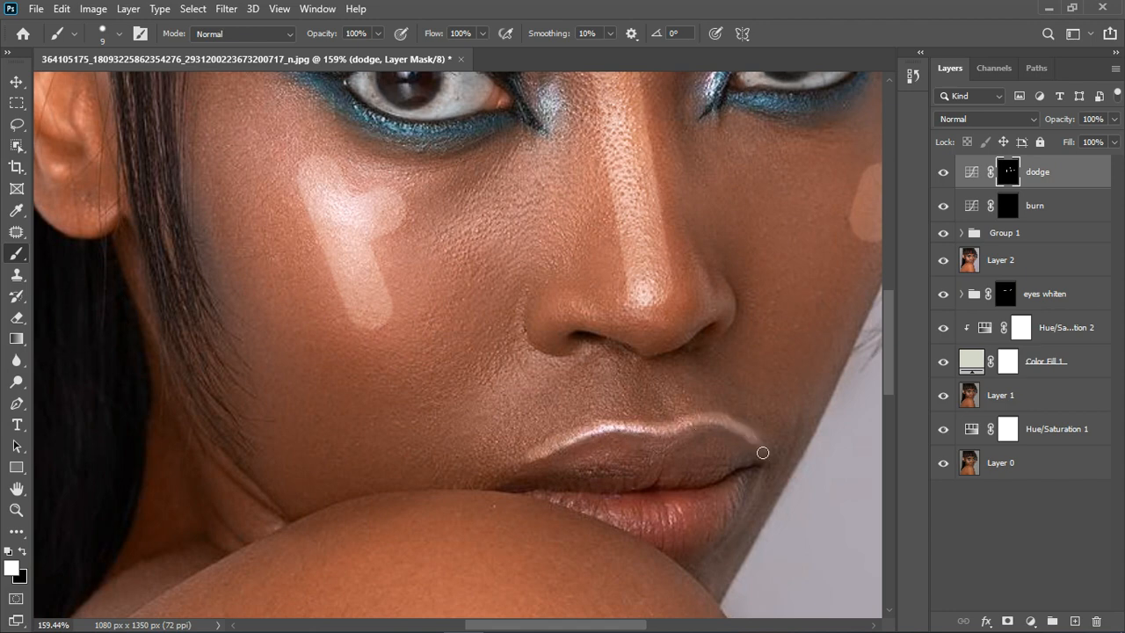
- Brighten the lower lip on the dodge mask with a 15 px brush, and swap the painting colour to black
scroll(668, 448, "down", 2)
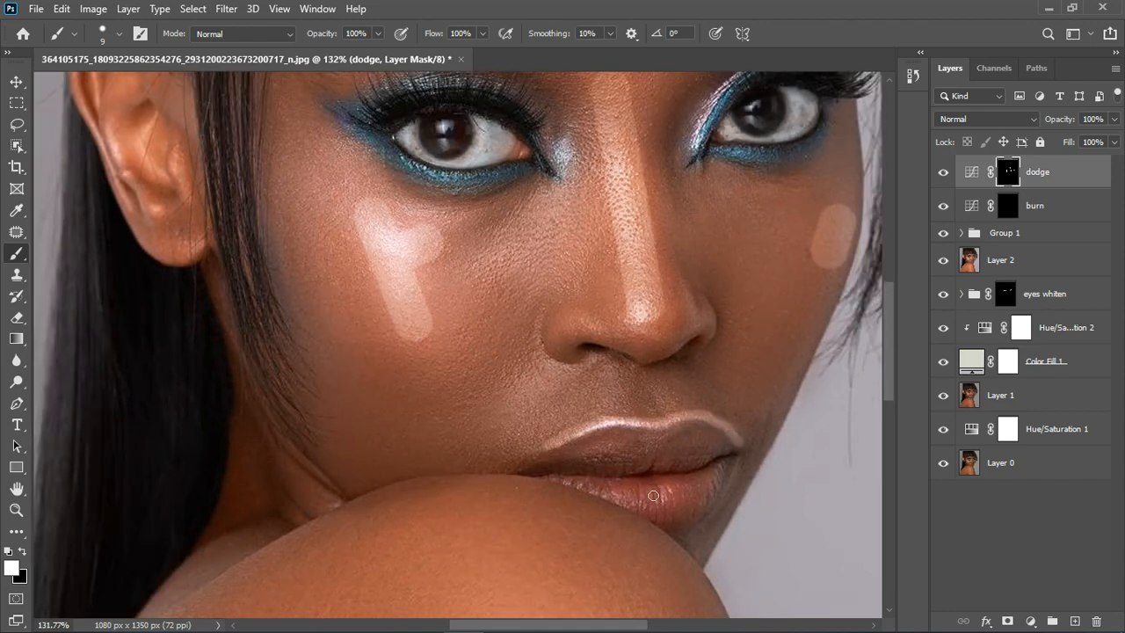
key("bracketright")
key("bracketright")
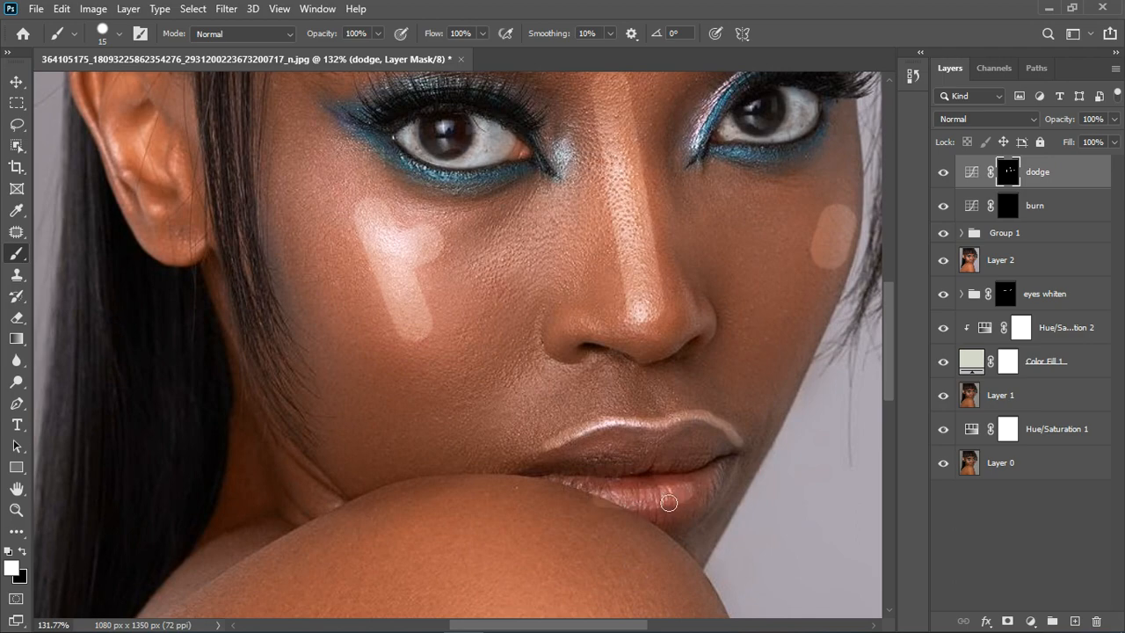
key("x")
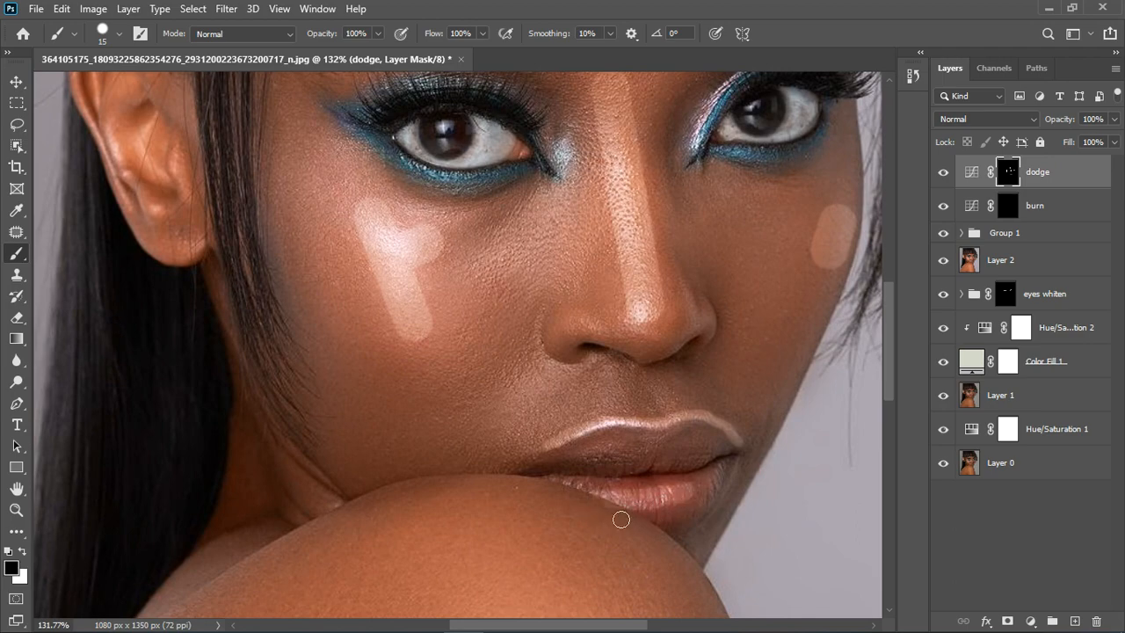
- Paint a white highlight on the skin above the nearer eyebrow in the dodge mask with a 35 px brush
scroll(502, 407, "down", 3)
scroll(494, 195, "up", 2)
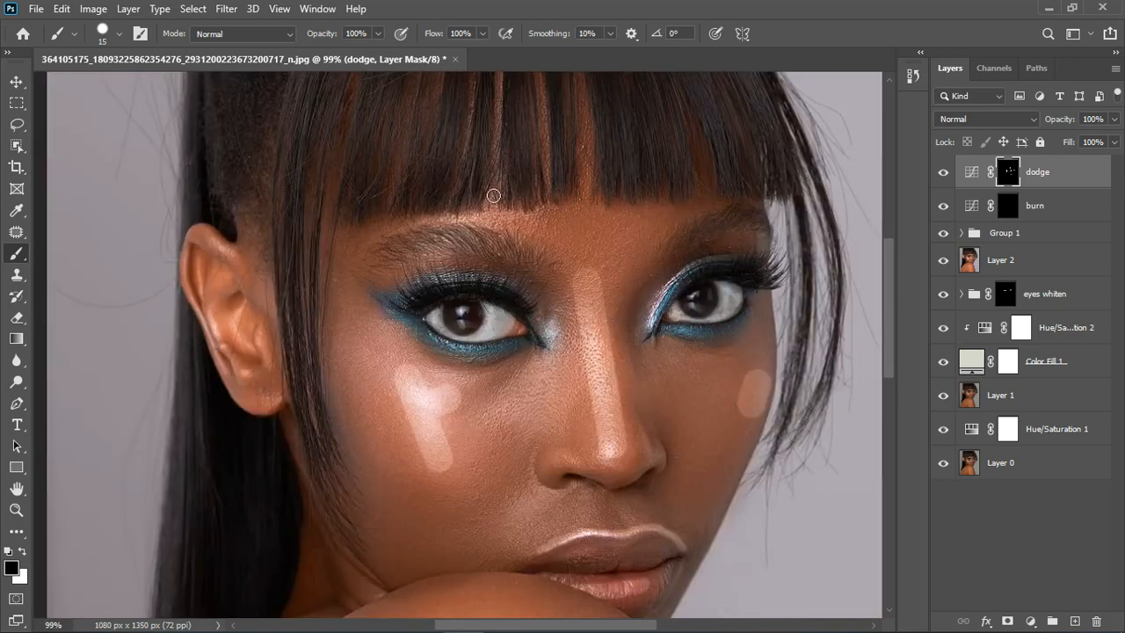
scroll(493, 195, "up", 1)
key("bracketright")
key("bracketright")
key("bracketright")
key("bracketright")
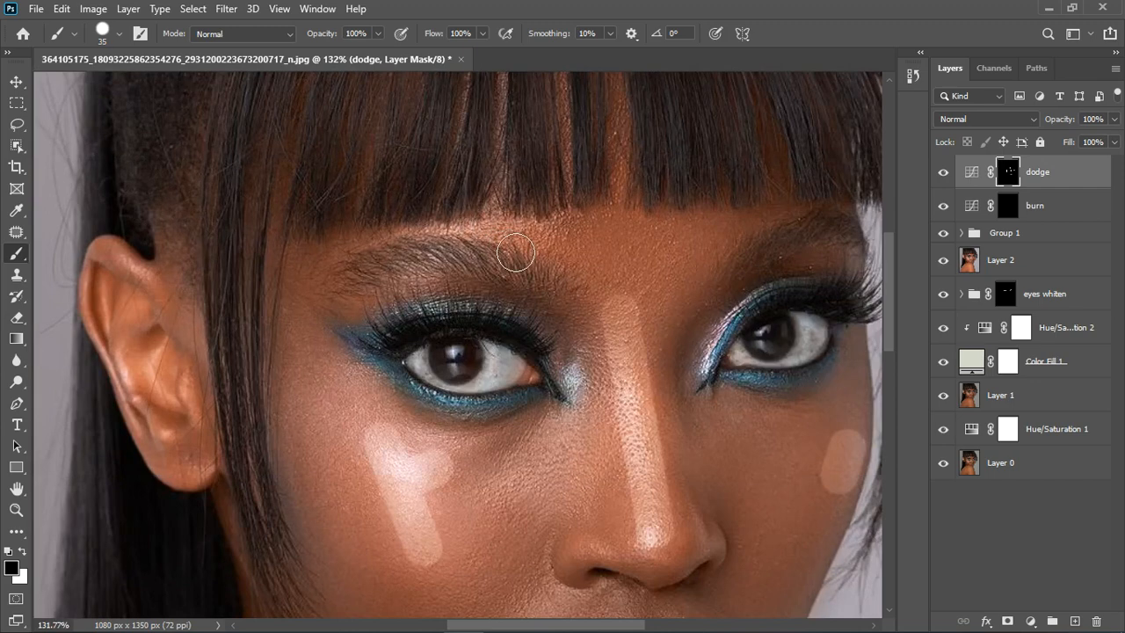
key("x")
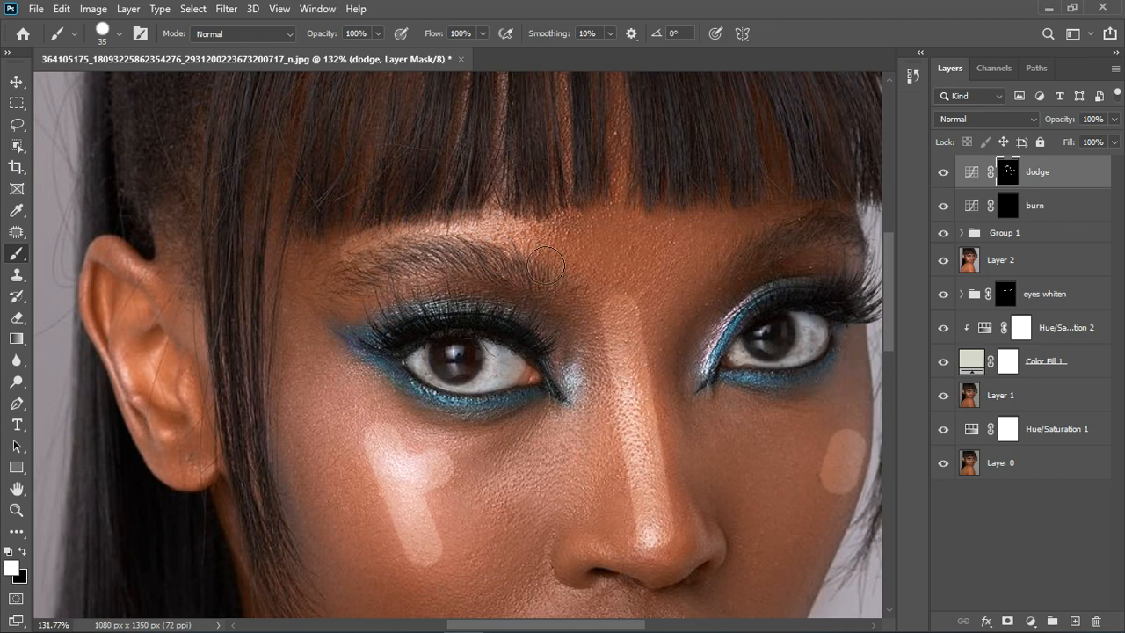
- Paint white highlights along the ear's ridges on the dodge mask with a 20 px brush
key("bracketleft")
key("bracketleft")
key("bracketleft")
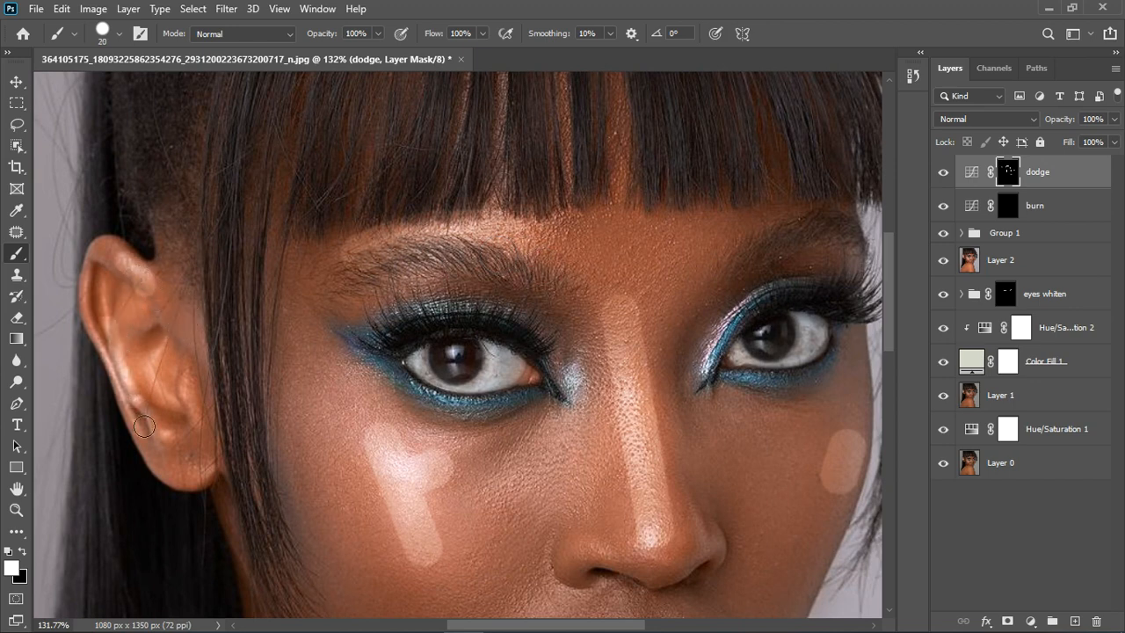
- Paint a long straight white highlight from the shoulder down the upper arm on the dodge mask with a 90 px brush
scroll(341, 368, "down", 6)
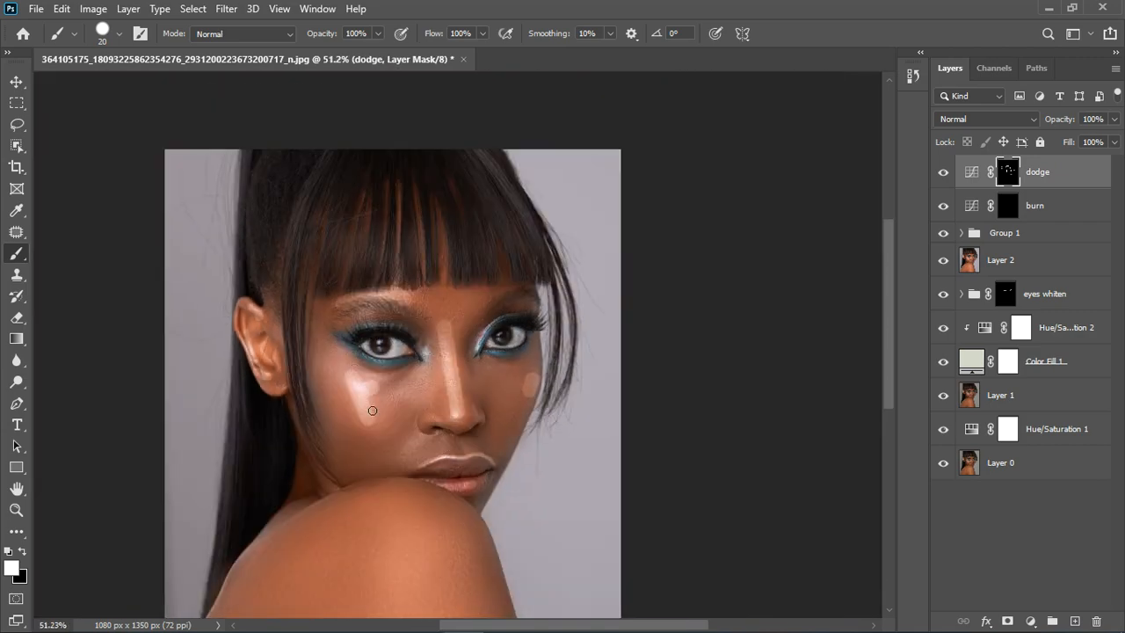
scroll(373, 398, "down", 3)
scroll(458, 460, "up", 2)
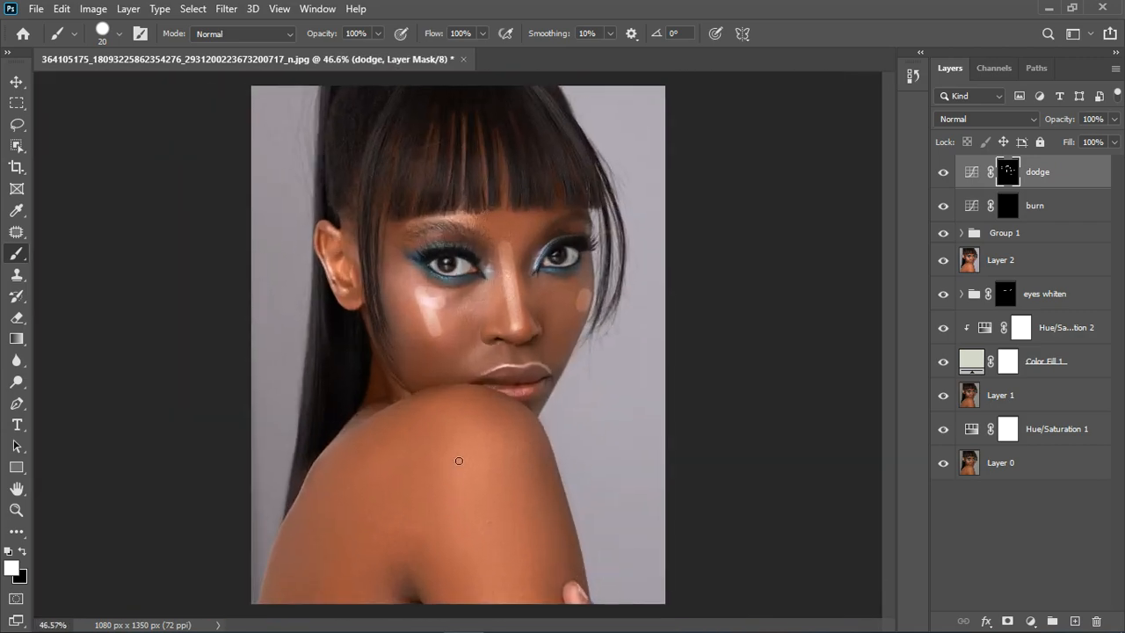
key("bracketright")
key("bracketright")
key("bracketright")
key("bracketright")
left_click(458, 408)
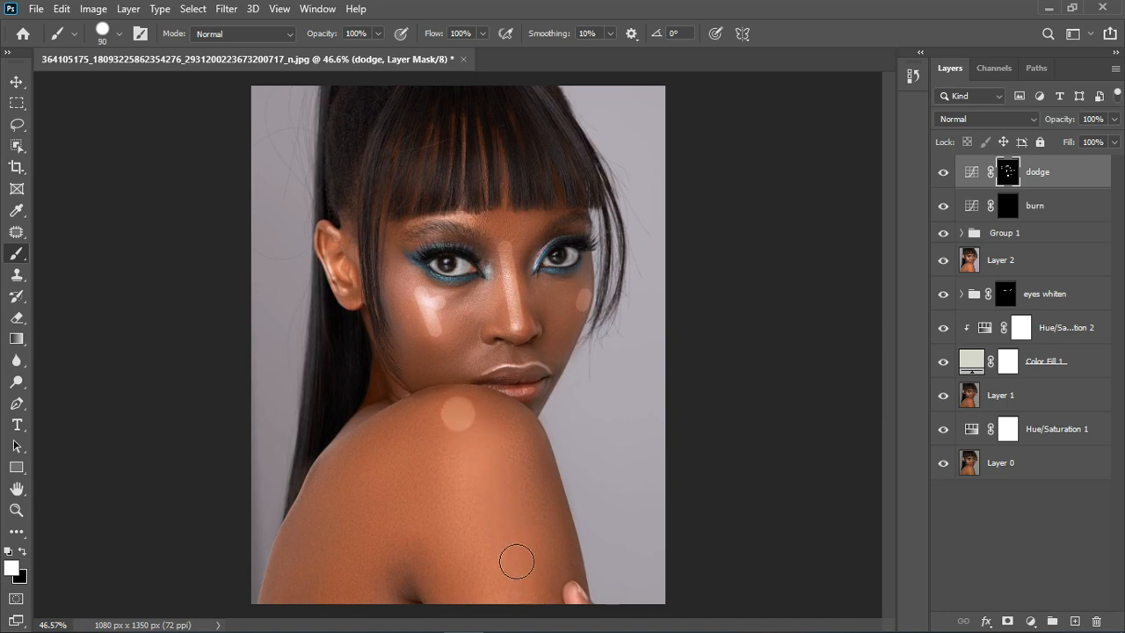
left_click(530, 596, "shift")
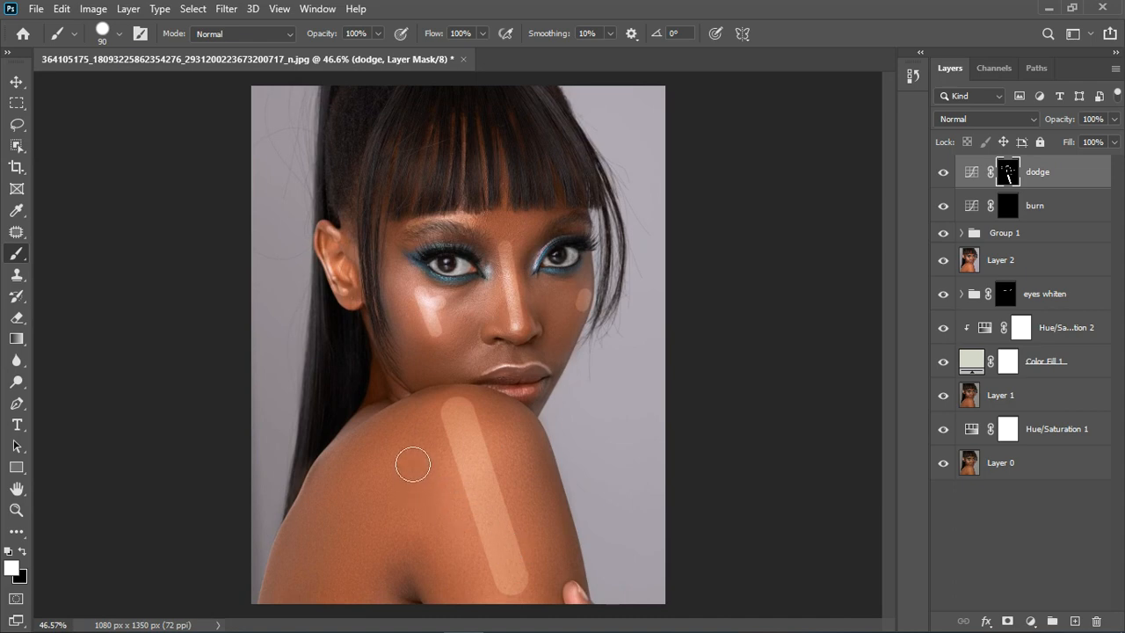
- Paint white highlights along the shoulder's rear slope and at the lower back on the dodge mask
left_click(414, 410)
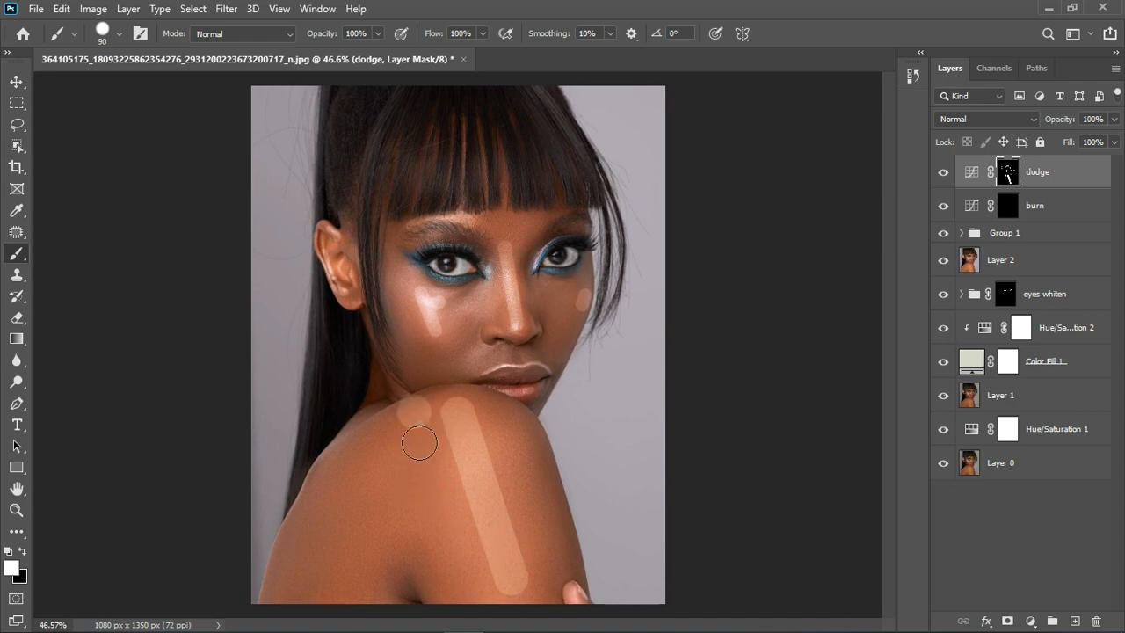
left_click(352, 453, "shift")
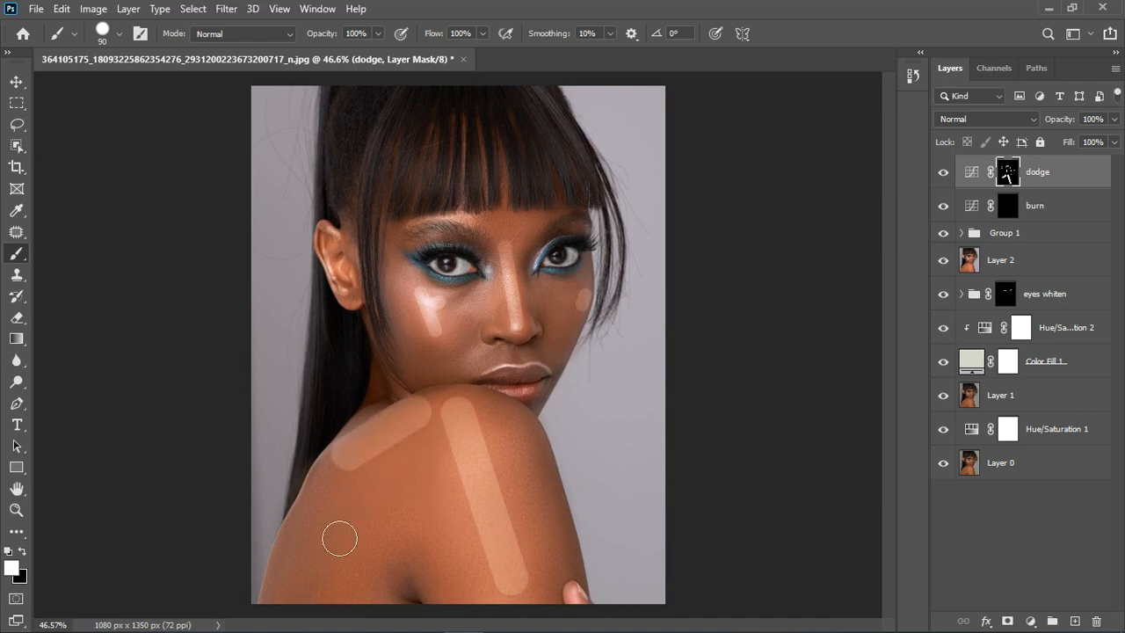
left_click(371, 583)
- Paint thin white highlights on both nostril wings in the dodge mask with a 10 px brush
scroll(534, 237, "up", 1, "alt")
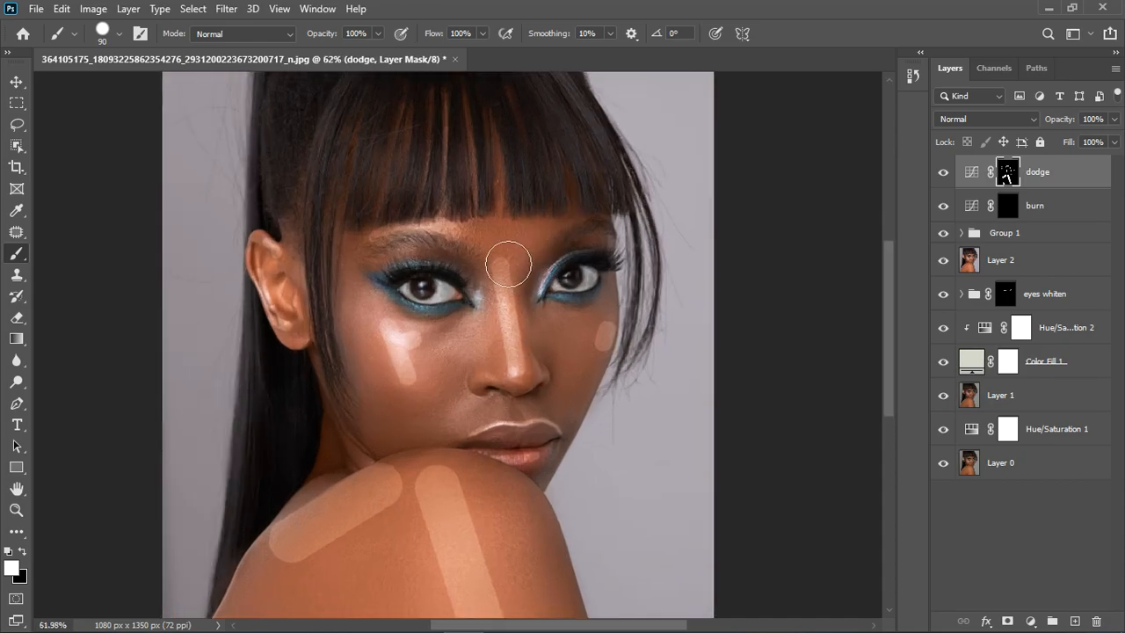
scroll(524, 246, "up", 1, "alt")
key("bracketleft")
key("bracketleft")
key("bracketleft")
scroll(519, 325, "down", 1, "alt")
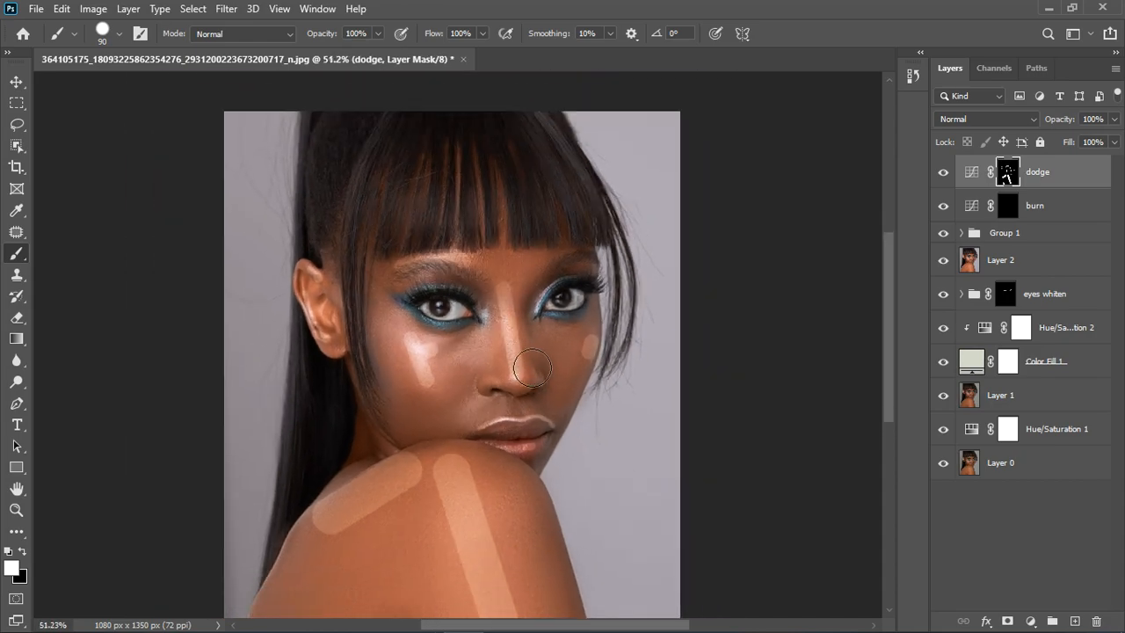
scroll(510, 402, "up", 8, "alt")
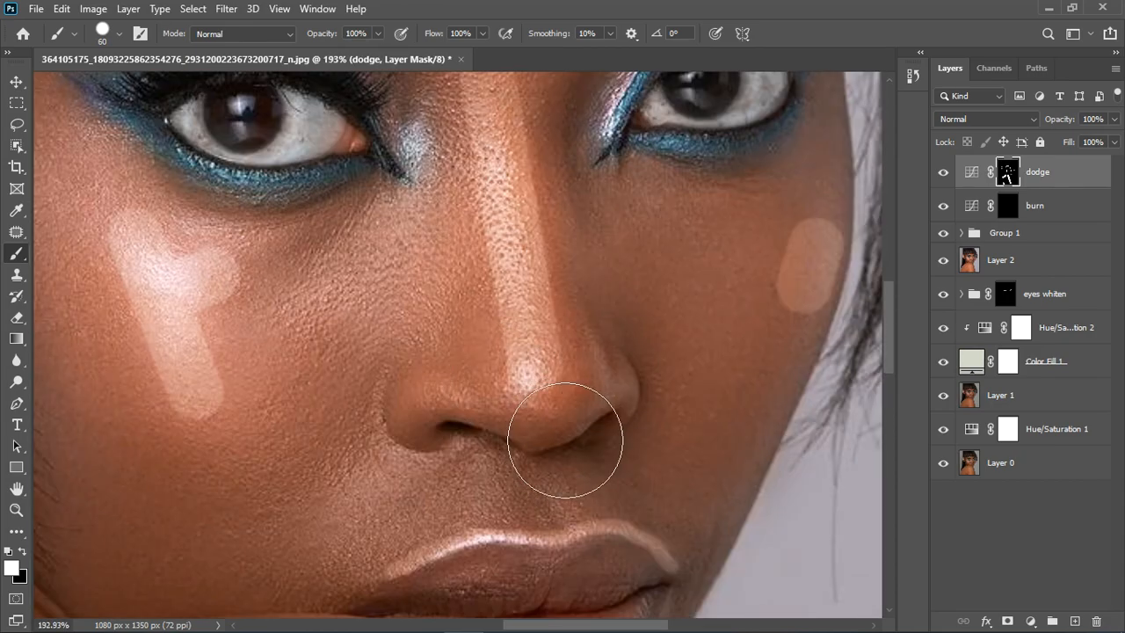
key("bracketleft")
key("bracketleft")
key("bracketleft")
key("bracketleft")
key("bracketleft")
key("bracketleft")
key("bracketleft")
mouse_move(387, 397)
left_mouse_down()
mouse_move(425, 403)
mouse_move(518, 432)
left_mouse_up()
left_click_drag(608, 304, 655, 403)
- Raise the midtone point of the dodge layer's RGB curve to strengthen the highlights
double_click(976, 179)
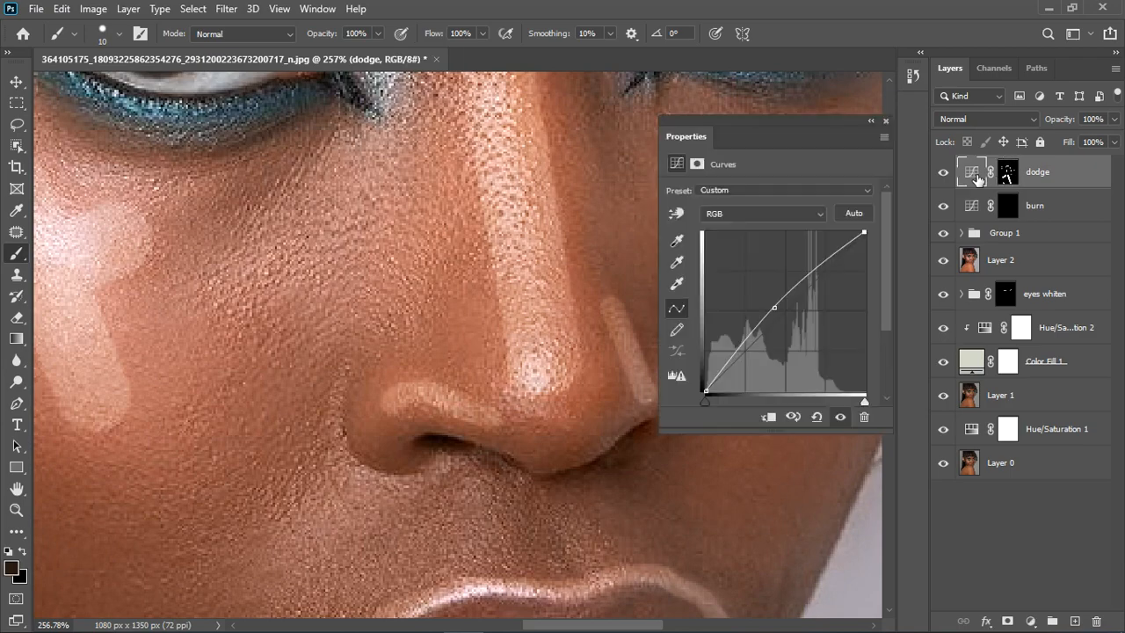
left_click_drag(775, 312, 774, 306)
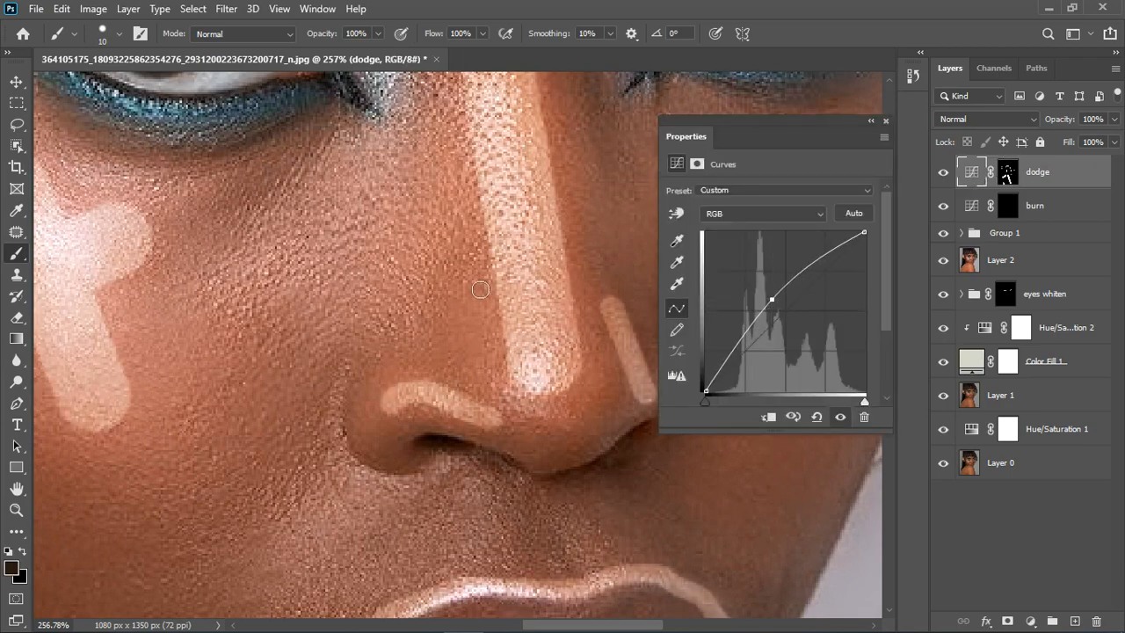
scroll(484, 284, "down", 6)
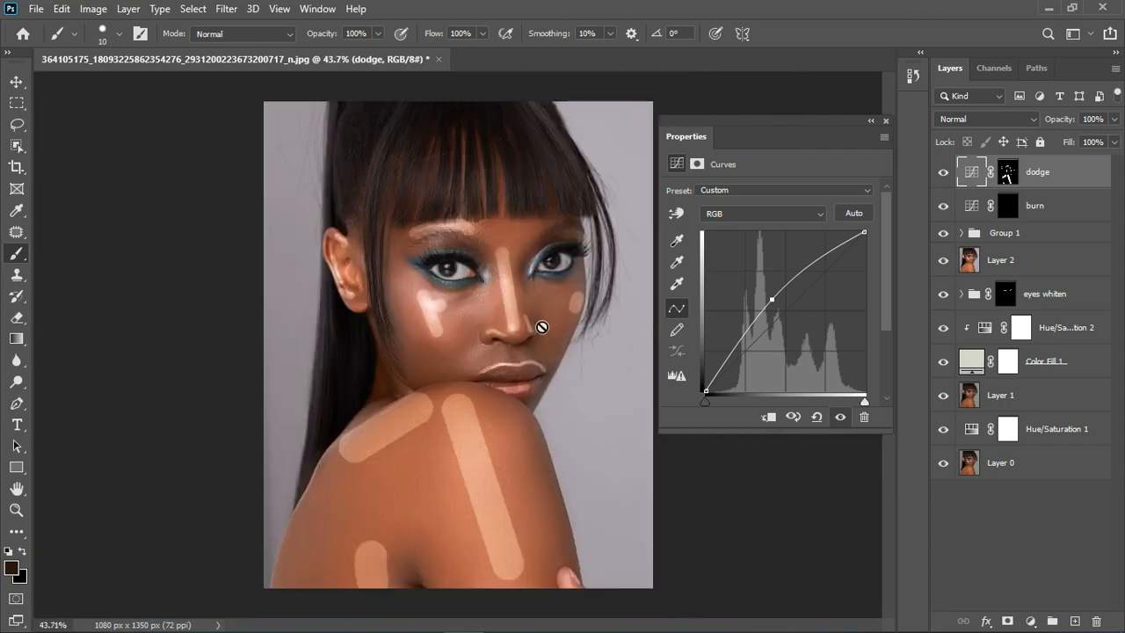
- Paint white strokes on the burn mask along the sides of the nose and in both eyelid creases with a 20 px brush
left_click(1011, 211)
key("d")
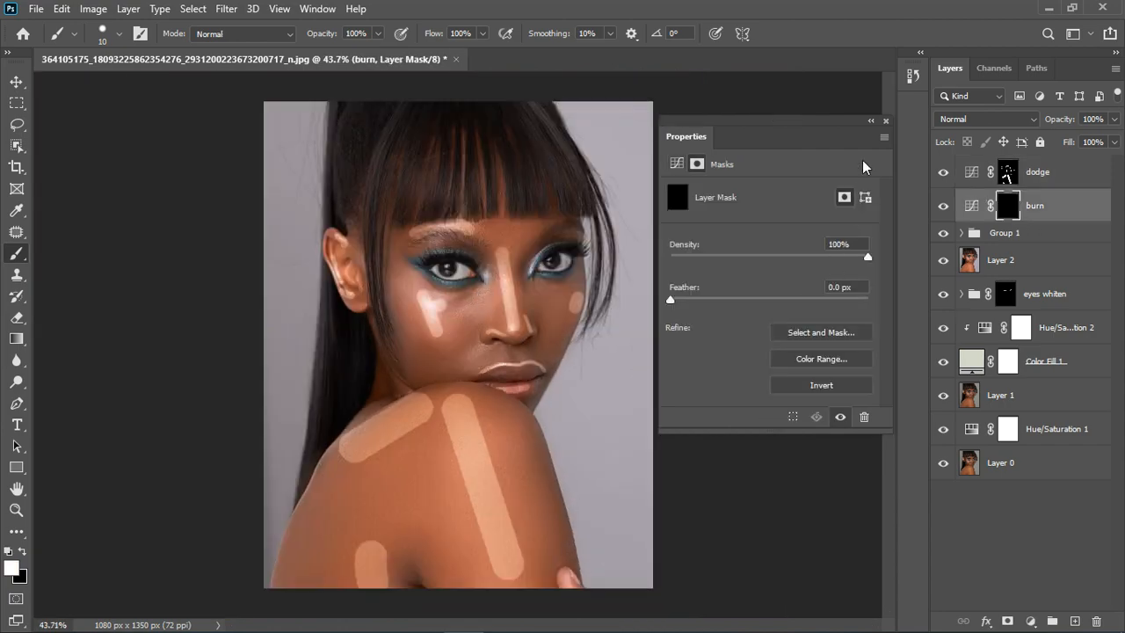
left_click(886, 120)
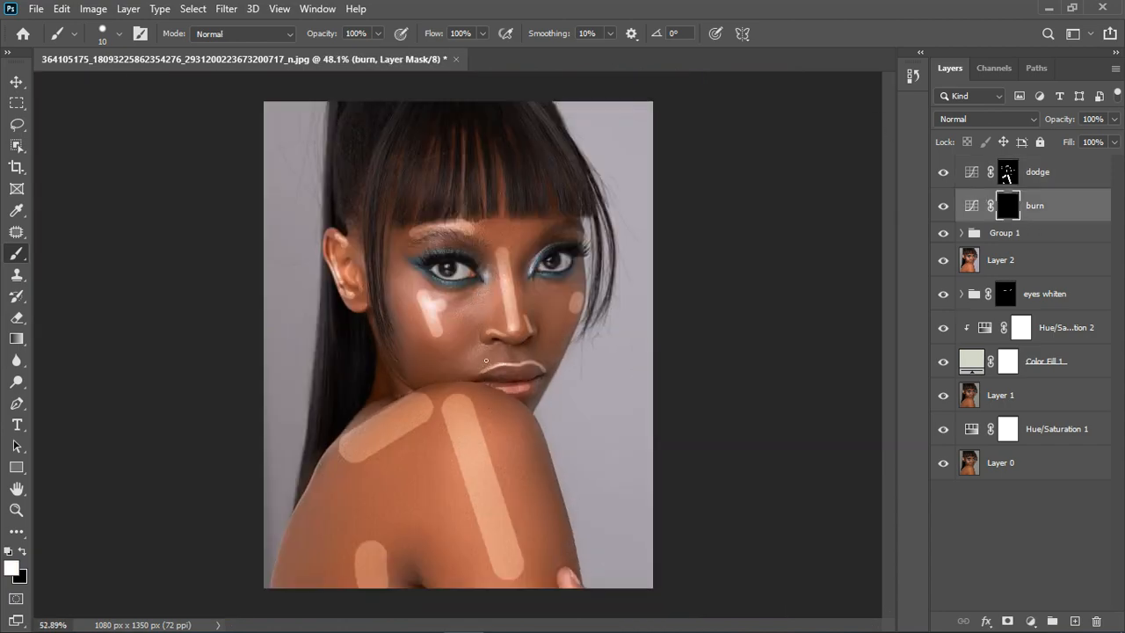
scroll(486, 361, "up", 3)
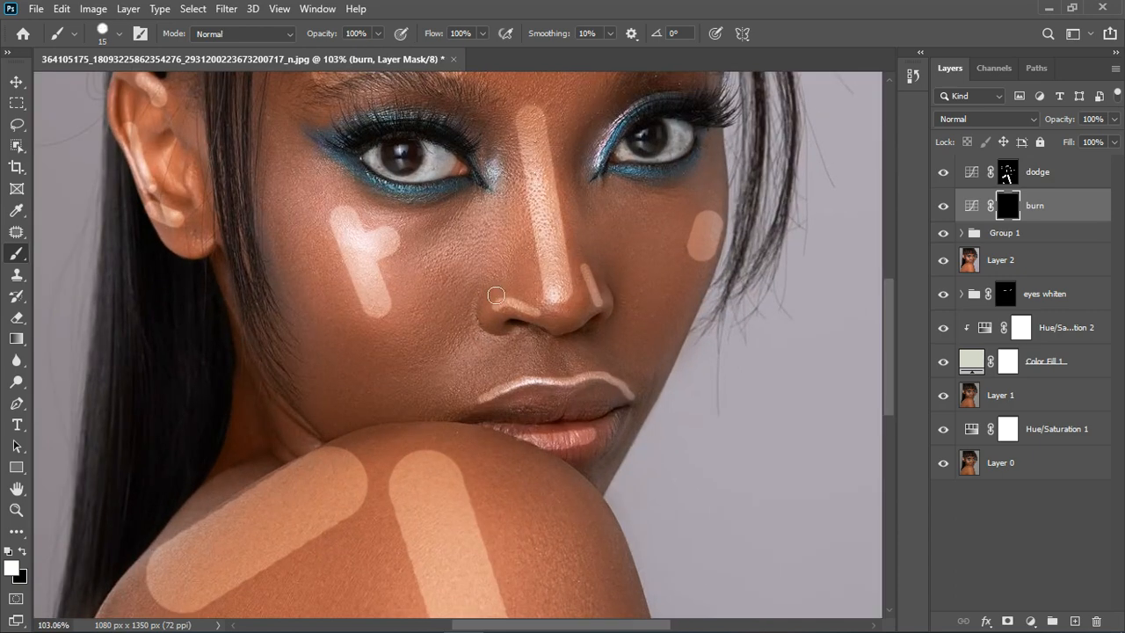
key("bracketright")
mouse_move(498, 268)
left_mouse_down()
mouse_move(482, 292)
mouse_move(490, 321)
left_mouse_up()
left_click_drag(586, 192, 607, 256)
left_click_drag(506, 186, 502, 226)
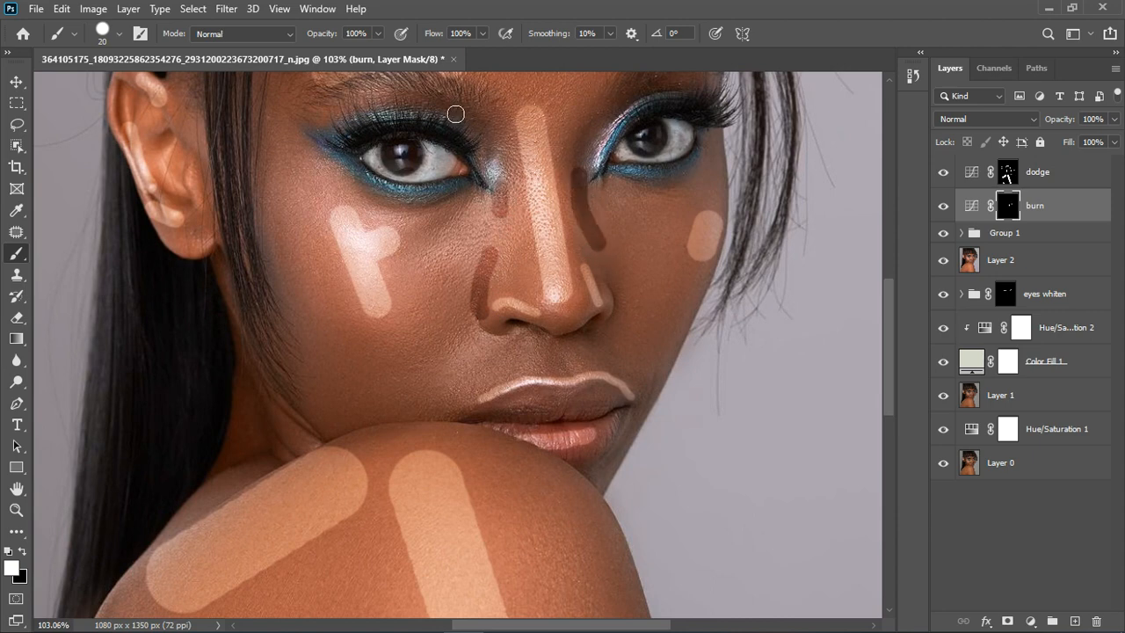
left_click_drag(484, 136, 402, 114)
left_click_drag(618, 138, 661, 93)
- Shade both cheek hollows and the temple beside the nearer eyebrow on the burn mask with a 40 px brush
key("bracketright")
key("bracketright")
key("bracketright")
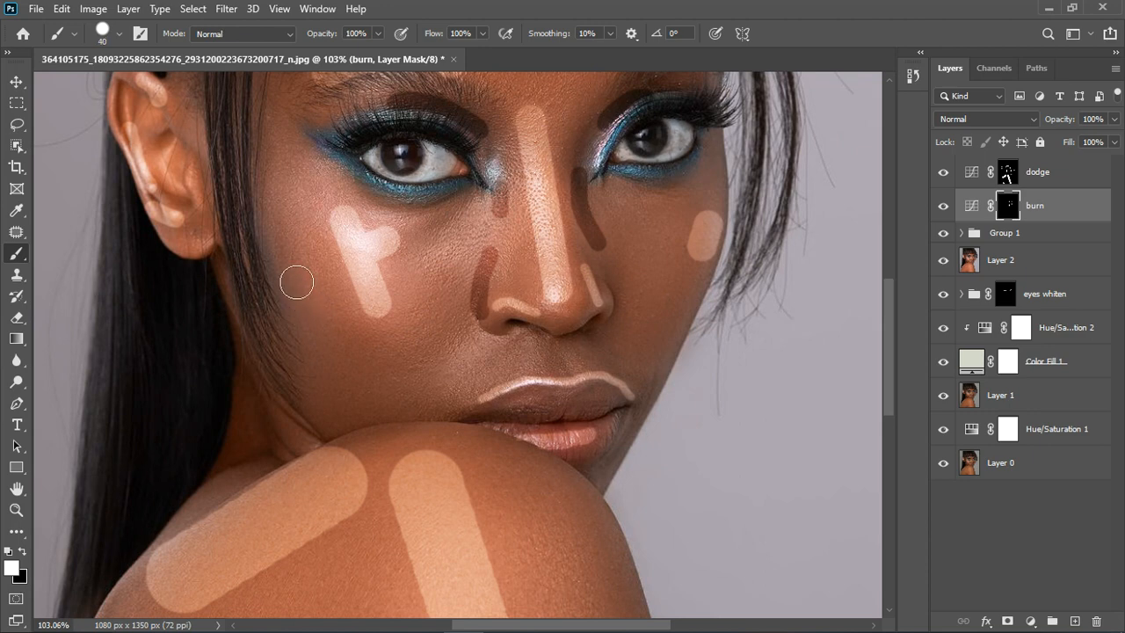
mouse_move(263, 244)
left_mouse_down()
mouse_move(324, 369)
mouse_move(364, 396)
mouse_move(359, 382)
left_mouse_up()
scroll(360, 382, "down", 2)
scroll(359, 382, "down", 1)
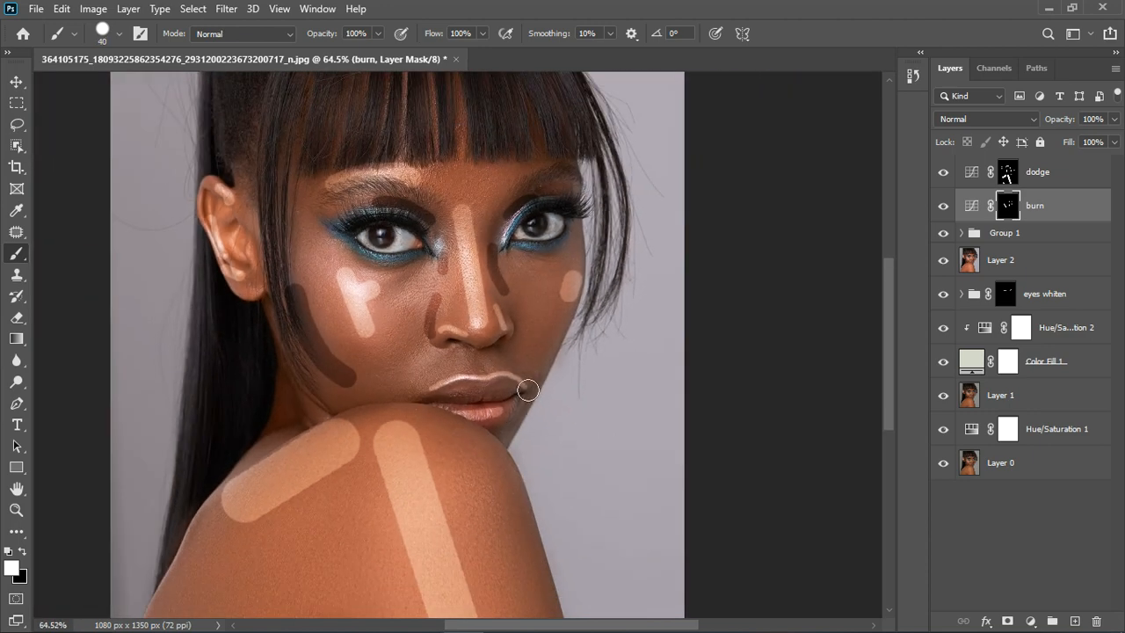
left_click_drag(563, 329, 534, 375)
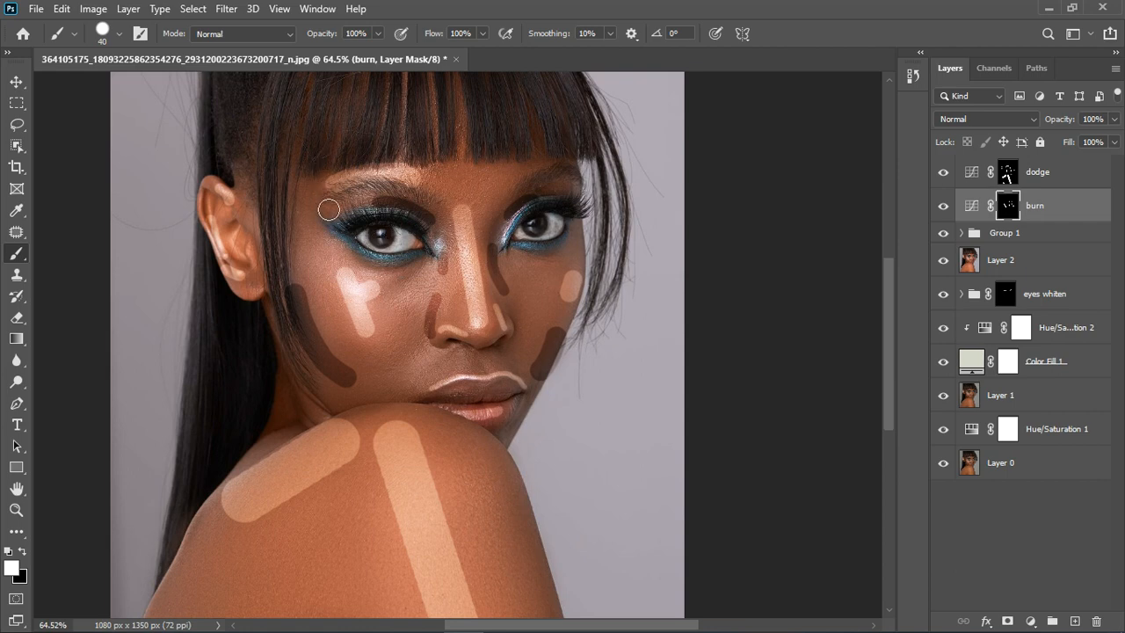
left_click_drag(306, 188, 325, 204)
- Shade the shoulder's front edge below the chin on the burn mask with a 60 px brush
scroll(531, 281, "down", 2)
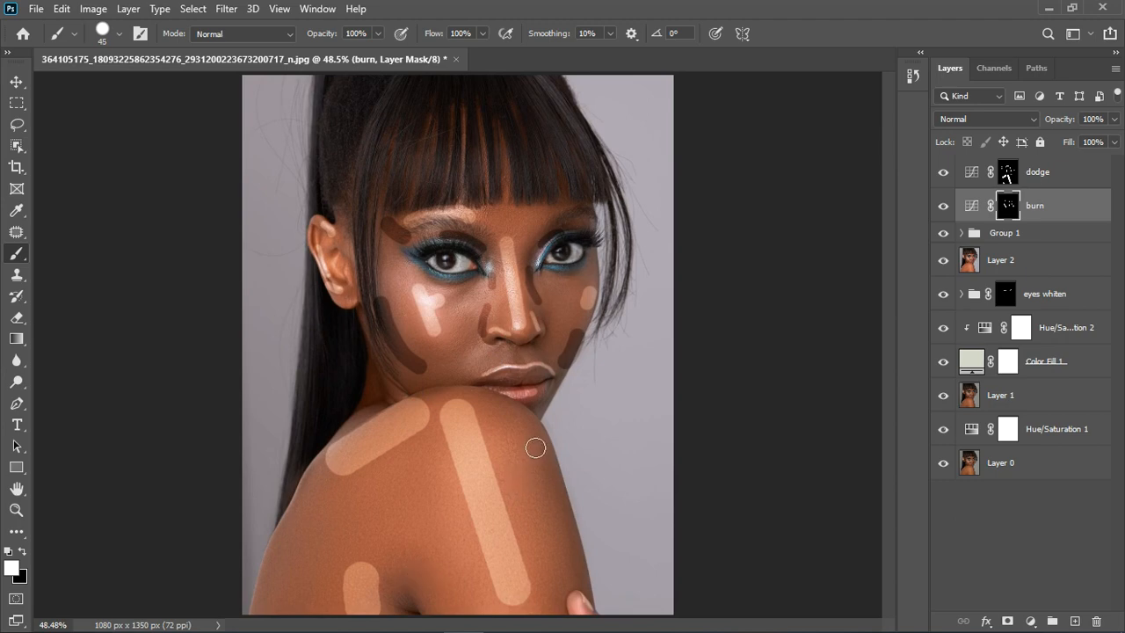
key("bracketright")
left_click_drag(535, 448, 542, 485)
left_click_drag(510, 407, 535, 446)
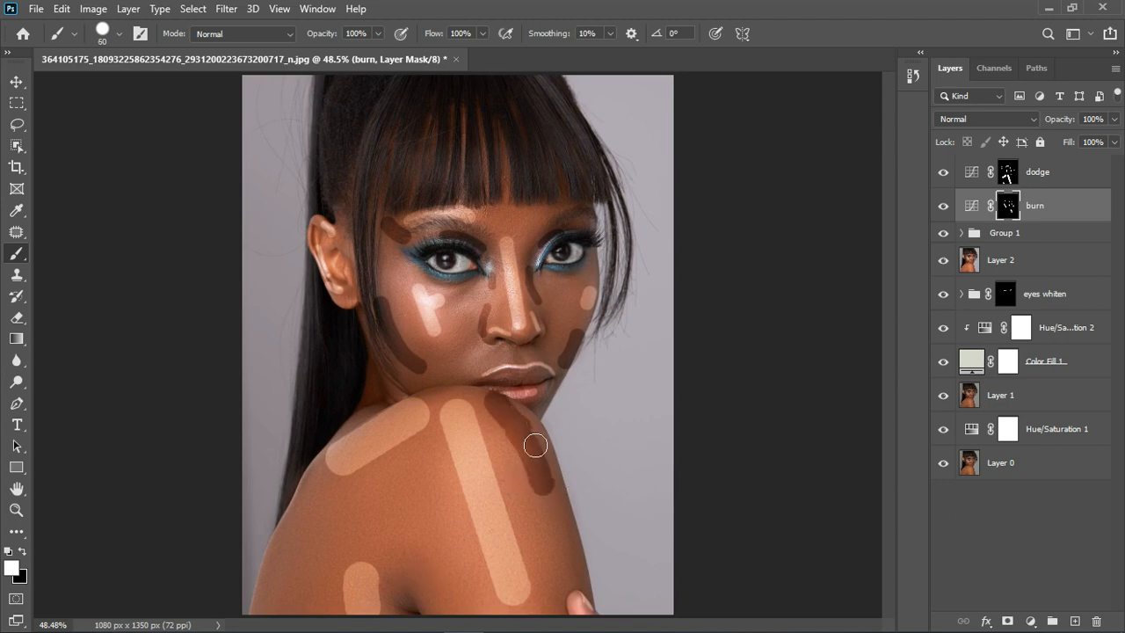
- Darken the upper lip, the philtrum groove and the underside of the nose tip on the burn mask with a 15 px brush
scroll(549, 396, "up", 5)
key("bracketleft")
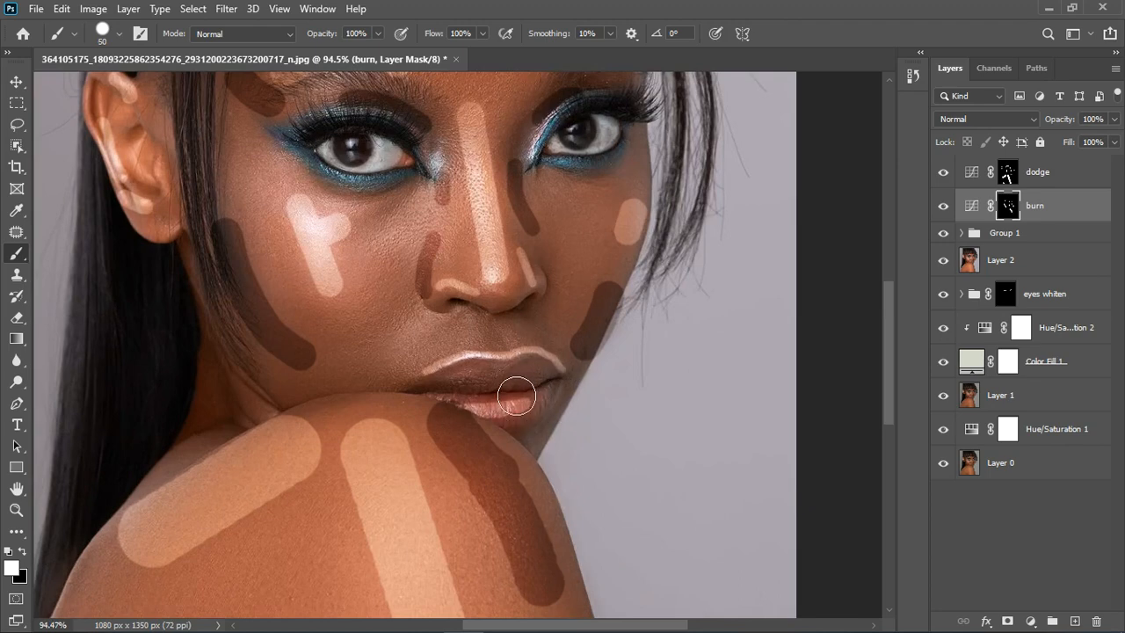
key("bracketleft")
key("bracketleft")
key("bracketleft")
key("bracketleft")
key("bracketleft")
key("bracketleft")
key("bracketleft")
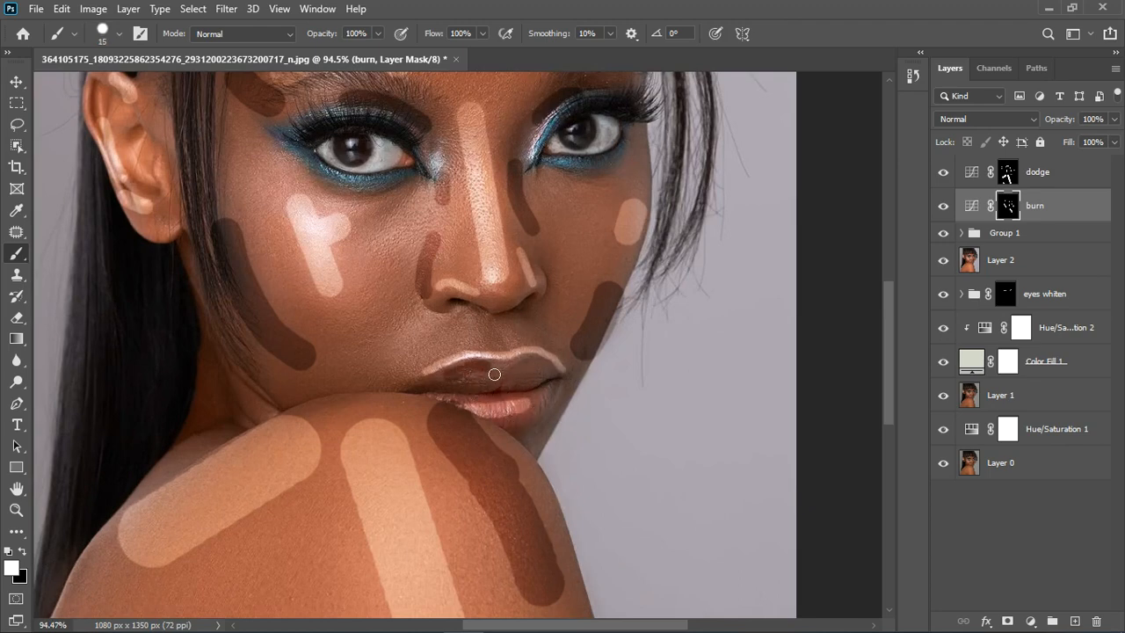
left_click_drag(527, 371, 559, 383)
mouse_move(502, 314)
left_mouse_down()
mouse_move(515, 307)
mouse_move(498, 299)
mouse_move(503, 352)
left_mouse_up()
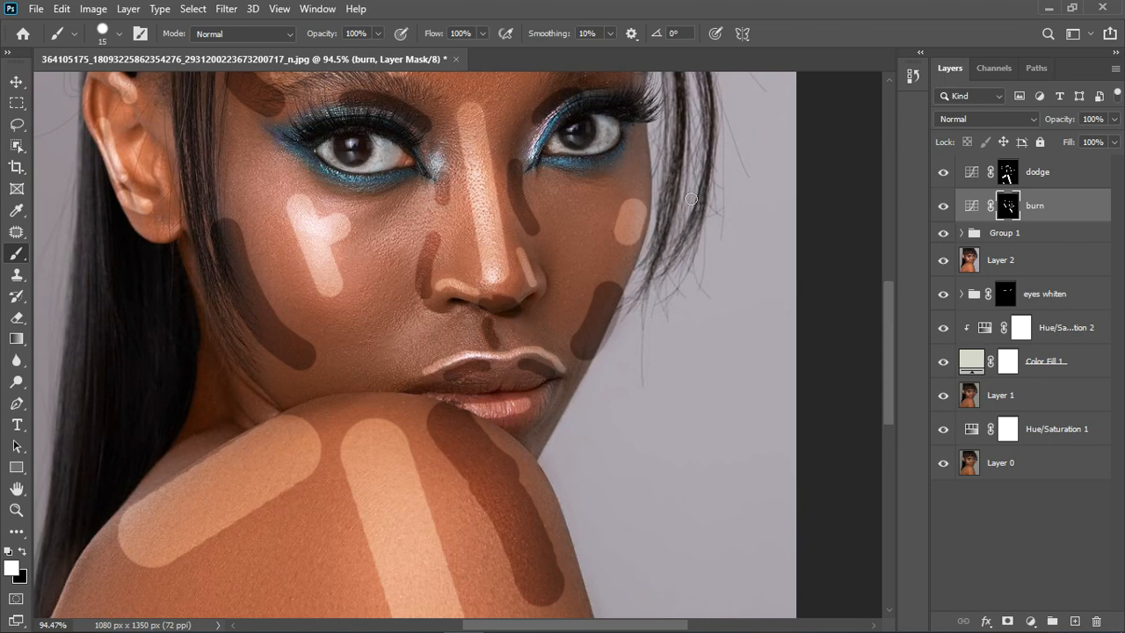
- Brighten the philtrum ridges and the blue eyeshadow around both eyes on the dodge mask with a 15 px brush
key("alt+bracketright")
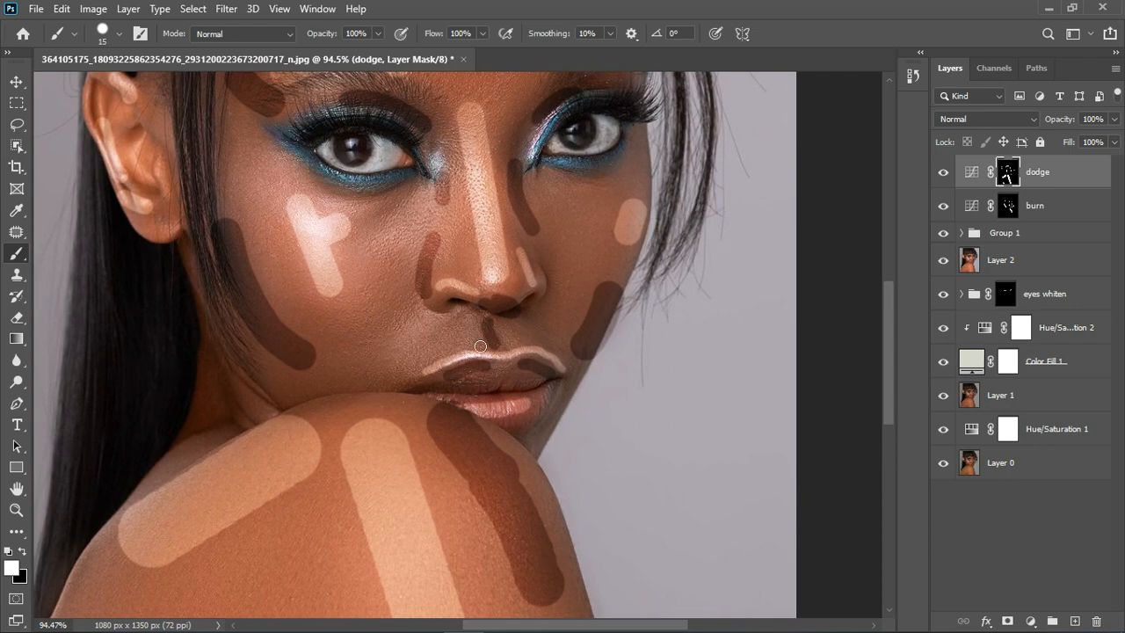
scroll(521, 337, "down", 2)
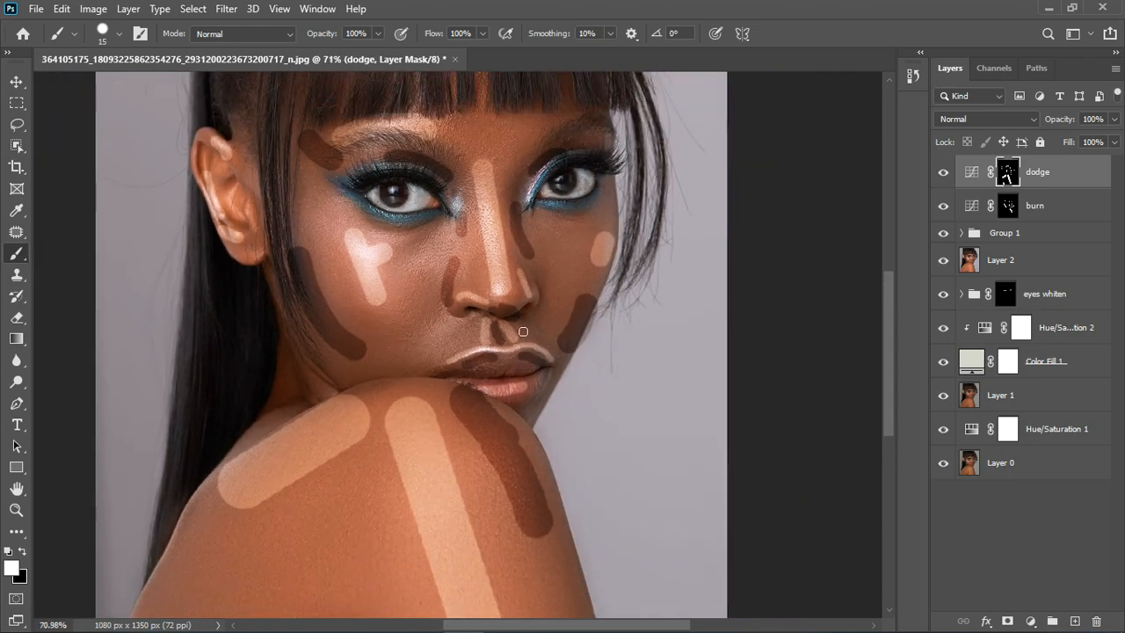
scroll(468, 216, "up", 5)
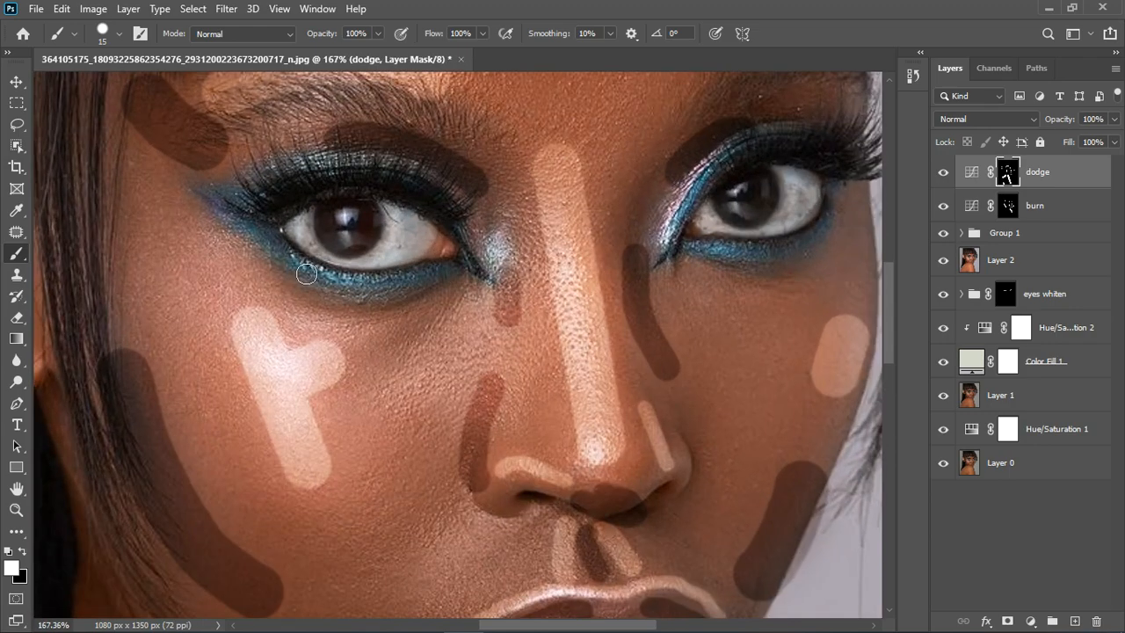
mouse_move(275, 247)
left_mouse_down()
mouse_move(339, 288)
mouse_move(454, 291)
left_mouse_up()
mouse_move(699, 261)
left_mouse_down()
mouse_move(789, 258)
mouse_move(825, 237)
mouse_move(779, 212)
mouse_move(780, 180)
mouse_move(761, 165)
mouse_move(709, 186)
mouse_move(683, 248)
left_mouse_up()
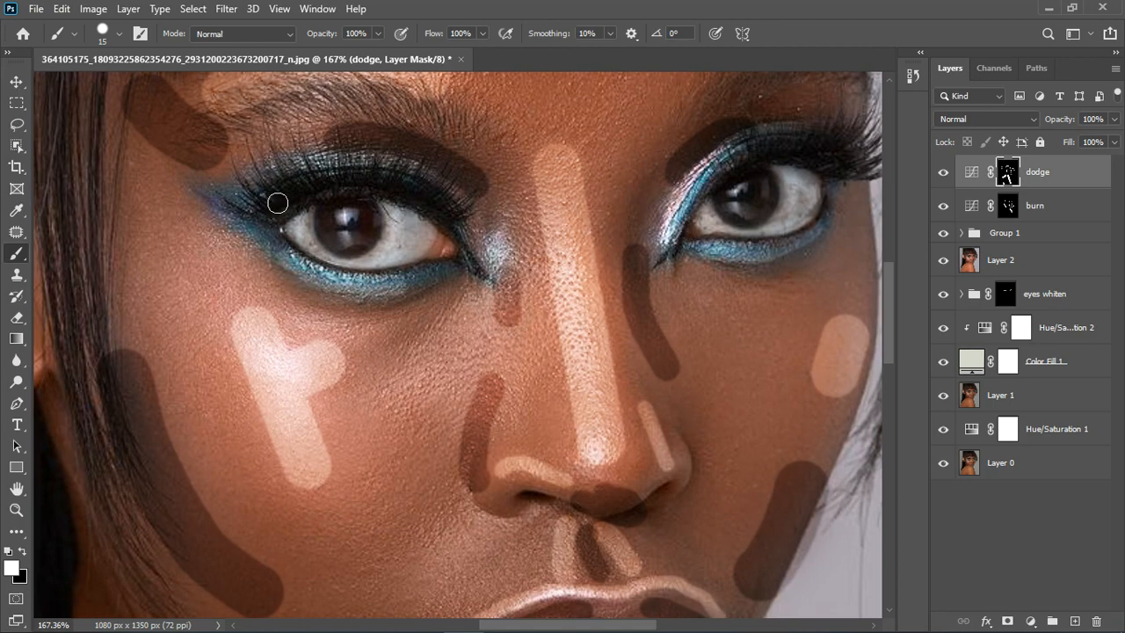
left_click_drag(284, 188, 397, 171)
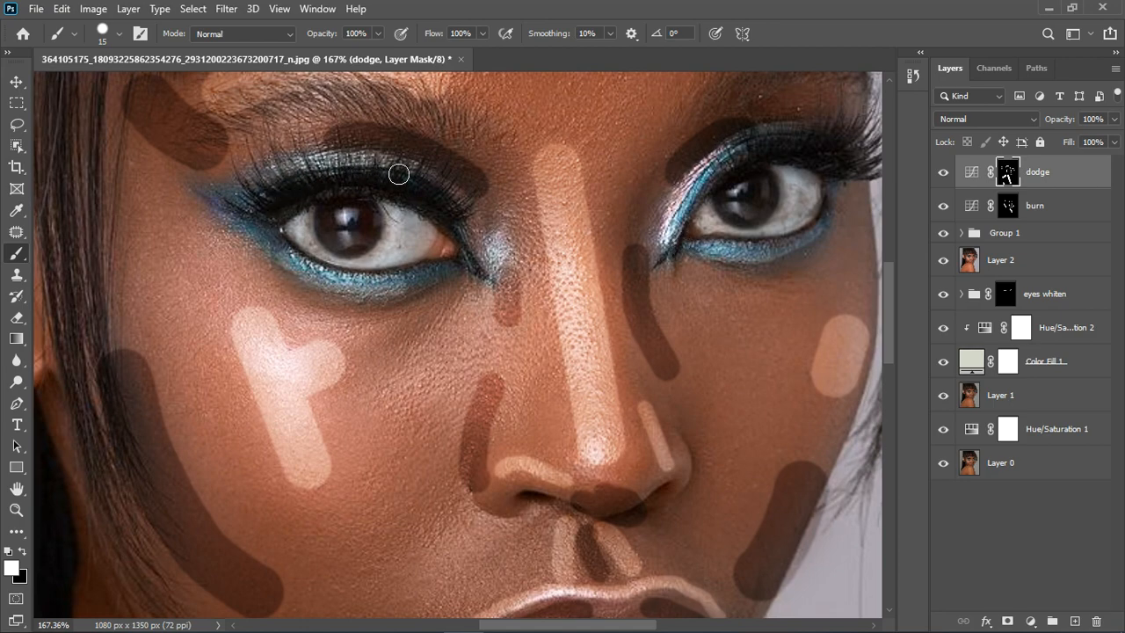
scroll(368, 201, "down", 1)
scroll(364, 203, "down", 4)
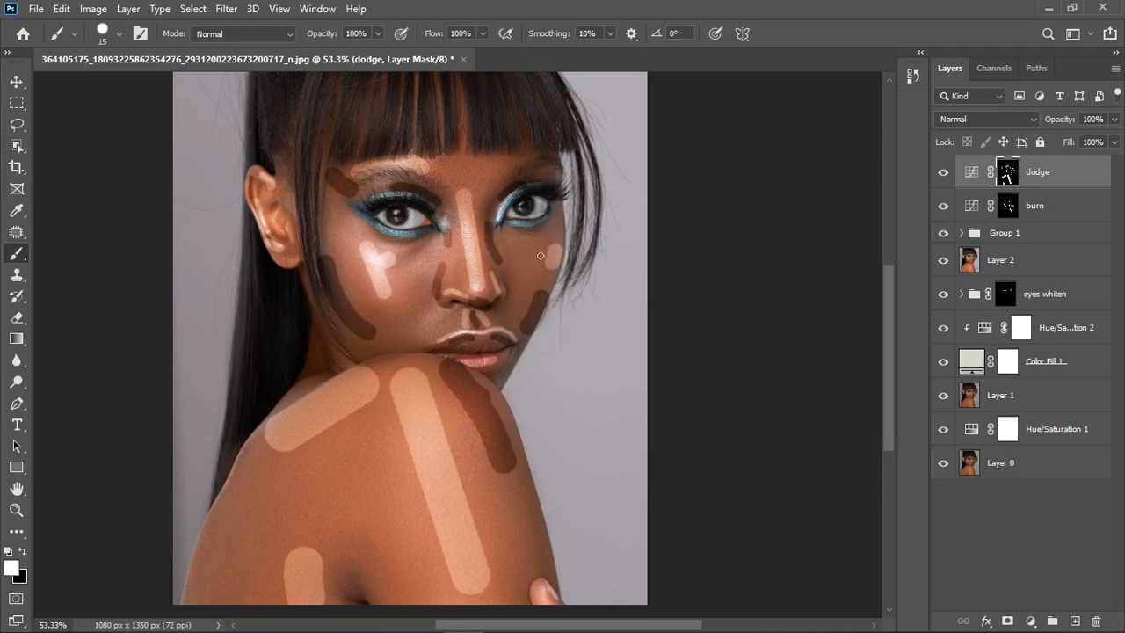
scroll(541, 256, "down", 1)
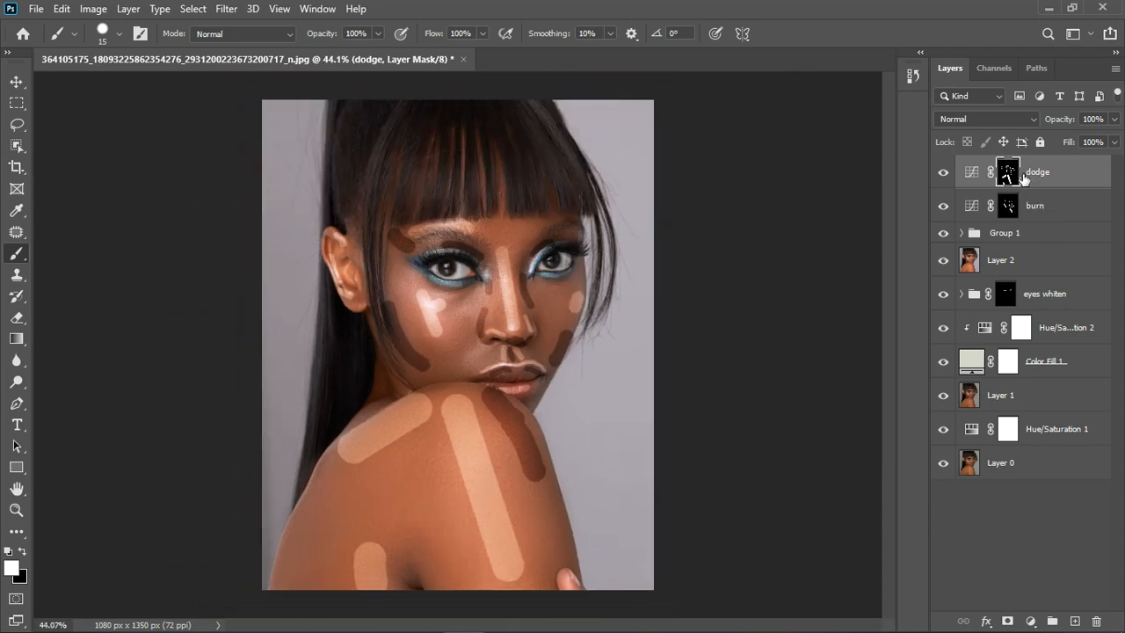
- Hide the burn layer and feather the dodge layer's mask to 31.1 px in its mask properties
left_click(943, 206)
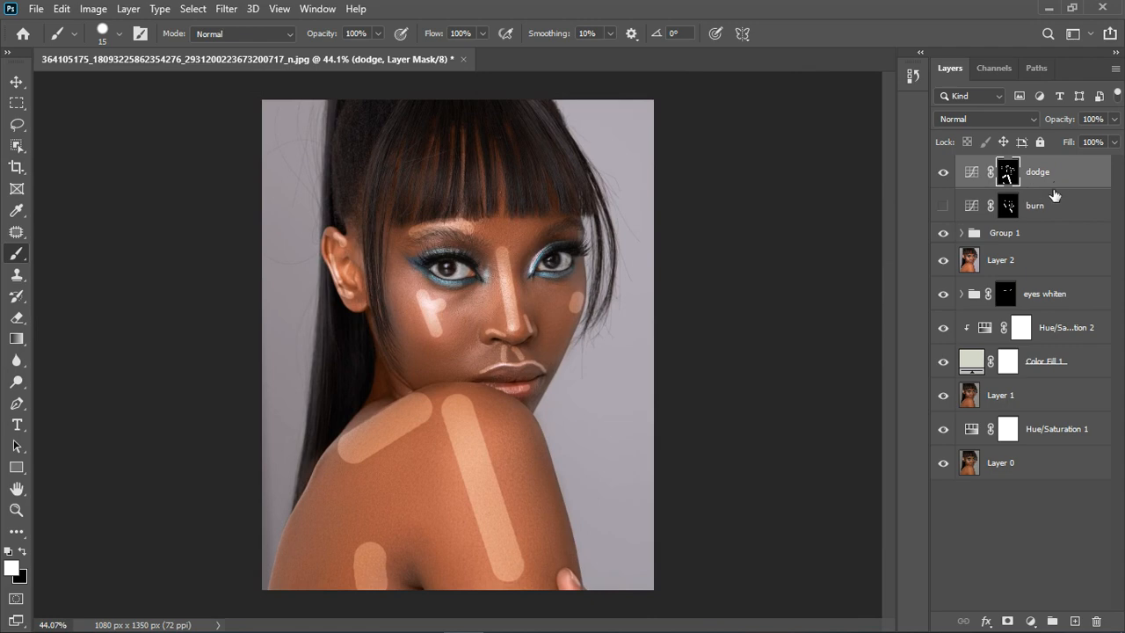
left_click(318, 9)
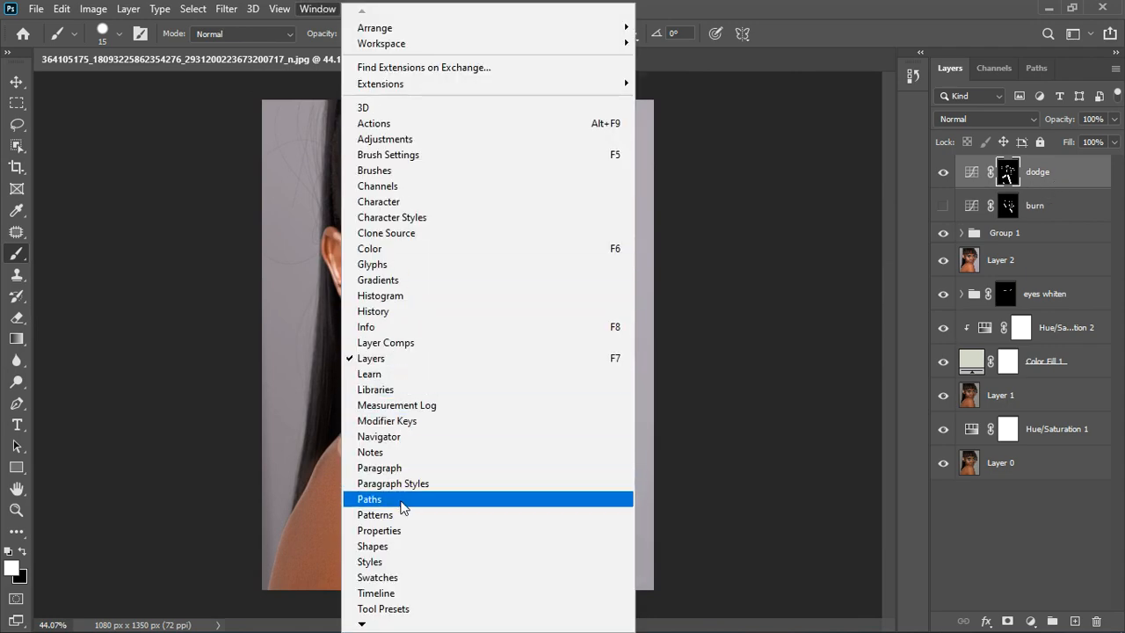
left_click(401, 530)
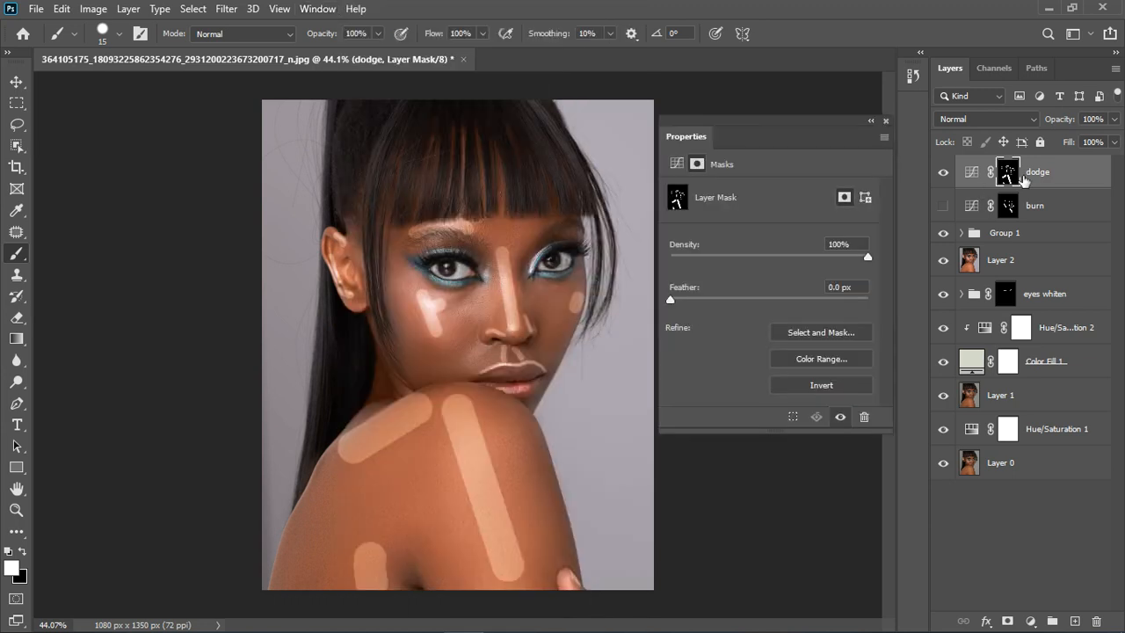
left_click_drag(674, 300, 686, 301)
left_click_drag(732, 295, 767, 301)
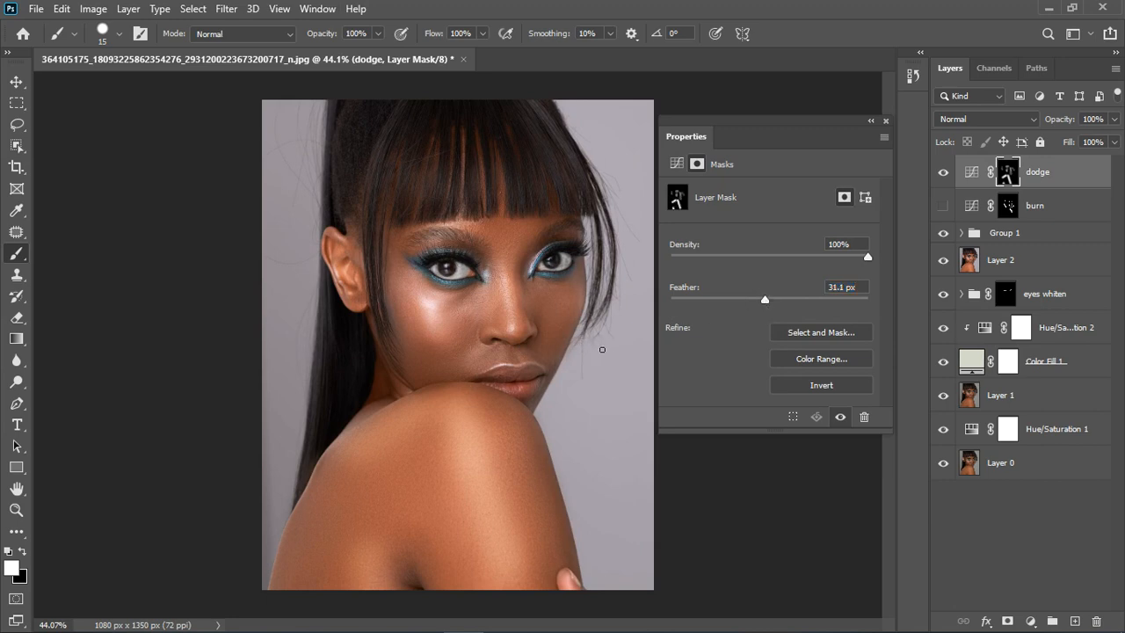
- Increase the feather of the dodge layer's mask to 41.1 px
scroll(474, 405, "down", 3)
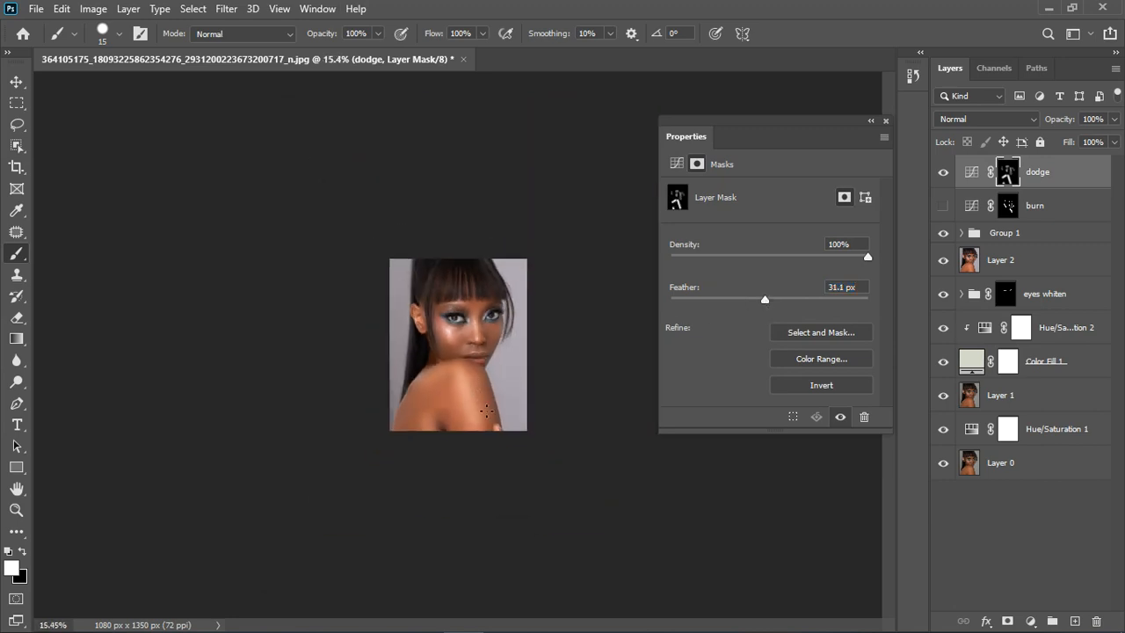
left_click_drag(767, 298, 772, 299)
scroll(475, 396, "up", 5)
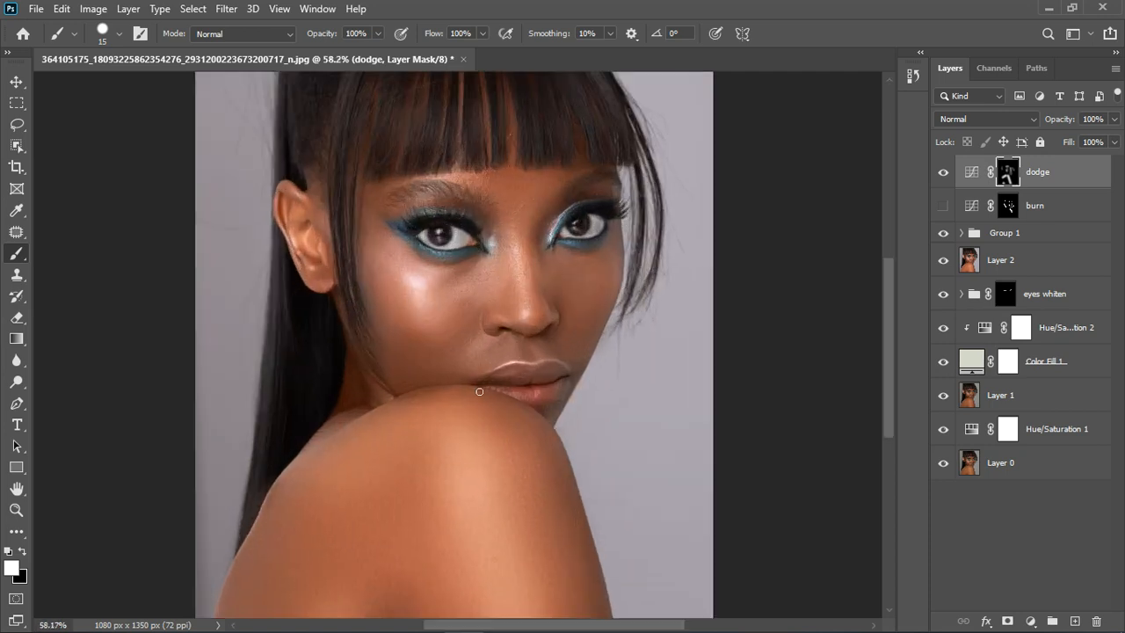
scroll(478, 390, "down", 1)
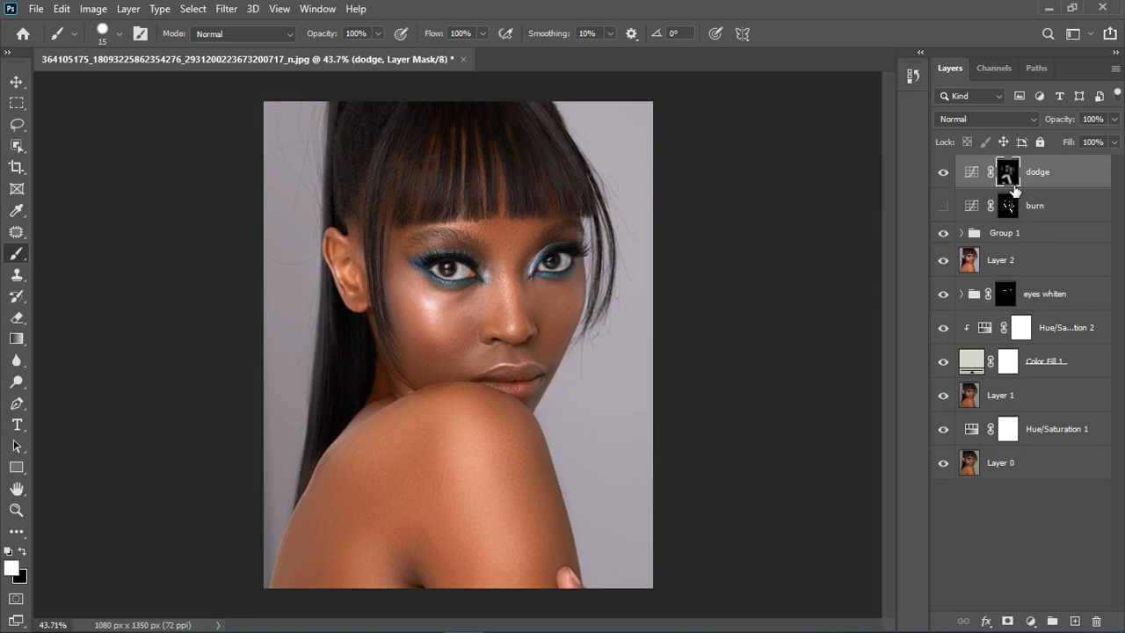
- Show the burn layer and feather its mask to slightly above 37.8 px in its mask properties
left_click(943, 206)
left_click(979, 209)
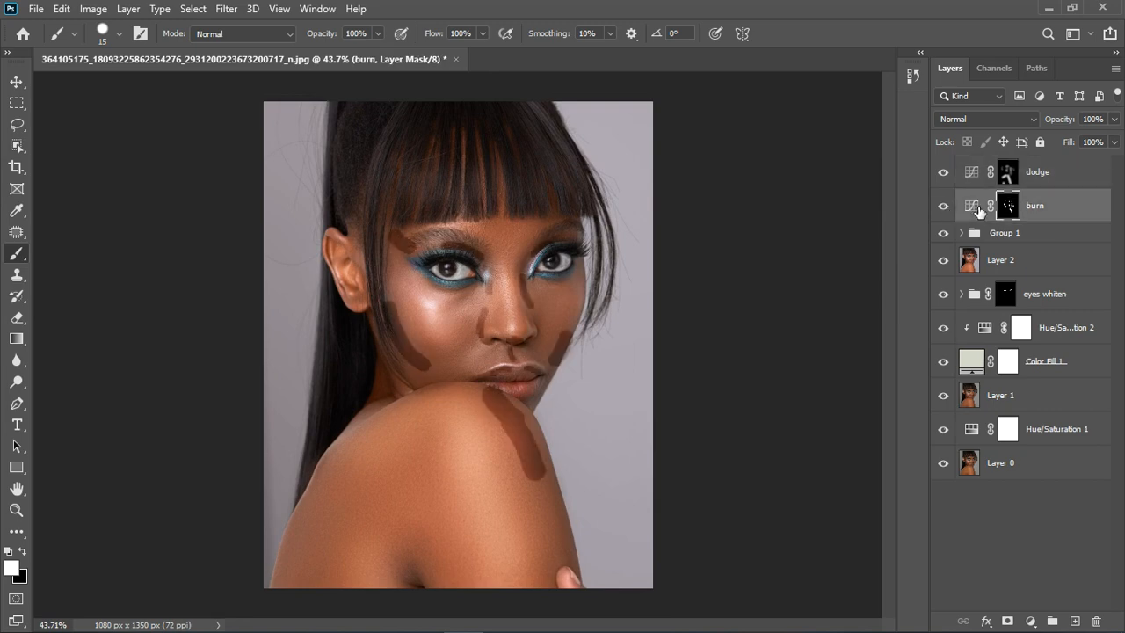
left_click(318, 8)
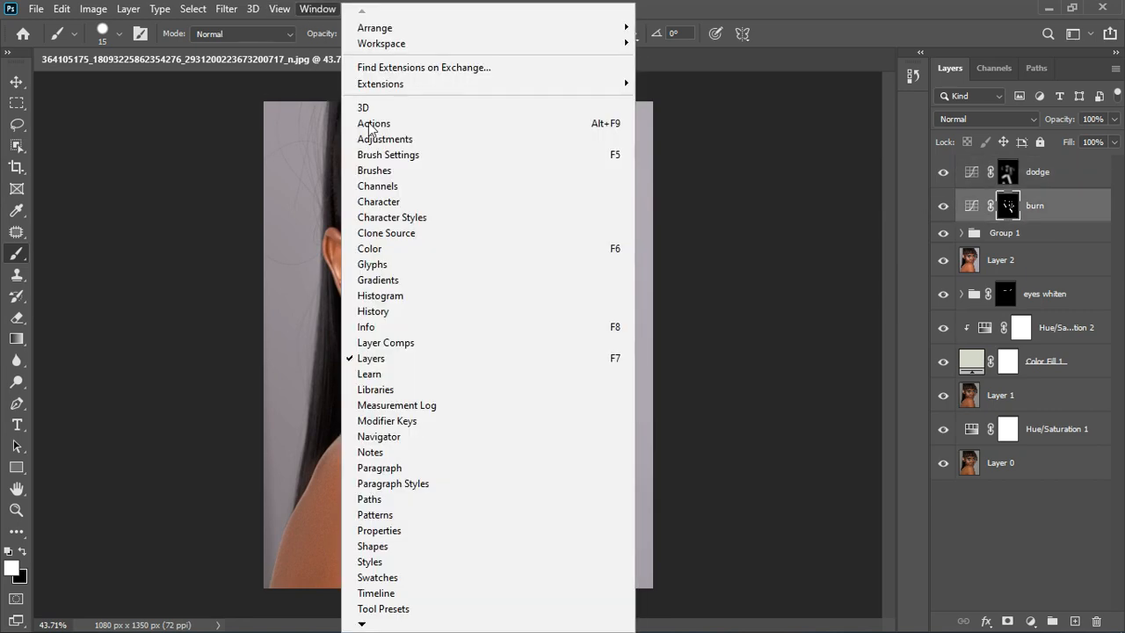
left_click(400, 530)
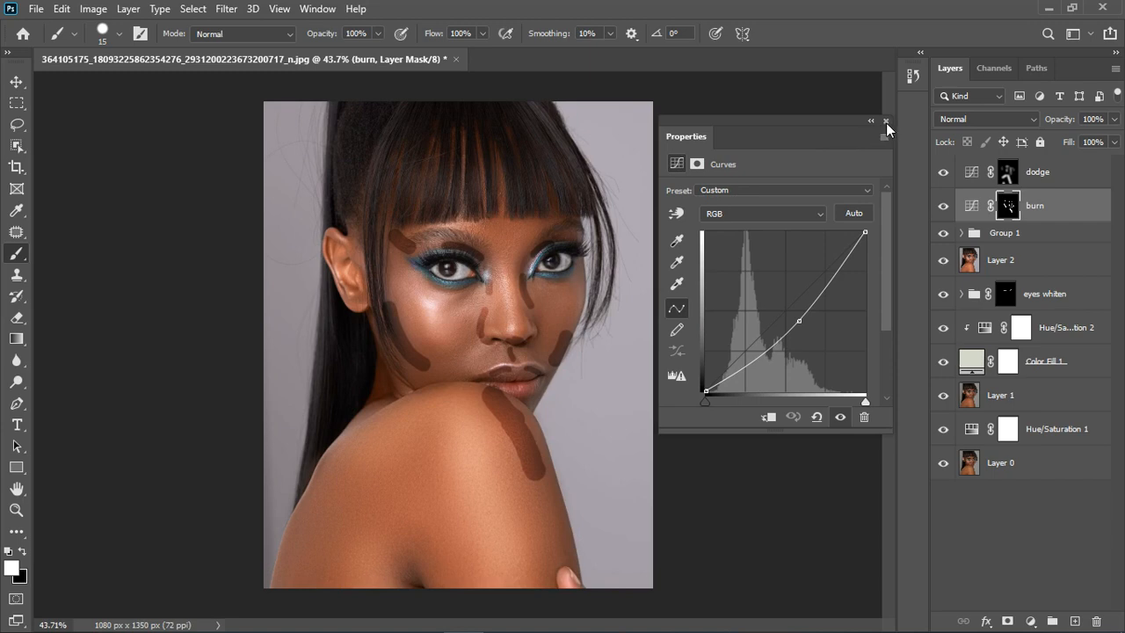
left_click(697, 165)
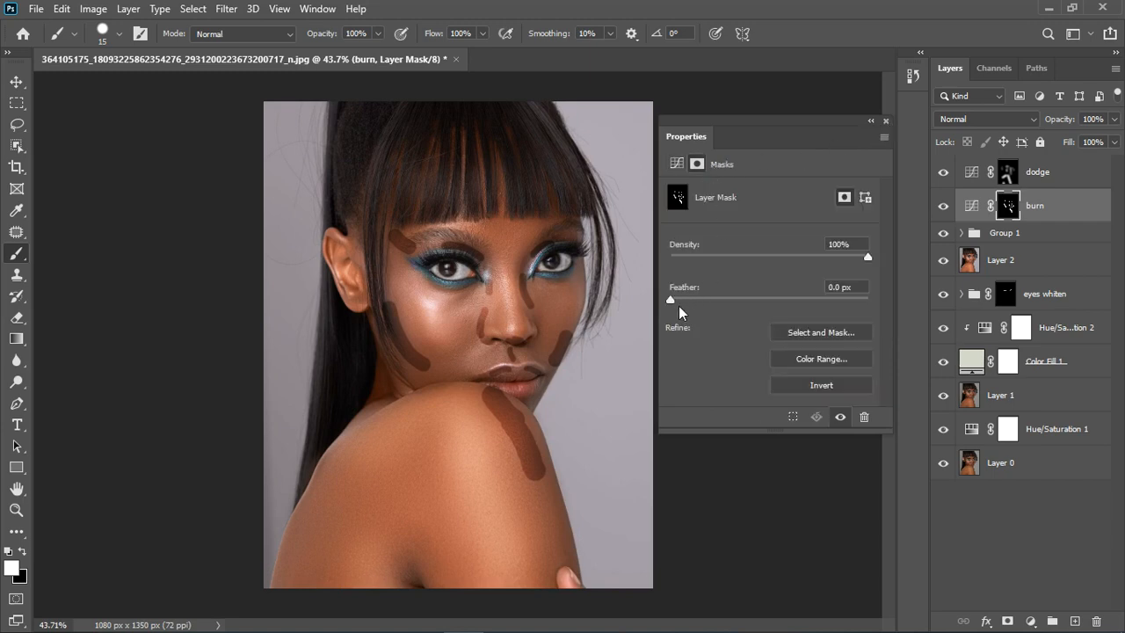
left_click_drag(669, 300, 768, 303)
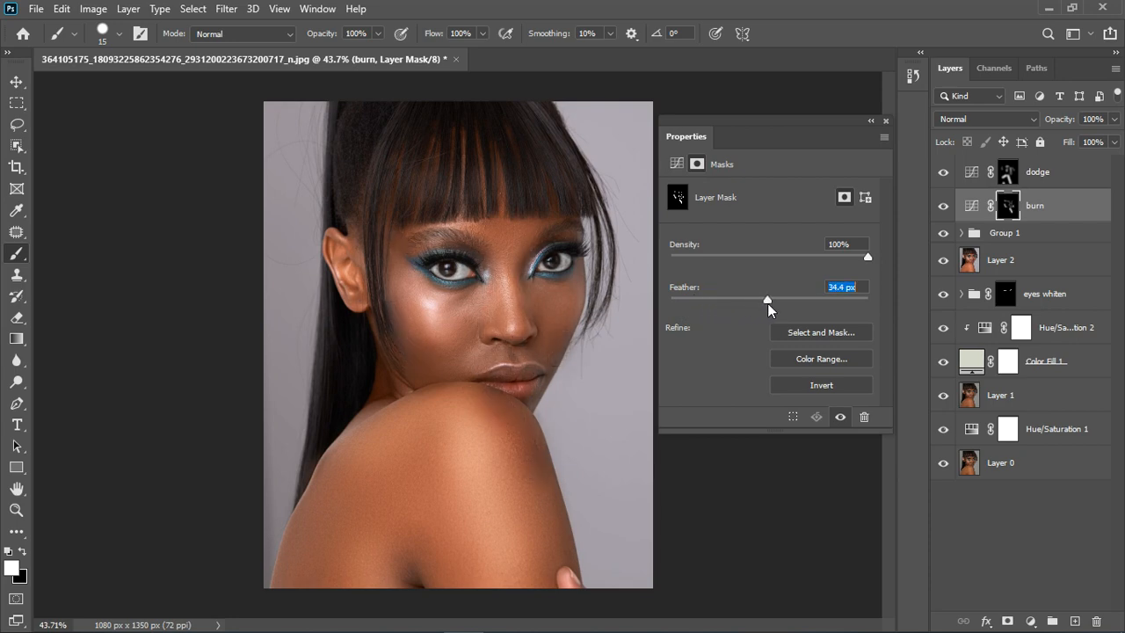
left_click_drag(762, 303, 770, 302)
scroll(523, 350, "down", 5)
scroll(523, 350, "down", 2)
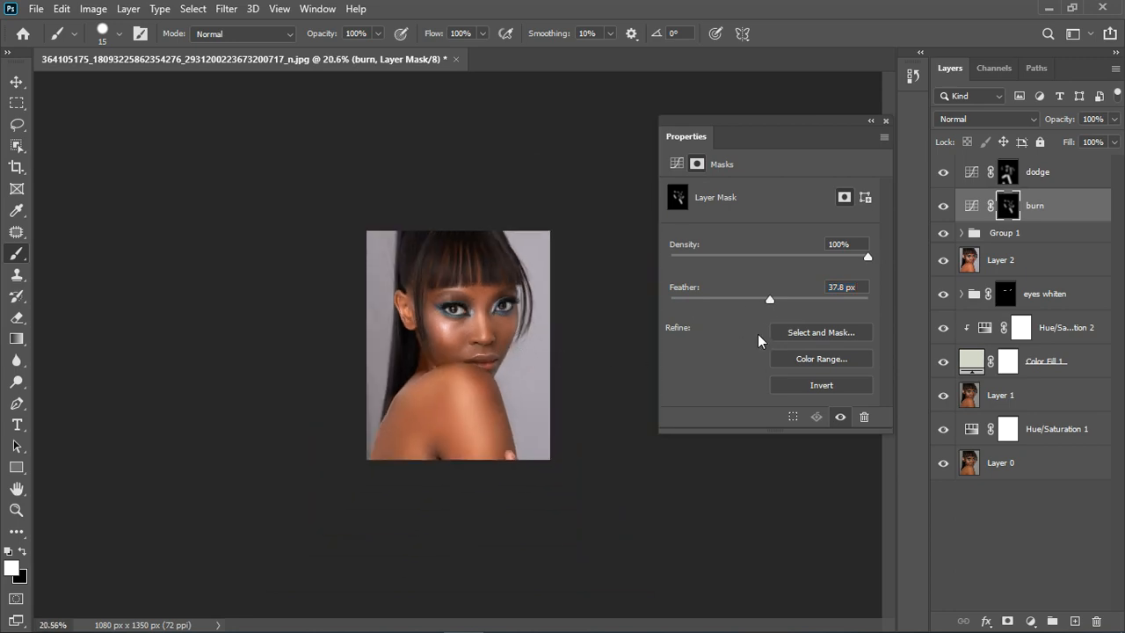
left_click_drag(770, 299, 775, 298)
left_click(886, 121)
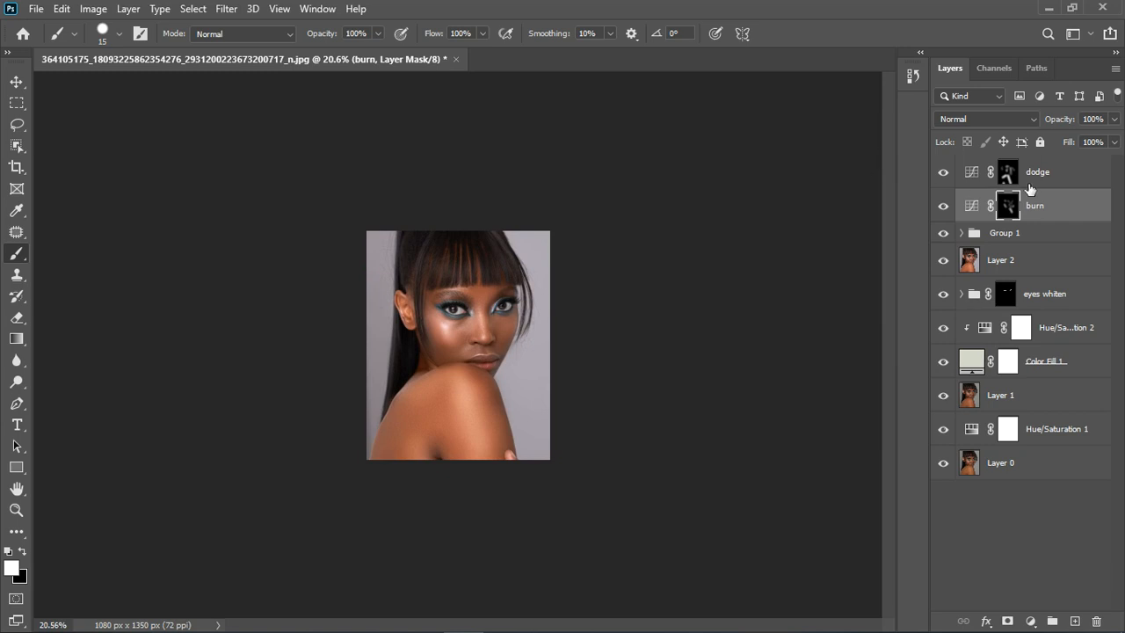
- Check the feather setting of the dodge layer's mask and inspect the blended highlights on the portrait
left_click(1027, 174)
left_click(316, 8)
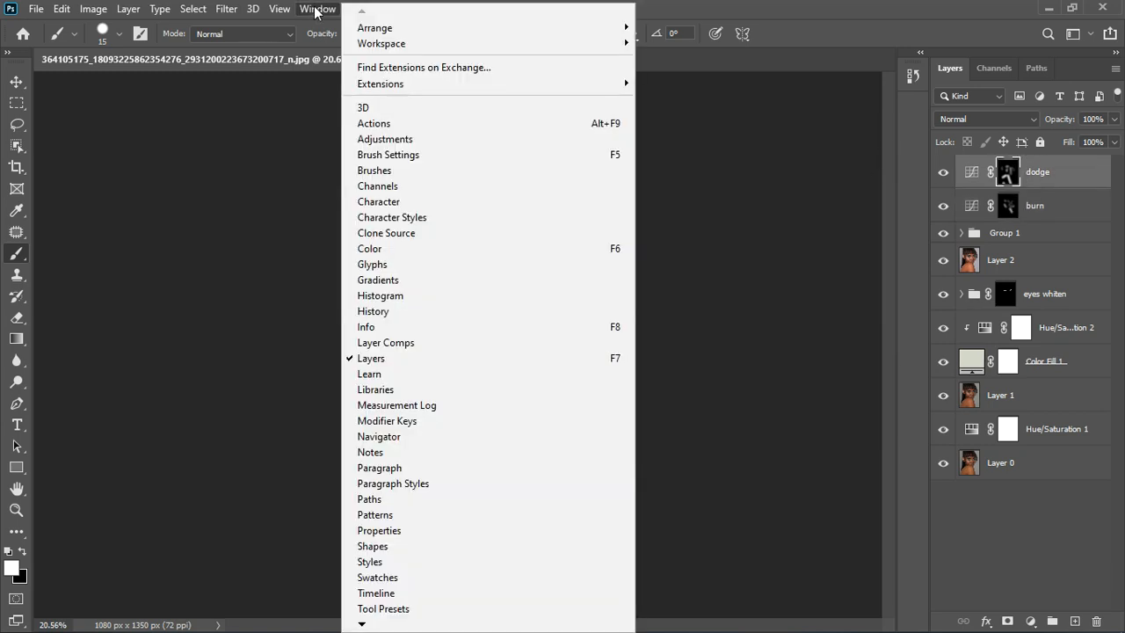
left_click(405, 530)
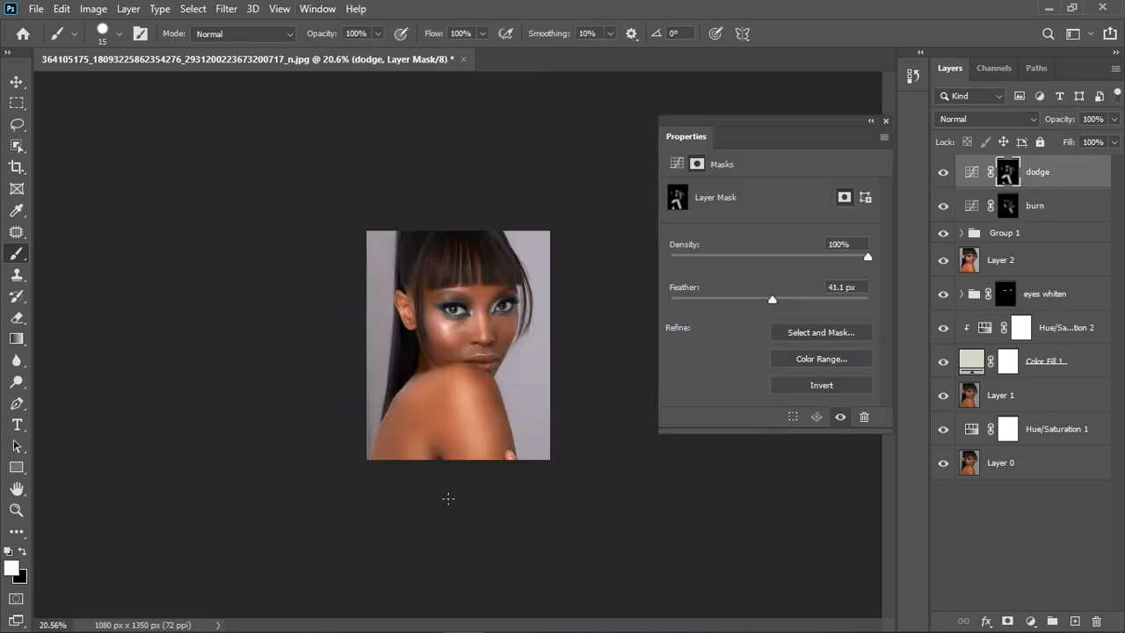
mouse_move(771, 300)
left_mouse_down()
mouse_move(761, 300)
mouse_move(771, 301)
left_mouse_up()
left_click(885, 121)
scroll(439, 350, "up", 2)
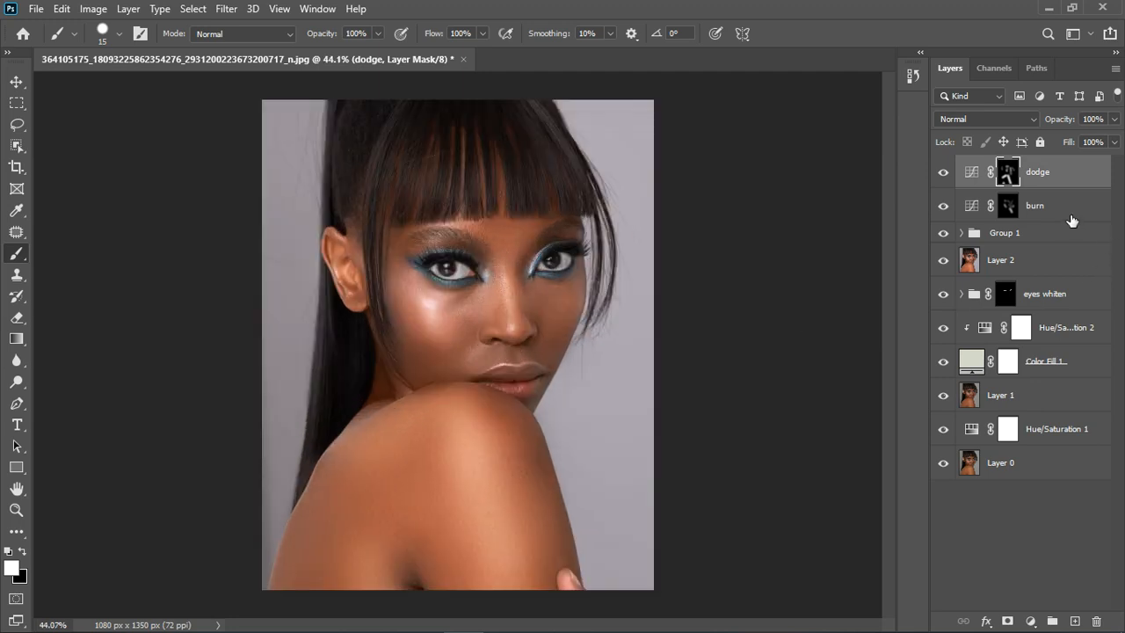
- Group the dodge and burn layers, and compare the portrait with the group hidden and shown
left_click(1072, 220, "shift")
left_click(1053, 620)
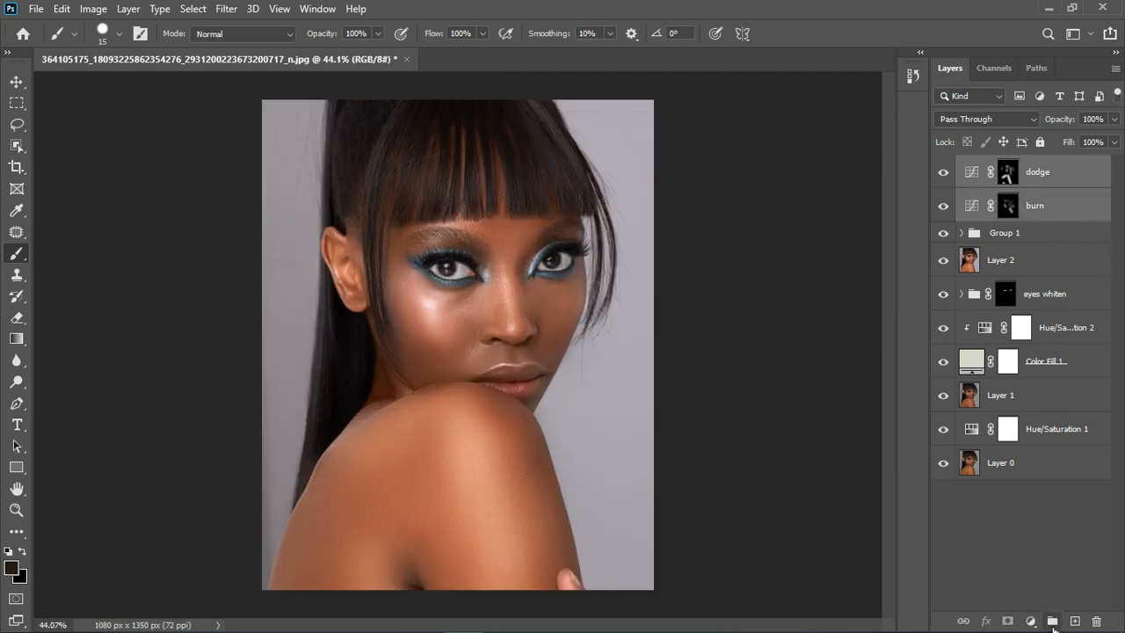
left_click(944, 165)
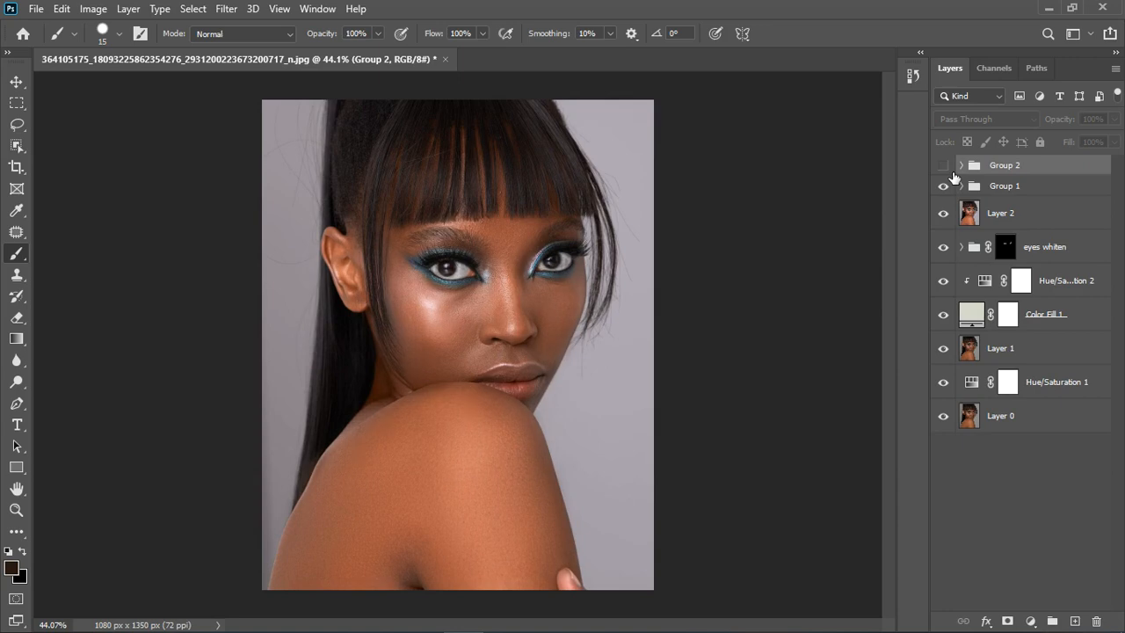
left_click(944, 165)
left_click(944, 165)
left_click(944, 166)
- Stamp all visible layers into a new layer on top and open it in the Camera Raw Filter
scroll(488, 305, "up", 3)
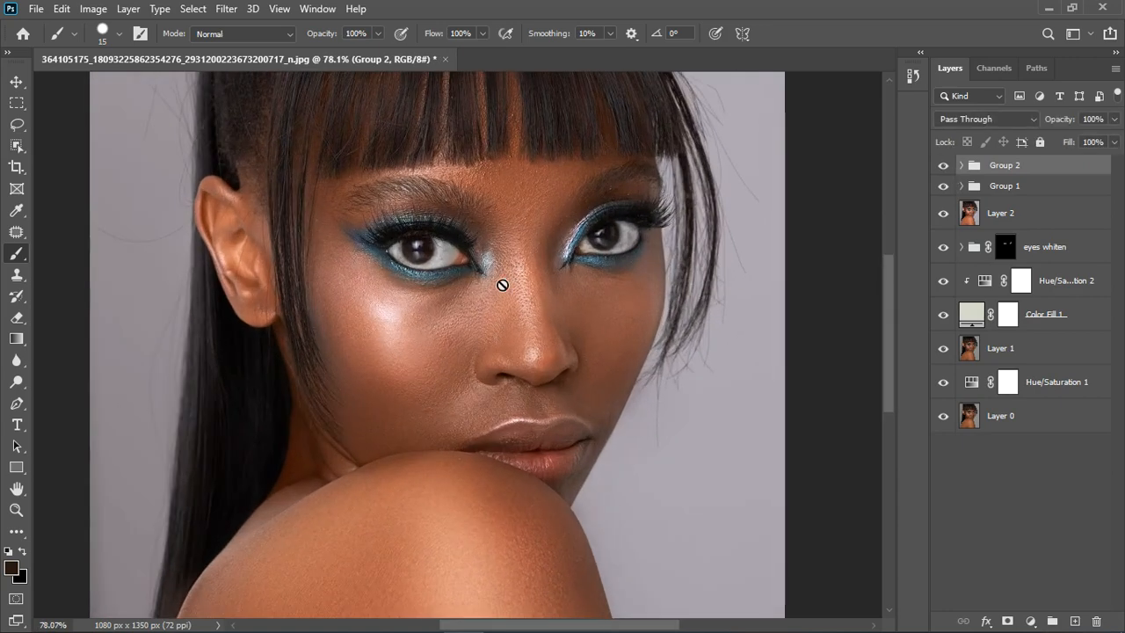
scroll(519, 275, "down", 2)
scroll(535, 278, "down", 2)
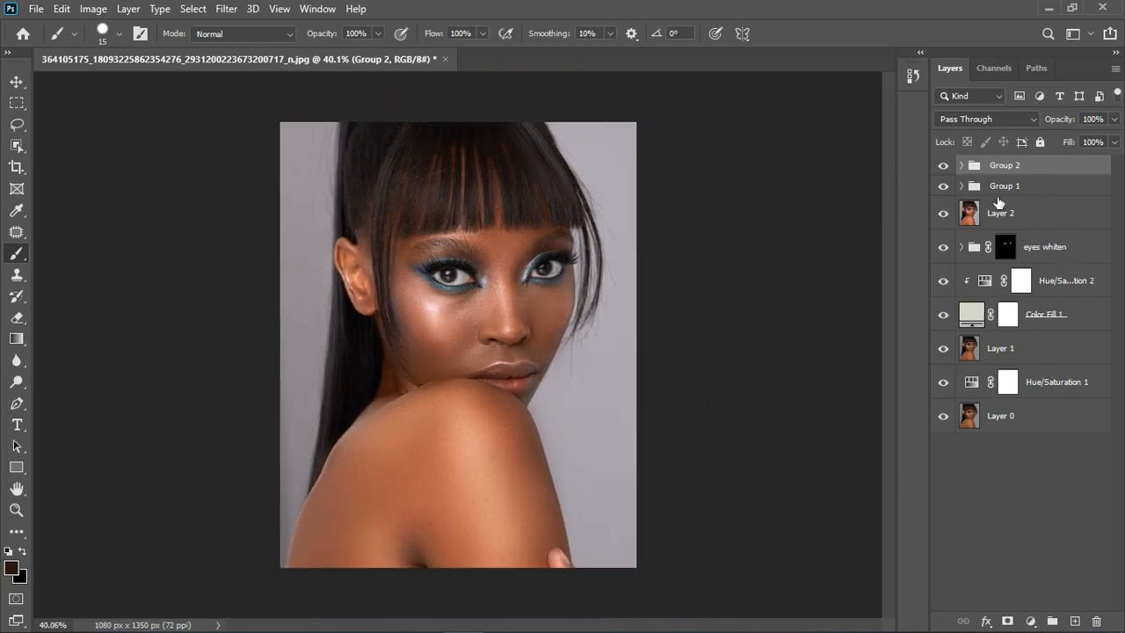
scroll(541, 283, "up", 1)
scroll(542, 278, "up", 2)
scroll(554, 274, "down", 2)
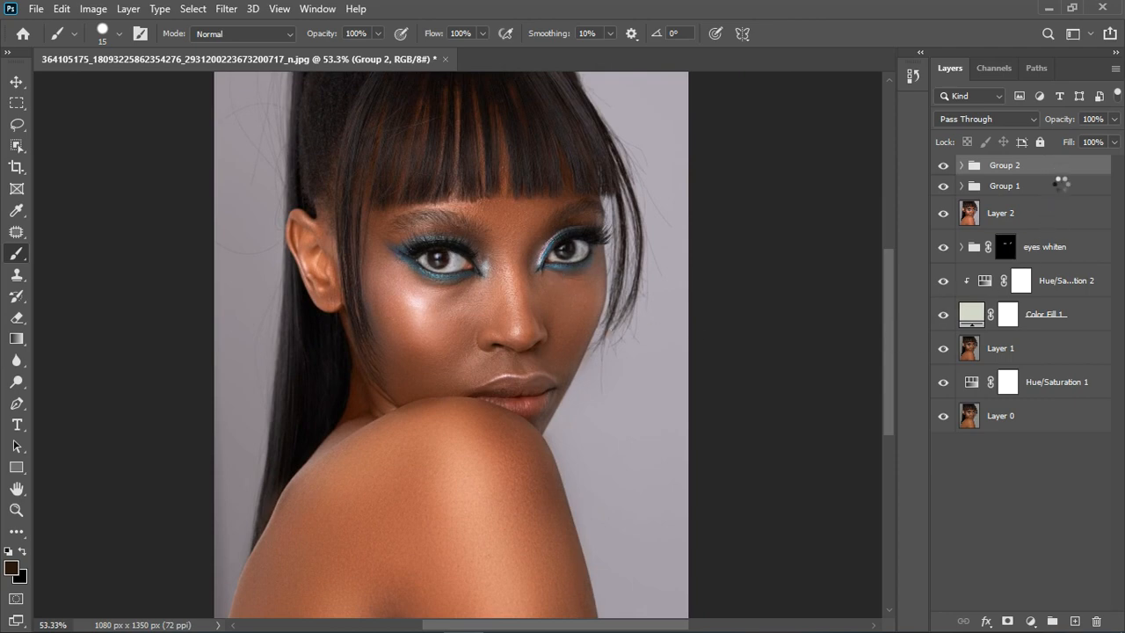
left_click(221, 10)
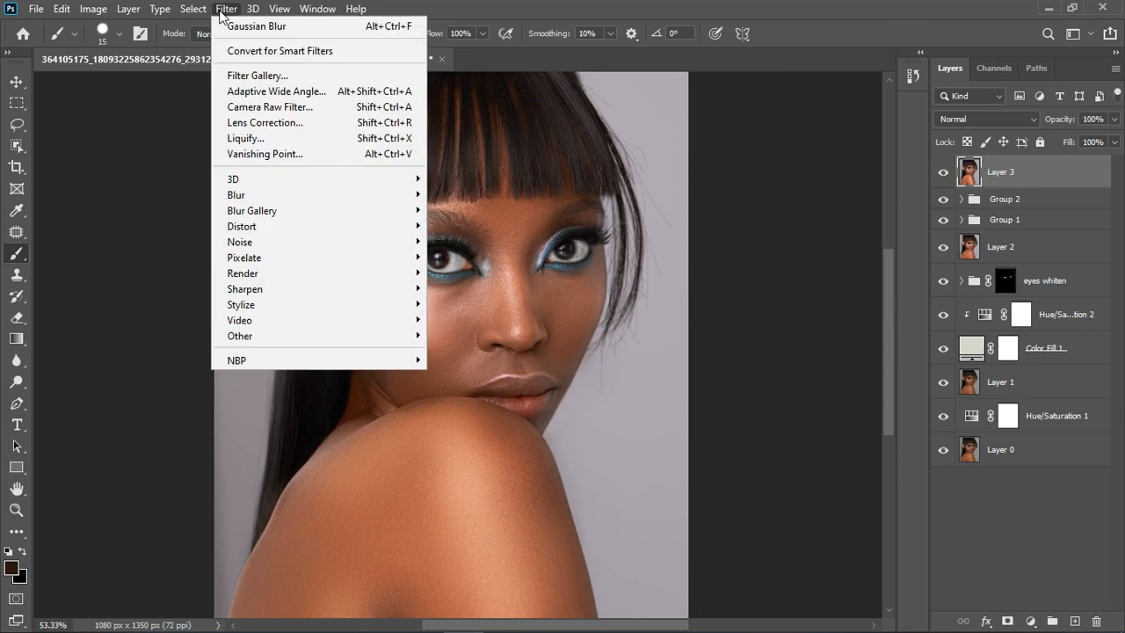
left_click(294, 108)
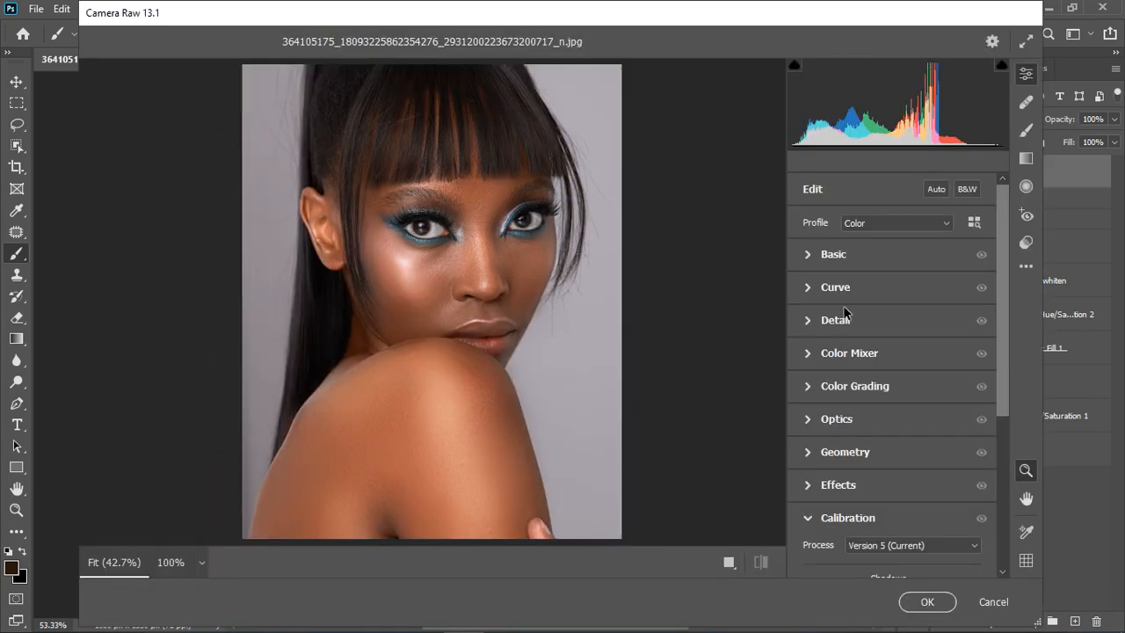
- Set the basic tones to Highlights +16, Whites +12 and Blacks -8
left_click(809, 256)
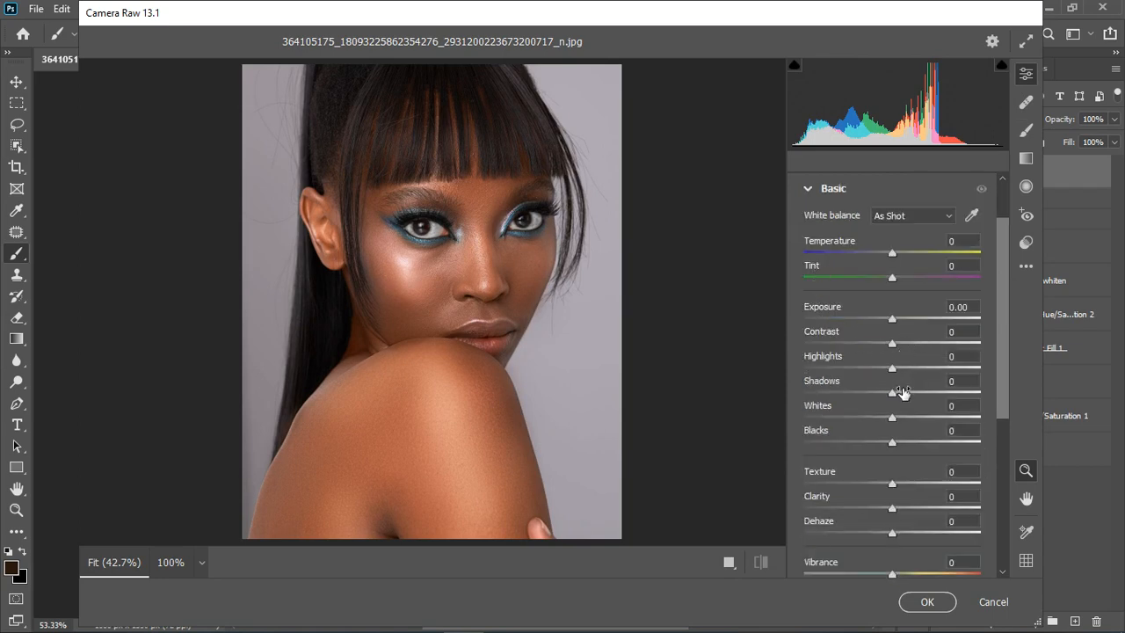
left_click_drag(891, 371, 910, 371)
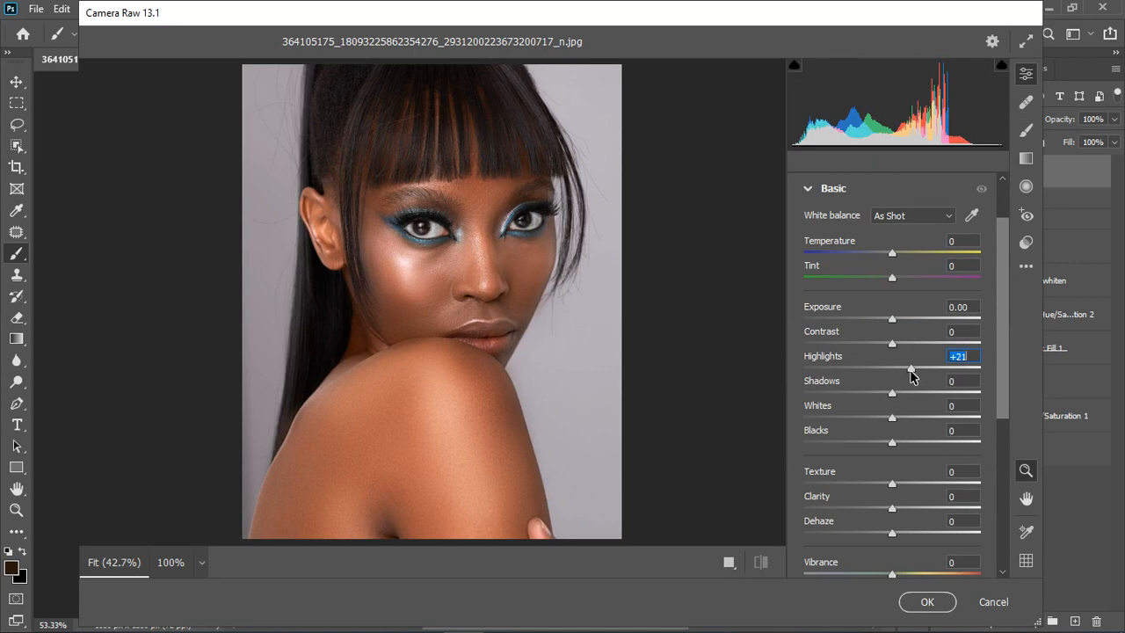
left_click_drag(894, 419, 906, 423)
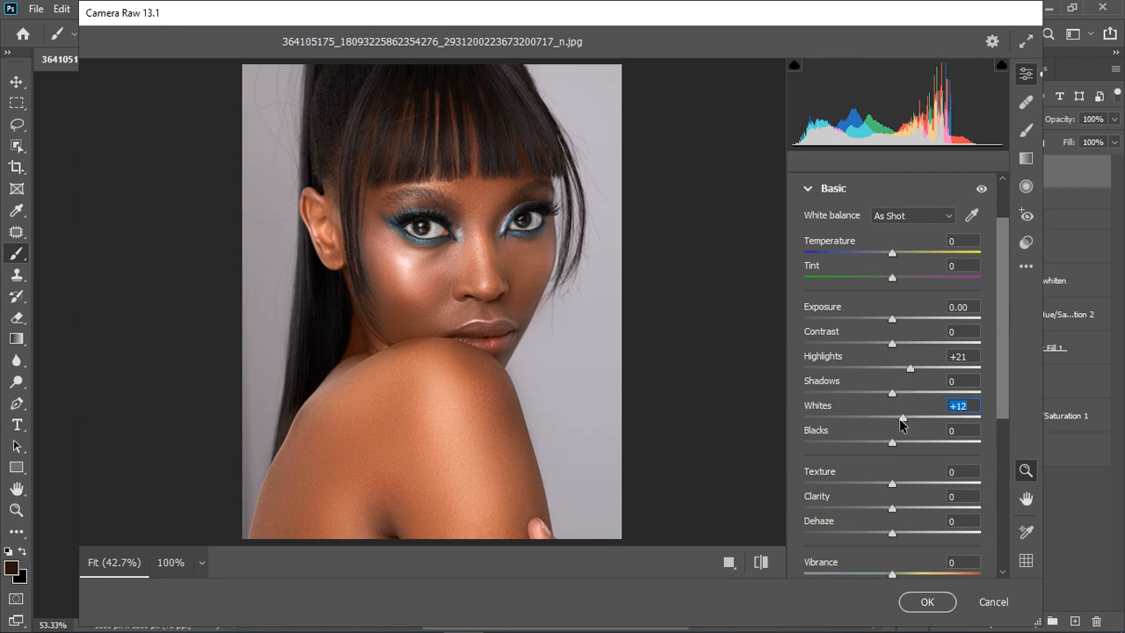
left_click_drag(892, 447, 886, 443)
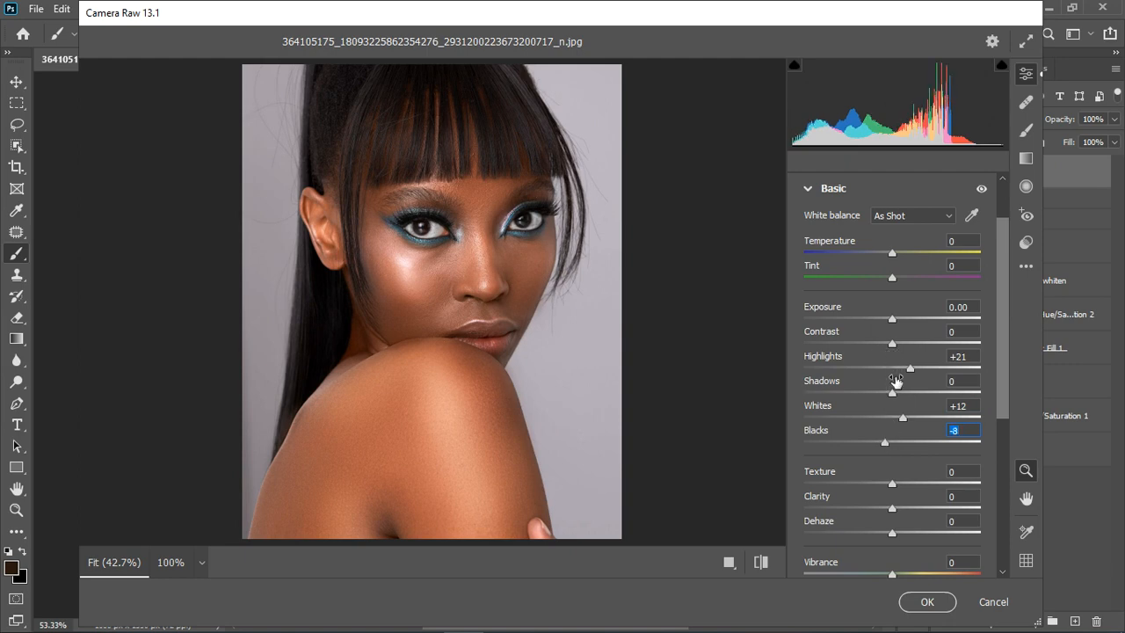
left_click_drag(915, 370, 910, 370)
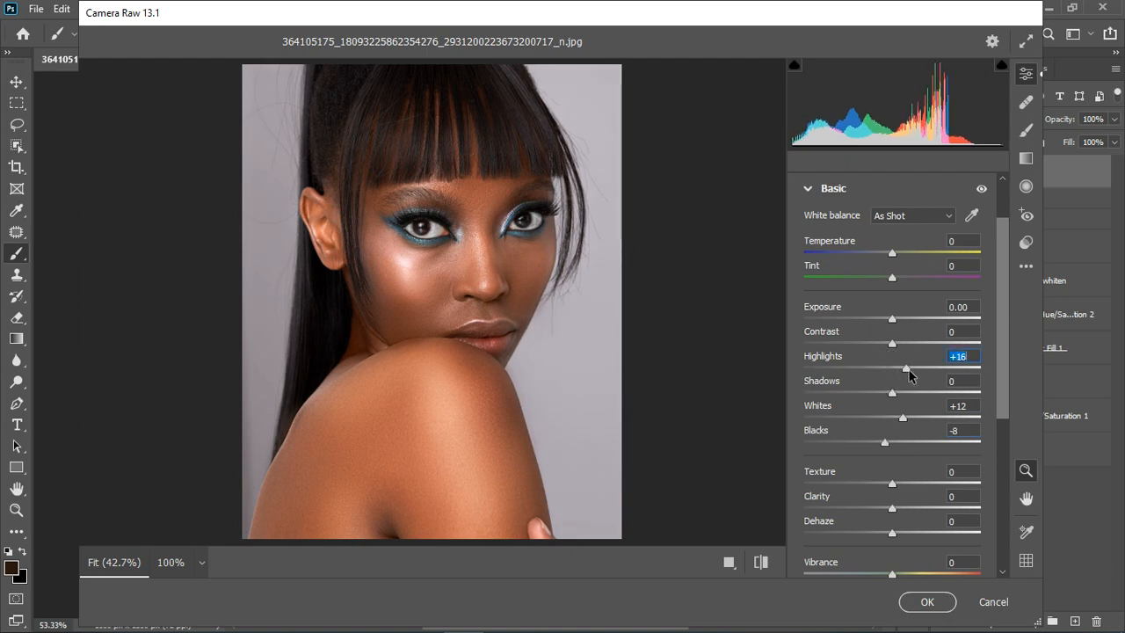
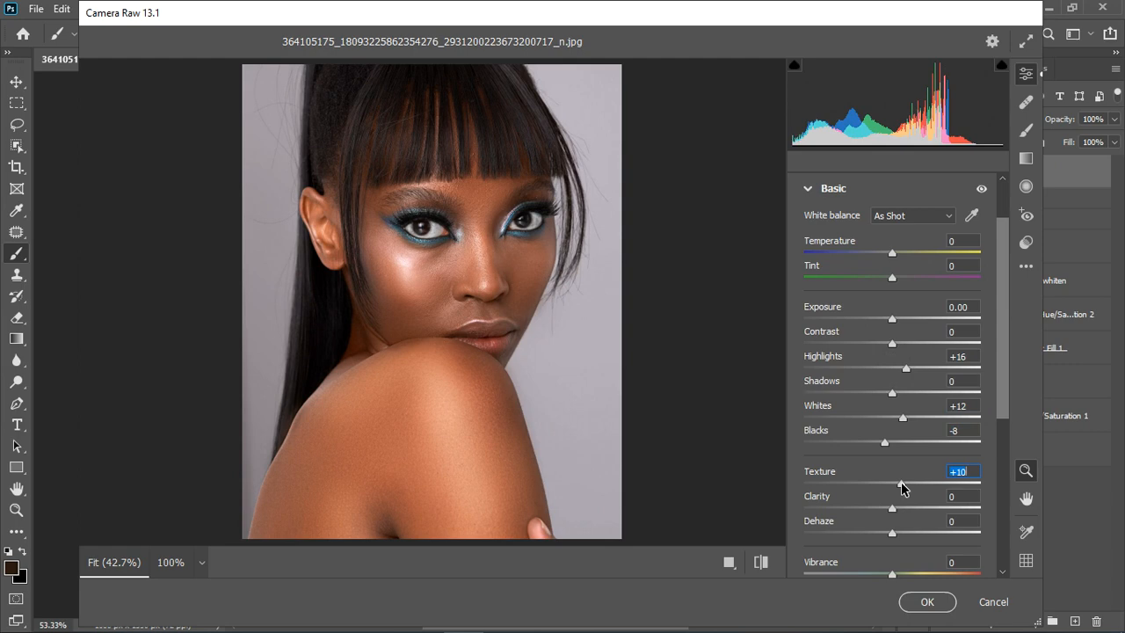
- Raise the basic Texture setting to about +10
left_click_drag(917, 482, 917, 483)
left_click_drag(913, 484, 903, 484)
left_click_drag(905, 491, 902, 491)
left_click(810, 189)
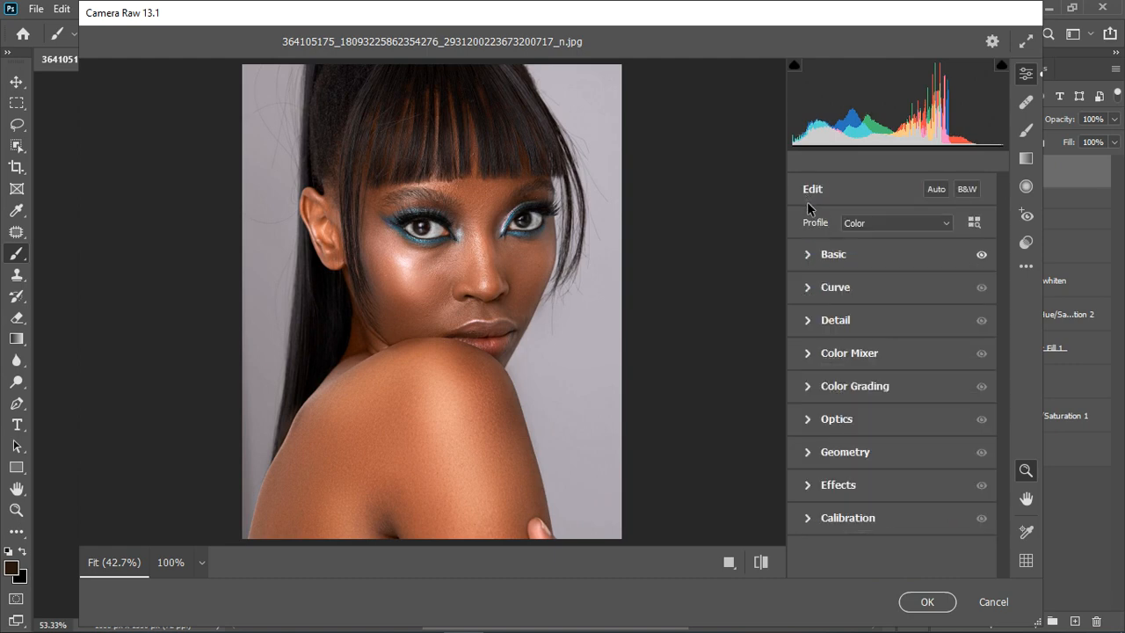
- Adjust the parametric curve with Highlights at +14 and Shadows at -6
left_click(810, 288)
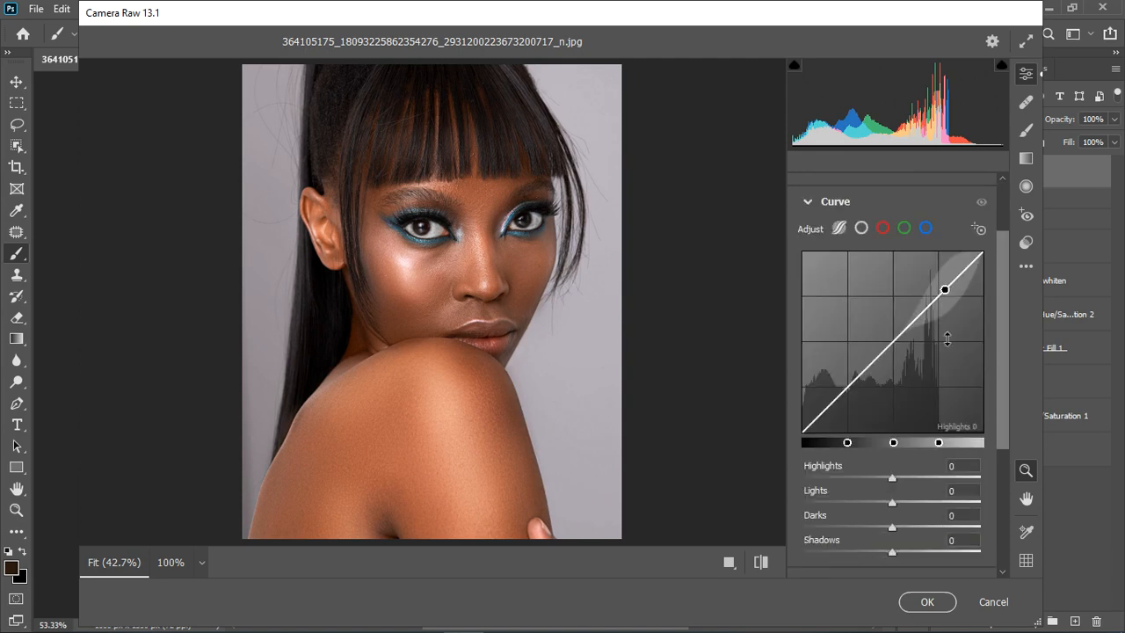
left_click_drag(898, 475, 910, 482)
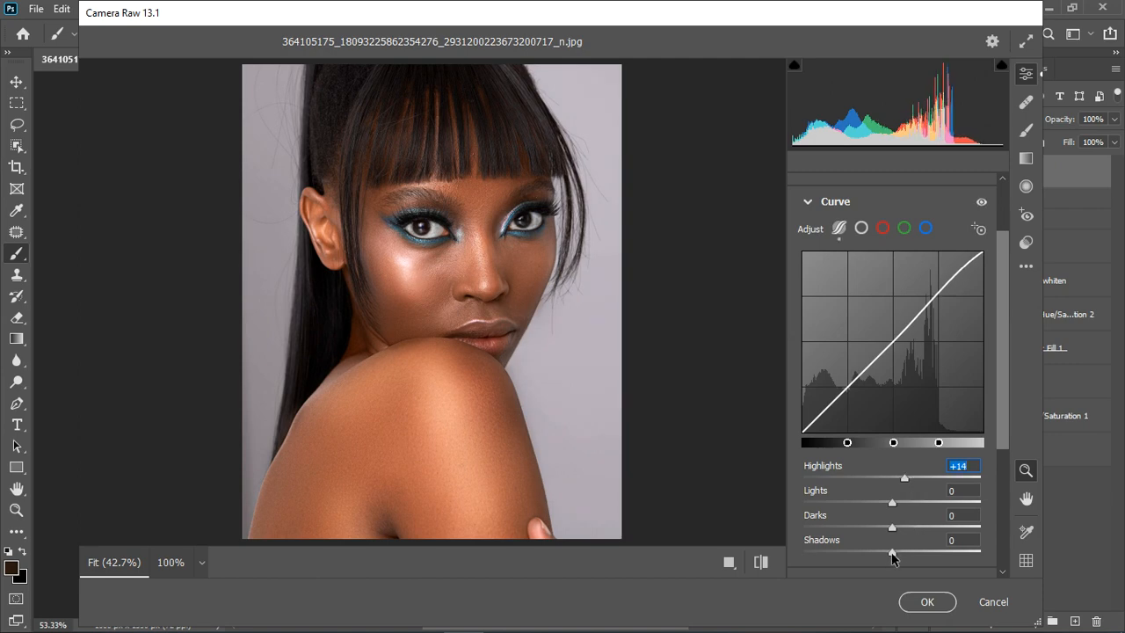
left_click_drag(893, 555, 895, 547)
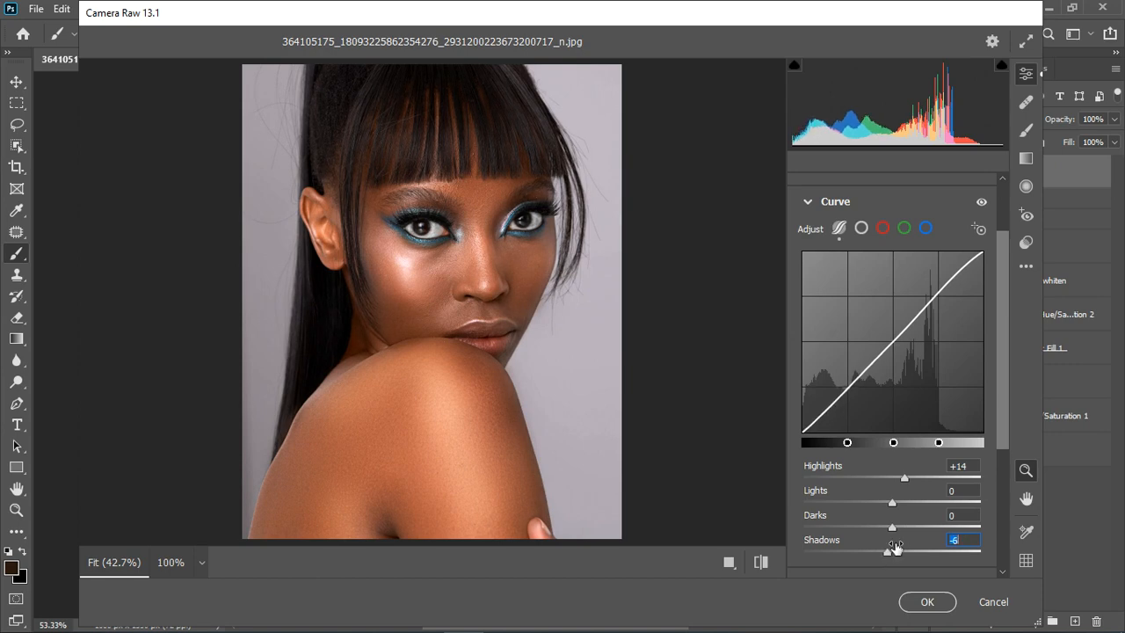
left_click(809, 200)
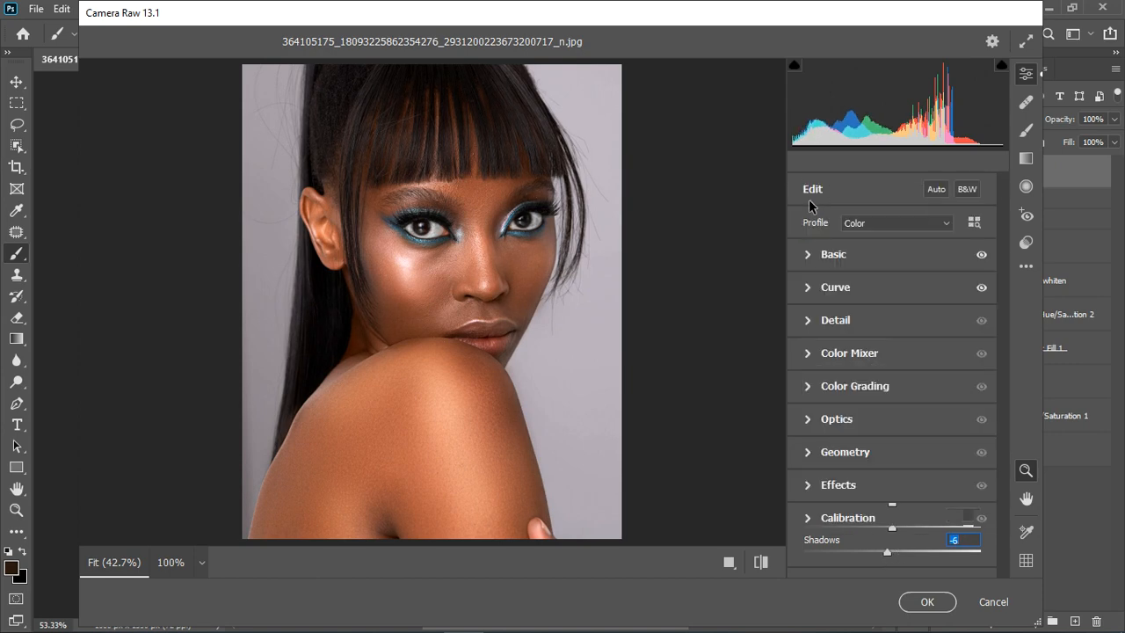
- Shift the Color Mixer hues to Reds -7, Oranges +5 and Yellows -10
left_click(811, 352)
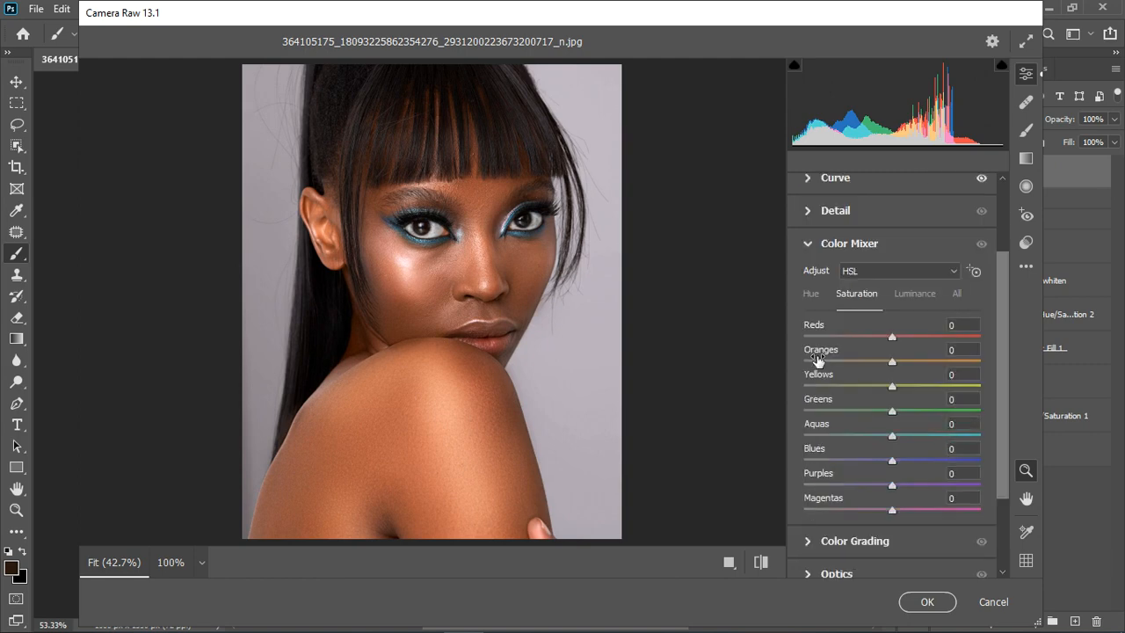
left_click(818, 296)
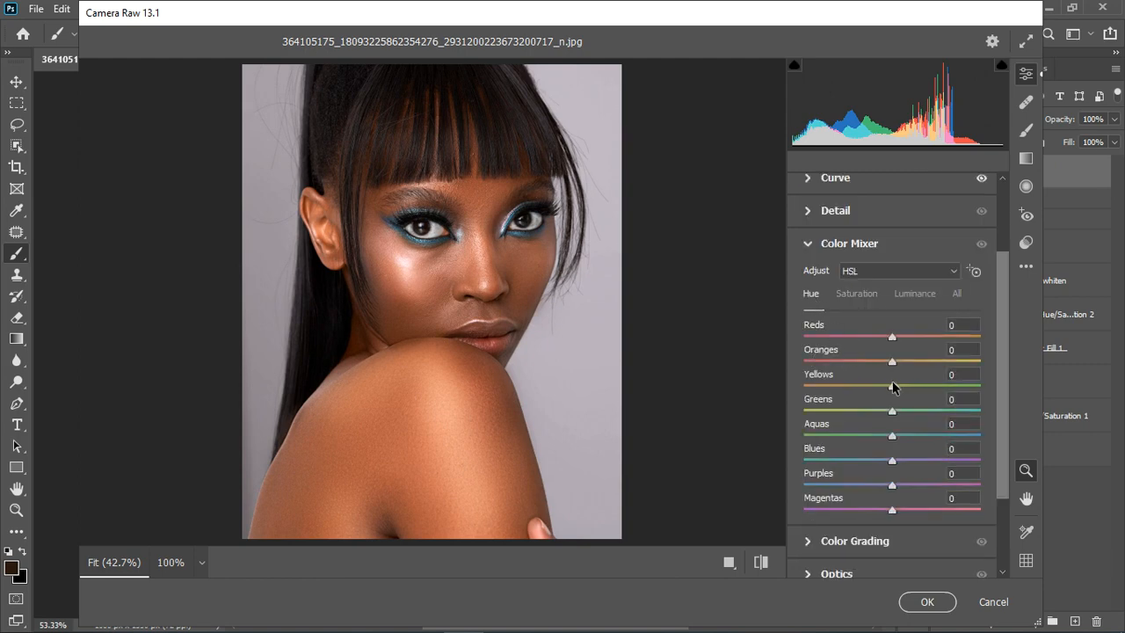
left_click_drag(891, 337, 883, 387)
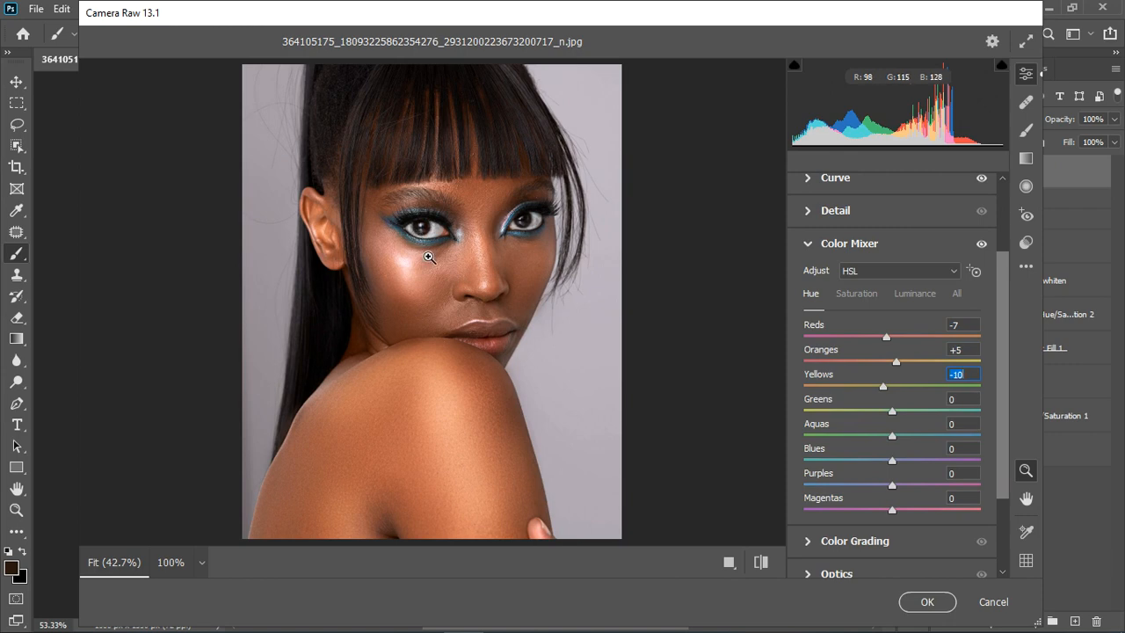
left_click(449, 235)
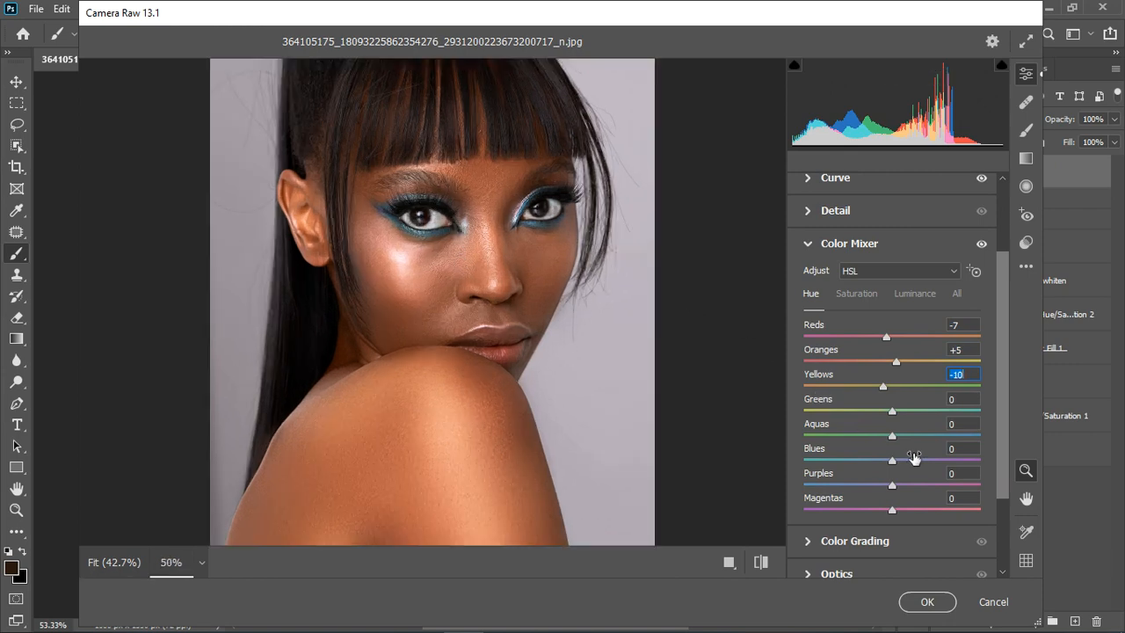
- Shift the Color Mixer hues to Blues -7 and Purples +23, and lower the Magentas hue
left_click_drag(891, 464, 913, 490)
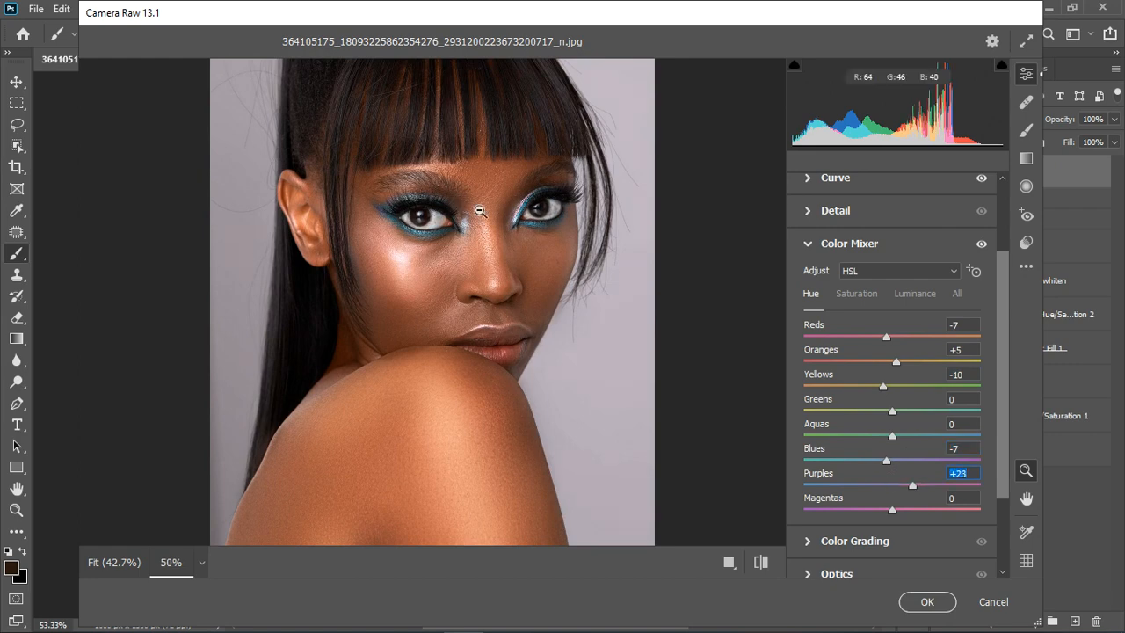
left_click(892, 510)
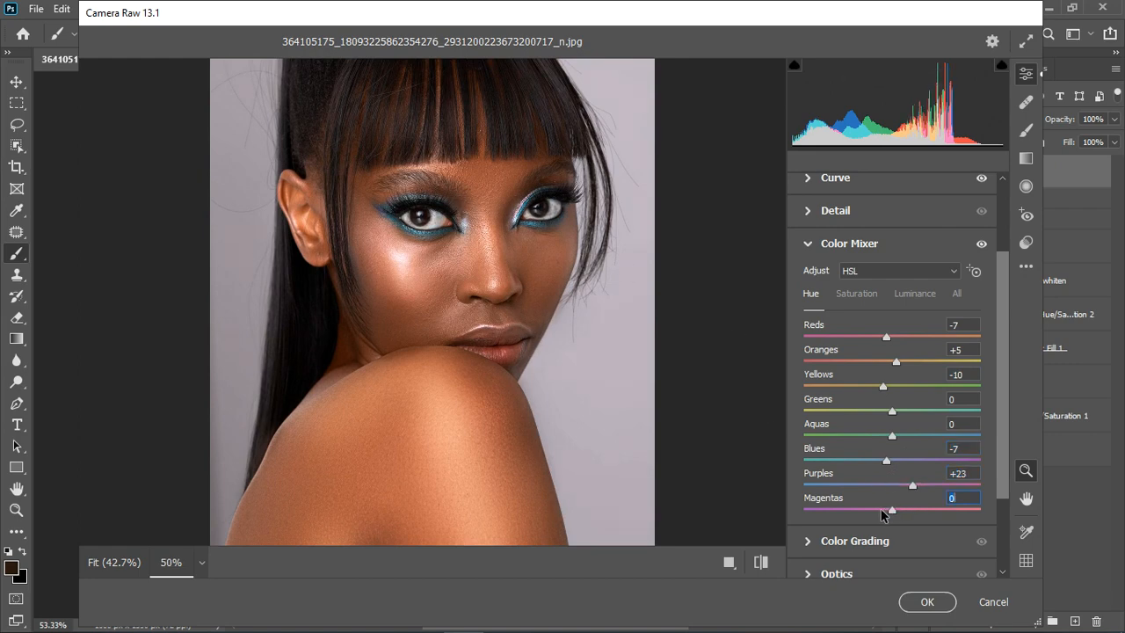
left_click_drag(882, 510, 871, 510)
- Raise the Color Mixer saturation to Purples +55, Magentas +31 and Blues +33
left_click(858, 296)
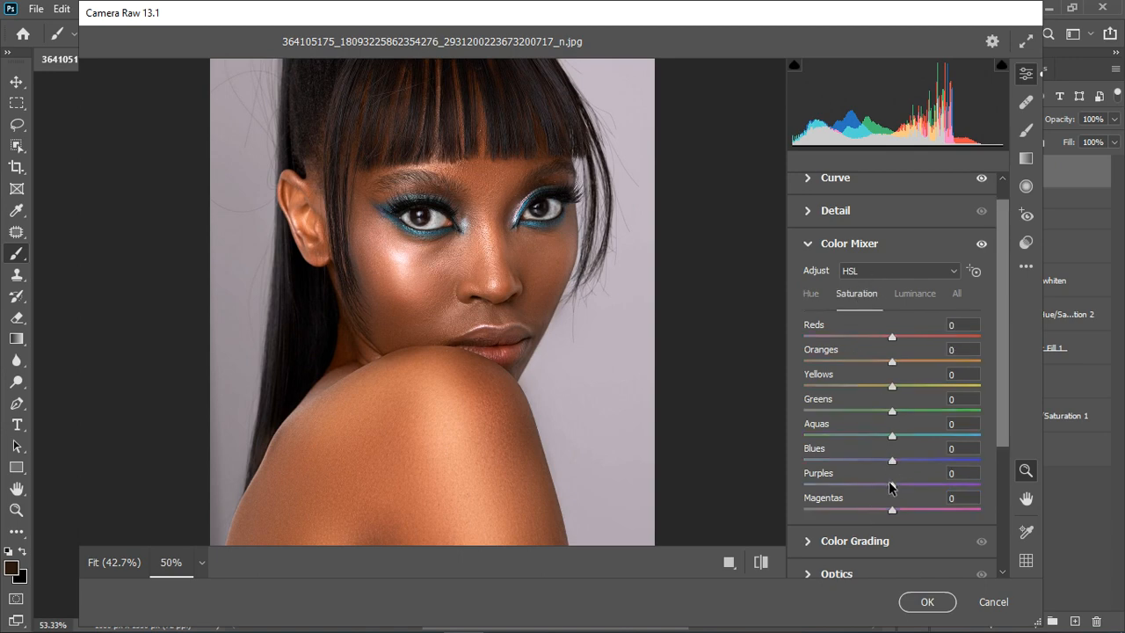
left_click_drag(892, 485, 921, 512)
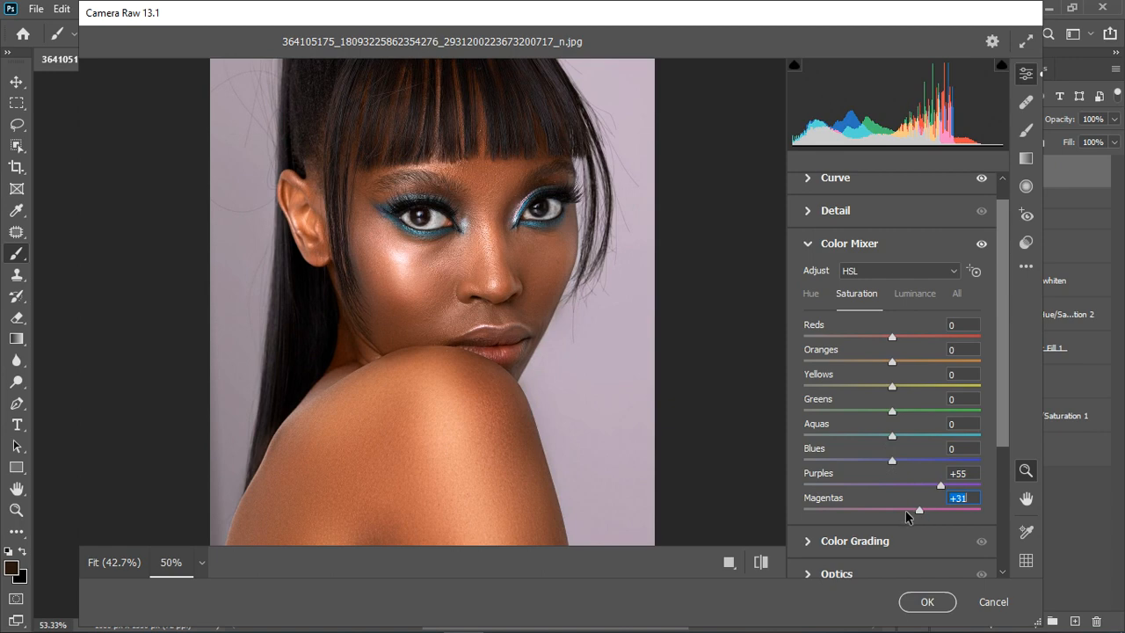
left_click_drag(893, 461, 925, 472)
key("Down")
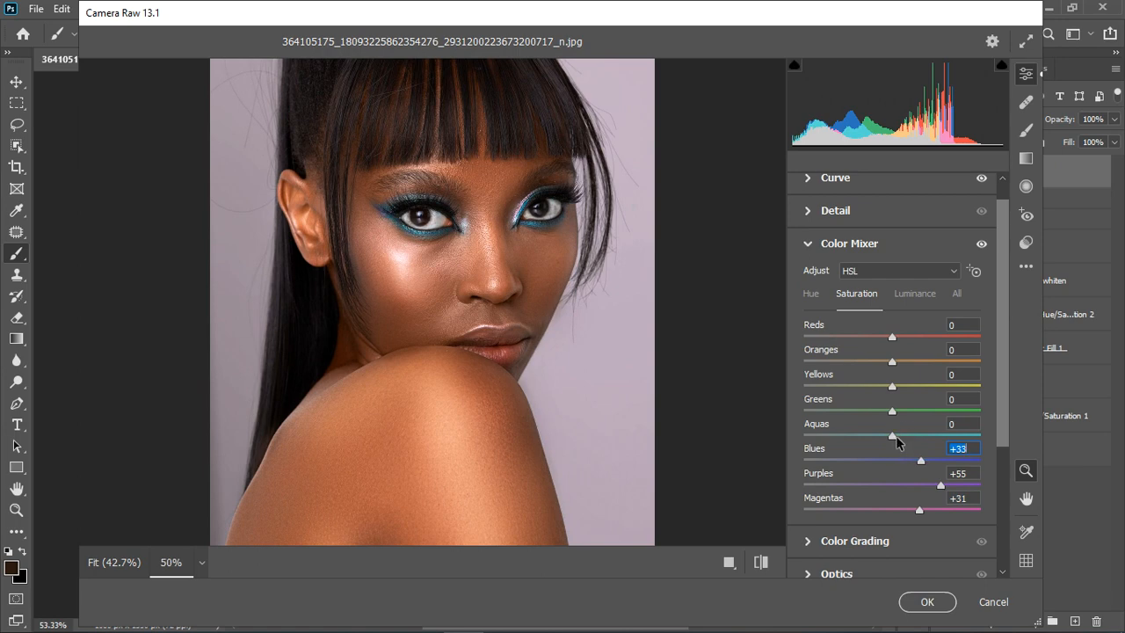
- Raise the Color Mixer saturation to Aquas +21, Yellows +13, Oranges +14 and Reds +5
left_click_drag(896, 436, 915, 436)
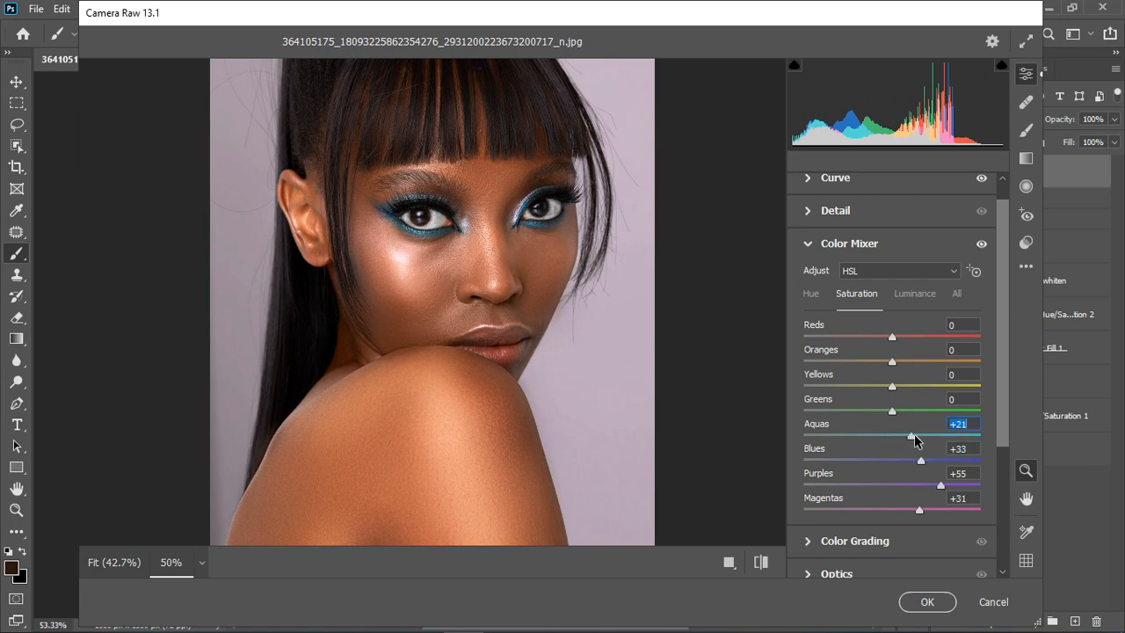
left_click_drag(892, 391, 908, 395)
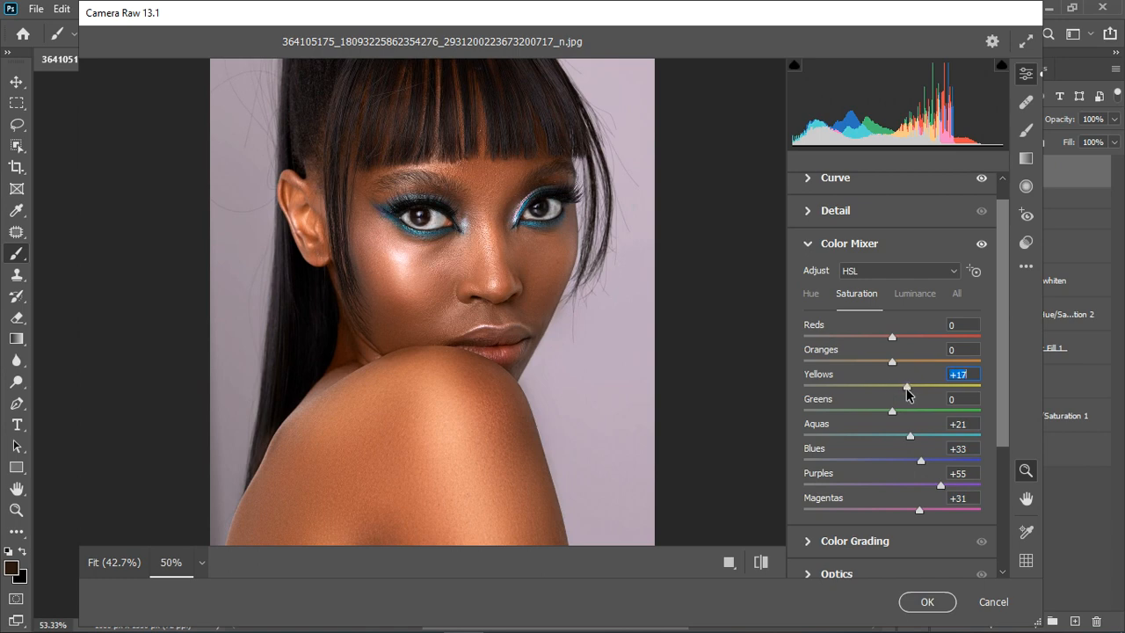
left_click_drag(909, 396, 896, 342)
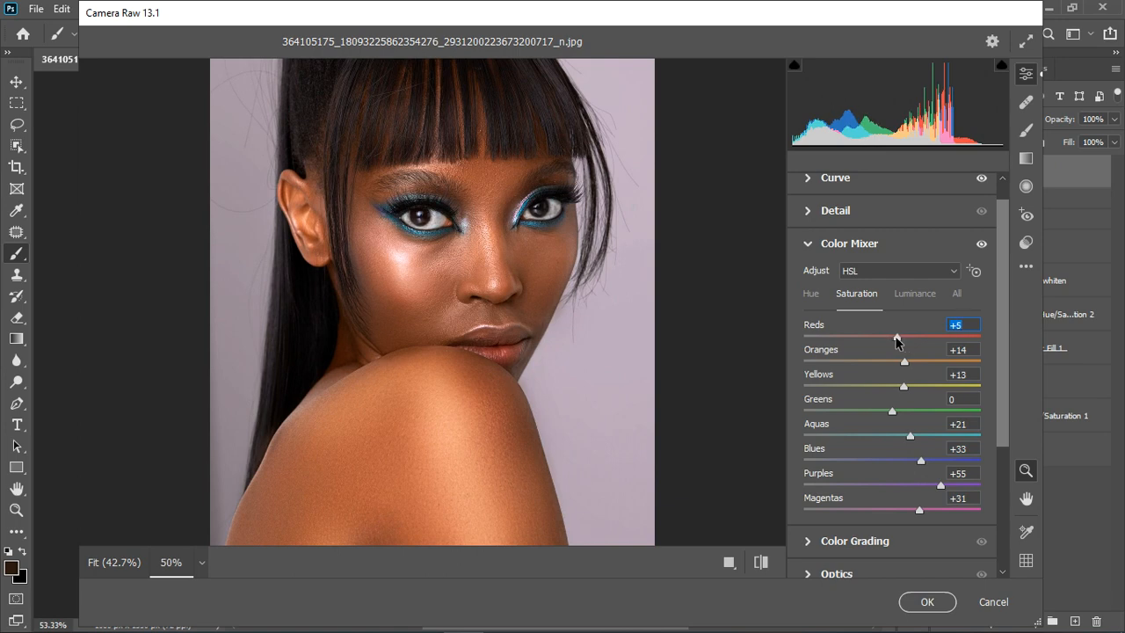
- Set the Calibration hues to Red Primary +4 and Green Primary -7, keeping the Blue Primary hue at 0
left_click(808, 246)
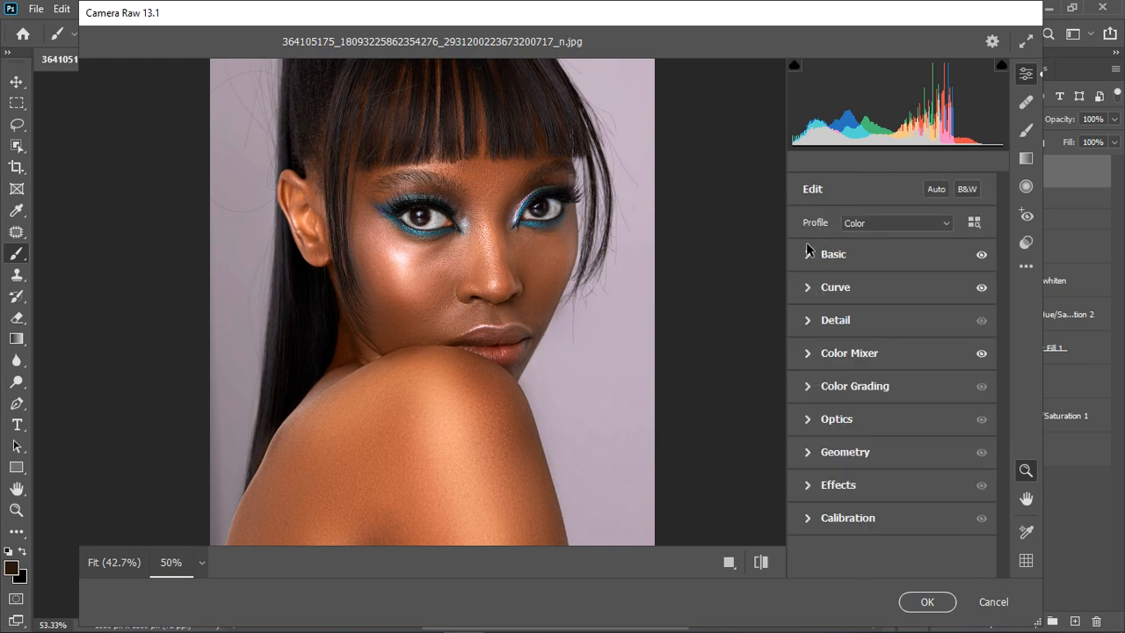
left_click(808, 519)
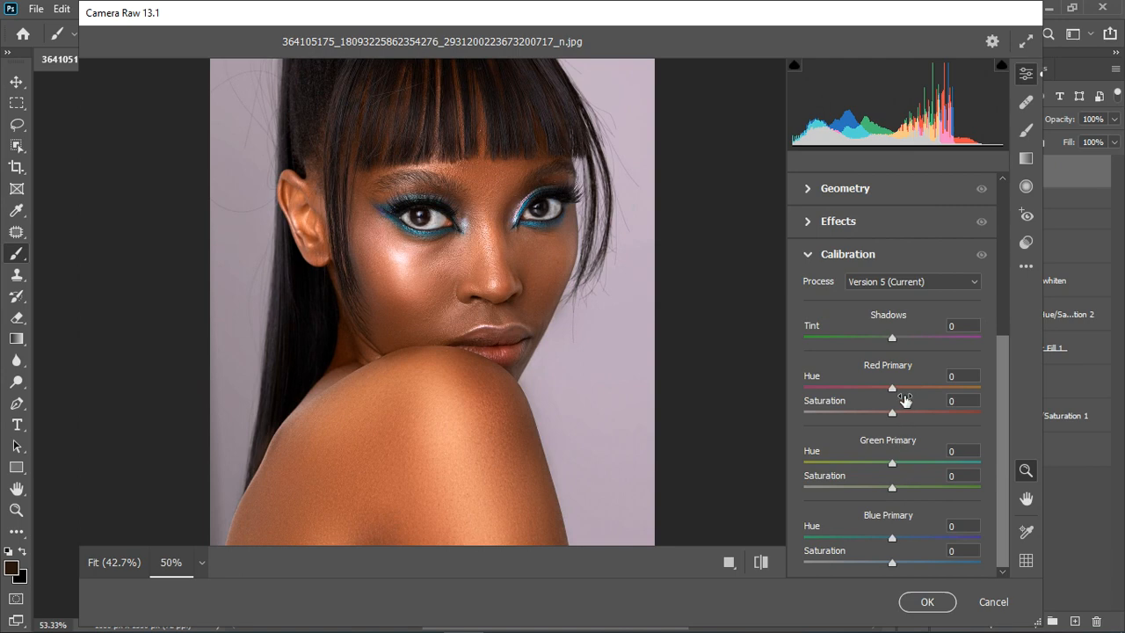
left_click_drag(893, 391, 887, 393)
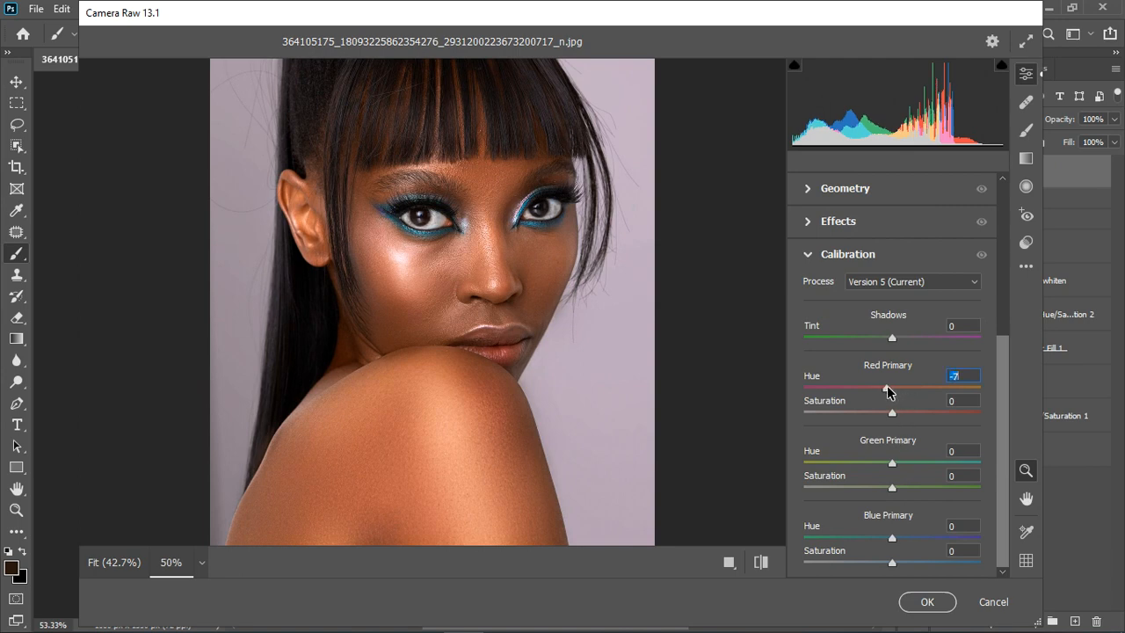
mouse_move(888, 391)
left_mouse_down()
mouse_move(904, 392)
mouse_move(896, 385)
left_mouse_up()
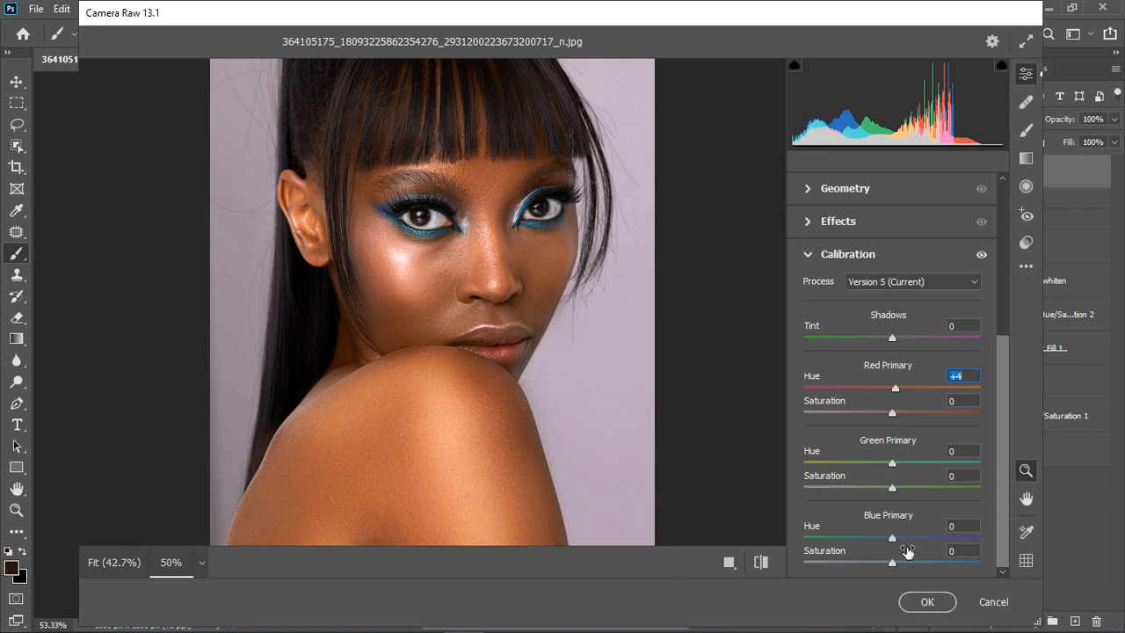
mouse_move(893, 537)
left_mouse_down()
mouse_move(861, 538)
mouse_move(910, 535)
mouse_move(890, 537)
left_mouse_up()
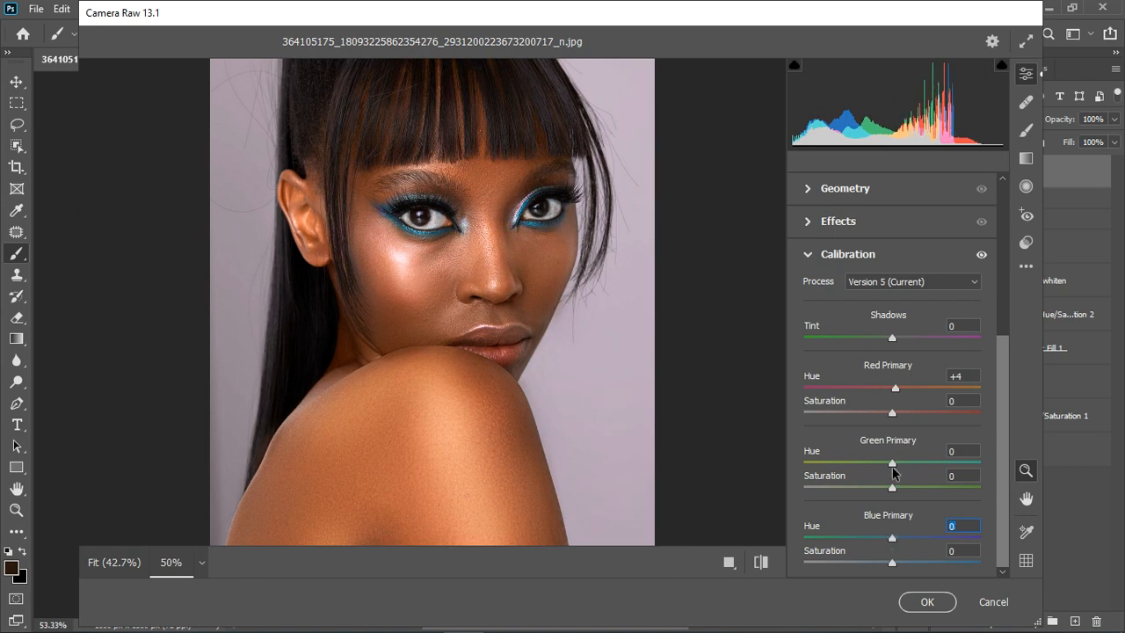
mouse_move(893, 468)
left_mouse_down()
mouse_move(883, 470)
mouse_move(911, 471)
mouse_move(885, 472)
left_mouse_up()
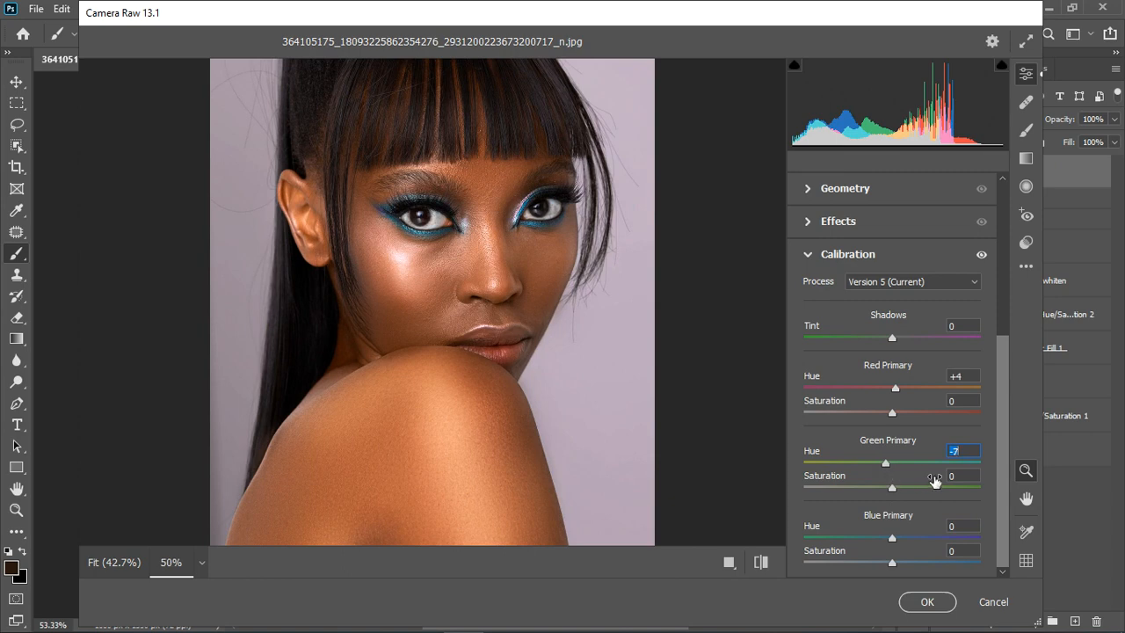
- Compare the portrait under default and current settings, and apply the Camera Raw adjustments to the layer
left_click(755, 572)
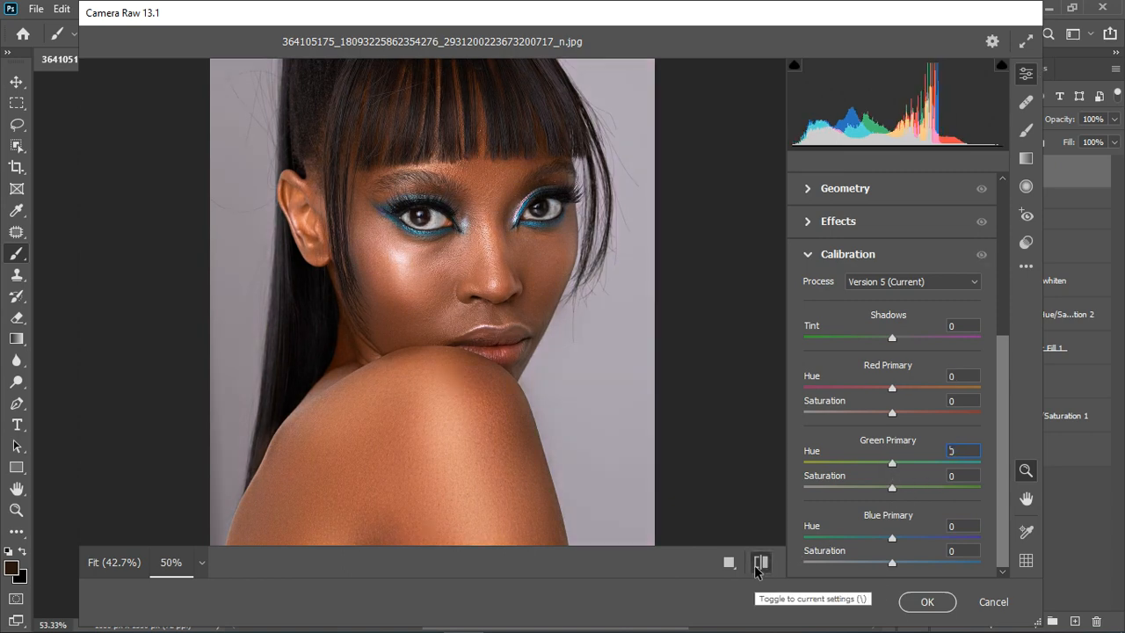
left_click(756, 571)
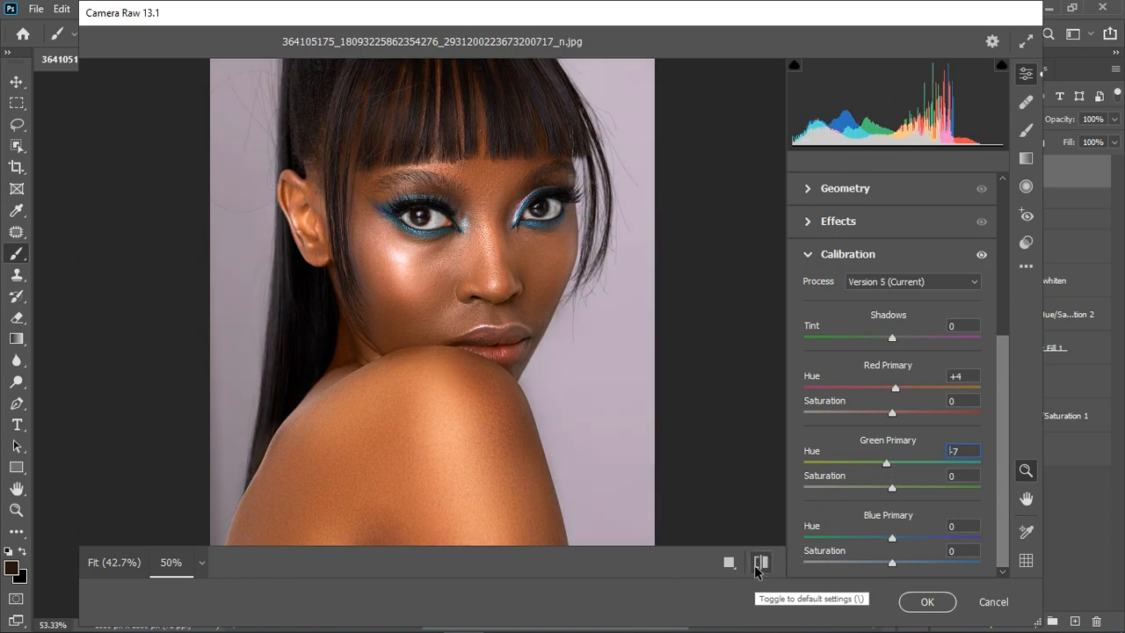
scroll(447, 354, "down", 1)
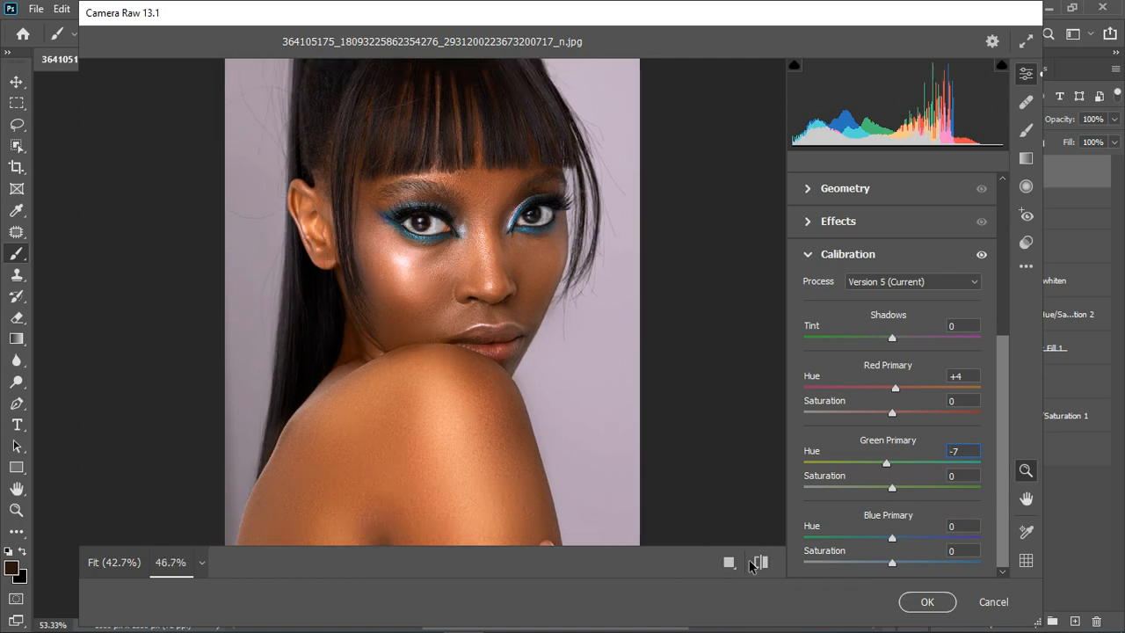
left_click(761, 563)
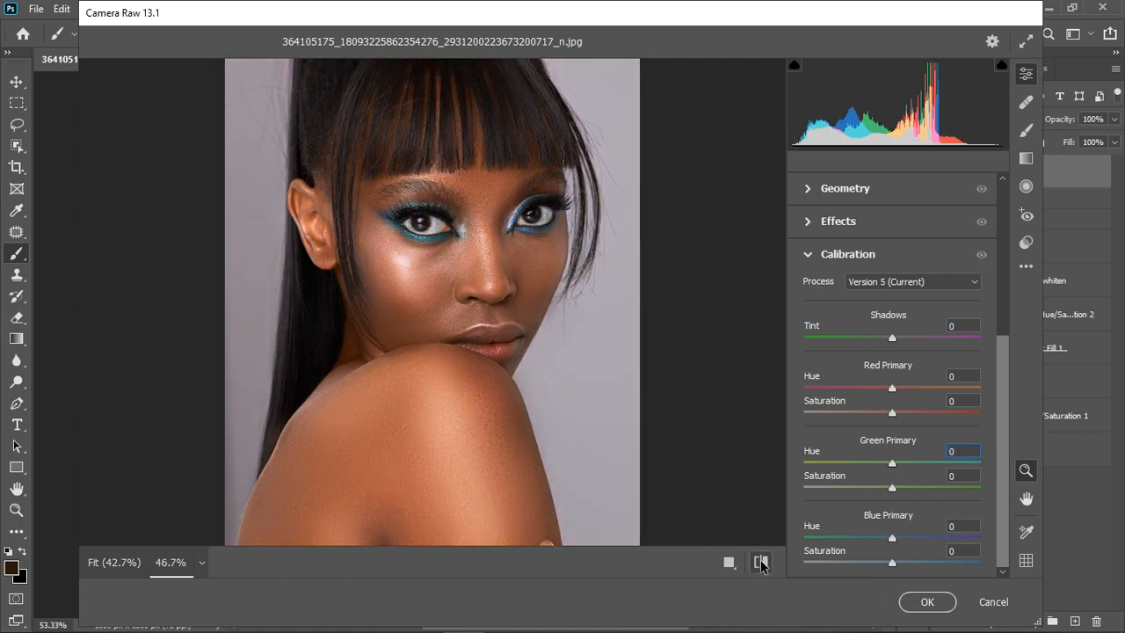
left_click(761, 564)
left_click(927, 603)
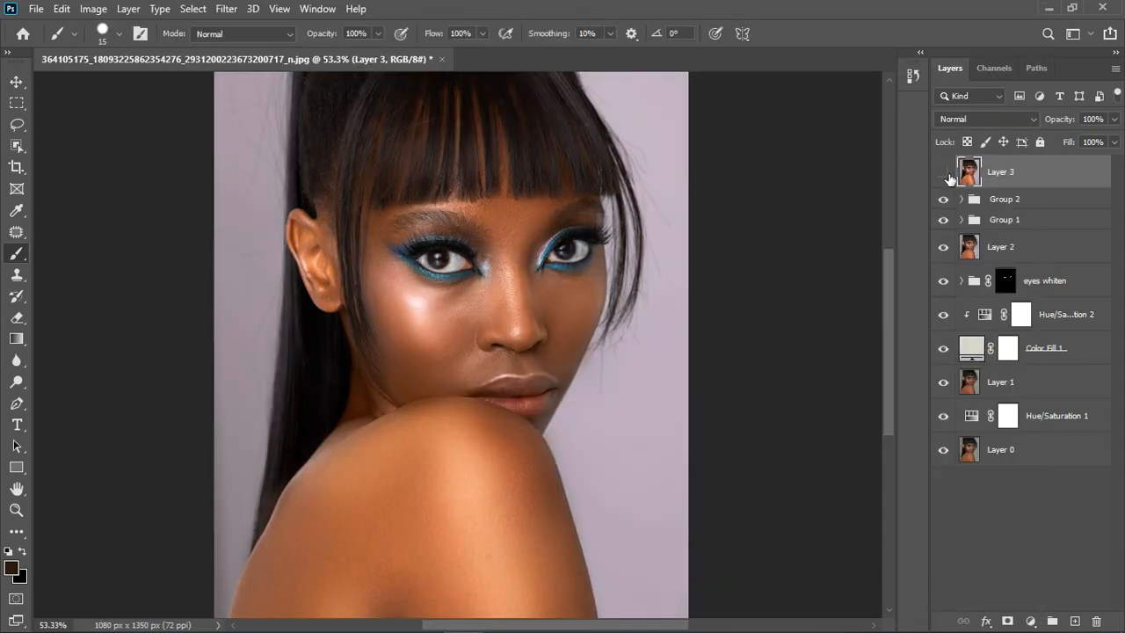
- Compare the portrait with and without the Camera Raw grading by toggling the visibility of Layer 3
left_click(945, 173)
left_click(945, 173)
left_click(945, 173)
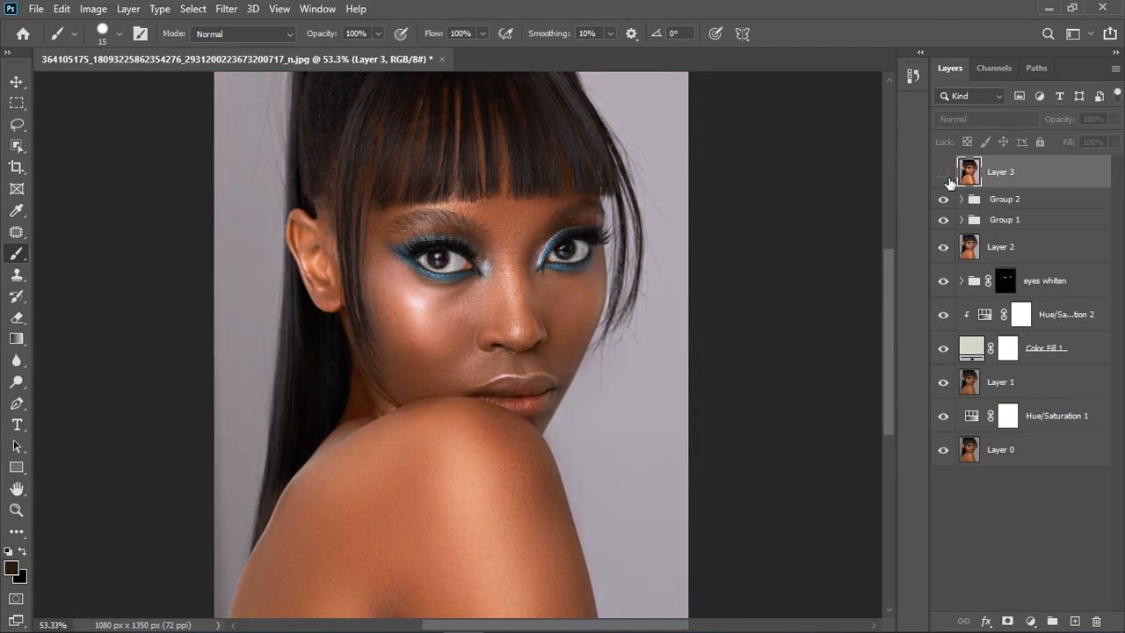
left_click(946, 173)
- Review the finished portrait as a whole and in closer detail, and activate the Move tool
scroll(502, 282, "down", 4)
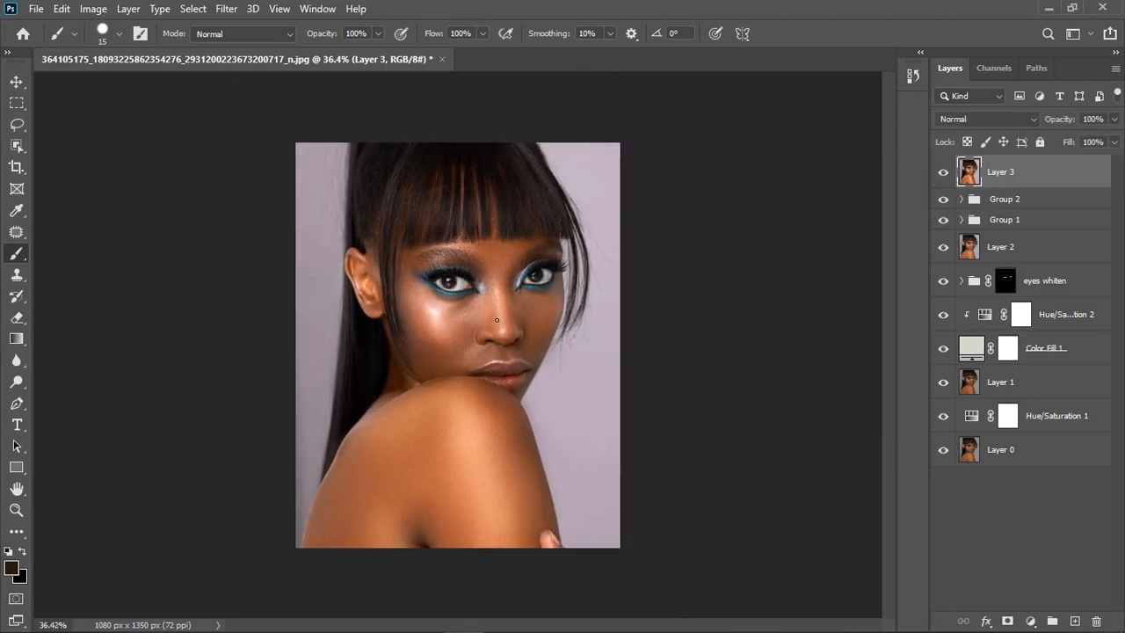
scroll(497, 320, "up", 2)
scroll(514, 326, "down", 1)
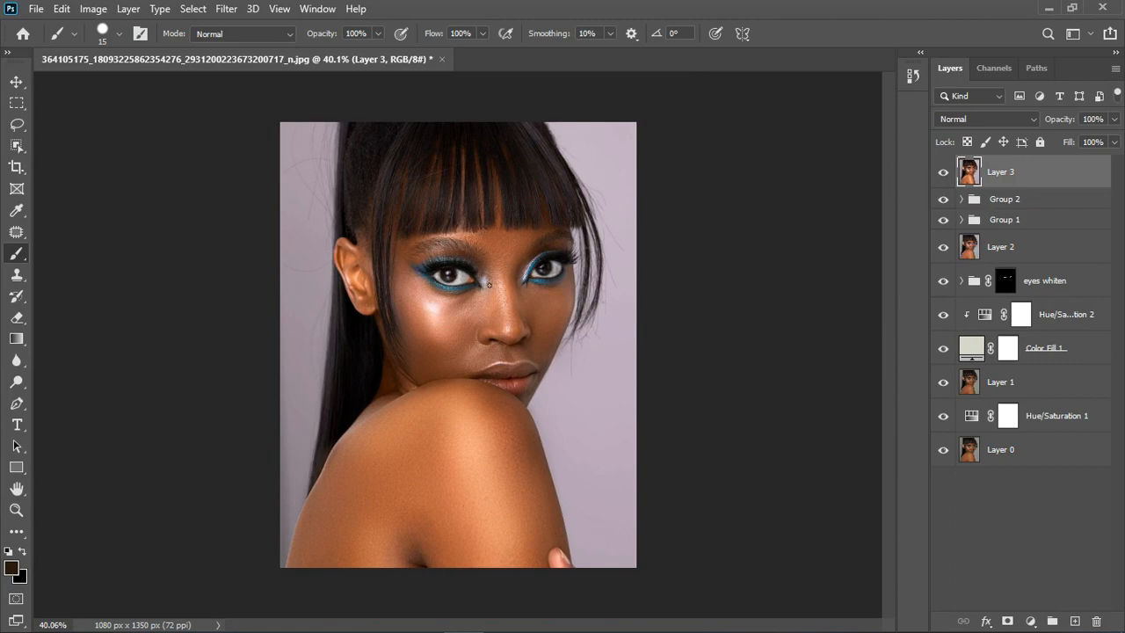
scroll(505, 266, "up", 2)
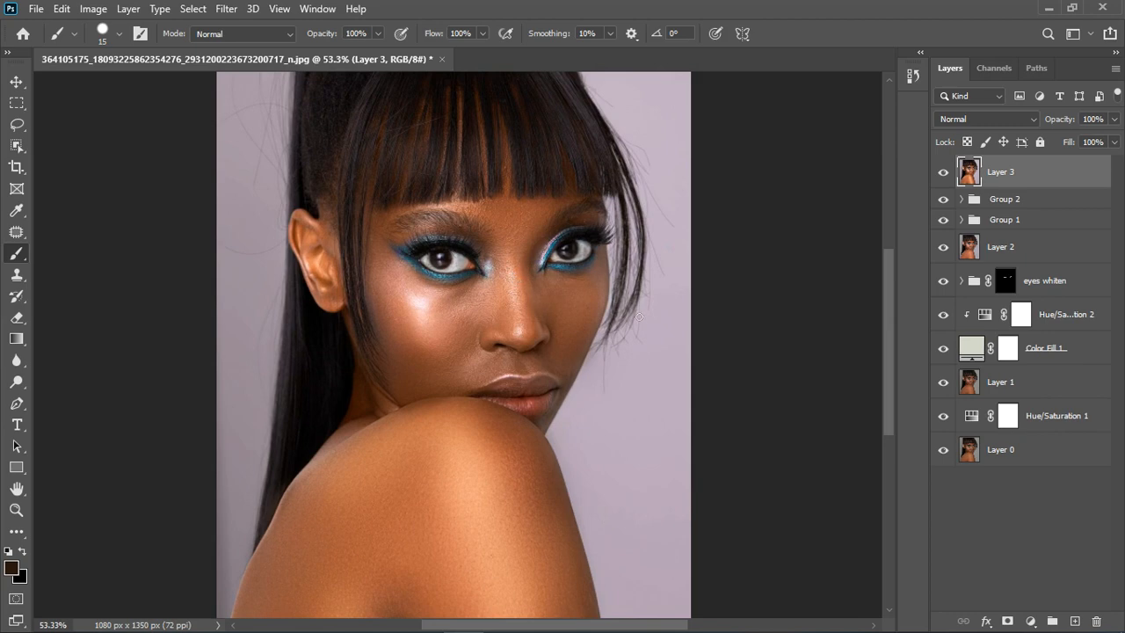
left_click(17, 80)
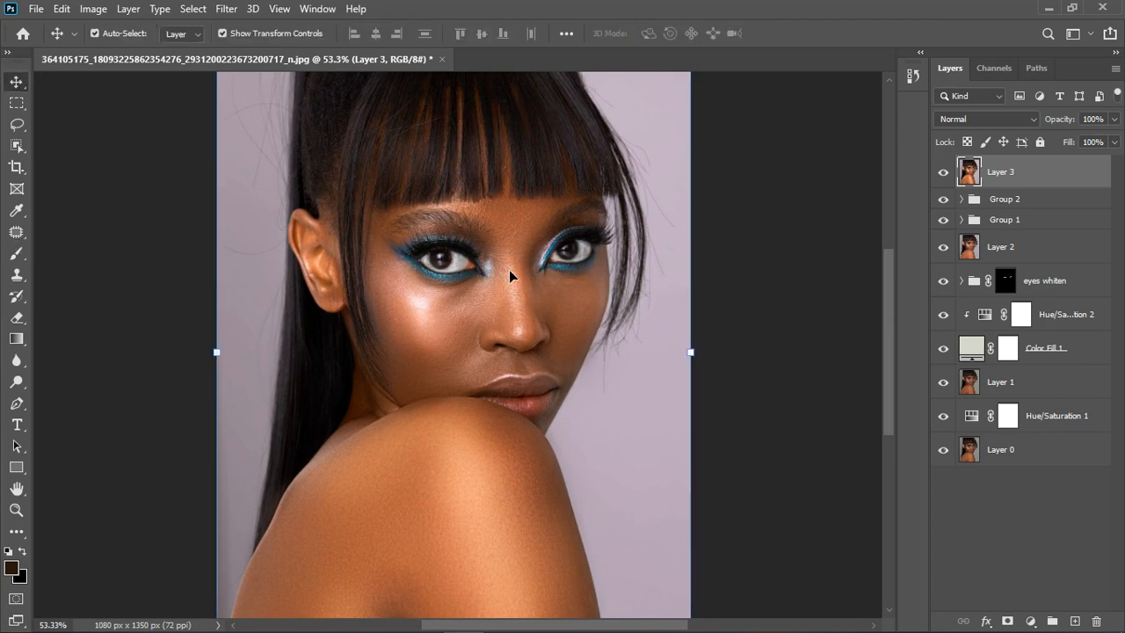
scroll(510, 273, "down", 1)
scroll(510, 279, "down", 1)
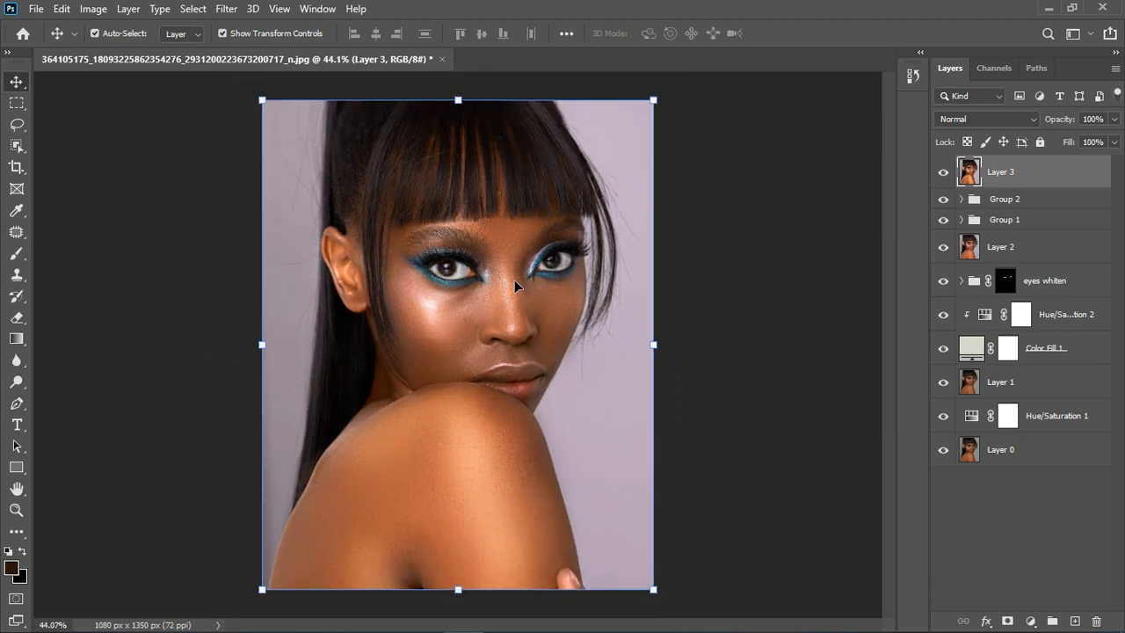